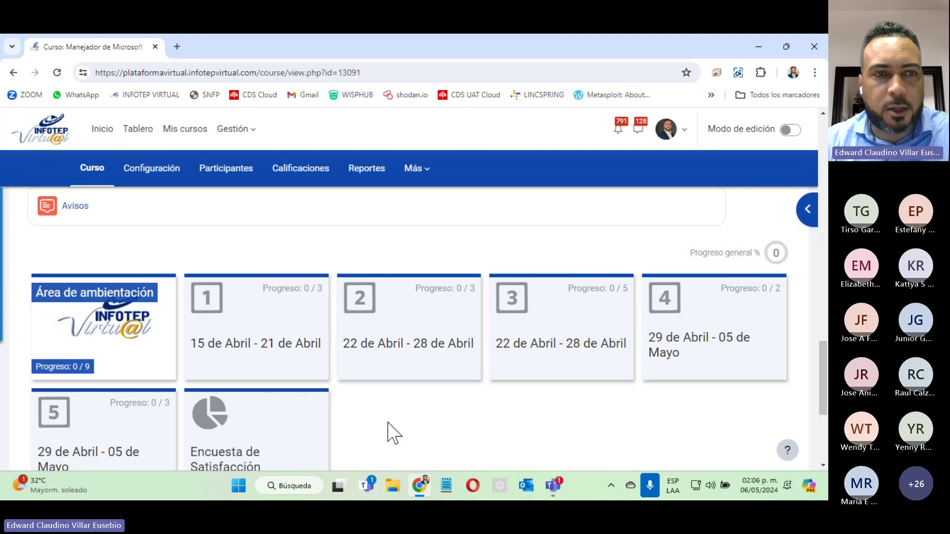
# Step: Open the course section 29 de Abril - 05 de Mayo and show the Unidad 4 resources
pyautogui.click(724, 348)
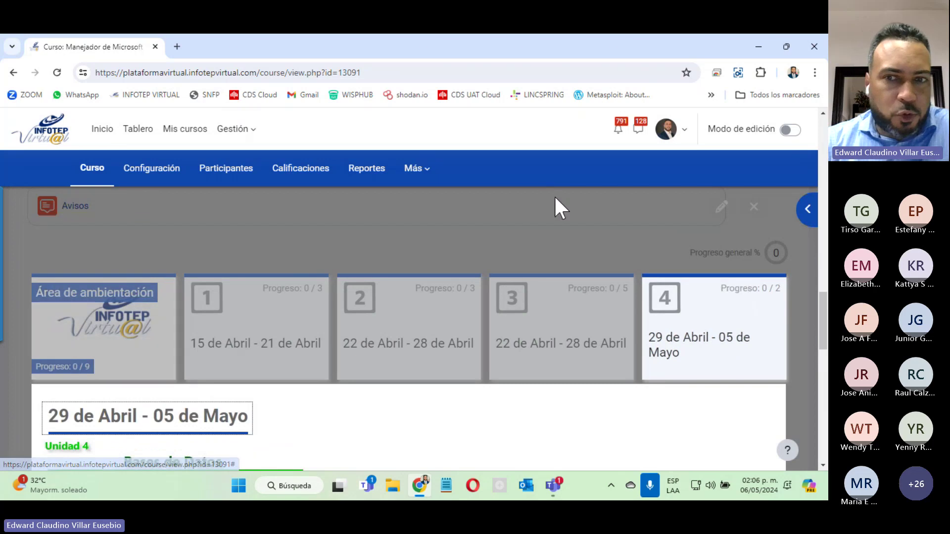
pyautogui.scroll(-5, 616, 411)
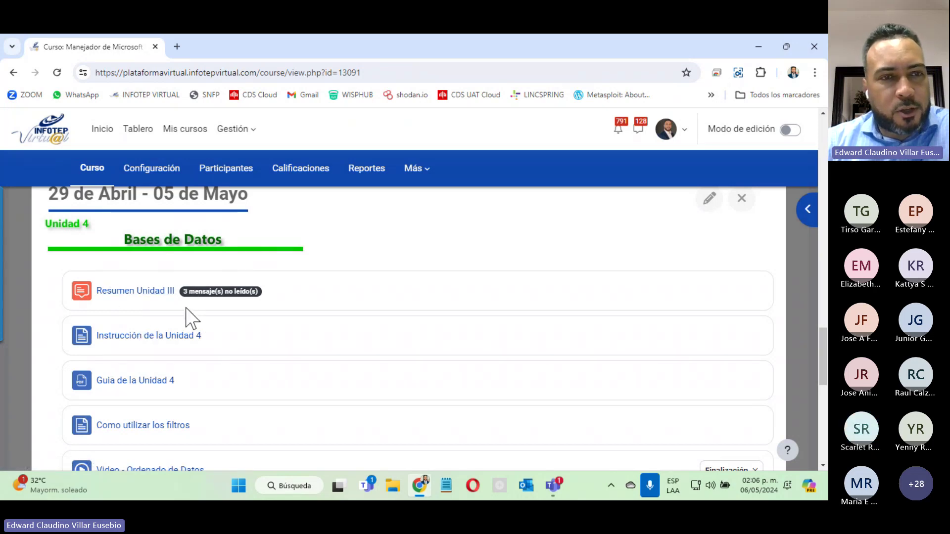
# Step: Switch to the Microsoft Teams meeting window to check the participants, and minimize it again
pyautogui.moveTo(553, 486)
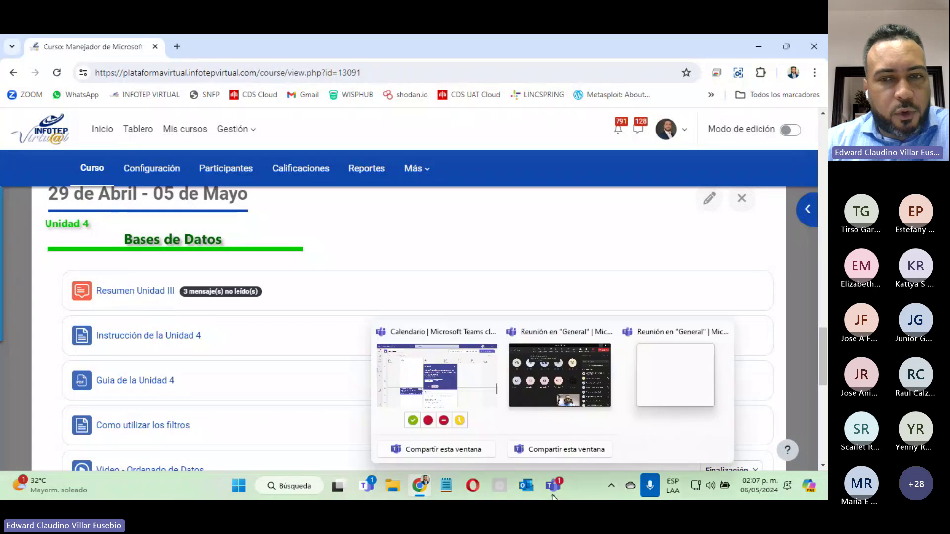
pyautogui.click(663, 386)
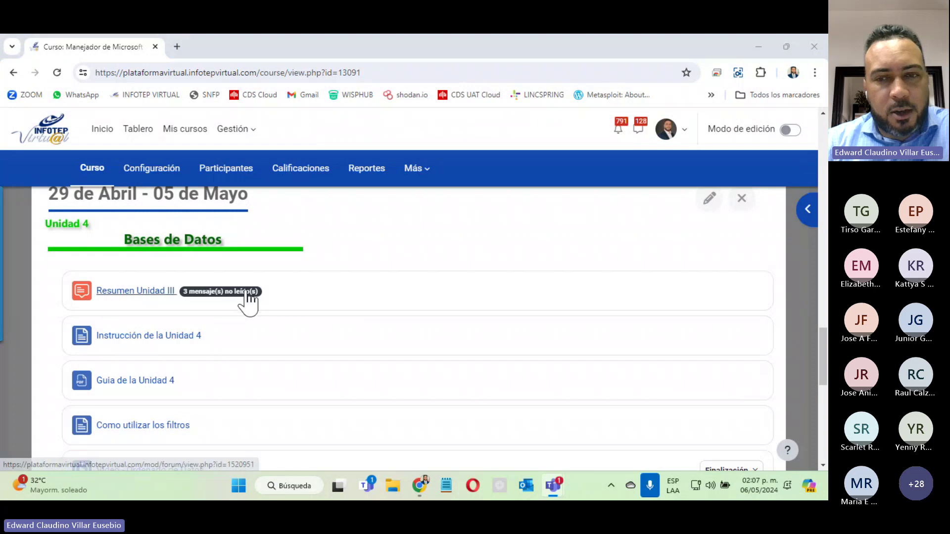
pyautogui.moveTo(552, 486)
pyautogui.click(581, 369)
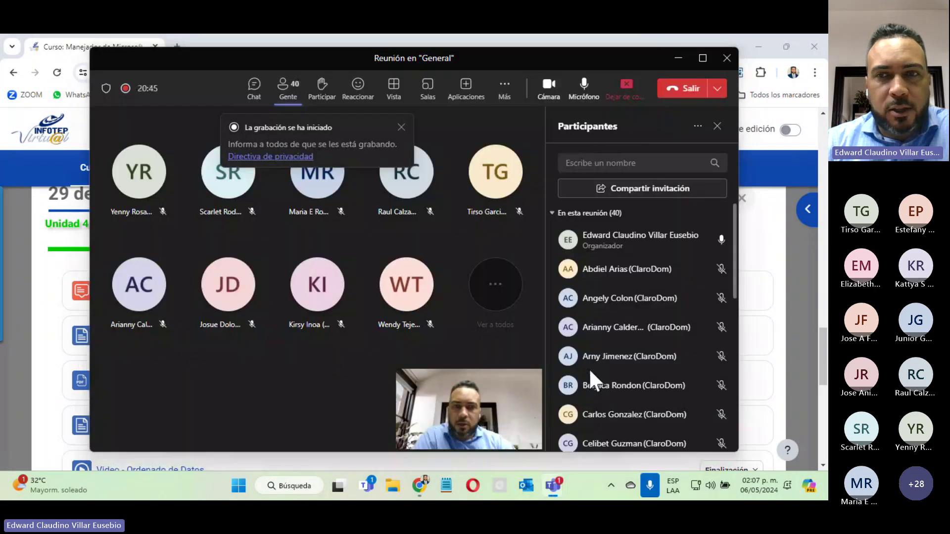
pyautogui.click(678, 59)
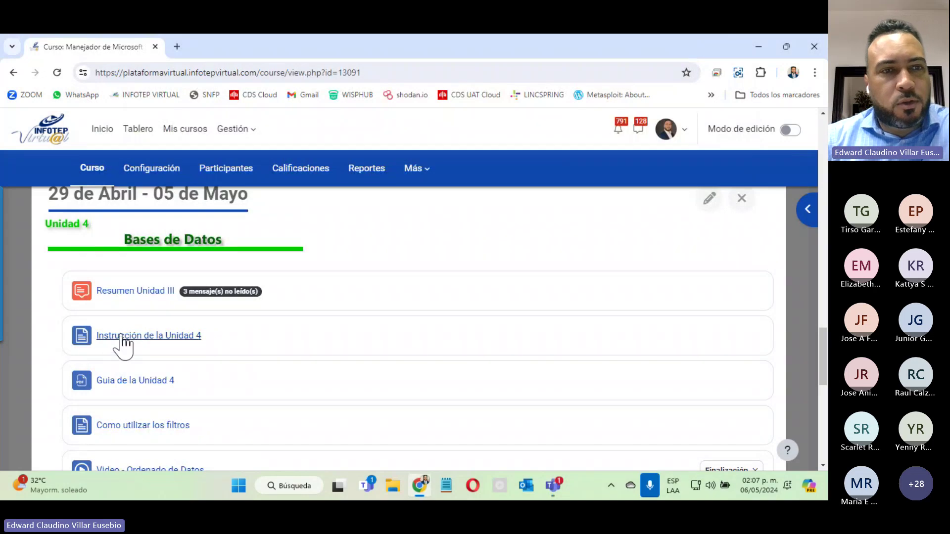
# Step: Open Instrucción de la Unidad 4 and Guia de la Unidad 4 in separate new browser tabs
pyautogui.rightClick(156, 335)
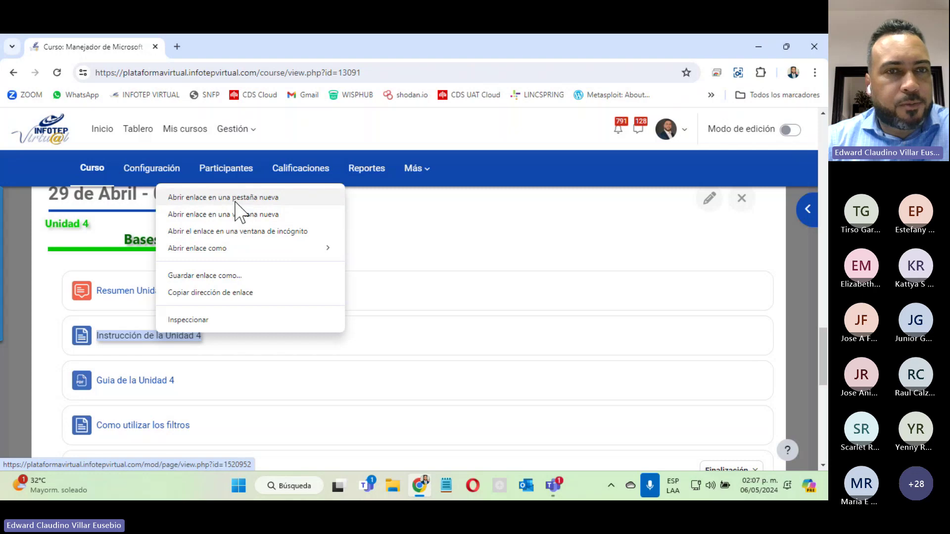
pyautogui.click(235, 198)
pyautogui.rightClick(142, 382)
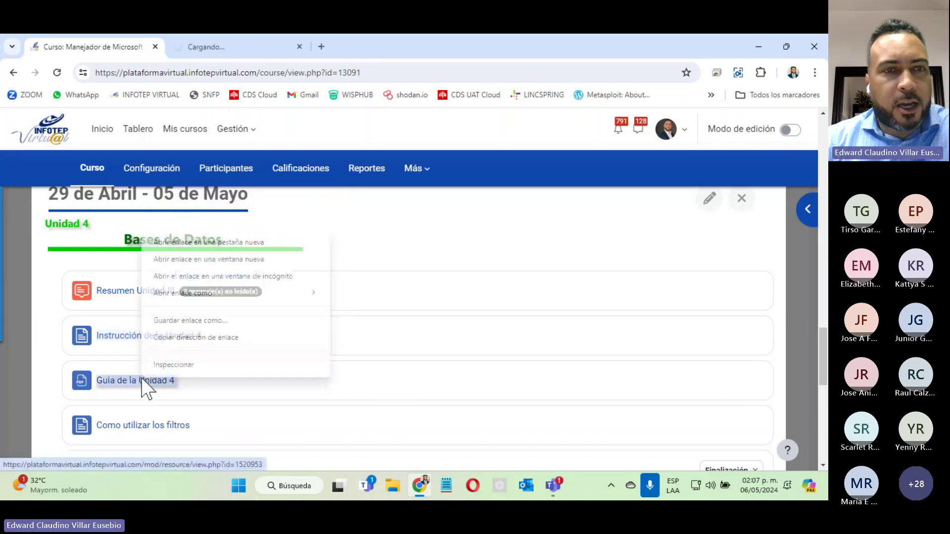
pyautogui.click(203, 242)
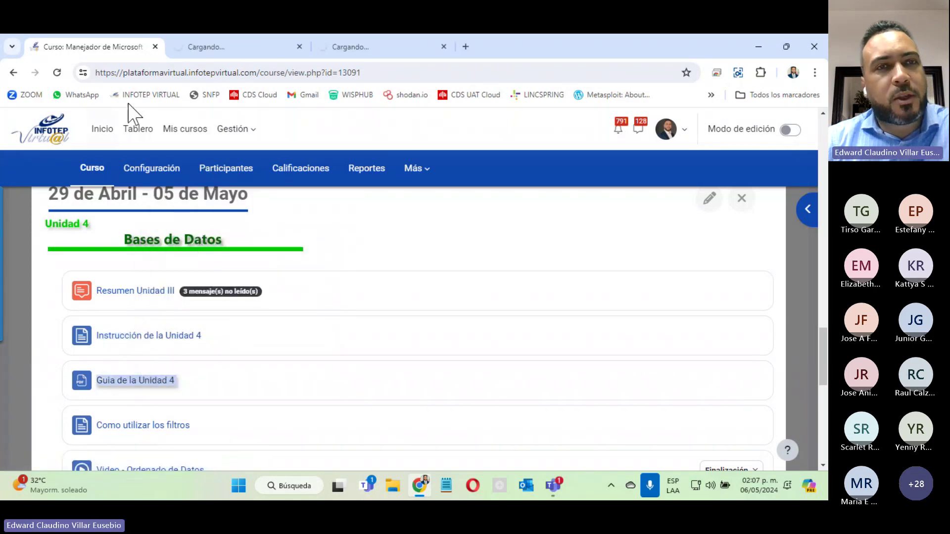
# Step: Go to the Instrucción de la Unidad 4 page and read its introduction to databases and the Análisis Y si tools
pyautogui.moveTo(195, 59)
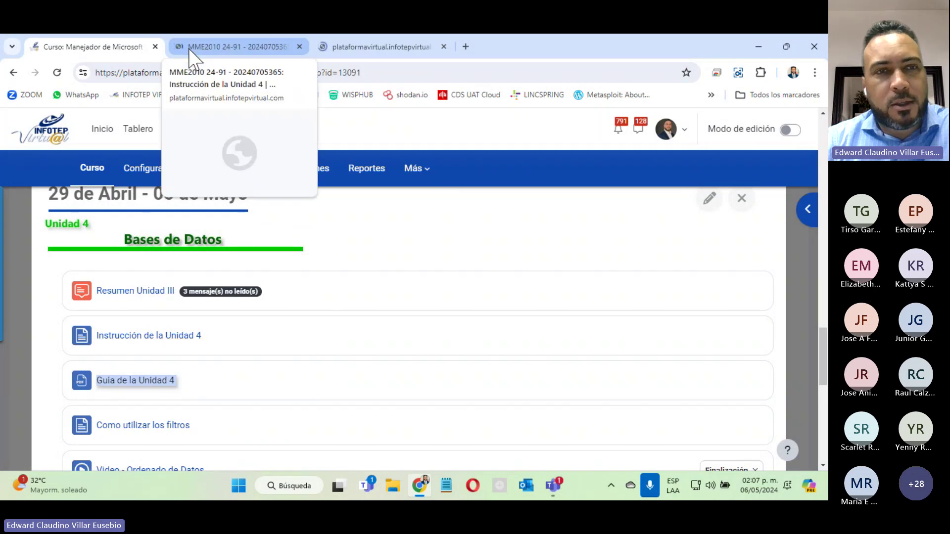
pyautogui.click(229, 54)
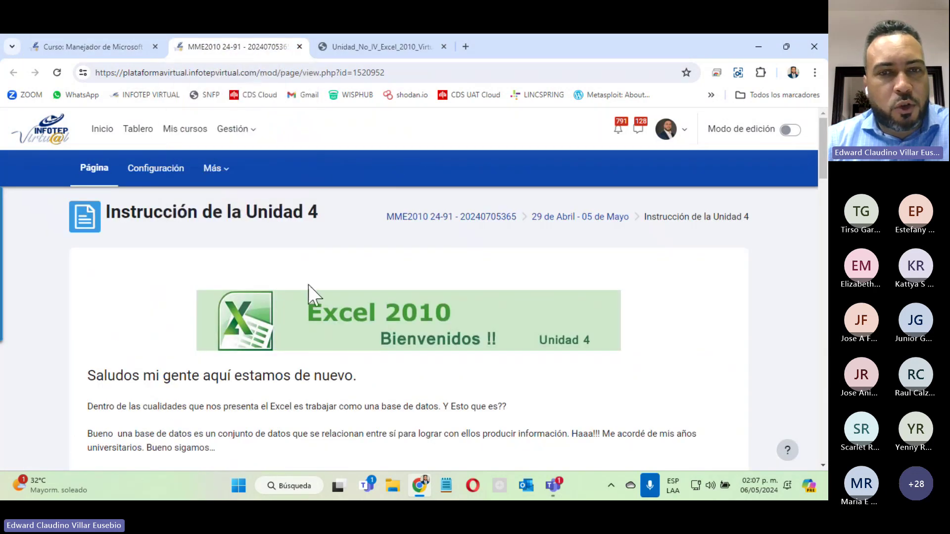
pyautogui.scroll(-4, 311, 294)
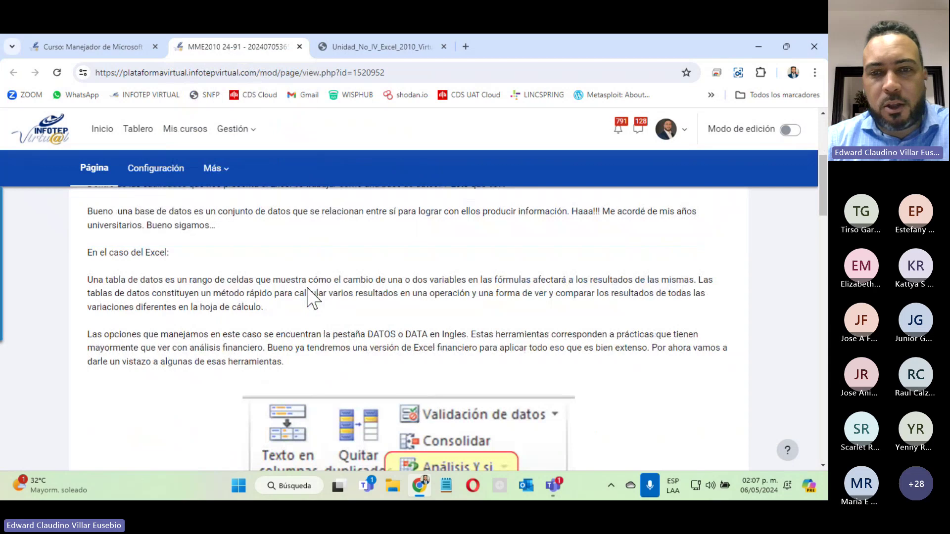
pyautogui.scroll(-4, 308, 288)
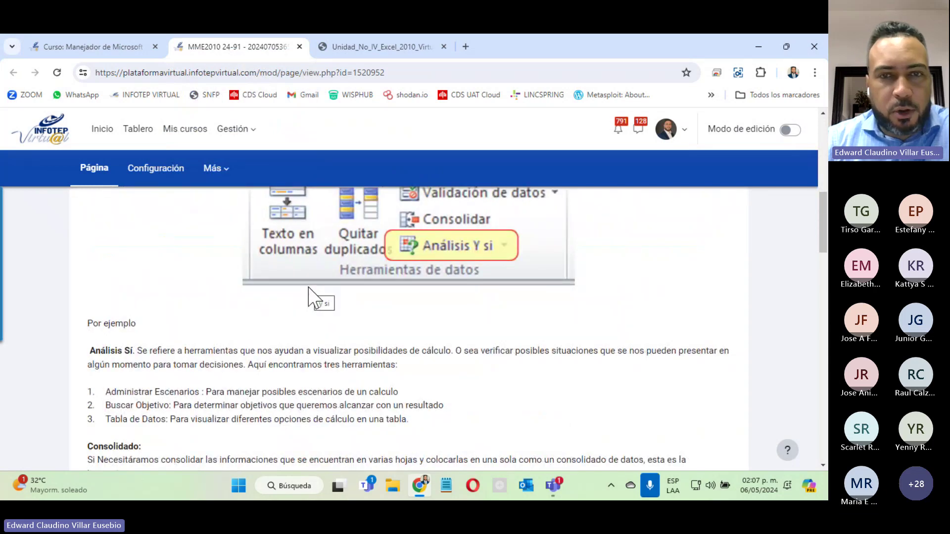
pyautogui.scroll(4, 329, 322)
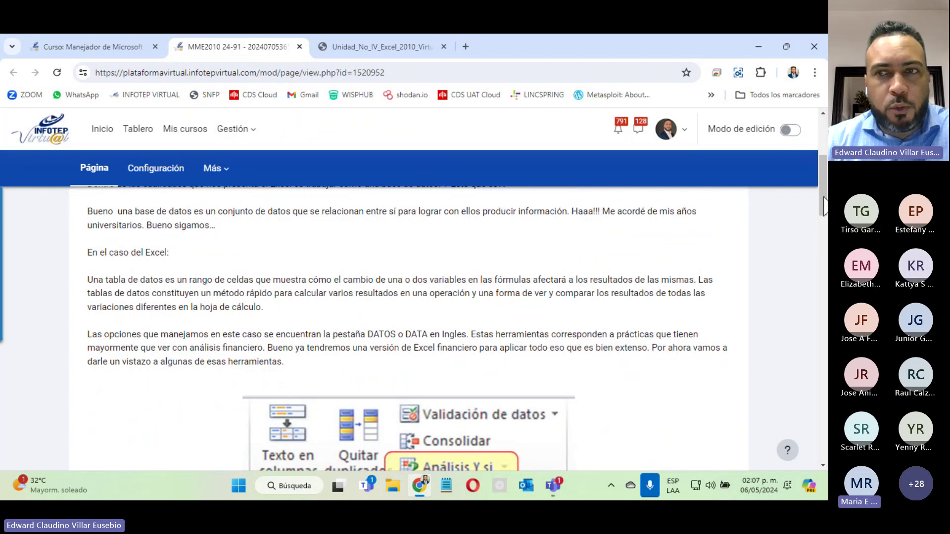
pyautogui.moveTo(823, 205); pyautogui.dragTo(823, 222)
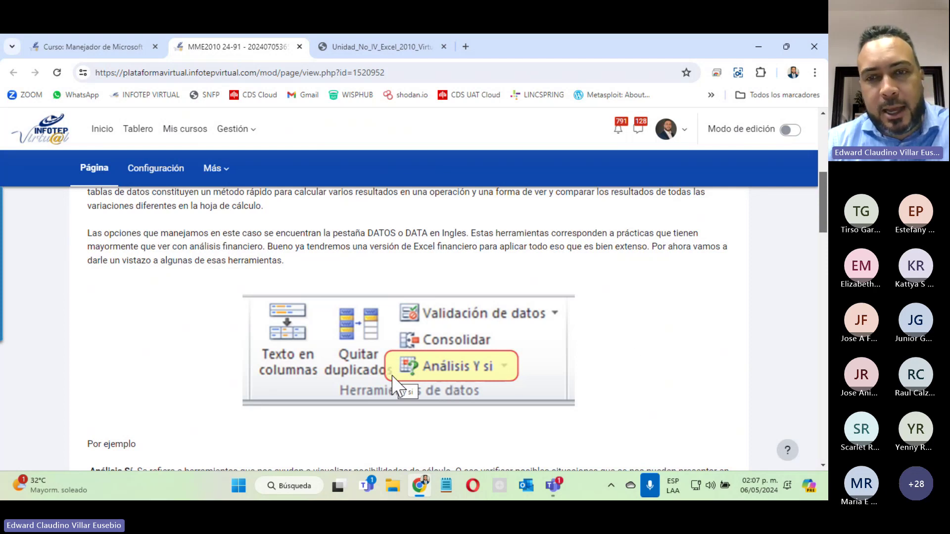
pyautogui.click(759, 401)
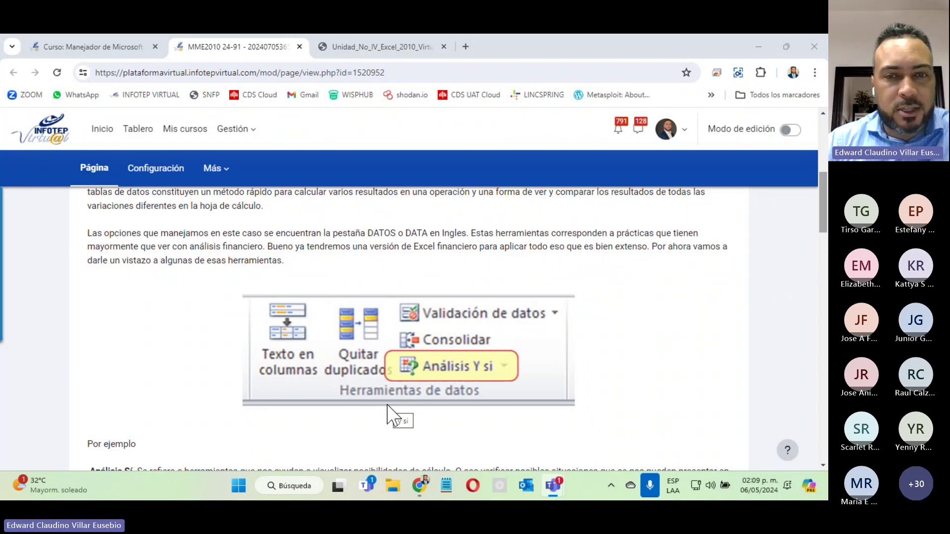
# Step: Read the instruction page's explanations of Consolidar, filters and pivot tables, through to the unit's activities
pyautogui.scroll(-4, 394, 404)
pyautogui.scroll(-1, 401, 291)
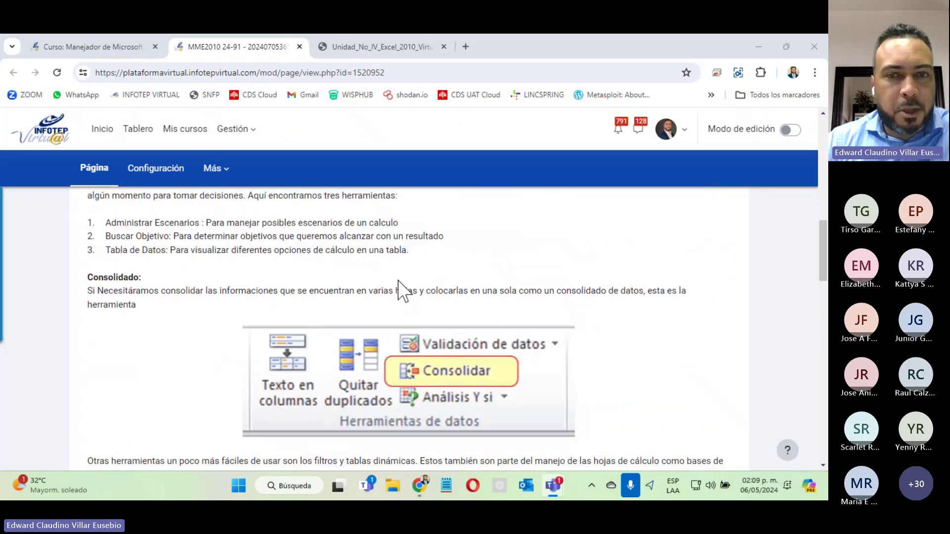
pyautogui.scroll(-3, 401, 291)
pyautogui.scroll(4, 401, 292)
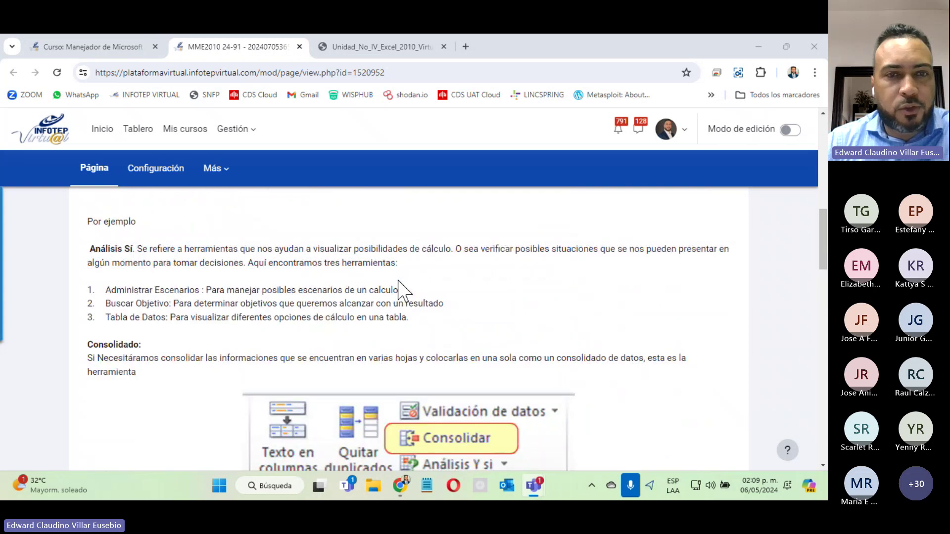
pyautogui.scroll(4, 398, 287)
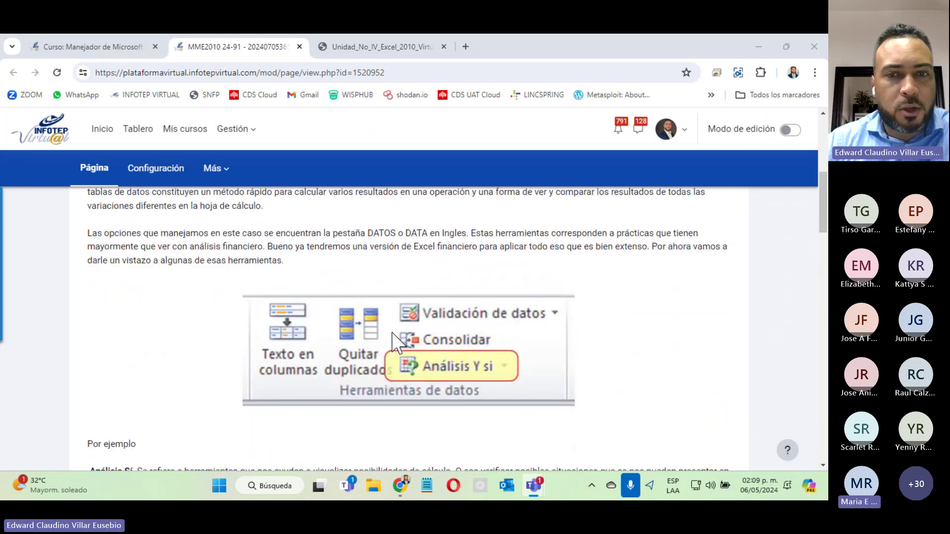
pyautogui.scroll(-8, 398, 337)
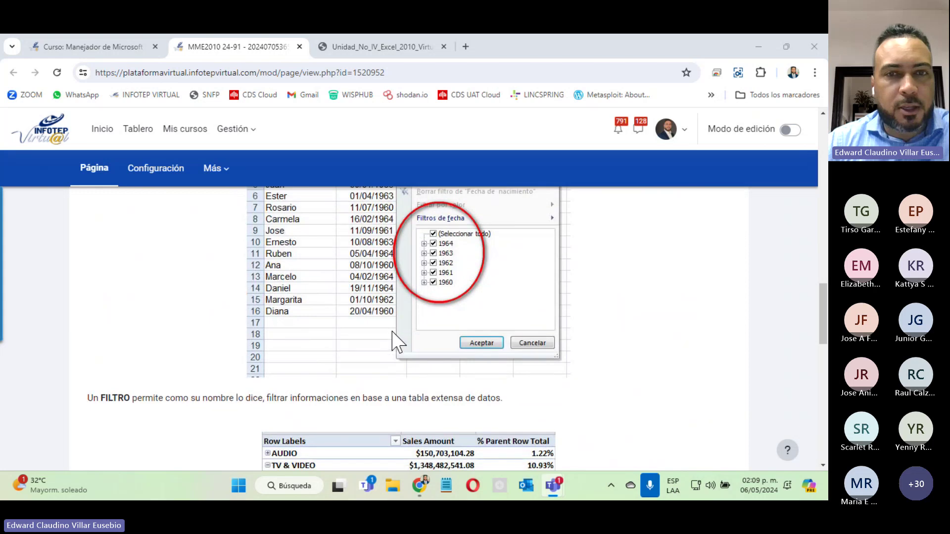
pyautogui.scroll(4, 395, 341)
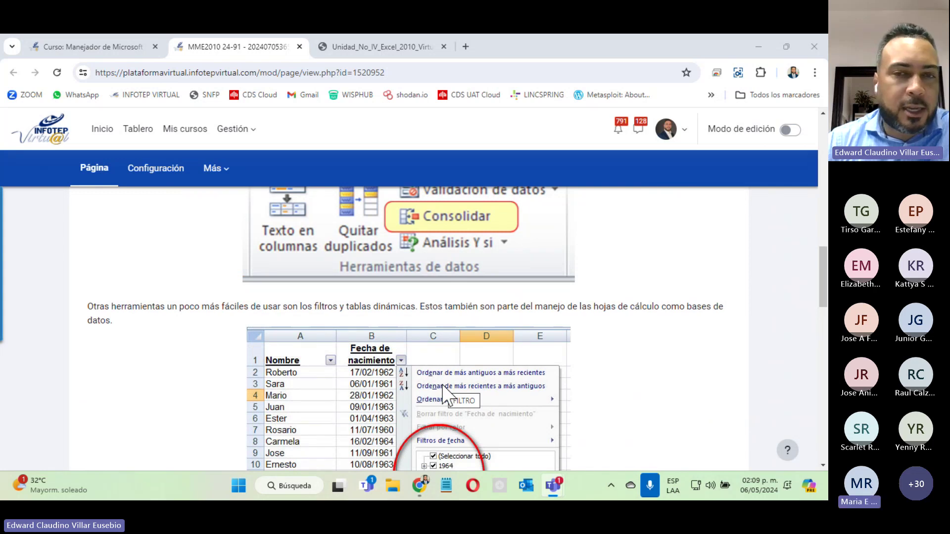
pyautogui.scroll(-5, 444, 388)
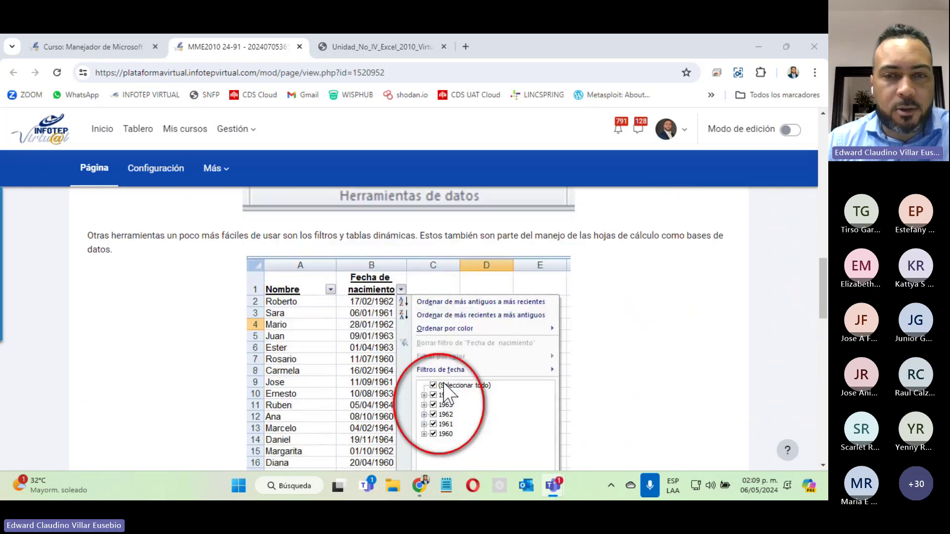
pyautogui.scroll(-20, 444, 383)
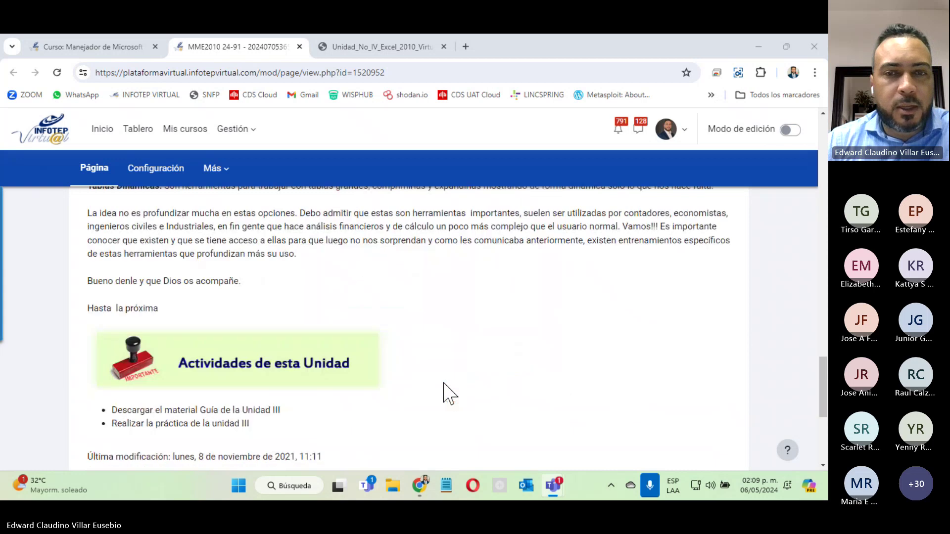
pyautogui.scroll(4, 443, 381)
# Step: Switch to the Unidad 4 guide PDF, enlarge it to 125% and review its table of contents
pyautogui.click(381, 47)
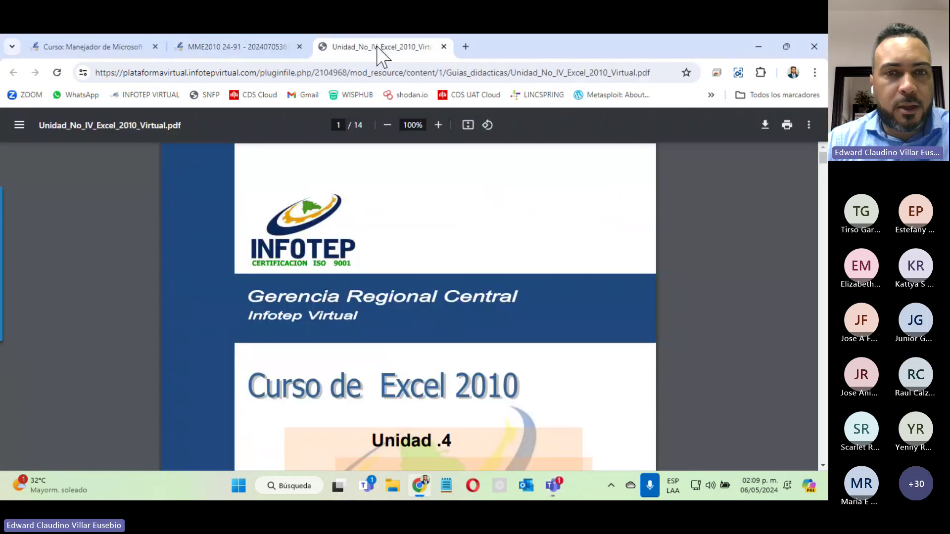
pyautogui.scroll(-5, 389, 225)
pyautogui.scroll(-8, 389, 225)
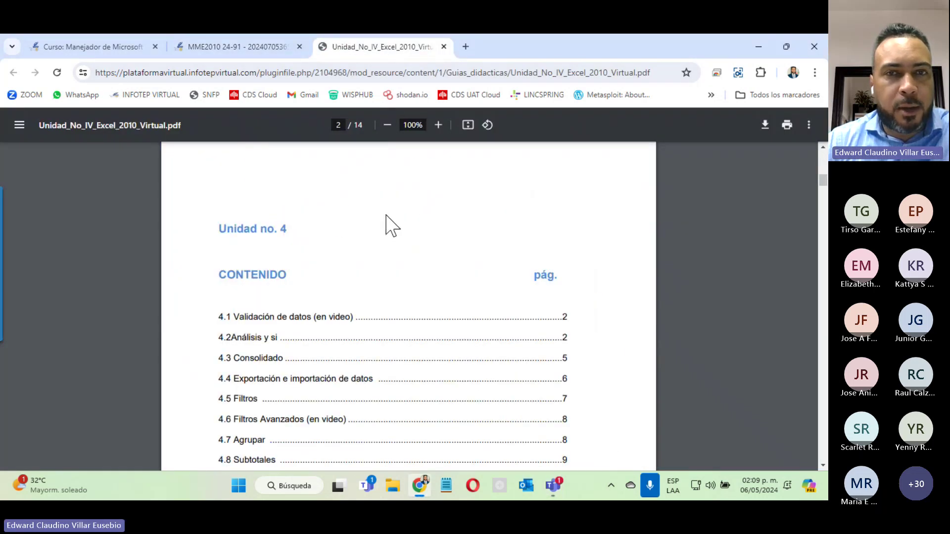
pyautogui.click(437, 125)
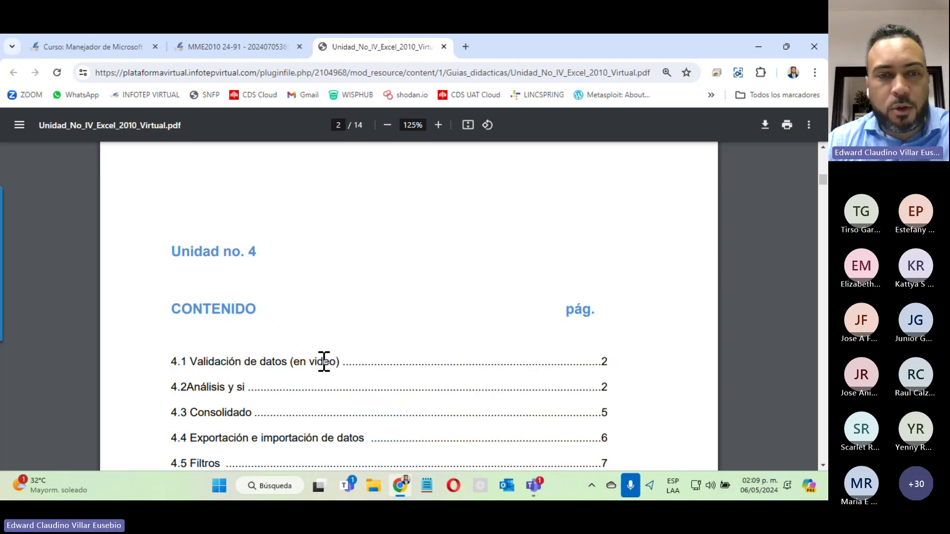
pyautogui.scroll(-4, 324, 361)
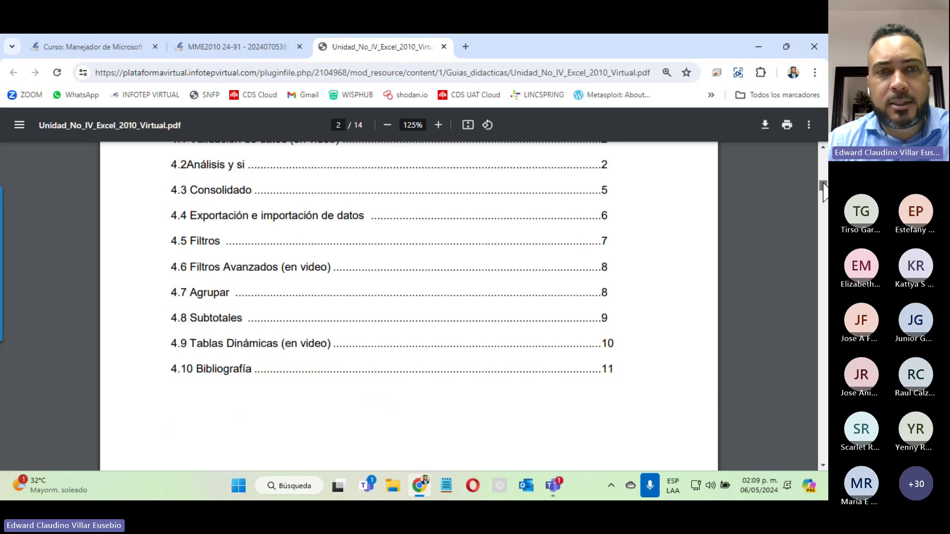
pyautogui.moveTo(823, 187); pyautogui.dragTo(824, 184)
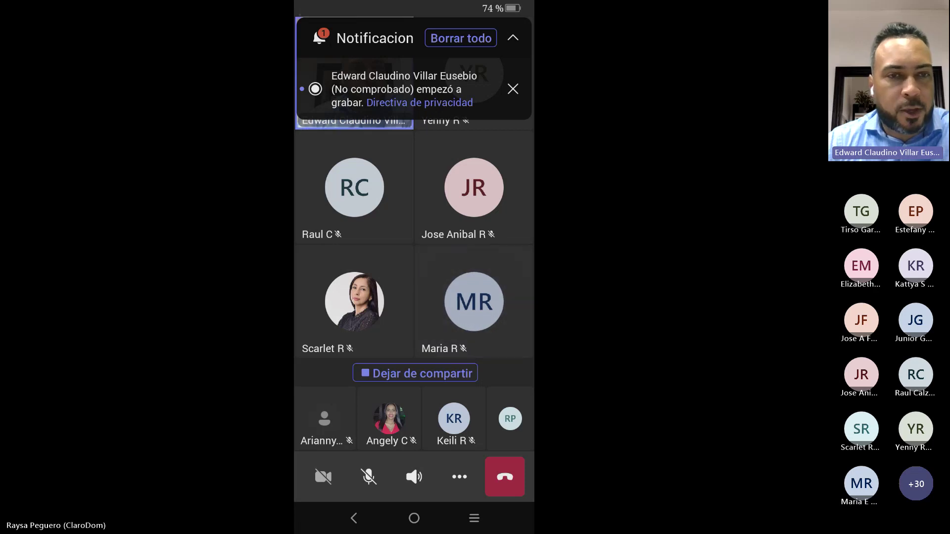
# Step: Look through the sharing options of the meeting on the phone
pyautogui.click(459, 478)
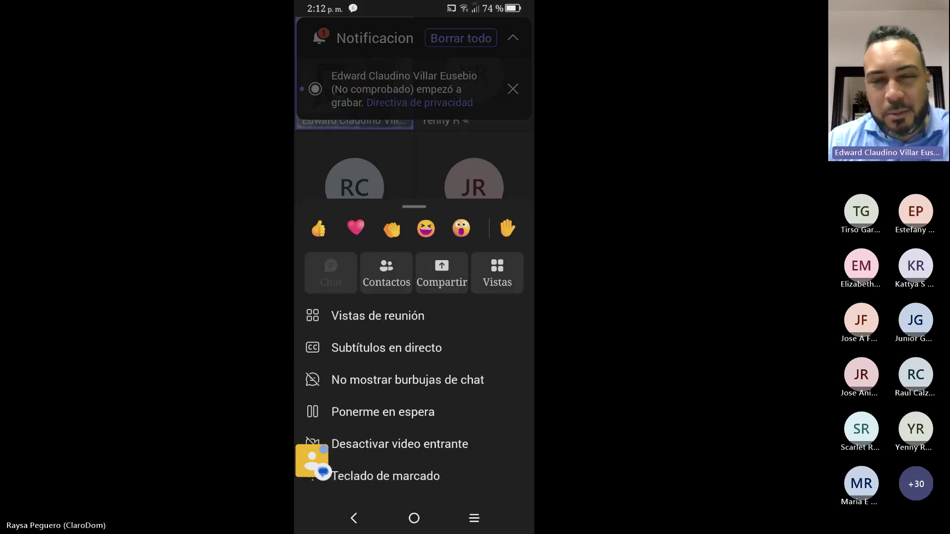
pyautogui.click(442, 272)
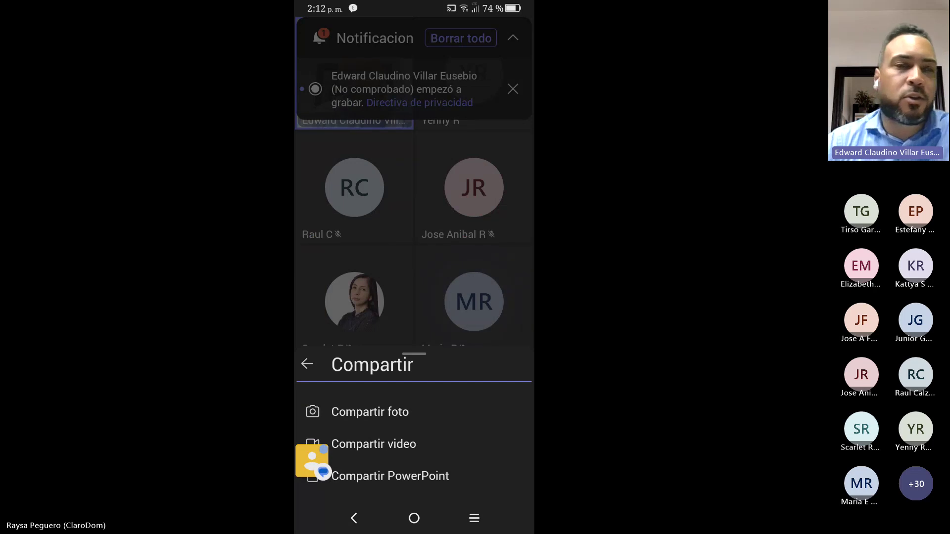
pyautogui.moveTo(460, 435); pyautogui.dragTo(459, 374)
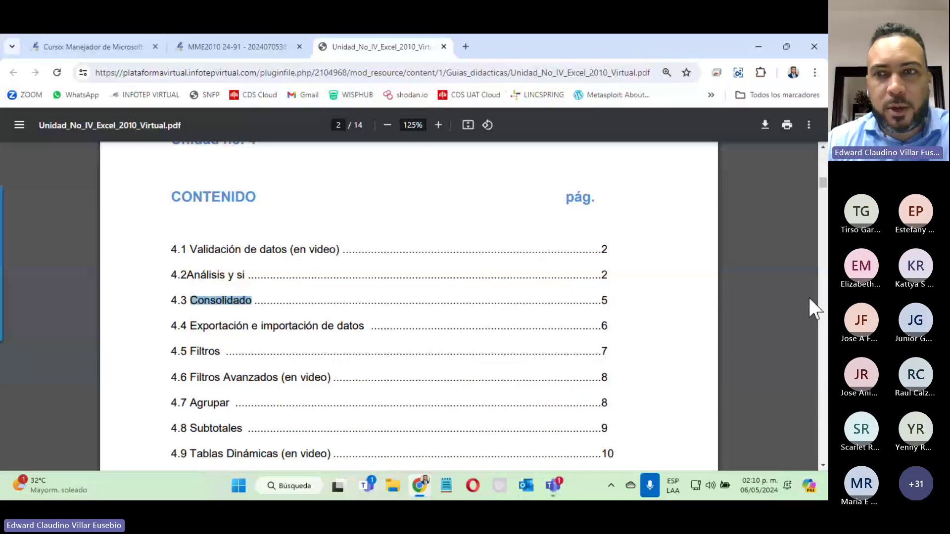
# Step: Check the Teams meeting's additional options, minimize the meeting window and return to the guide's table of contents
pyautogui.click(798, 315)
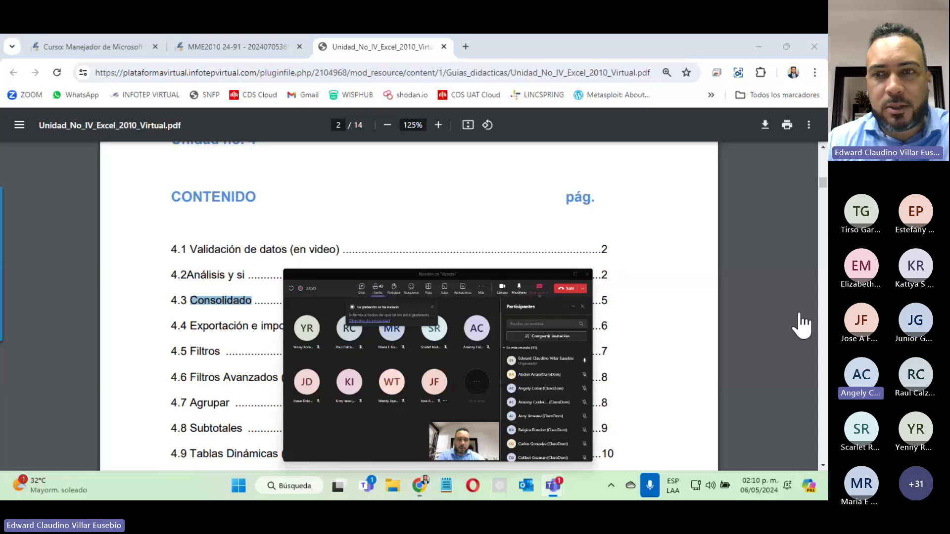
pyautogui.click(504, 92)
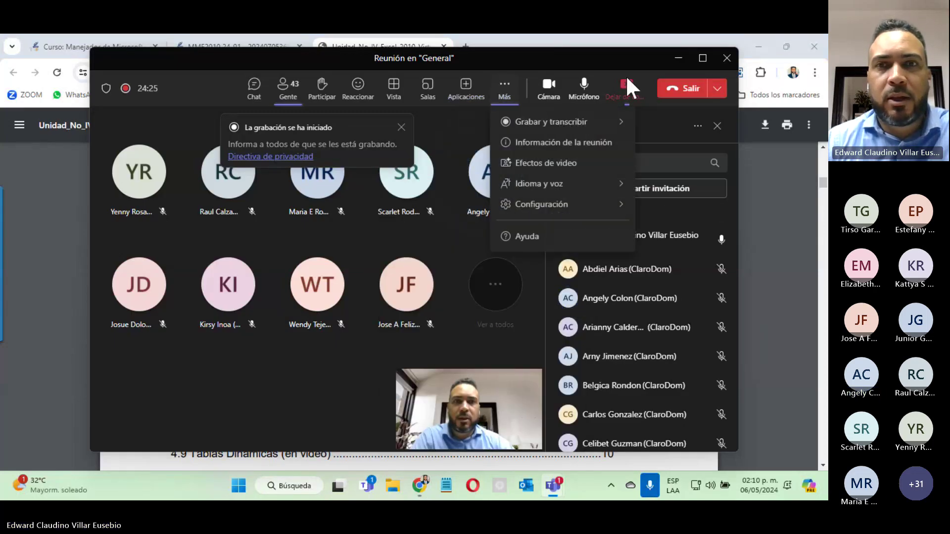
pyautogui.click(680, 58)
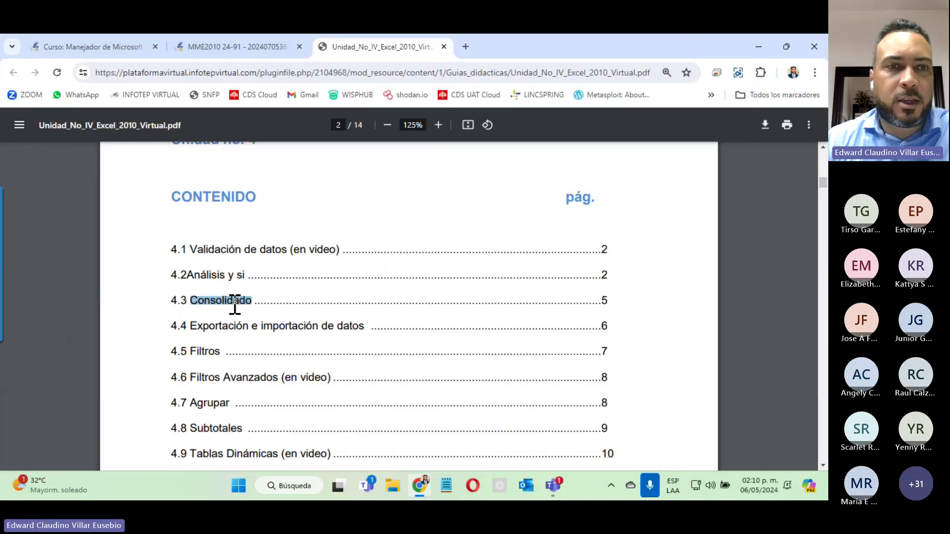
pyautogui.scroll(4, 246, 284)
pyautogui.scroll(-4, 317, 287)
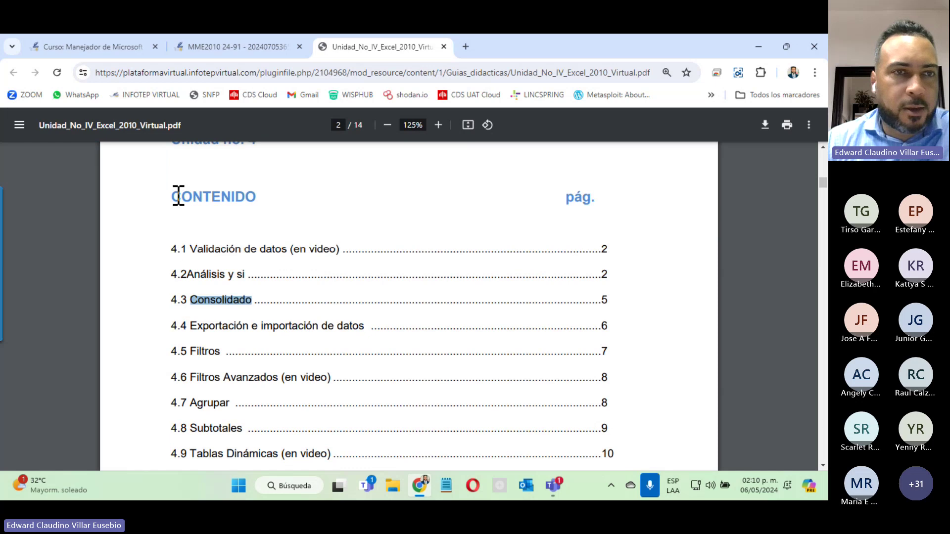
# Step: Go back over the instruction page up to its heading and return to the course's Unidad 4 section
pyautogui.click(232, 46)
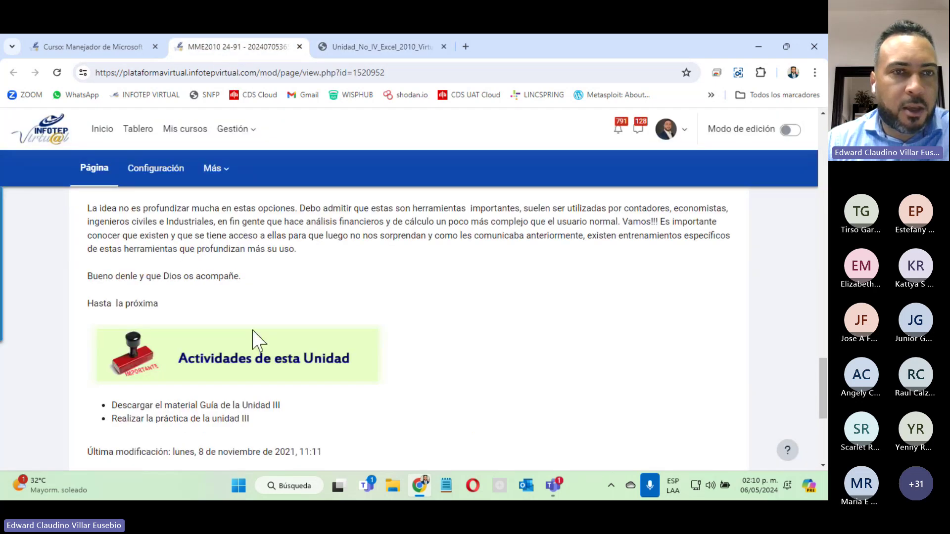
pyautogui.scroll(10, 257, 340)
pyautogui.scroll(15, 258, 341)
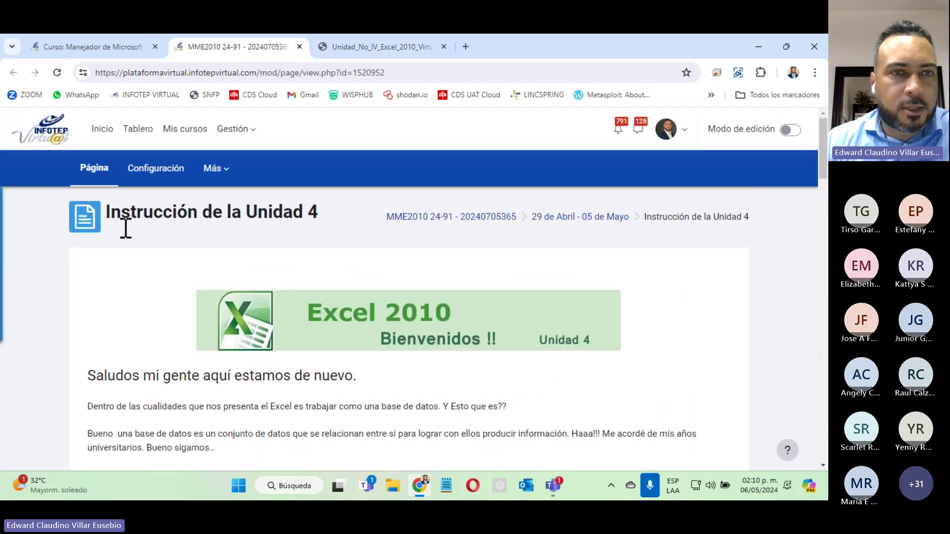
pyautogui.click(98, 46)
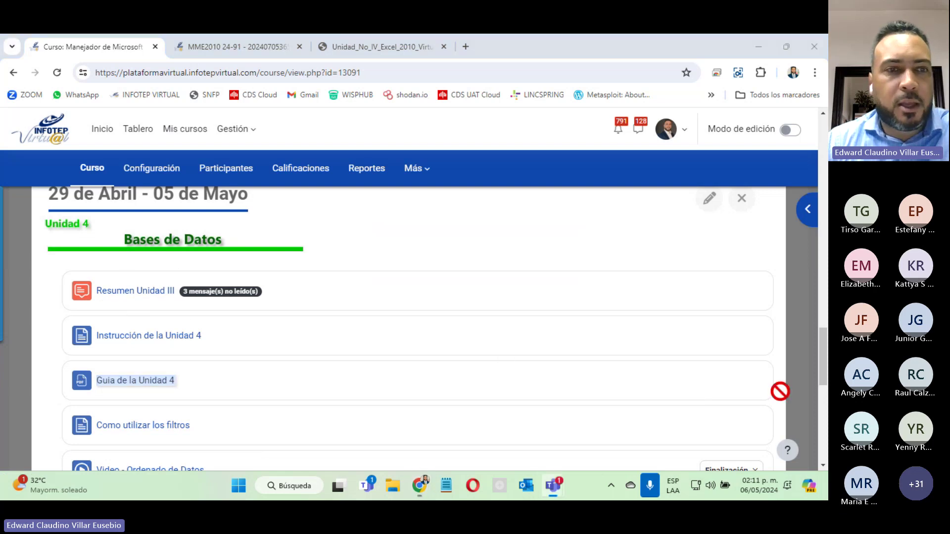
pyautogui.moveTo(780, 391); pyautogui.dragTo(776, 390)
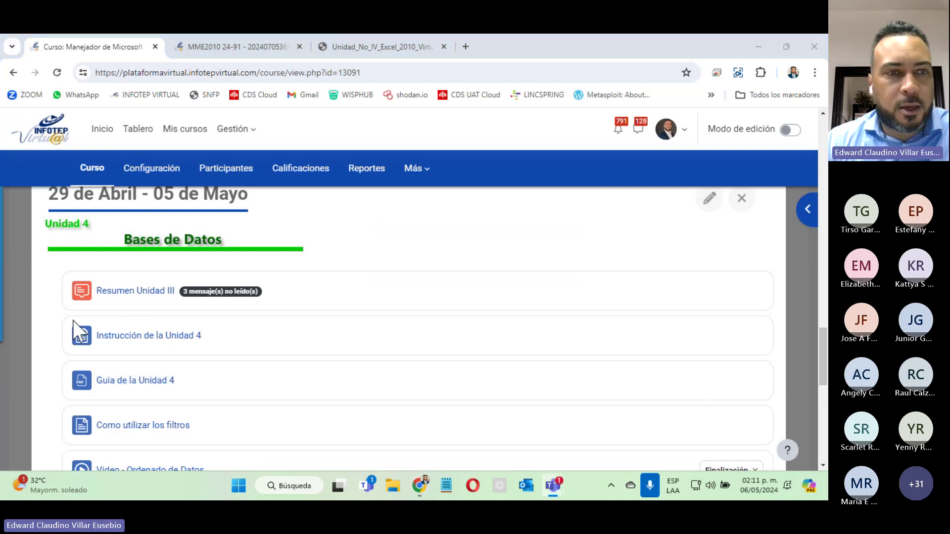
# Step: Close the Unidad 4 instruction page and the guide PDF, leaving only the course page open
pyautogui.click(248, 49)
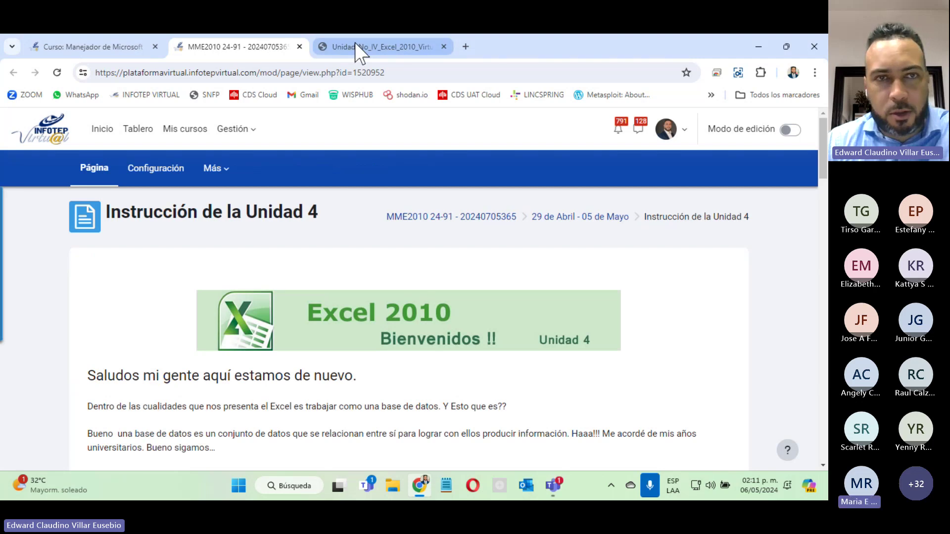
pyautogui.click(299, 47)
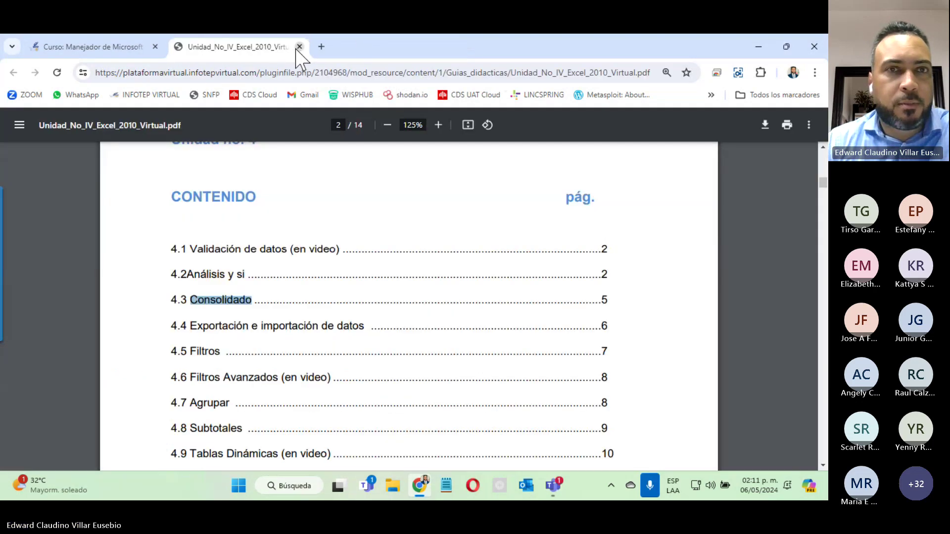
pyautogui.click(300, 47)
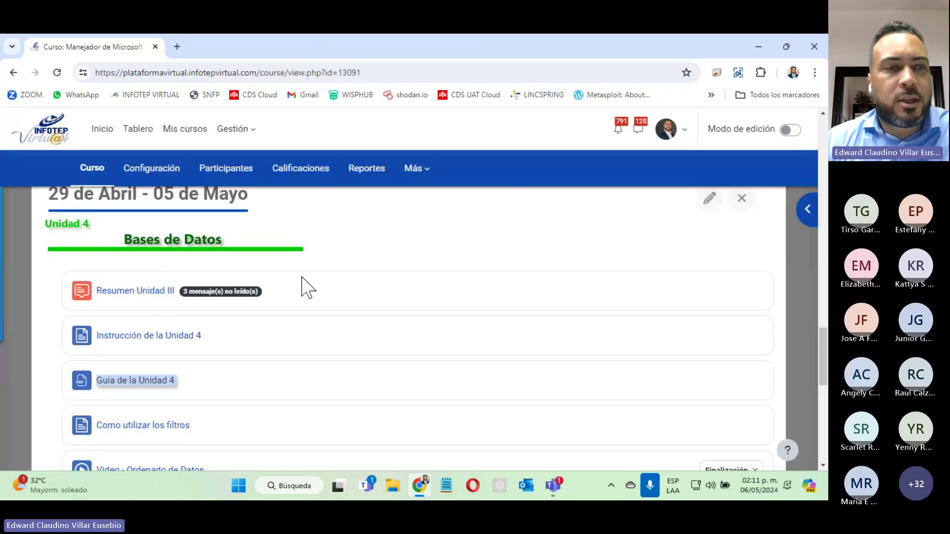
# Step: Open the "Como utilizar los filtros" page from the Unidad 4 list in a new tab and switch to it
pyautogui.scroll(-5, 276, 367)
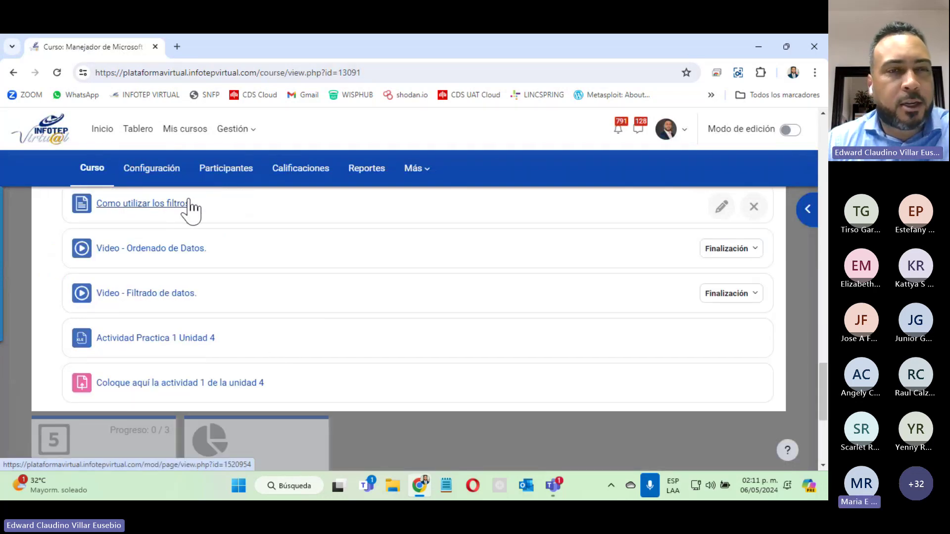
pyautogui.rightClick(126, 205)
pyautogui.click(165, 214)
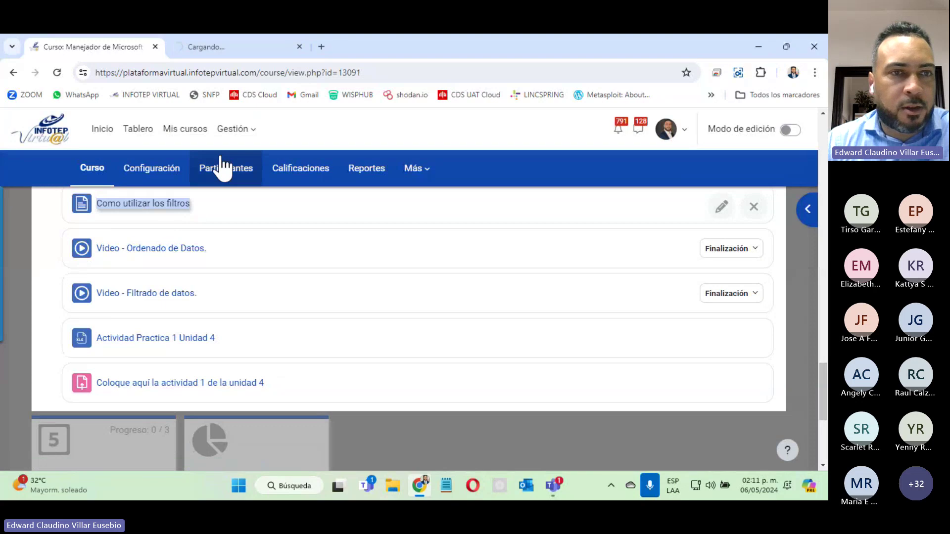
pyautogui.click(267, 53)
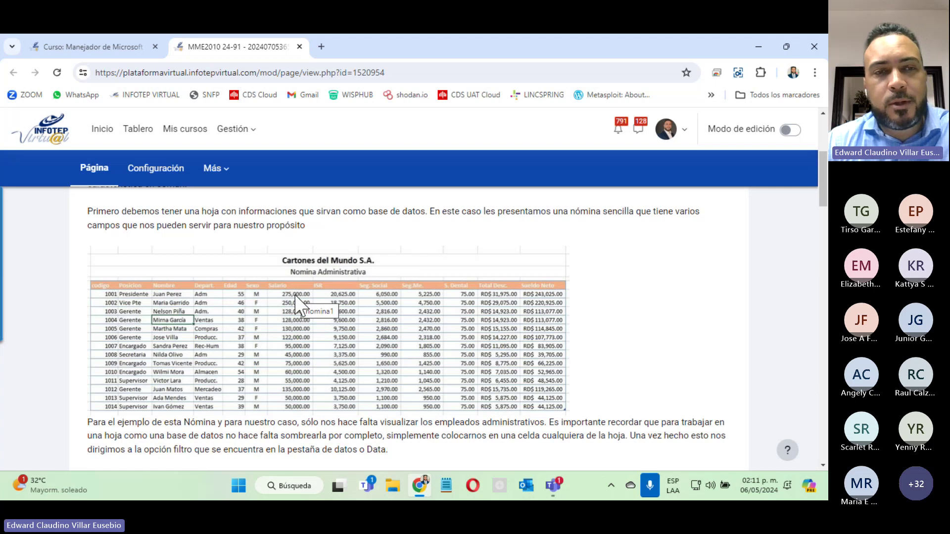
# Step: Read the filters page's introduction: the sample payroll sheet, the Filter option's location and the resulting header triangles
pyautogui.scroll(-4, 297, 304)
pyautogui.scroll(2, 383, 247)
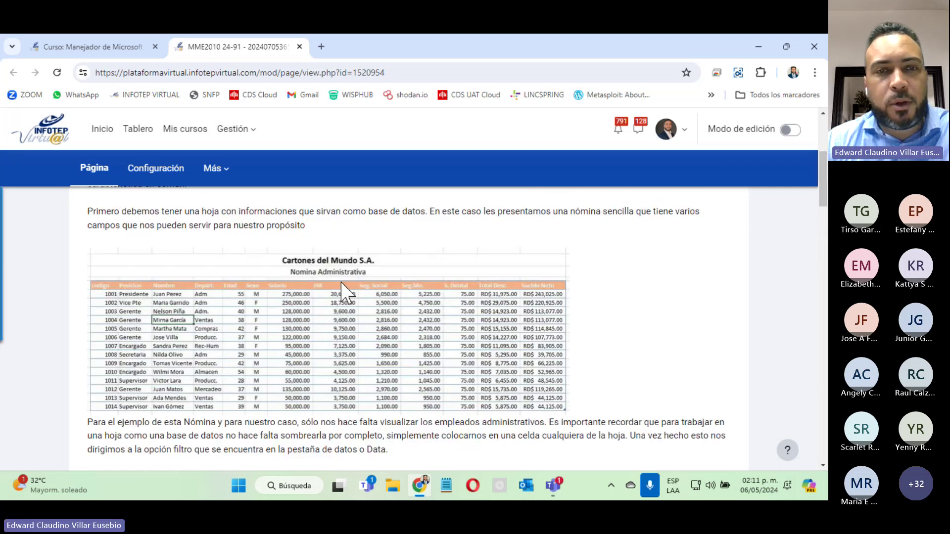
pyautogui.scroll(-2, 389, 238)
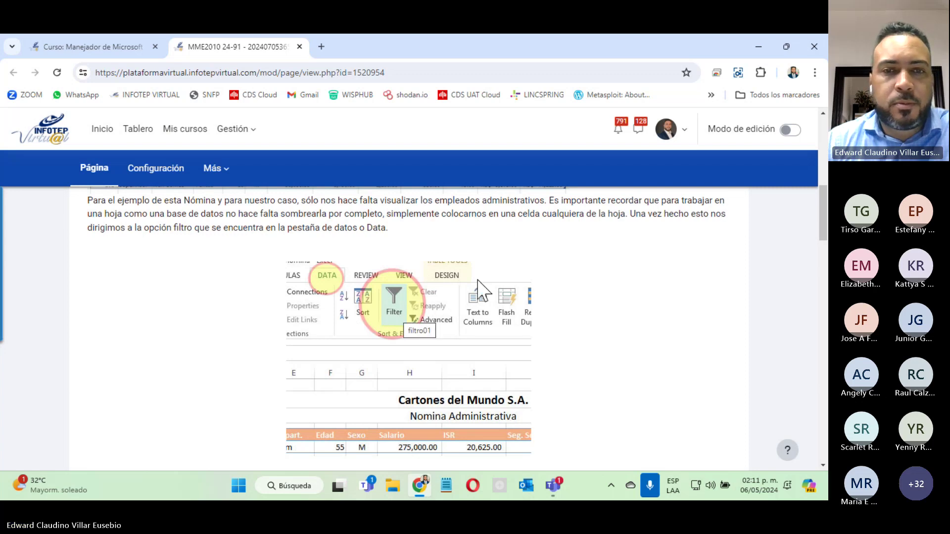
pyautogui.scroll(-5, 478, 289)
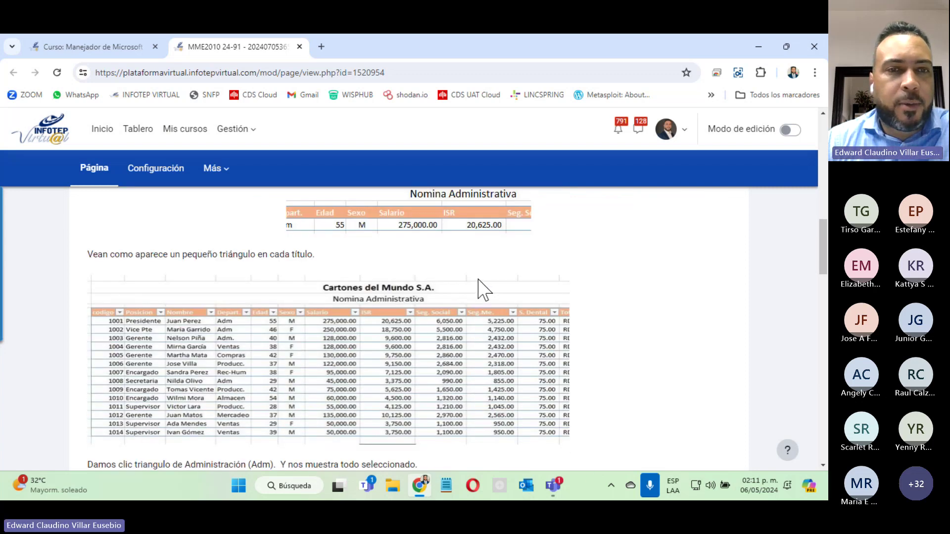
pyautogui.scroll(5, 479, 287)
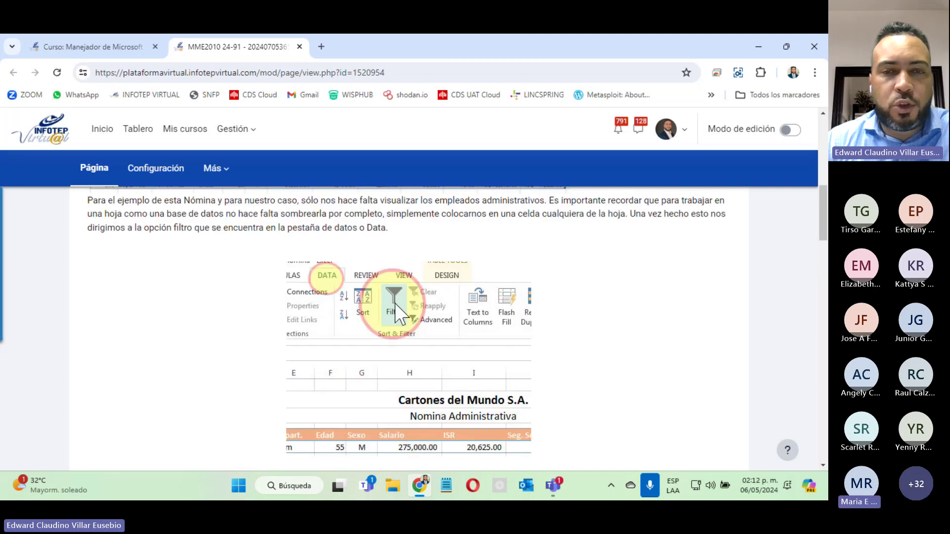
pyautogui.scroll(-9, 393, 309)
pyautogui.scroll(4, 393, 309)
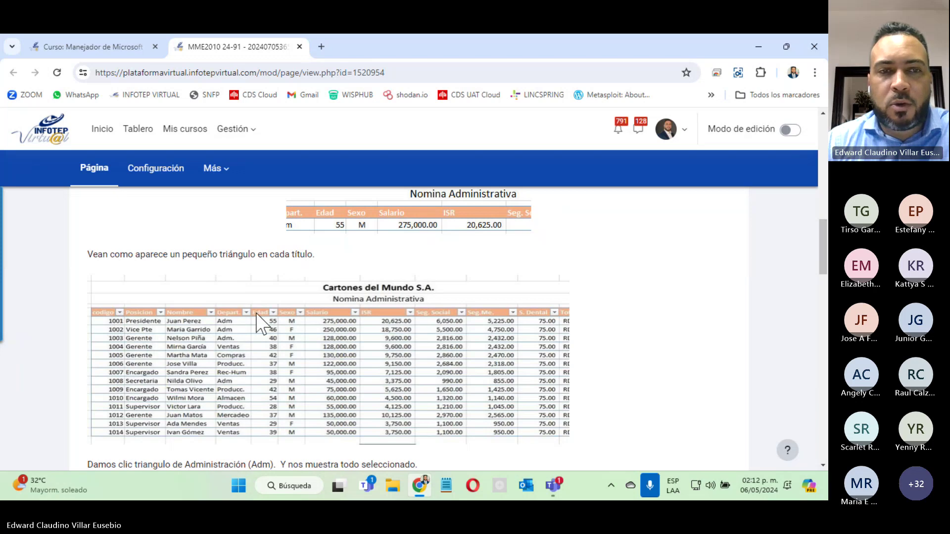
# Step: Examine the page's steps for filtering the payroll by department: clearing Select All, choosing Adm and the filtered table
pyautogui.scroll(-4, 444, 326)
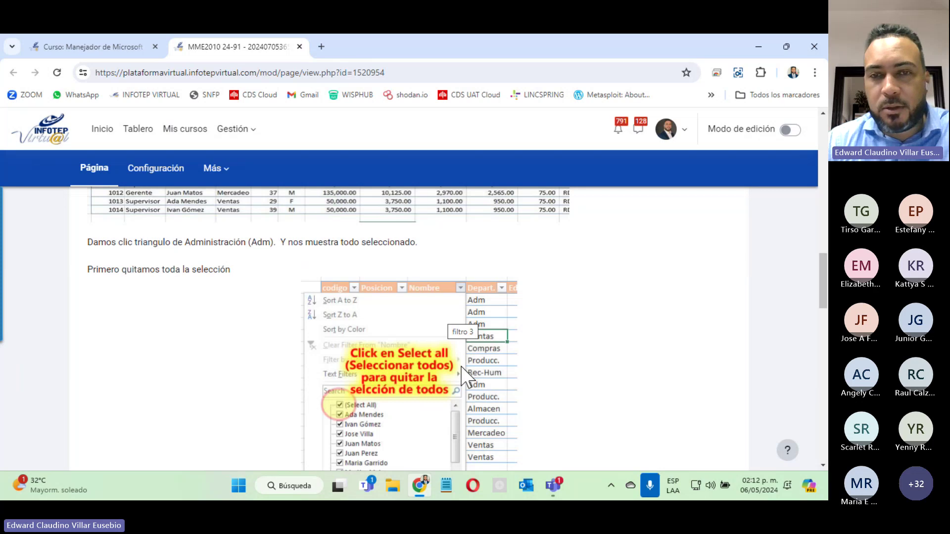
pyautogui.scroll(4, 445, 373)
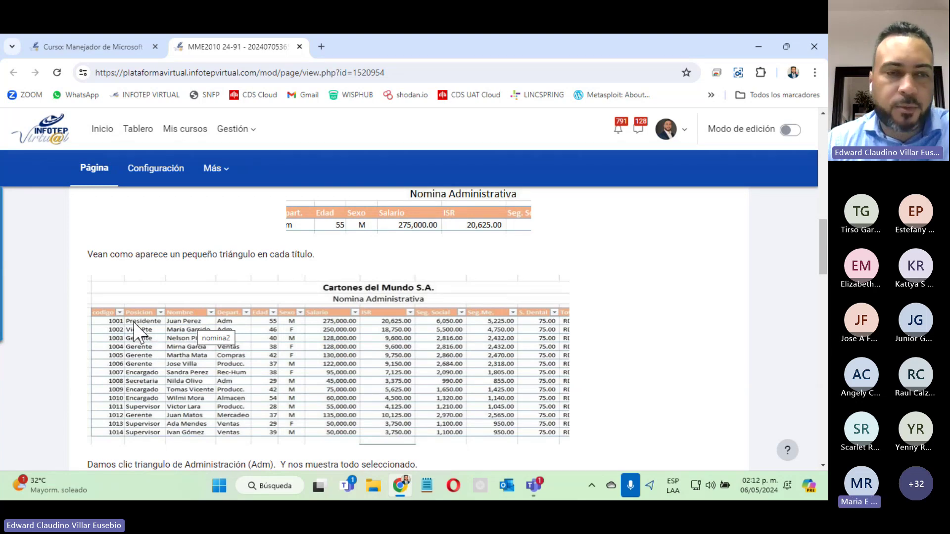
pyautogui.scroll(-4, 304, 346)
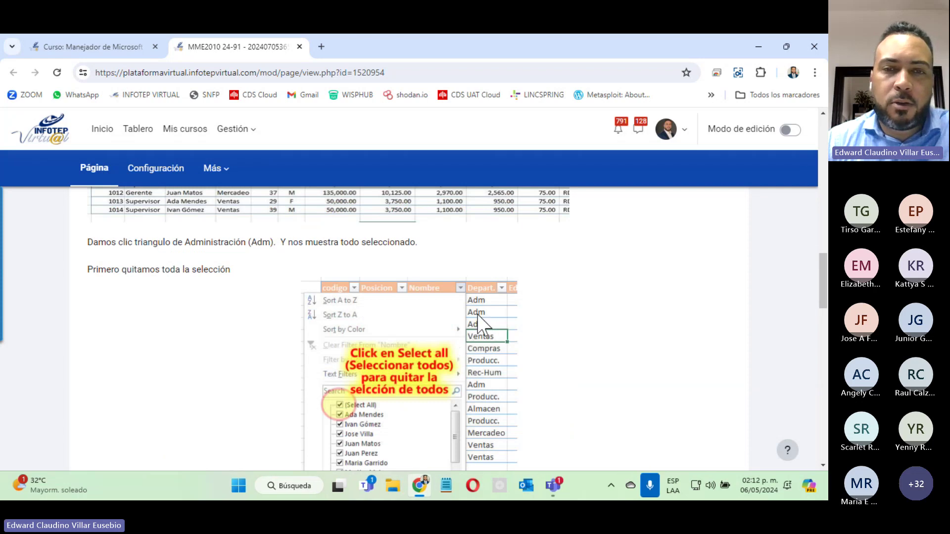
pyautogui.scroll(-1, 477, 314)
pyautogui.scroll(1, 477, 314)
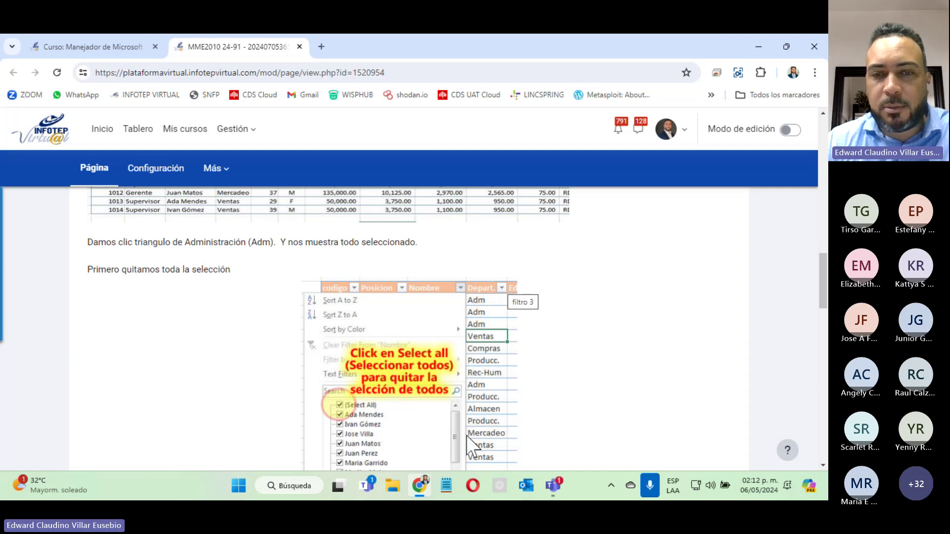
pyautogui.scroll(-4, 467, 439)
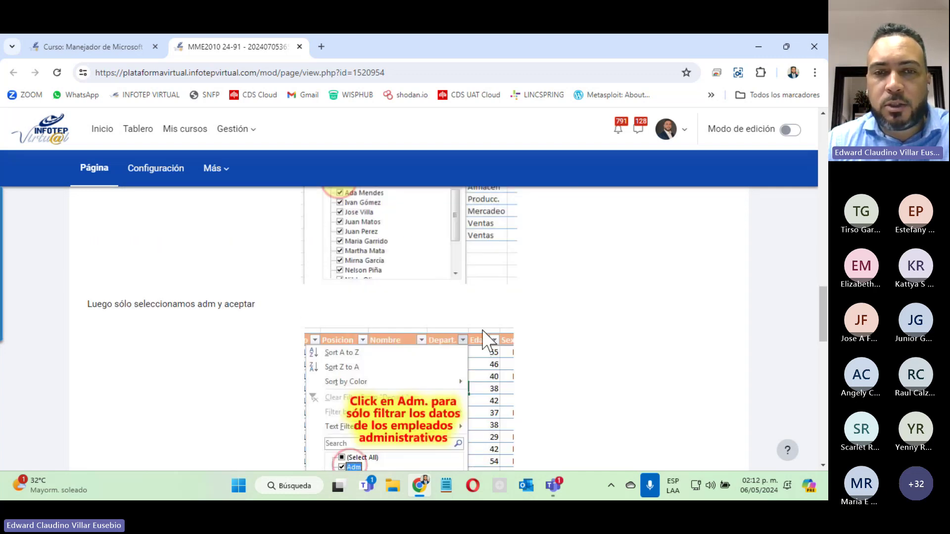
pyautogui.scroll(-4, 475, 336)
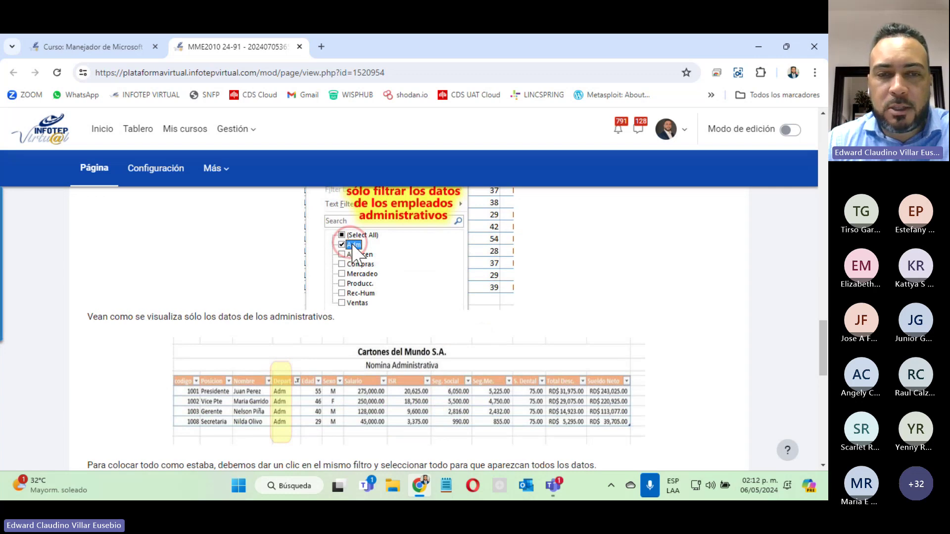
pyautogui.scroll(-4, 446, 326)
pyautogui.scroll(4, 445, 326)
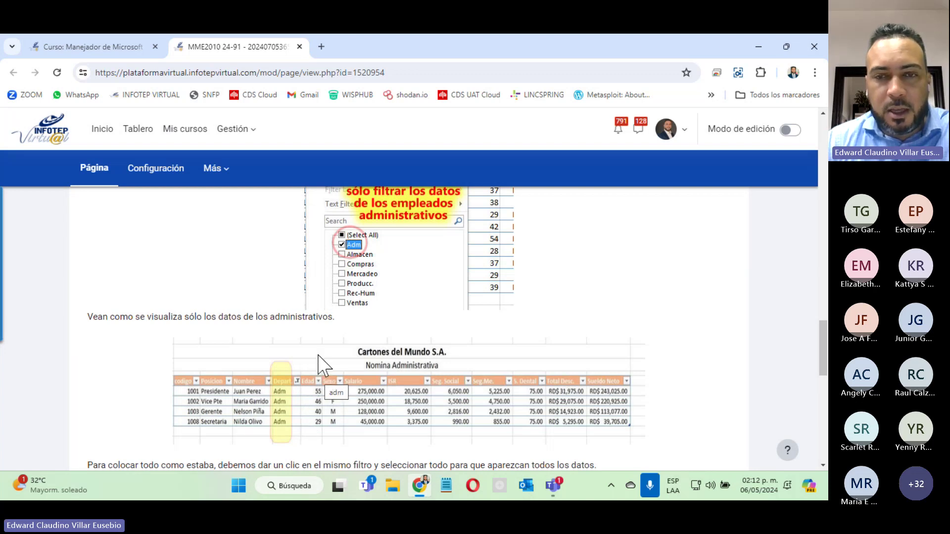
# Step: Read how to restore all the data with Select All, then revisit the payroll table with filter triangles
pyautogui.scroll(-4, 318, 366)
pyautogui.scroll(-10, 318, 366)
pyautogui.scroll(10, 319, 366)
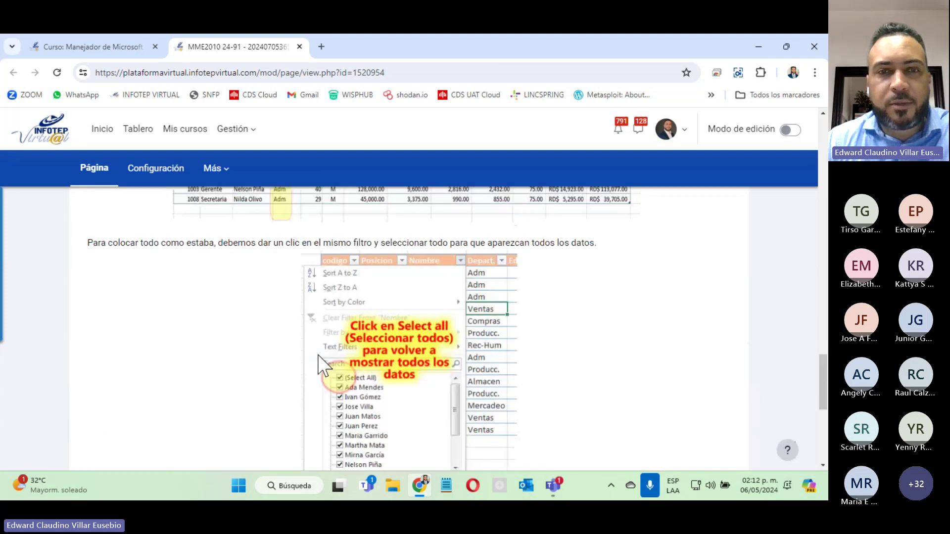
pyautogui.scroll(-4, 318, 366)
pyautogui.scroll(5, 318, 367)
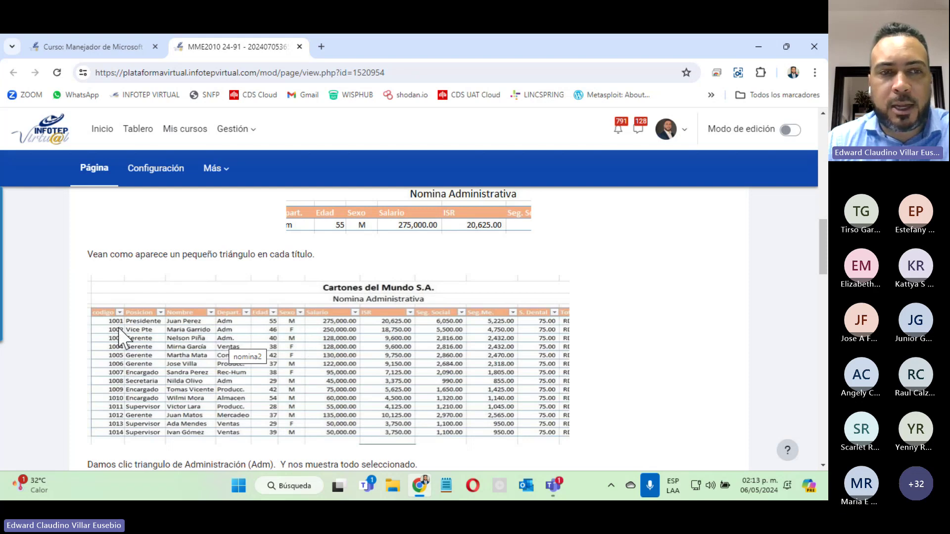
pyautogui.click(736, 390)
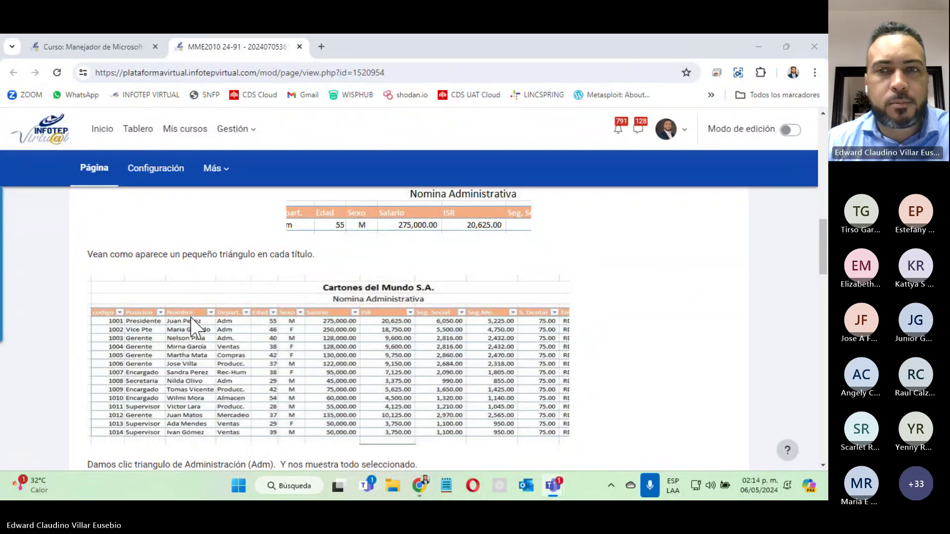
# Step: Close the filters page and open "Video - Ordenado de Datos" and "Video - Filtrado de datos" in separate new tabs
pyautogui.click(299, 46)
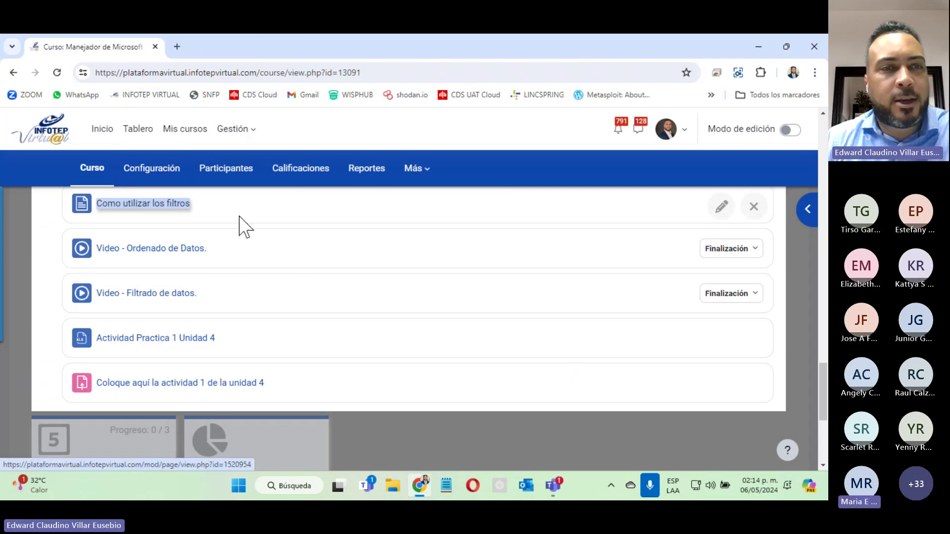
pyautogui.rightClick(171, 249)
pyautogui.click(235, 257)
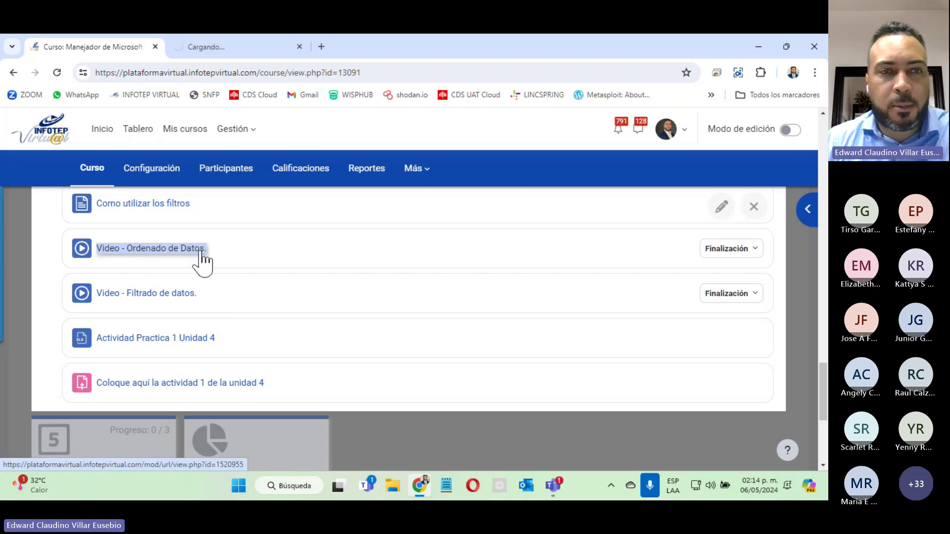
pyautogui.rightClick(150, 295)
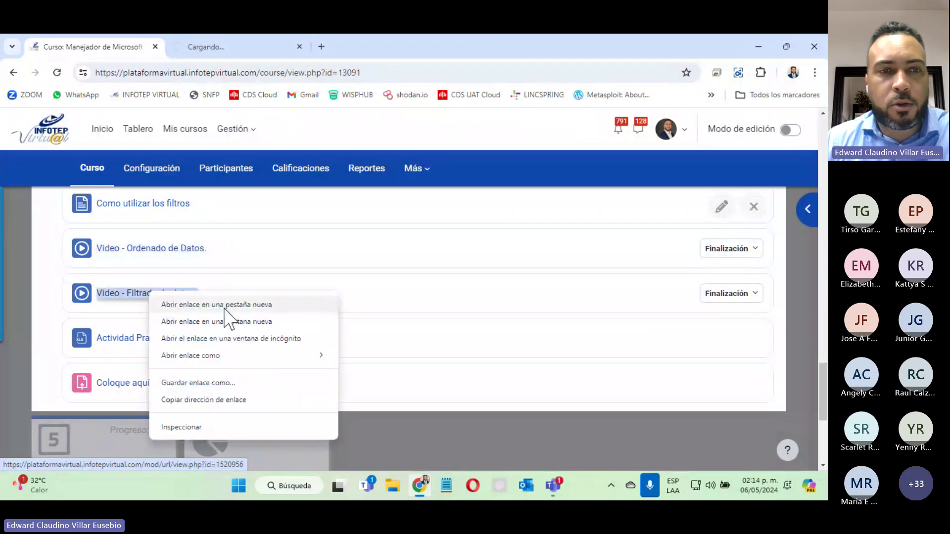
pyautogui.click(229, 305)
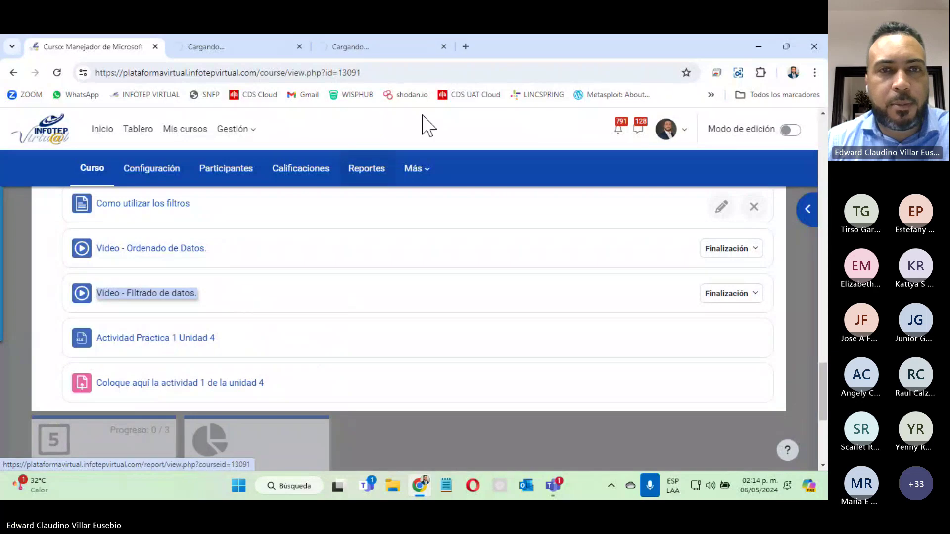
# Step: Look over the "Video - Ordenado de Datos" page and the "Video - Filtrado de datos" page
pyautogui.click(232, 48)
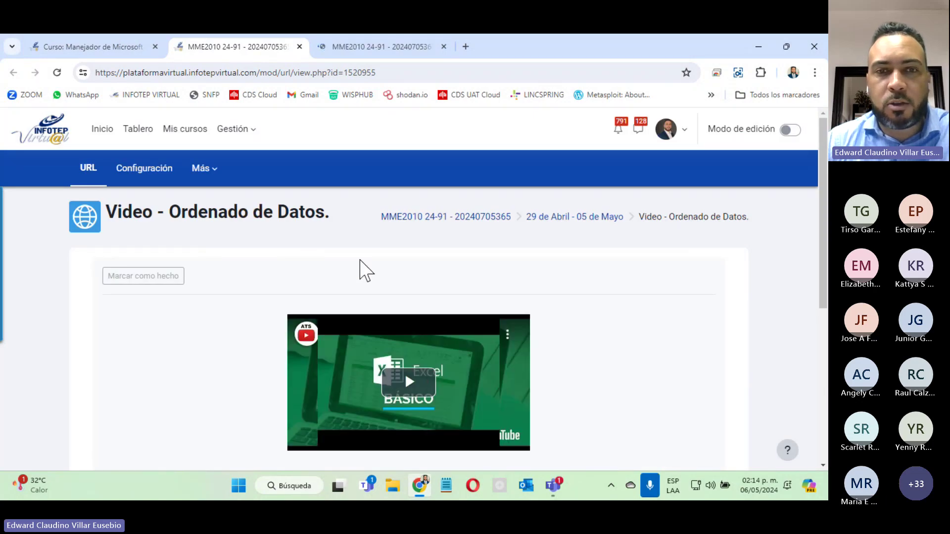
pyautogui.scroll(-5, 566, 422)
pyautogui.scroll(5, 568, 421)
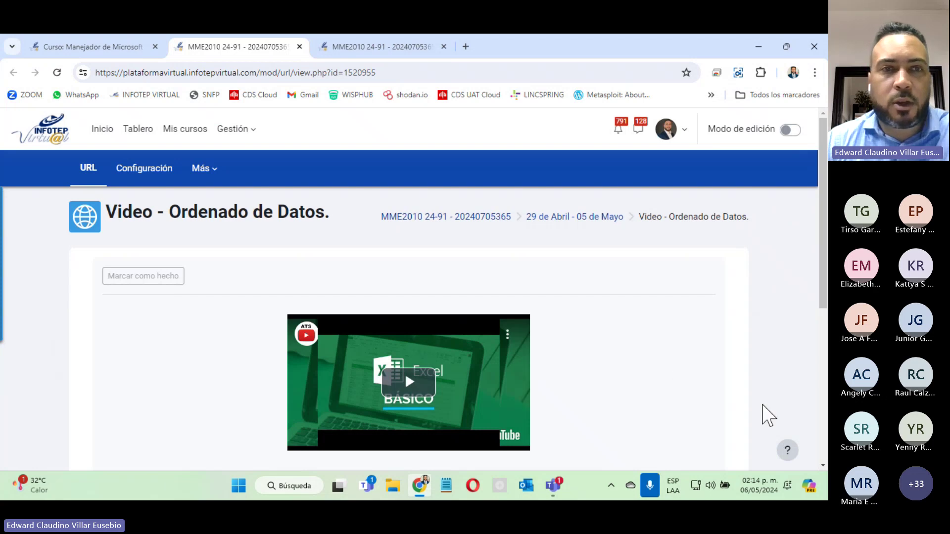
pyautogui.click(372, 46)
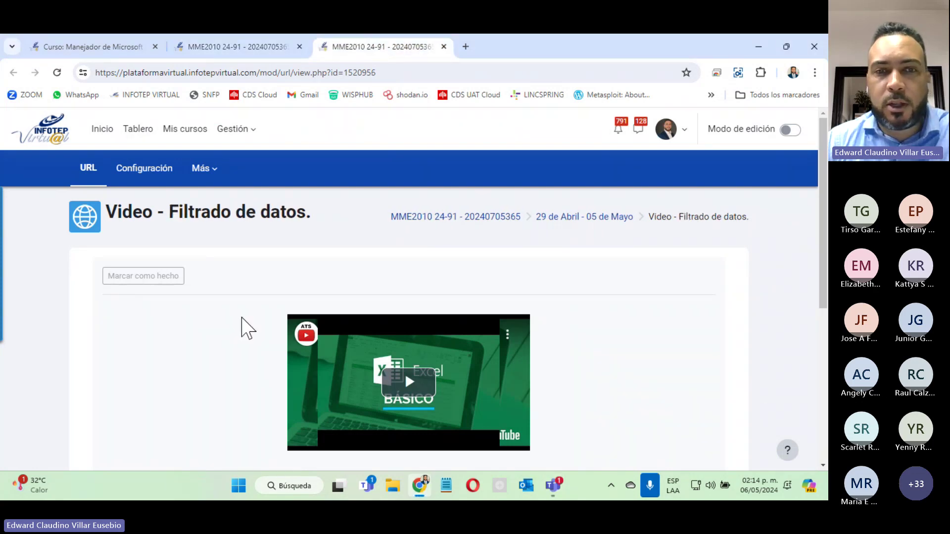
pyautogui.scroll(-5, 242, 319)
pyautogui.scroll(5, 242, 319)
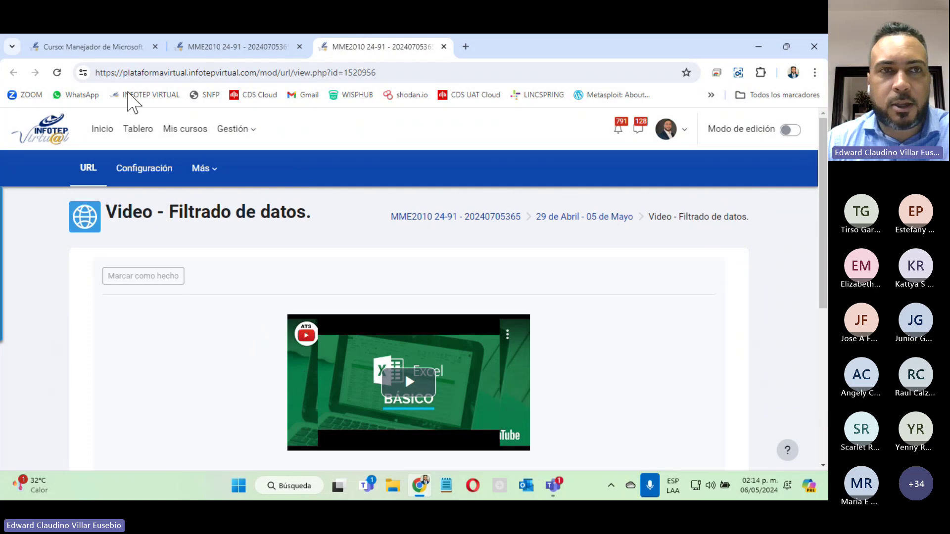
# Step: Return to the course page, download "Actividad Practica 1 Unidad 4" and open the downloaded workbook in Excel
pyautogui.click(129, 45)
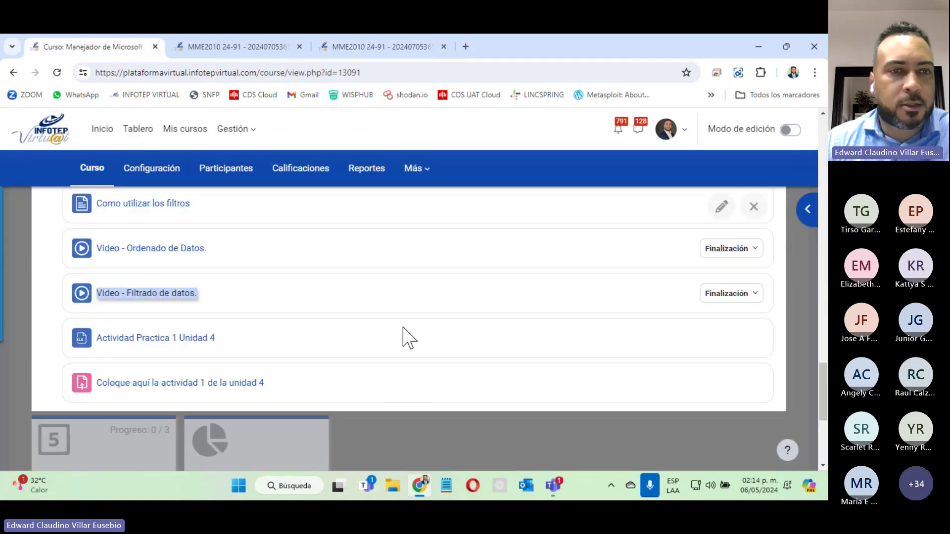
pyautogui.rightClick(139, 338)
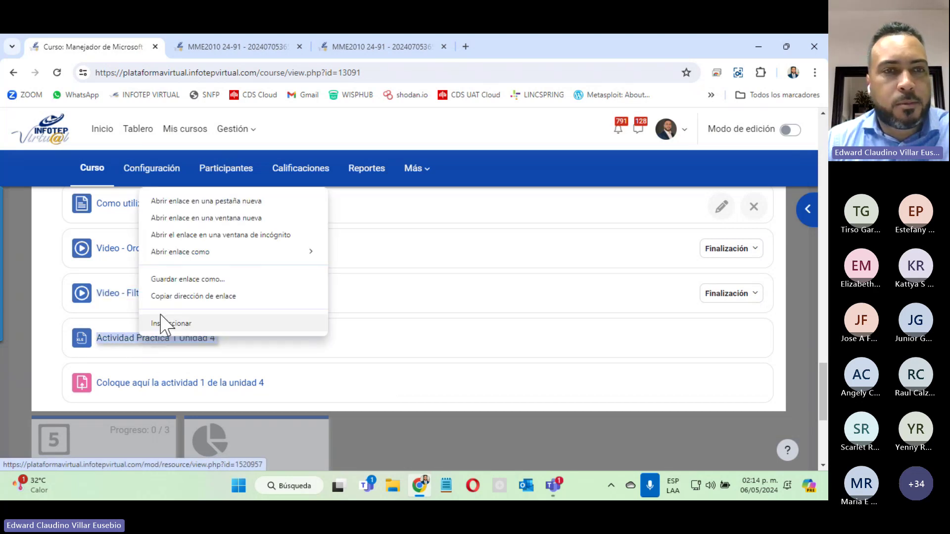
pyautogui.click(222, 202)
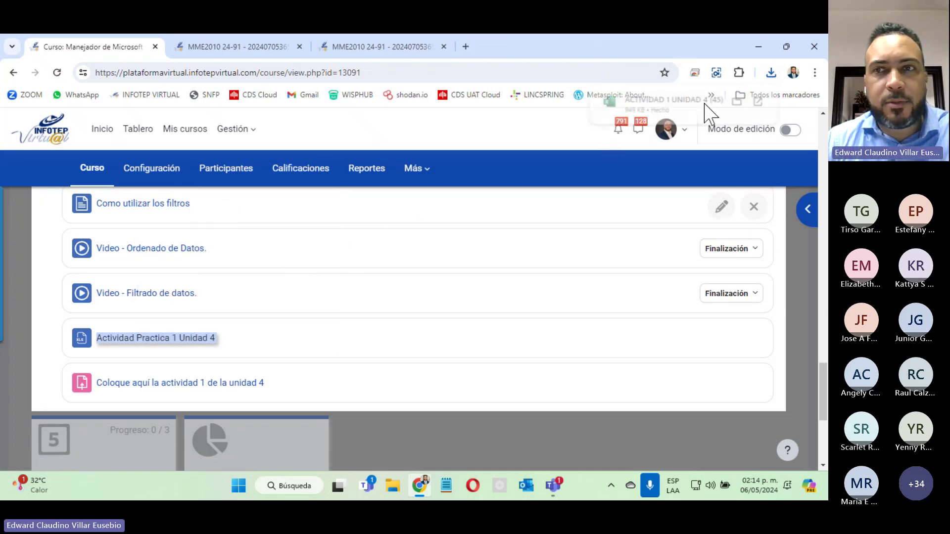
pyautogui.click(639, 112)
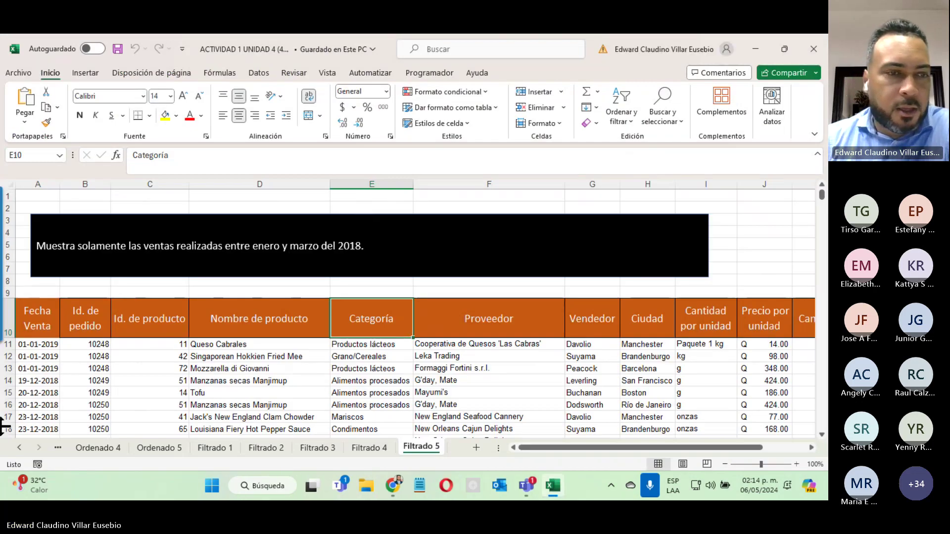
# Step: Look through the workbook's sorting exercises from the Ordenado 1 sheet to Ordenado 5
pyautogui.click(19, 448)
pyautogui.click(19, 448)
pyautogui.click(18, 447)
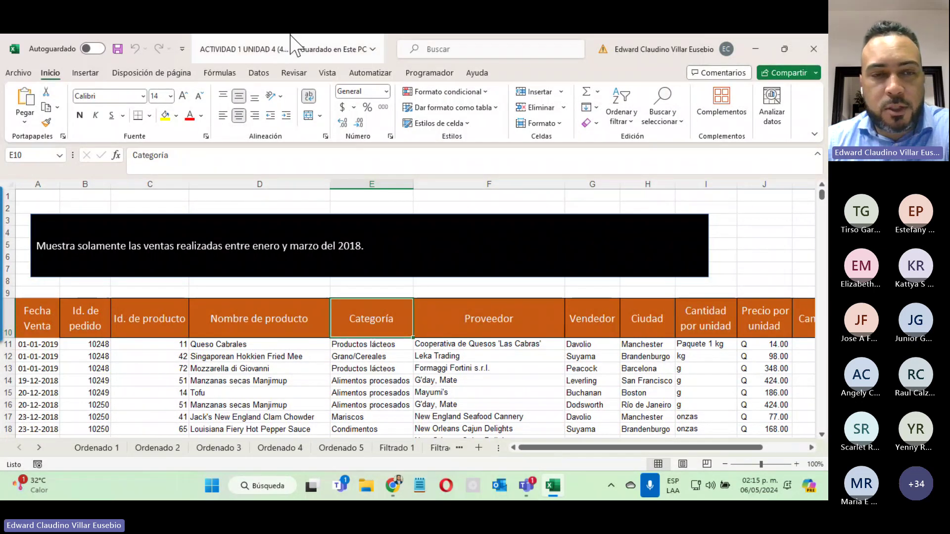
pyautogui.click(307, 36)
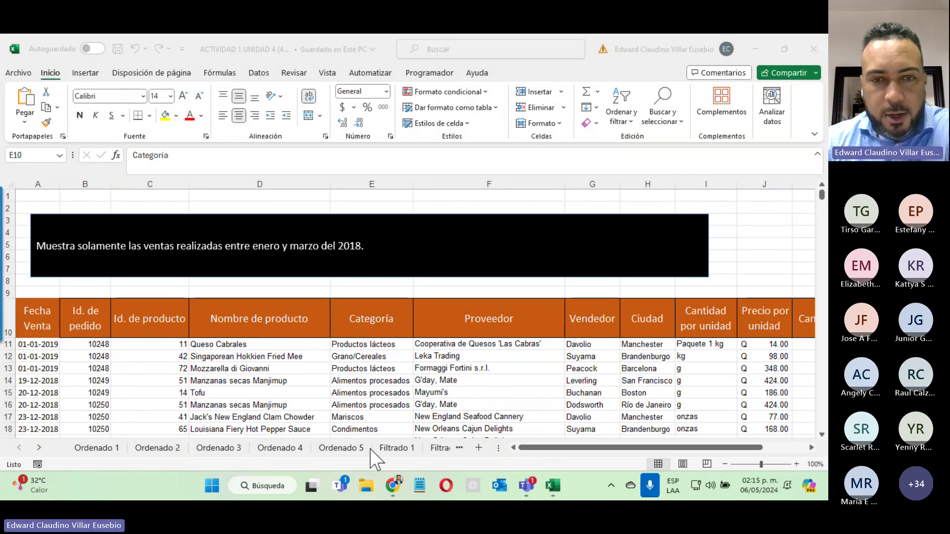
pyautogui.click(111, 448)
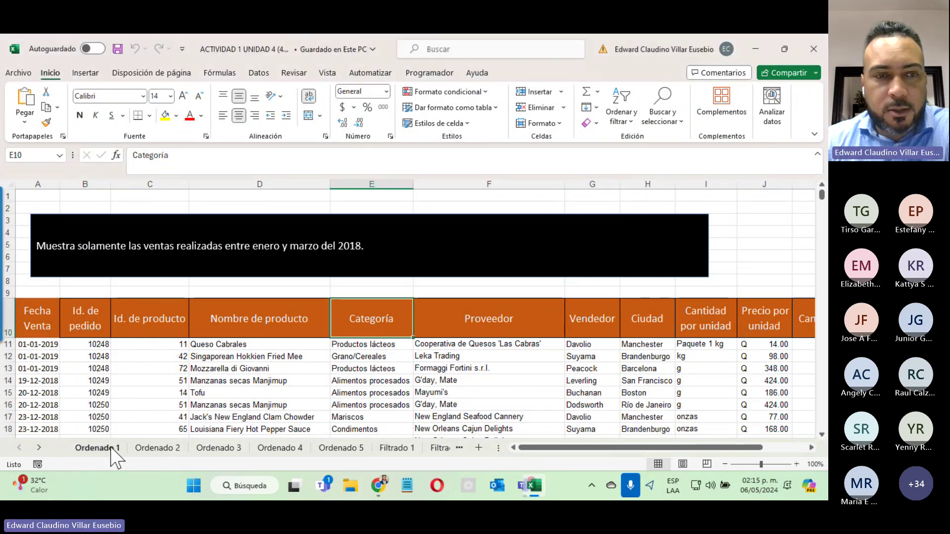
pyautogui.click(163, 448)
pyautogui.click(233, 448)
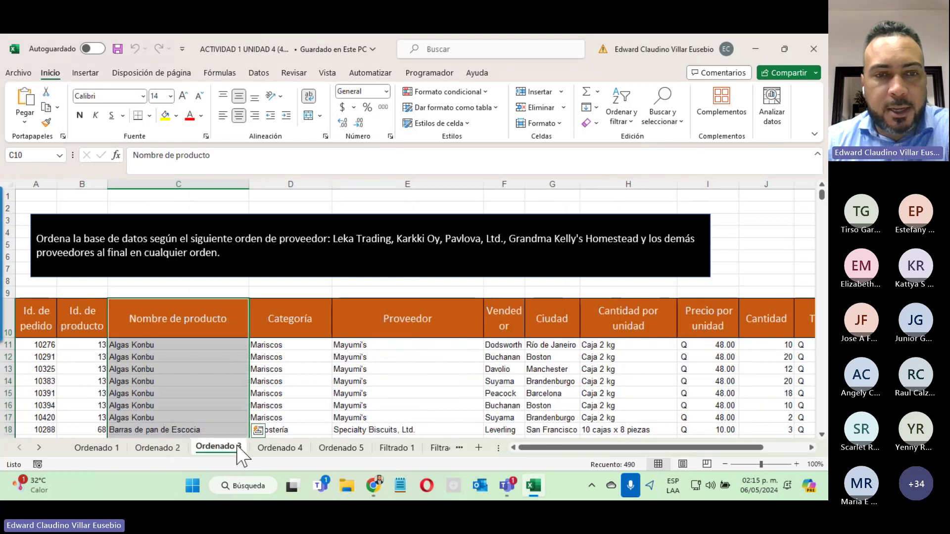
pyautogui.click(276, 448)
pyautogui.click(338, 447)
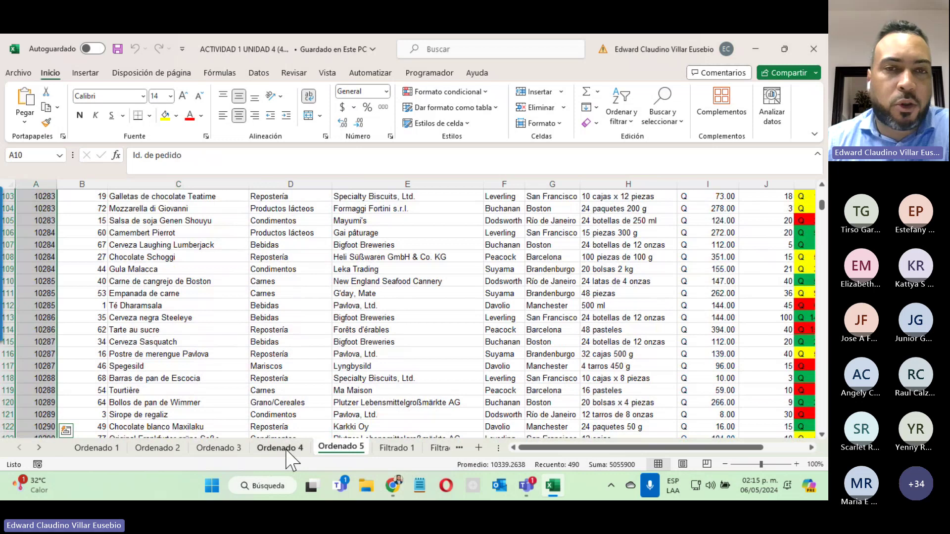
# Step: Look through the filtering exercises from the Filtrado 1 sheet to Filtrado 5
pyautogui.click(39, 447)
pyautogui.click(39, 447)
pyautogui.click(39, 448)
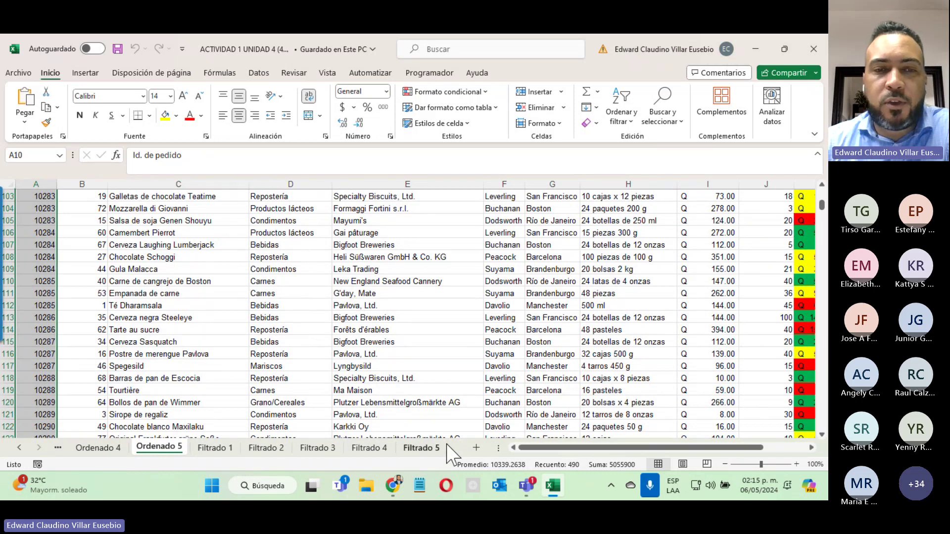
pyautogui.click(216, 448)
pyautogui.click(265, 447)
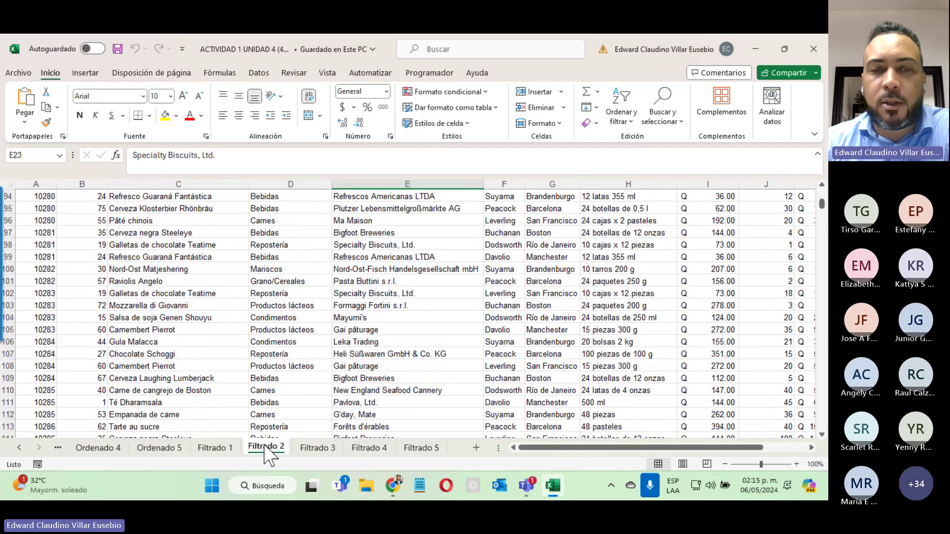
pyautogui.click(318, 447)
pyautogui.click(367, 448)
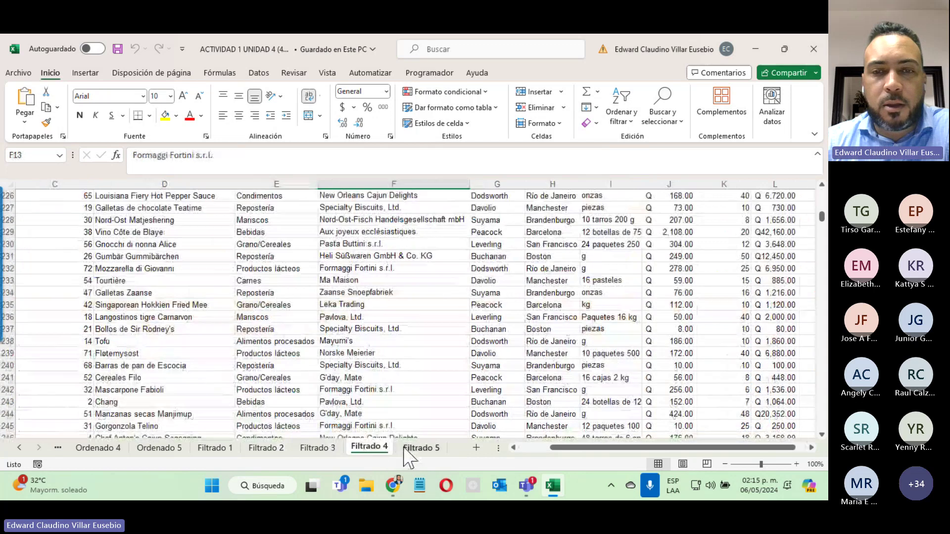
pyautogui.click(415, 448)
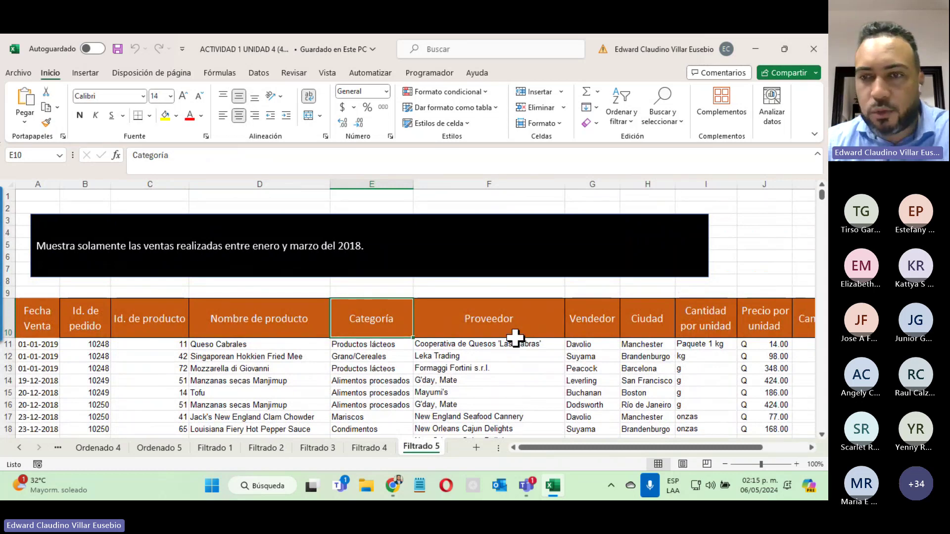
# Step: Check the participants in the Teams meeting window, minimize it and view the supplier-order exercise on the Ordenado 3 sheet in Excel
pyautogui.click(801, 319)
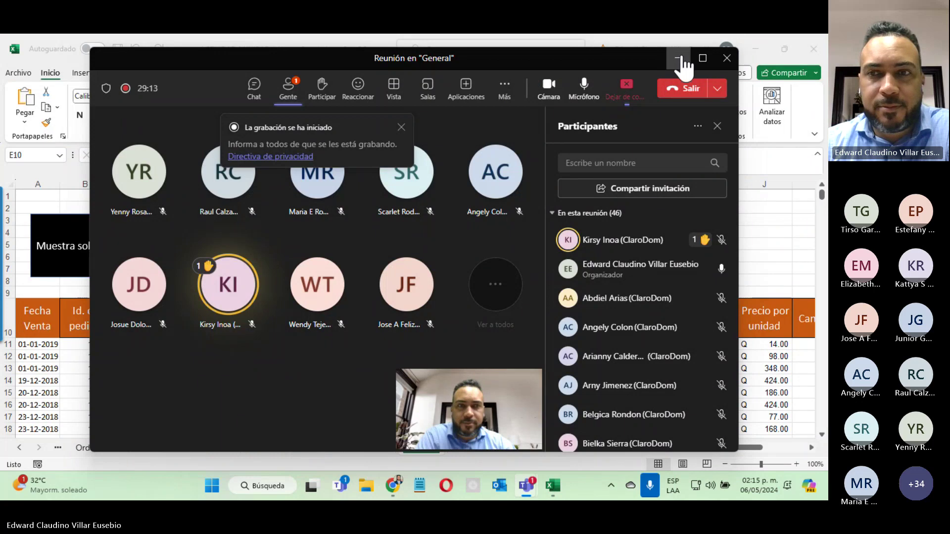
pyautogui.click(679, 59)
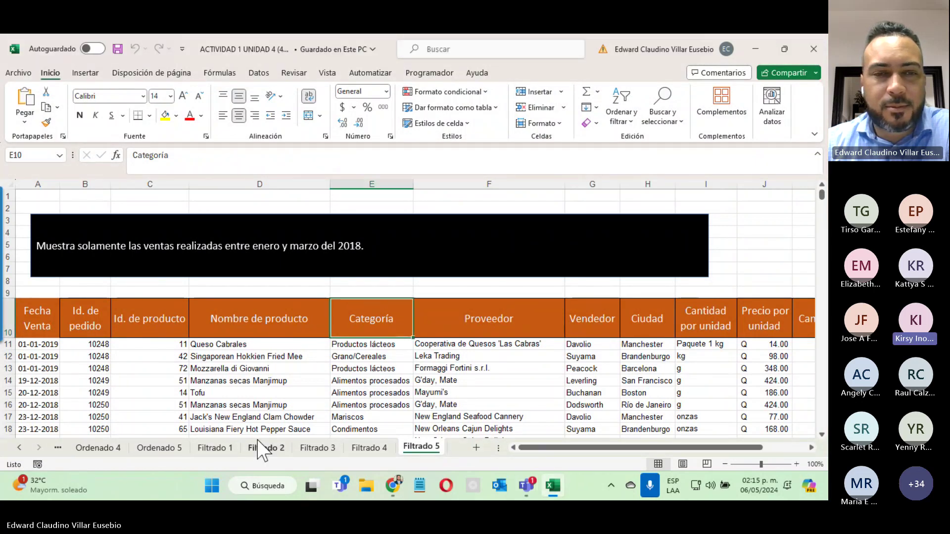
pyautogui.click(18, 447)
pyautogui.click(18, 447)
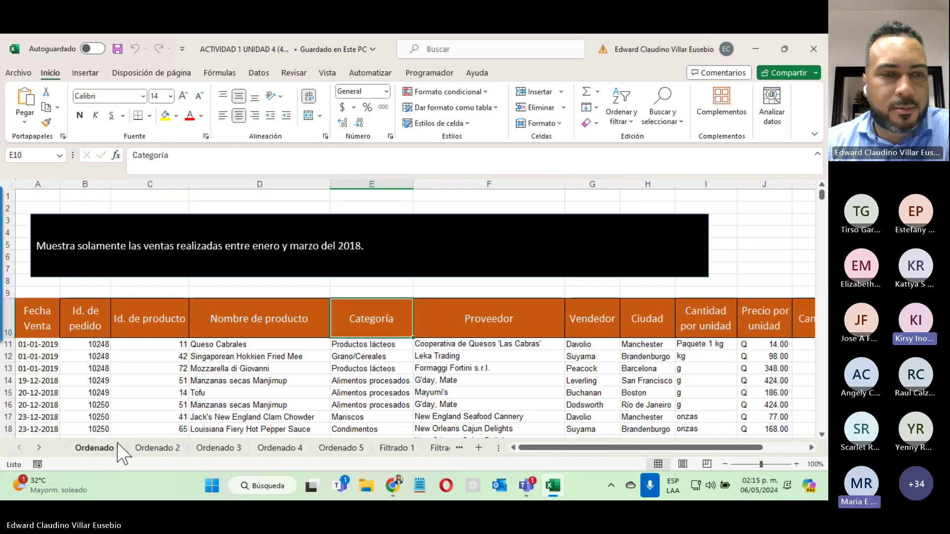
pyautogui.click(222, 447)
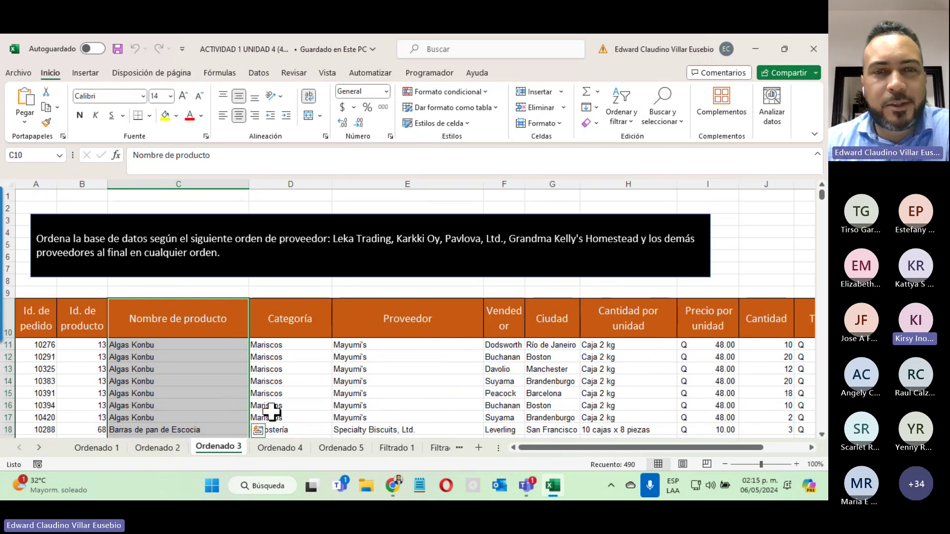
pyautogui.click(309, 344)
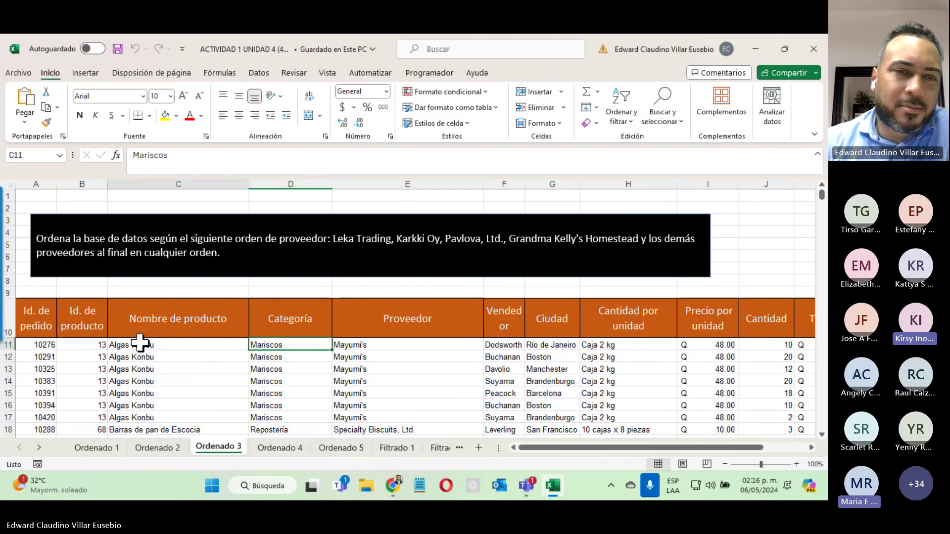
pyautogui.click(140, 341)
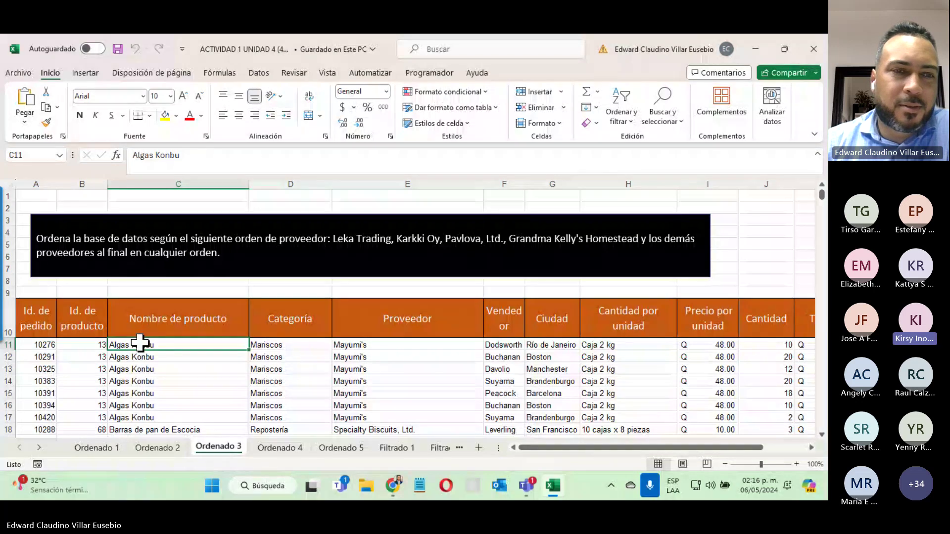
# Step: Move through the remaining sheets to Filtrado 5 and inspect the first Fecha Venta entry in its sales table
pyautogui.hotkey('ctrl', 'pagedown')
pyautogui.hotkey('ctrl', 'pagedown')
pyautogui.hotkey('ctrl', 'pagedown')
pyautogui.hotkey('ctrl', 'pagedown')
pyautogui.hotkey('ctrl', 'pagedown')
pyautogui.hotkey('ctrl', 'pagedown')
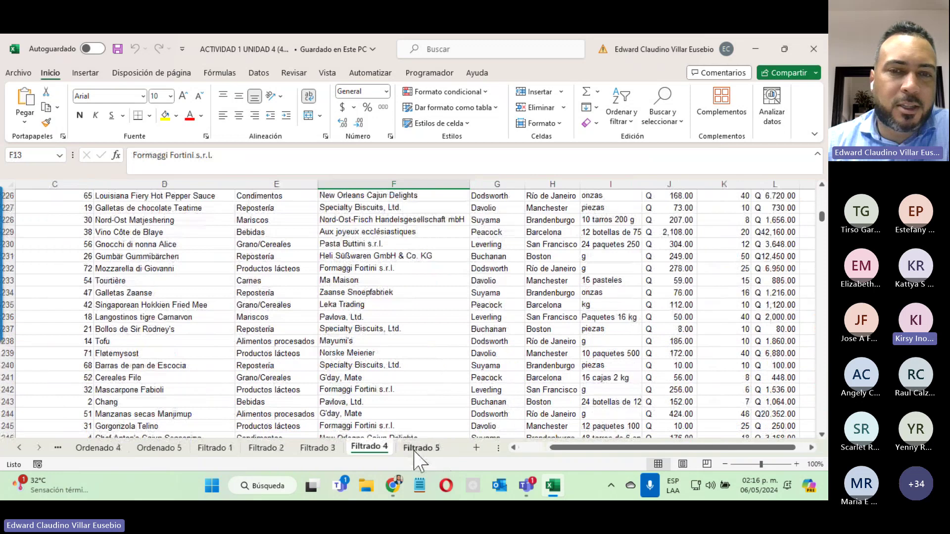
pyautogui.click(420, 447)
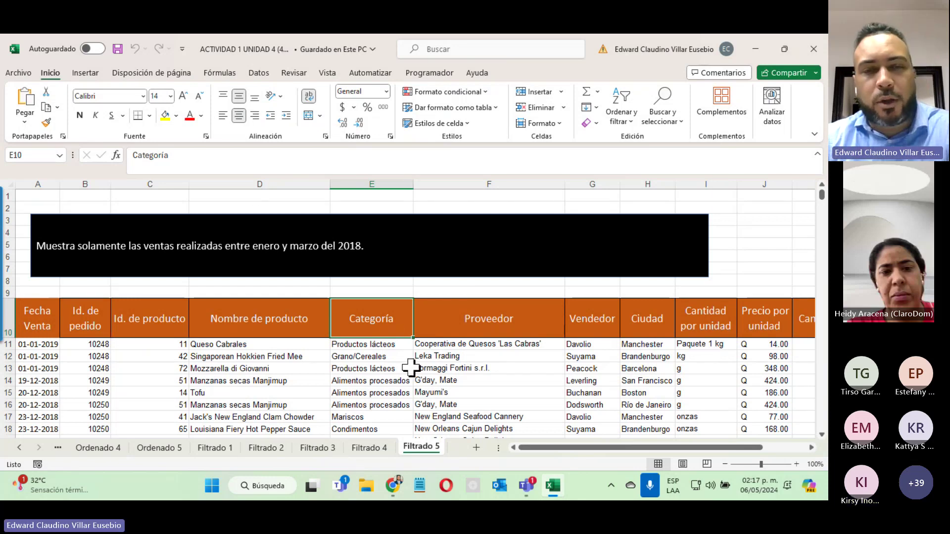
pyautogui.click(343, 345)
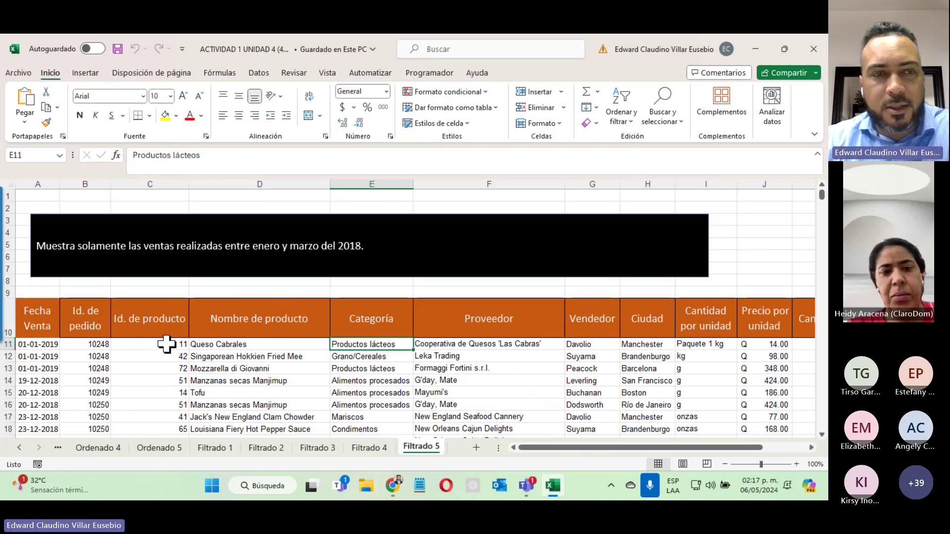
pyautogui.click(36, 346)
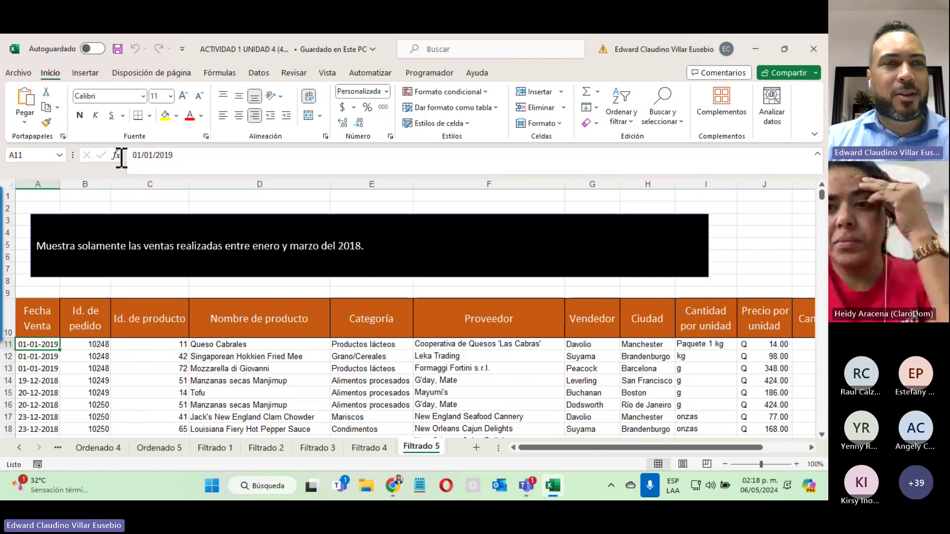
# Step: Move Inglés [English] to first place in the Office display languages in Excel's options and accept the change
pyautogui.click(19, 74)
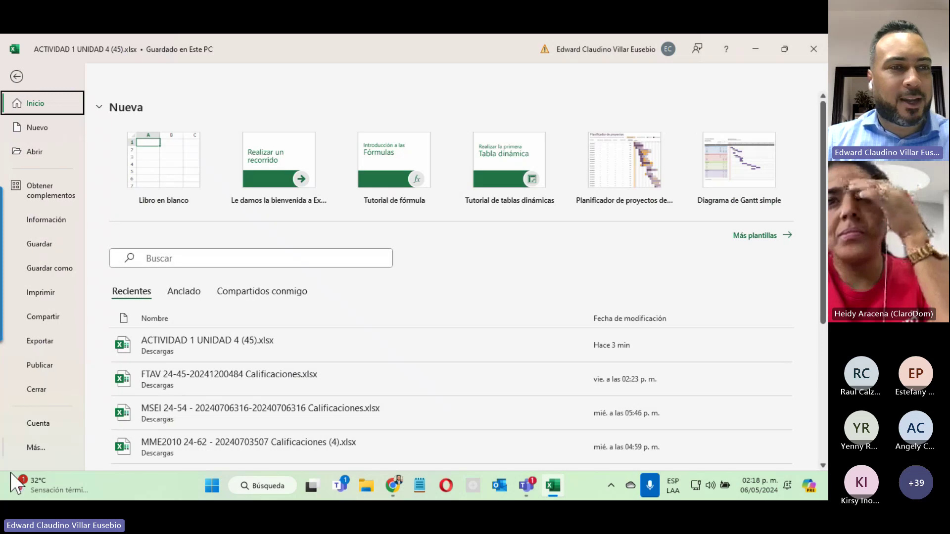
pyautogui.click(37, 448)
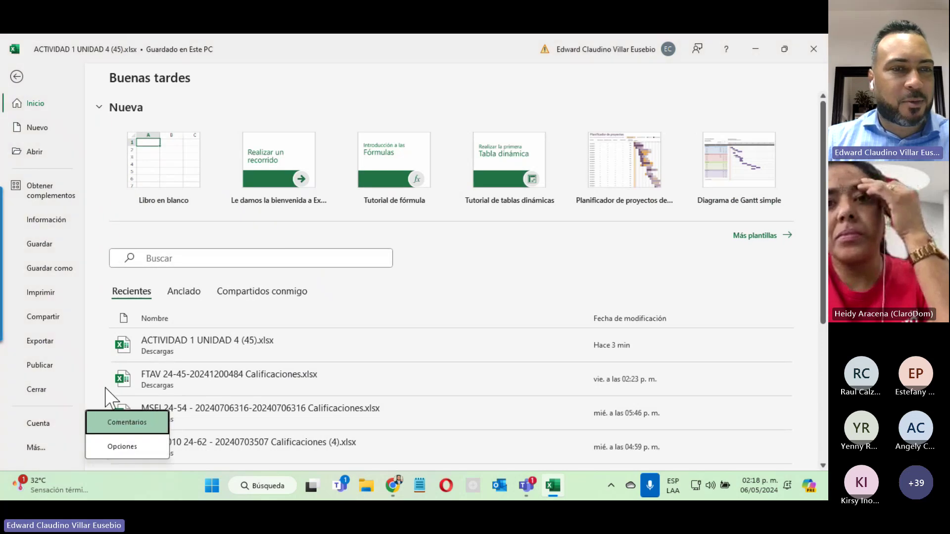
pyautogui.click(124, 447)
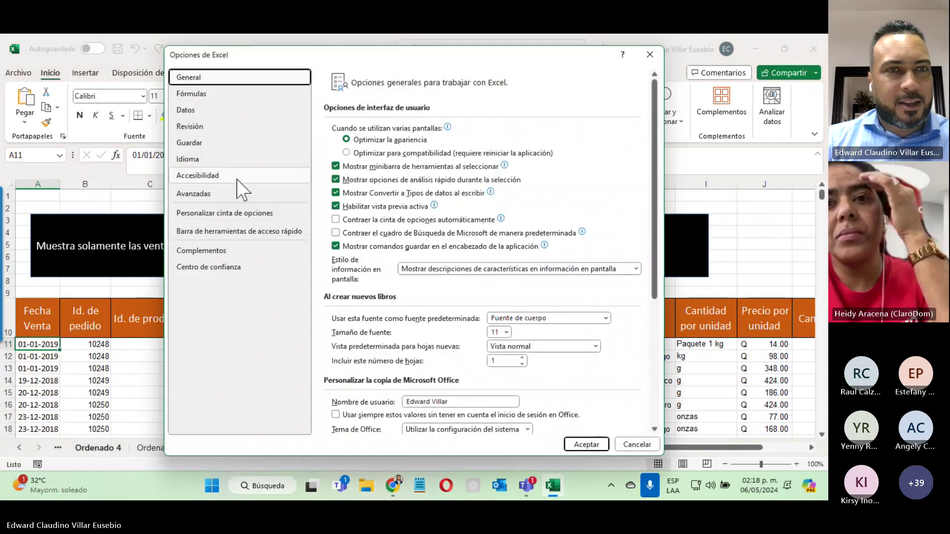
pyautogui.click(235, 159)
pyautogui.click(403, 174)
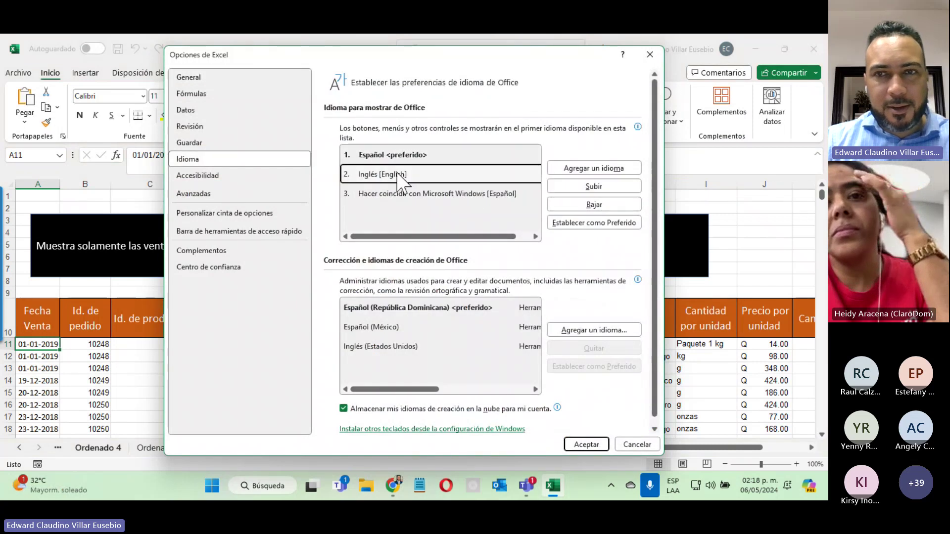
pyautogui.click(573, 186)
pyautogui.click(578, 446)
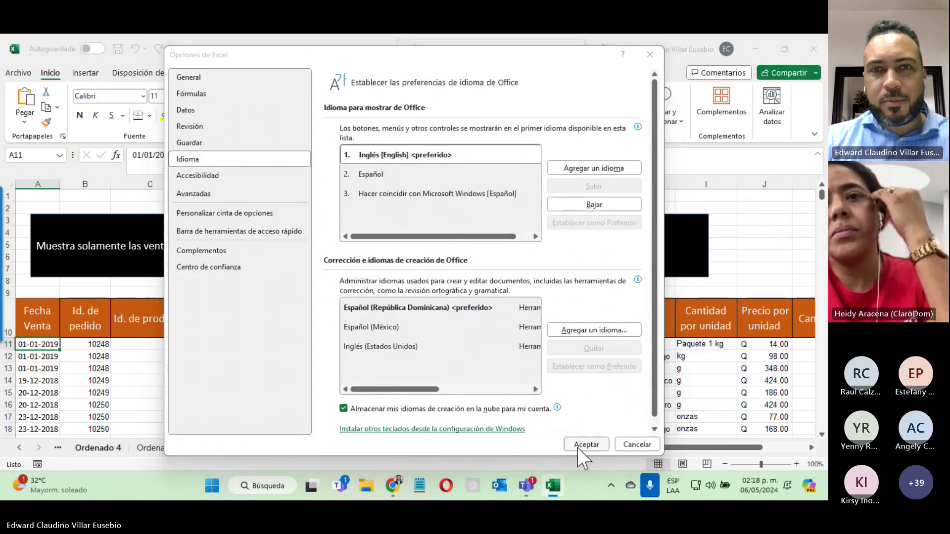
pyautogui.click(533, 284)
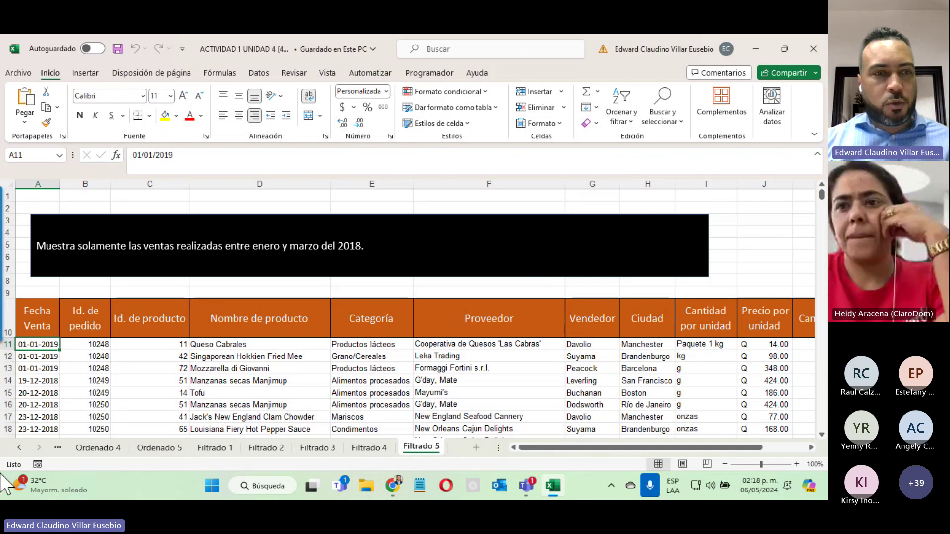
# Step: Go back to the Ordenado 1 sheet with the exercise on sorting by category in ascending order
pyautogui.click(19, 448)
pyautogui.click(19, 447)
pyautogui.click(20, 448)
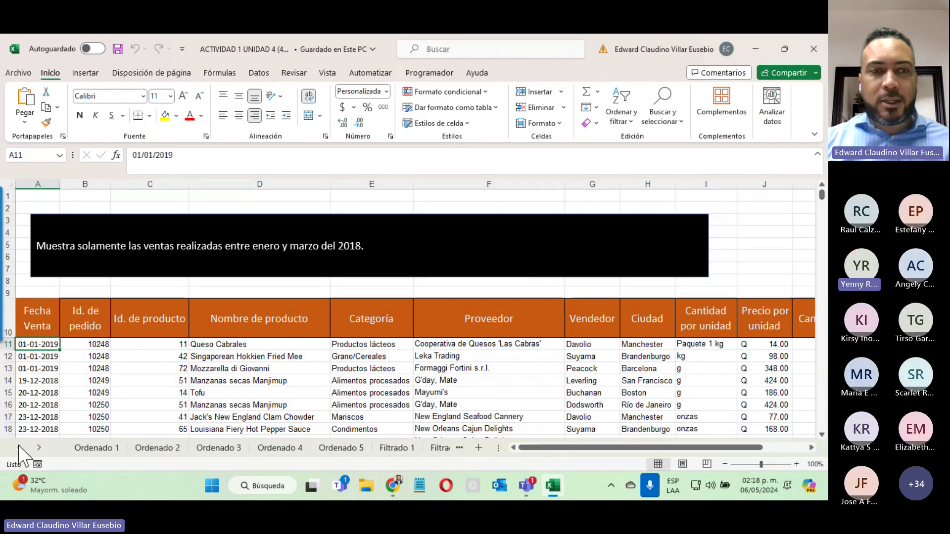
pyautogui.click(79, 448)
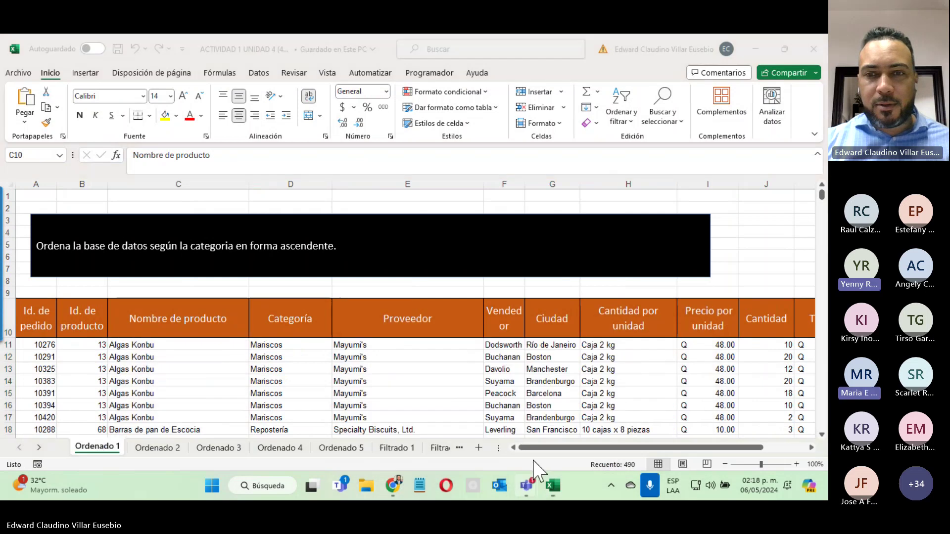
# Step: Switch to the Teams meeting window, admit the guest in the waiting room and minimize the window
pyautogui.moveTo(526, 485)
pyautogui.click(665, 396)
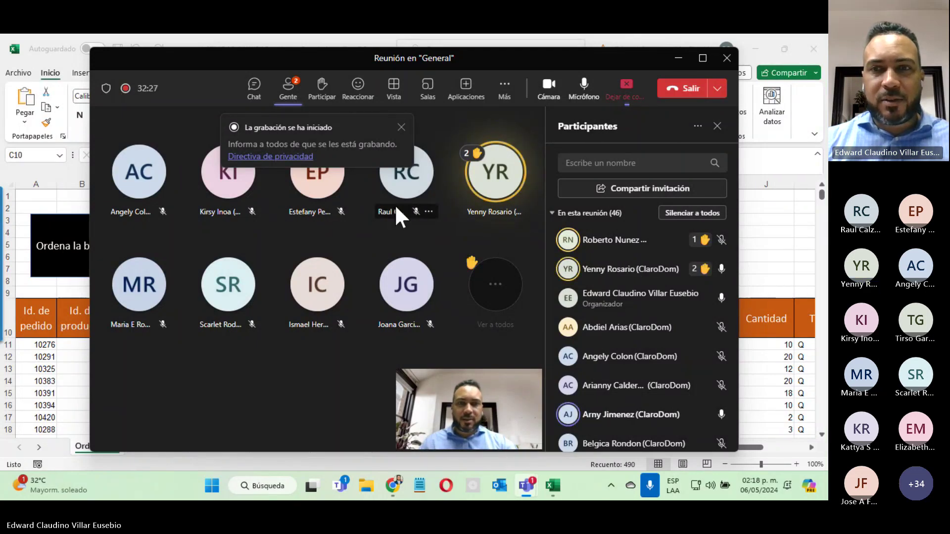
pyautogui.moveTo(224, 280)
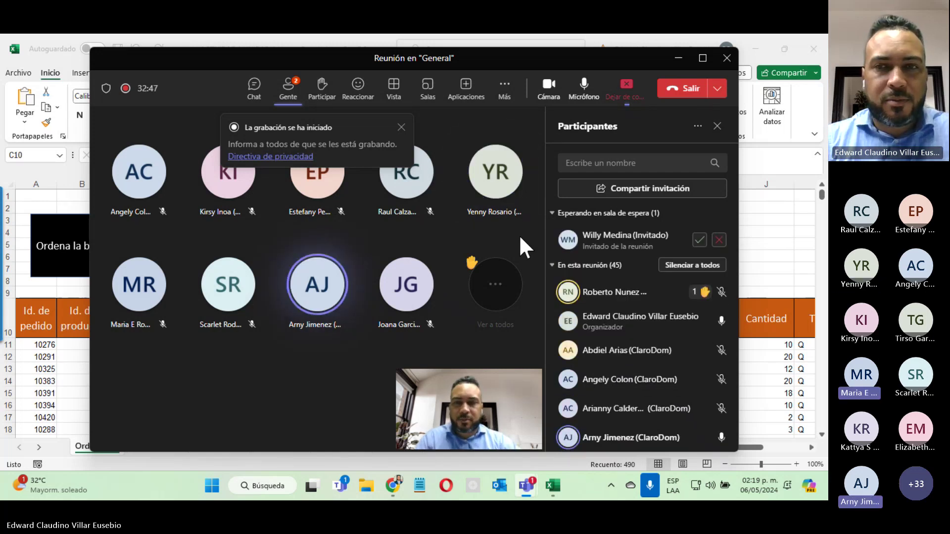
pyautogui.click(699, 241)
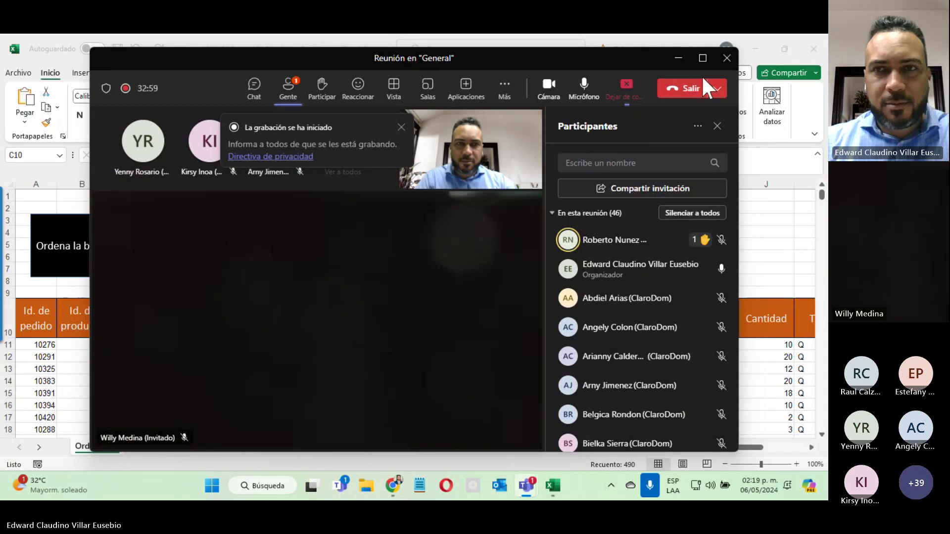
pyautogui.click(678, 59)
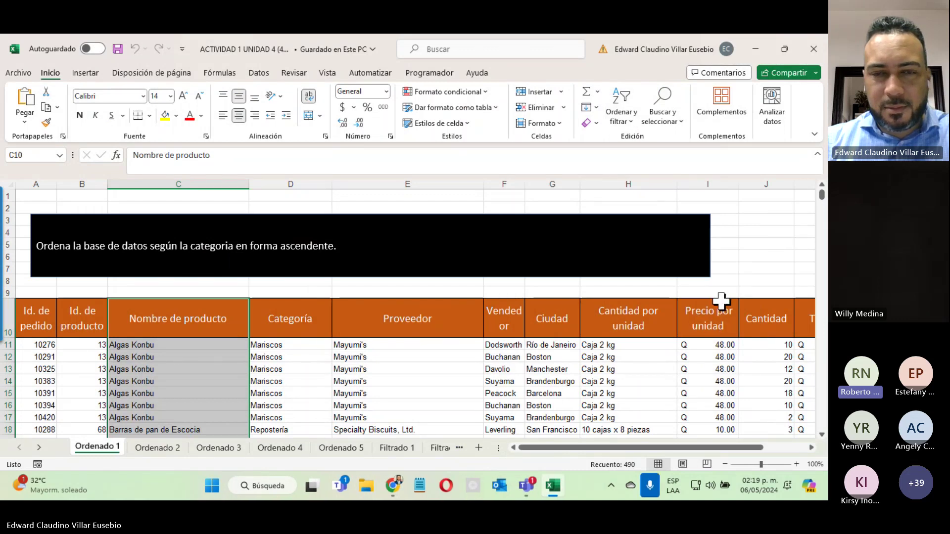
# Step: Go to the Filtrado 1 sheet, review the Office display language order in Excel's language options and accept the dialog
pyautogui.click(308, 381)
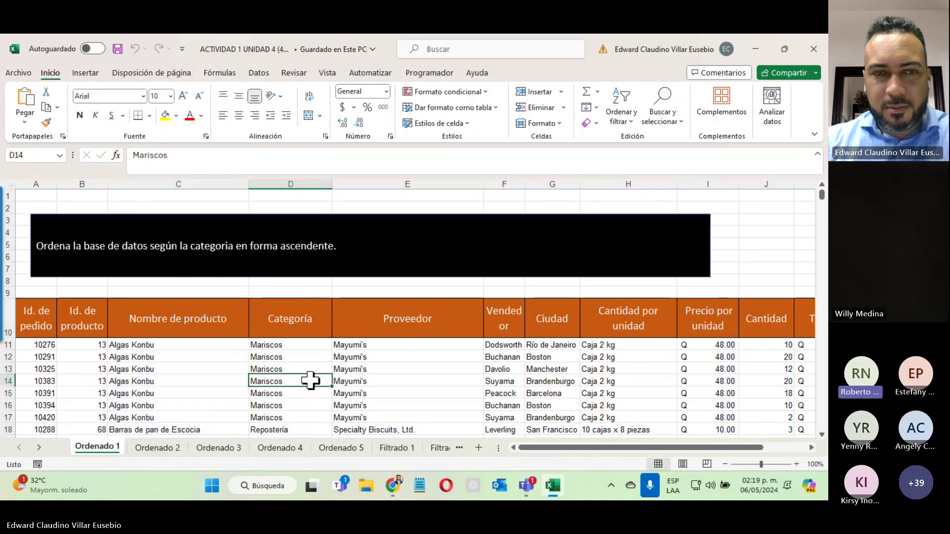
pyautogui.click(400, 448)
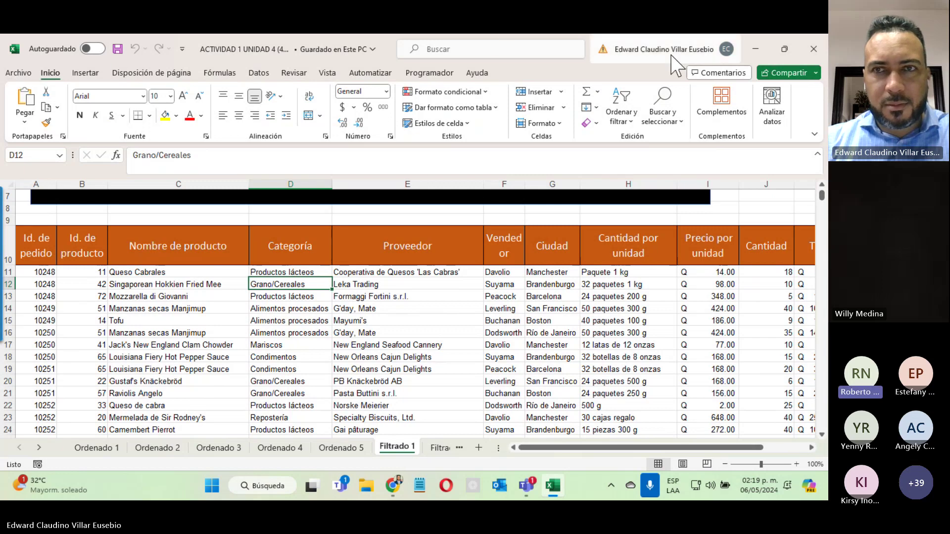
pyautogui.click(18, 73)
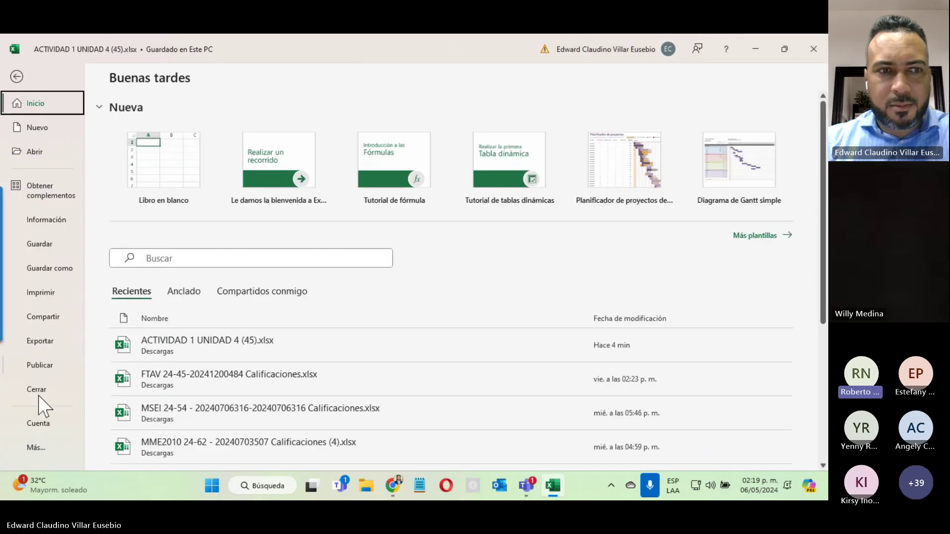
pyautogui.click(43, 448)
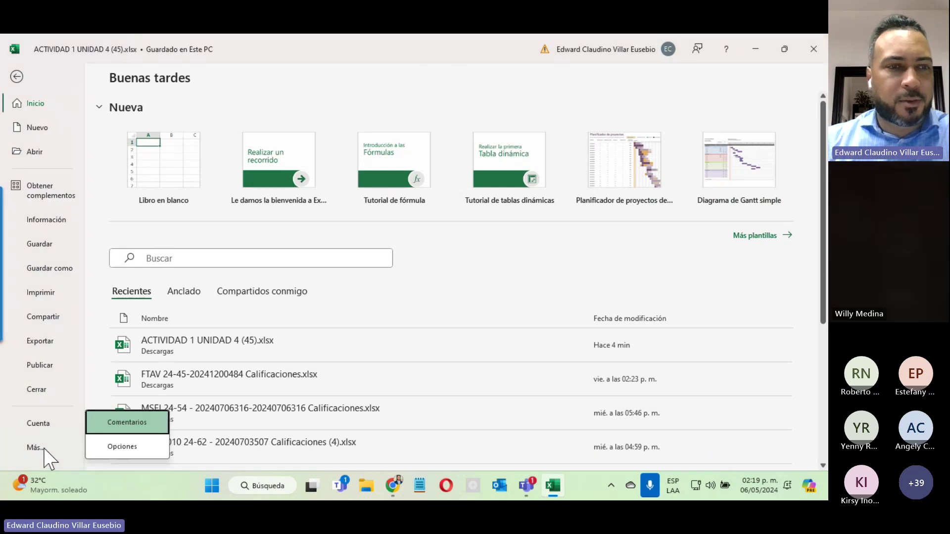
pyautogui.click(130, 443)
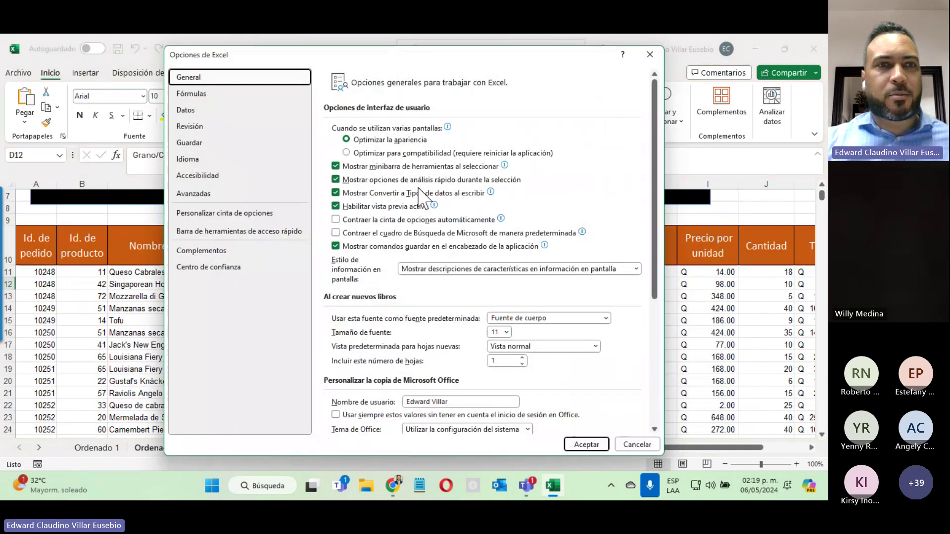
pyautogui.click(229, 160)
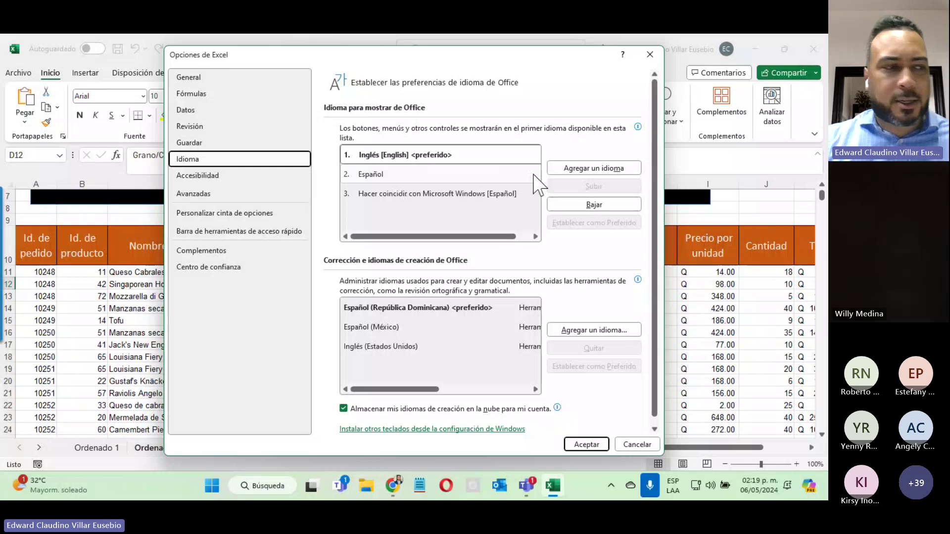
pyautogui.click(583, 444)
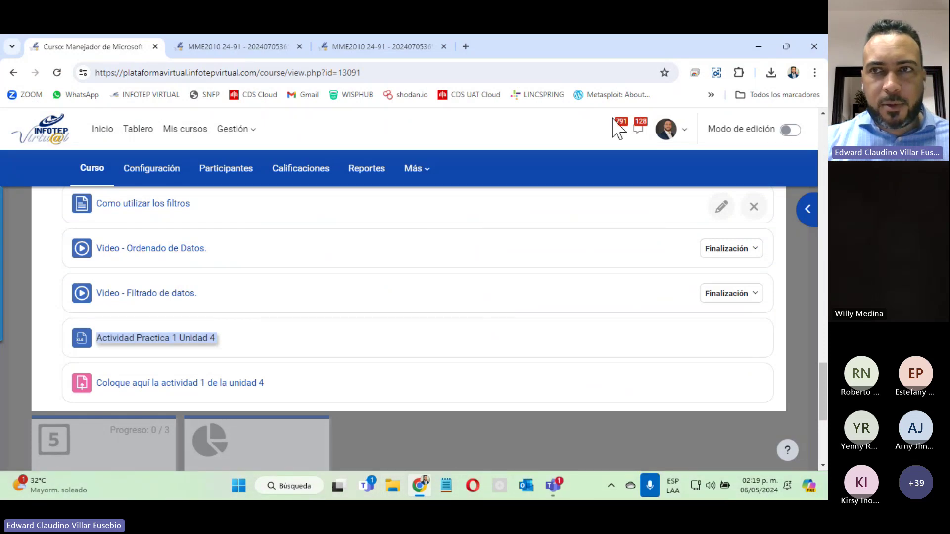
# Step: Reopen ACTIVIDAD 1 UNIDAD 4 (45).xlsx from the browser's recent downloads and go to its Ordenado 1 sheet
pyautogui.click(771, 72)
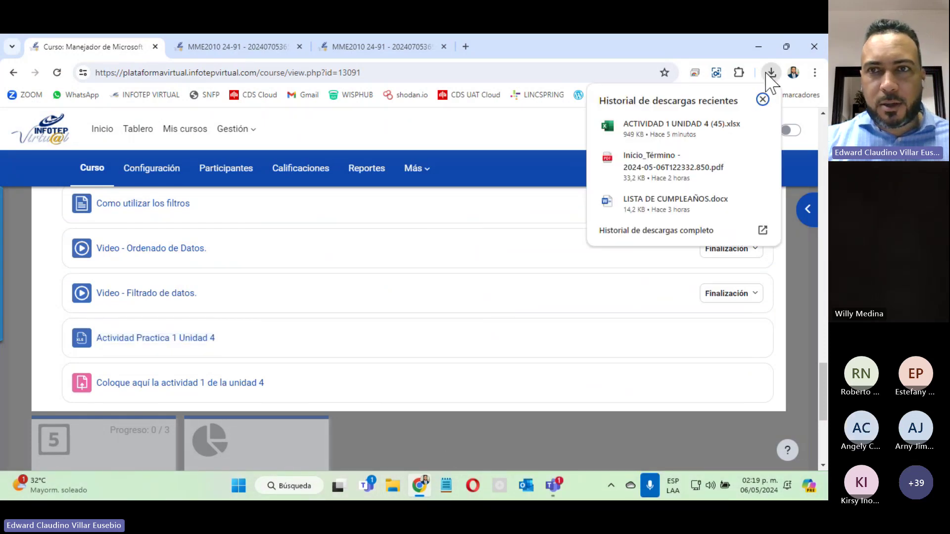
pyautogui.click(706, 129)
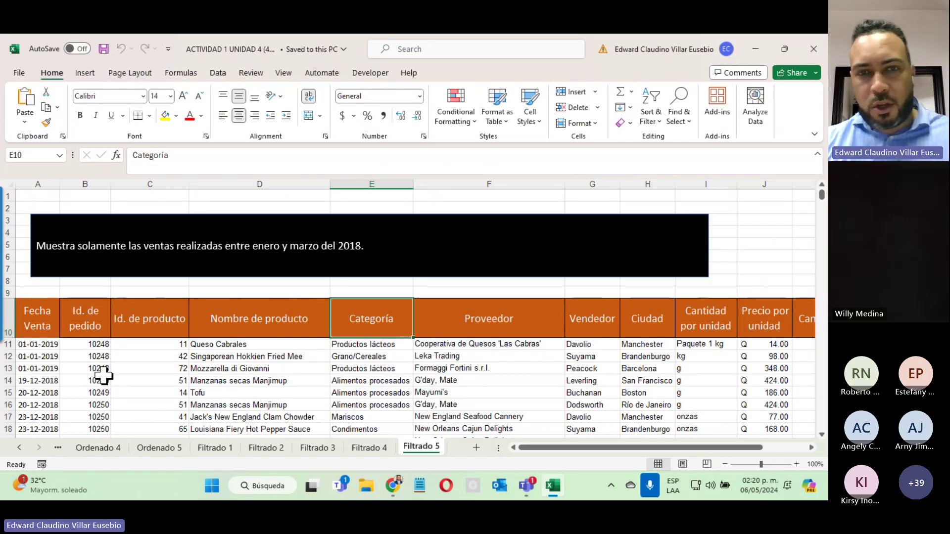
pyautogui.click(20, 447)
pyautogui.click(19, 448)
pyautogui.click(19, 447)
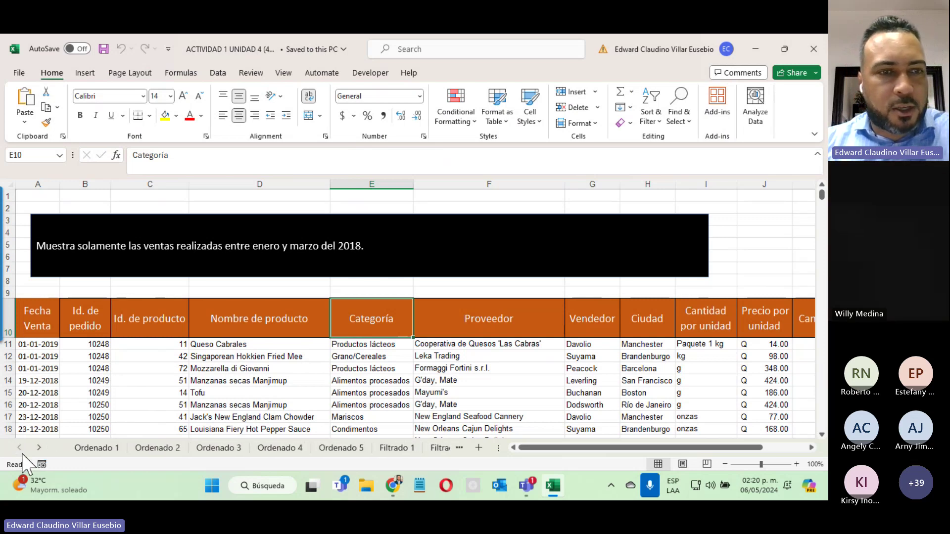
pyautogui.click(95, 447)
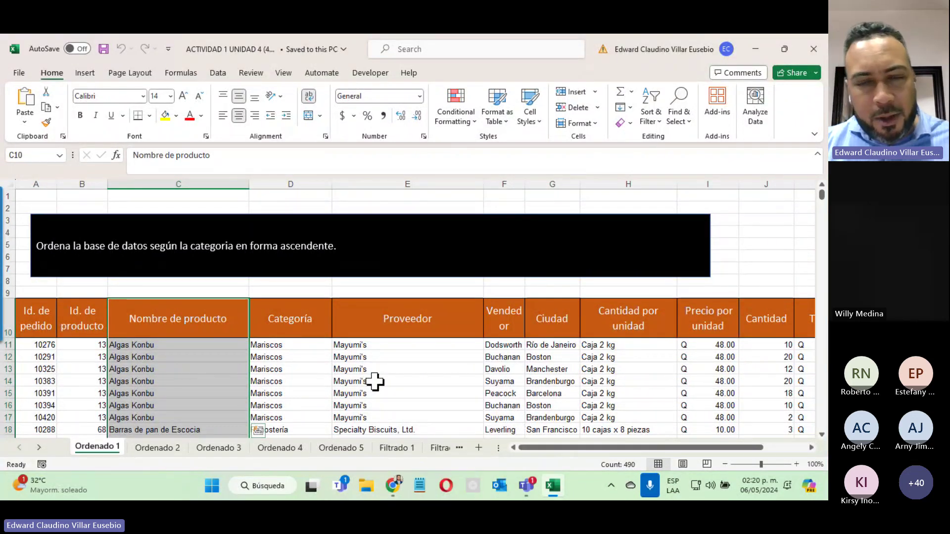
# Step: Switch to the Teams meeting window to check the participants and minimize the window
pyautogui.moveTo(529, 490)
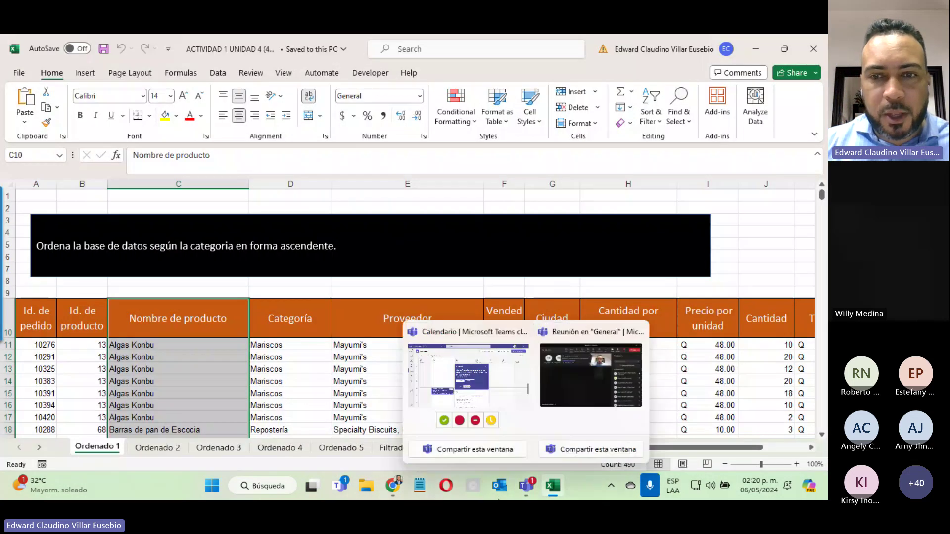
pyautogui.click(569, 395)
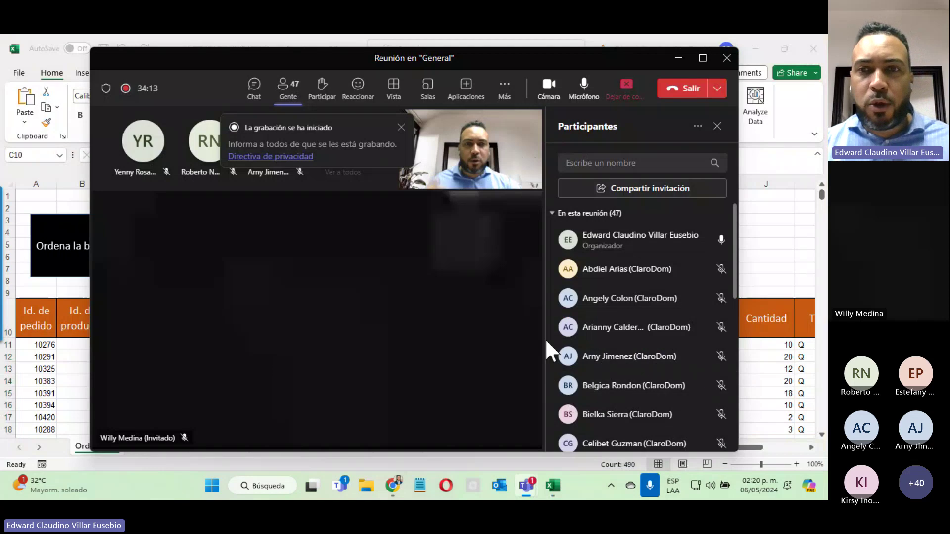
pyautogui.click(676, 58)
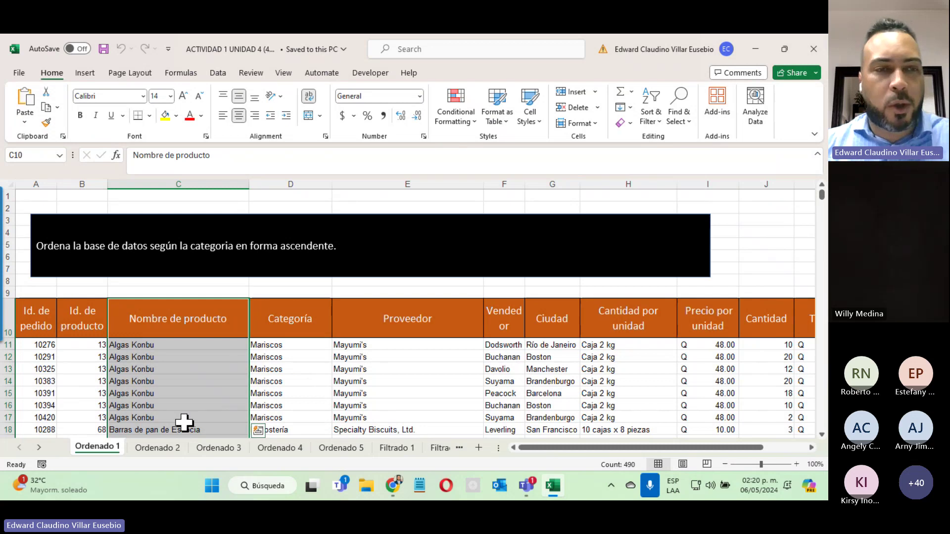
# Step: Examine the sales table and the instruction box of the sorting exercise on the Ordenado 1 sheet
pyautogui.click(301, 383)
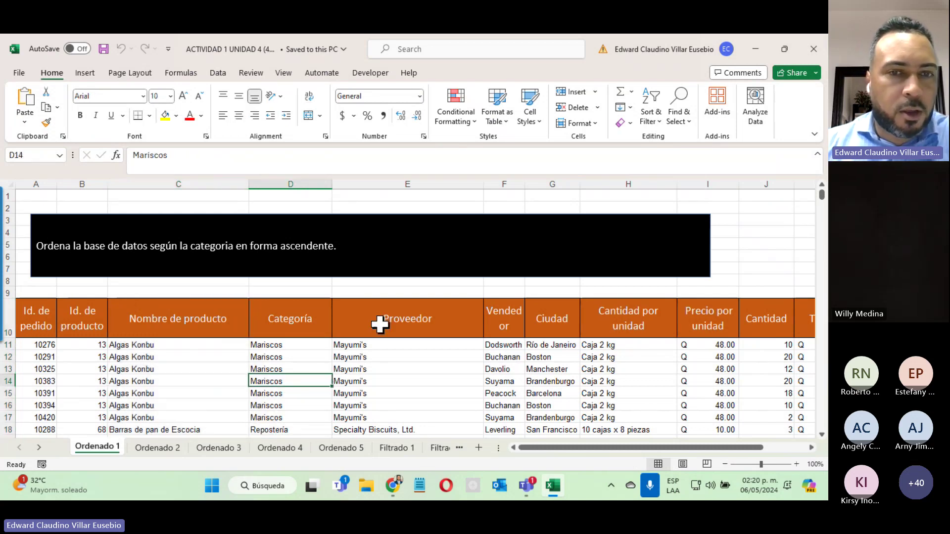
pyautogui.click(386, 347)
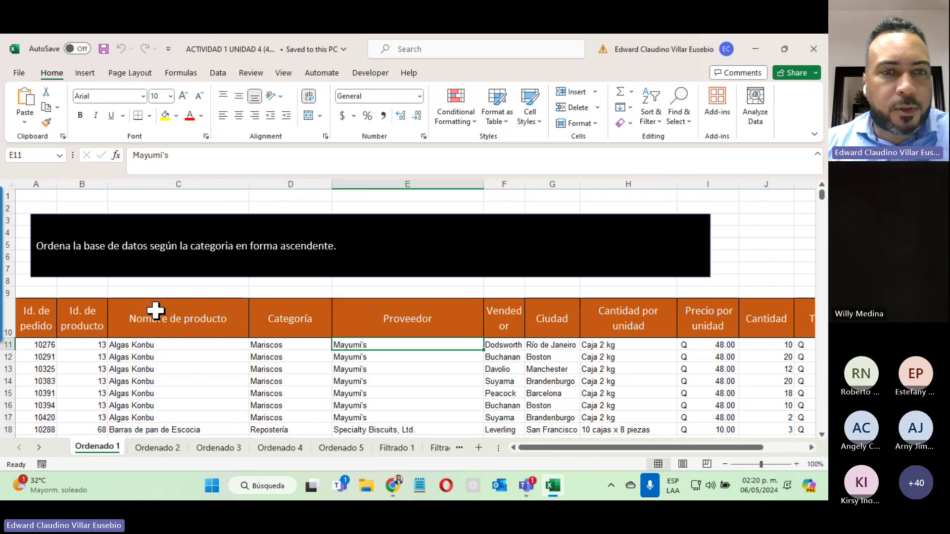
pyautogui.scroll(-4, 167, 317)
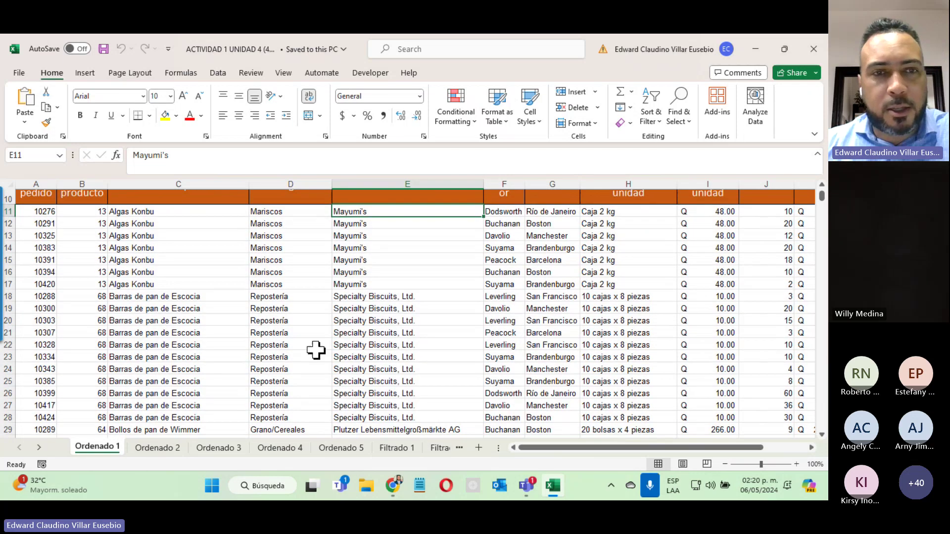
pyautogui.scroll(3, 127, 343)
pyautogui.scroll(-1, 81, 322)
pyautogui.scroll(1, 111, 322)
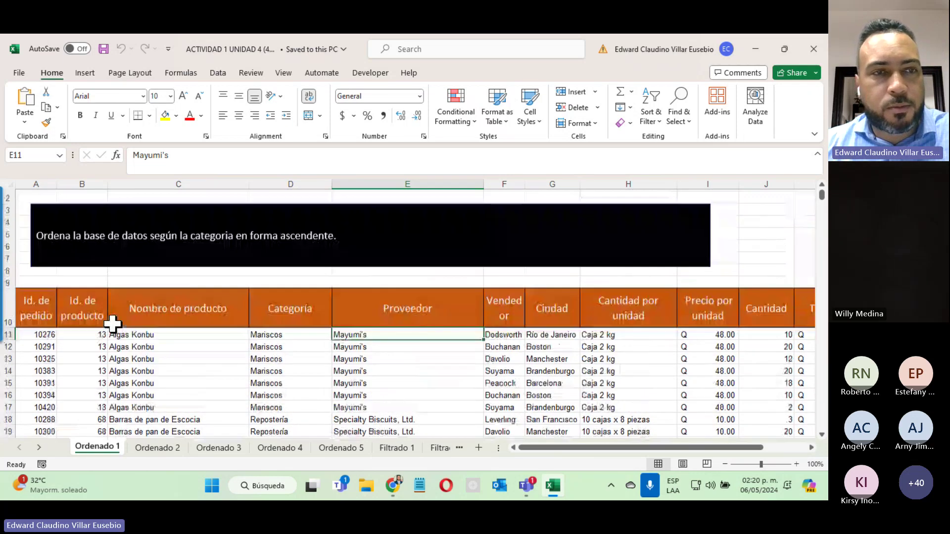
pyautogui.click(171, 218)
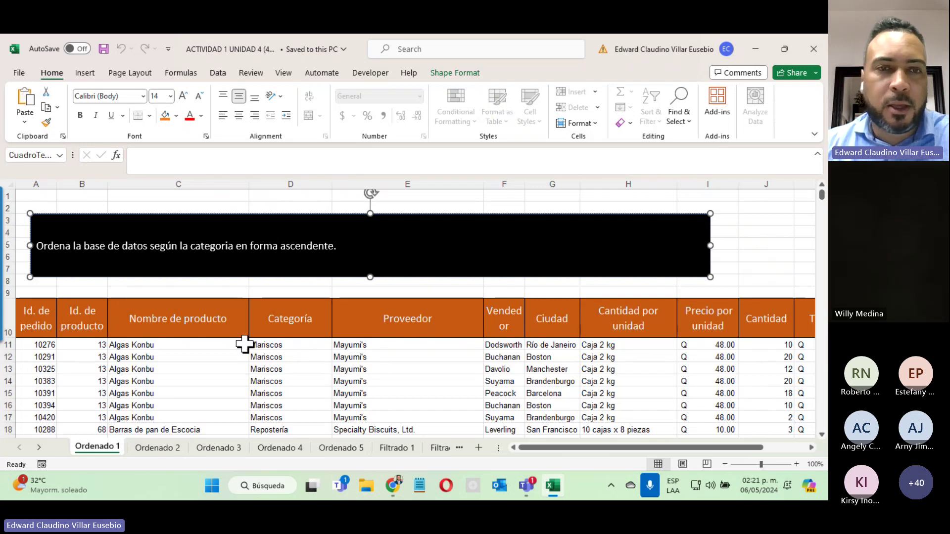
# Step: Select the Categoría header and view the two places in Excel that offer the sorting and filtering commands
pyautogui.click(276, 310)
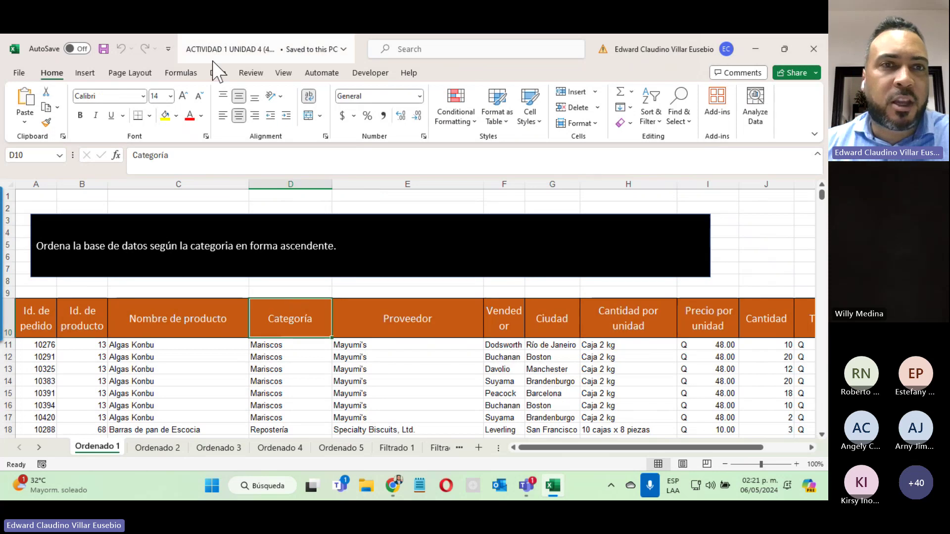
pyautogui.click(219, 74)
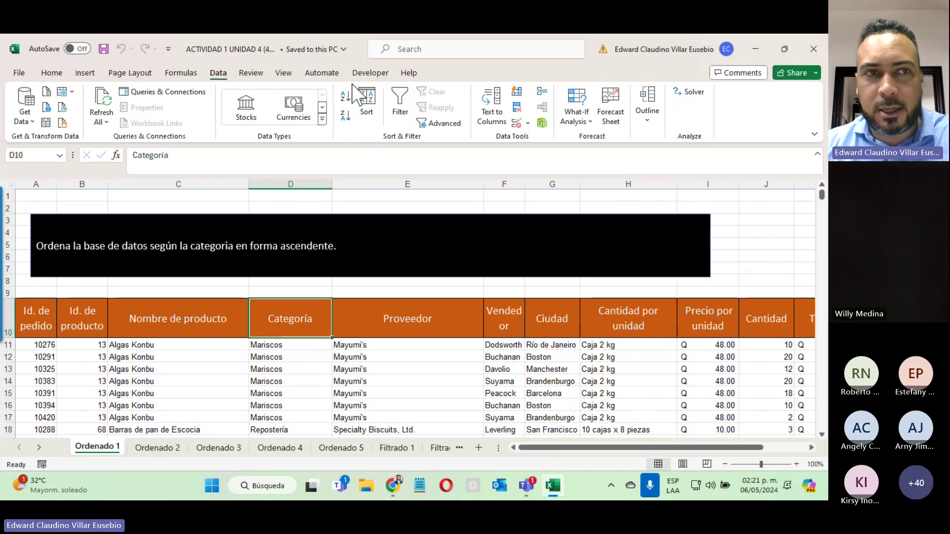
pyautogui.click(51, 74)
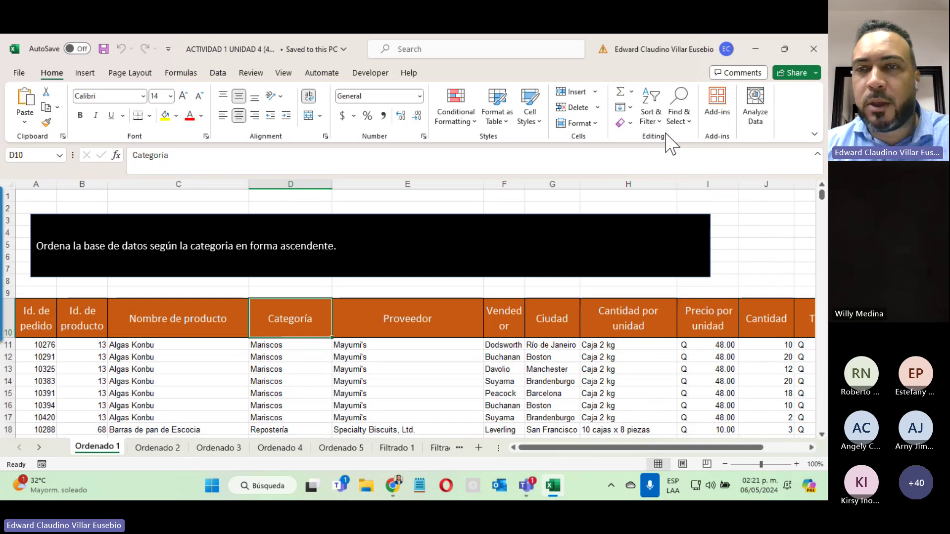
pyautogui.click(658, 121)
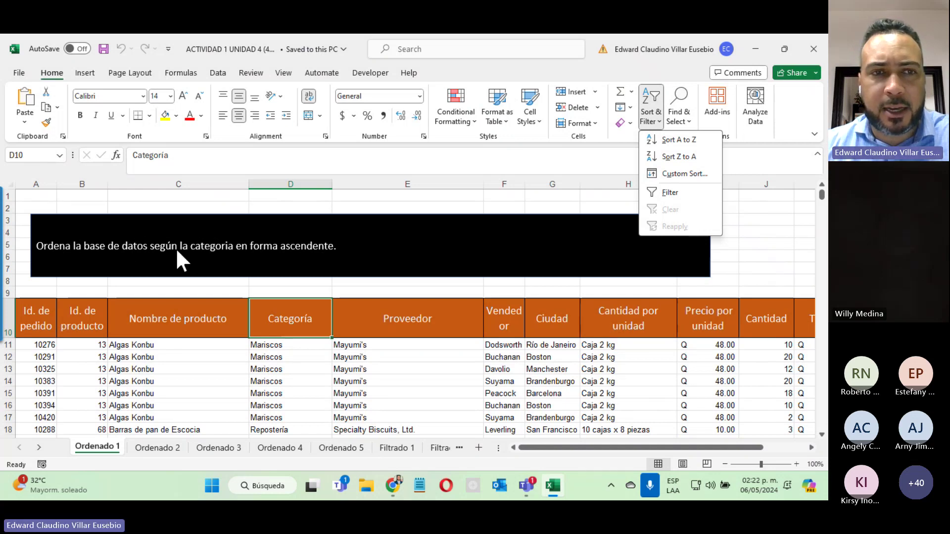
pyautogui.click(276, 348)
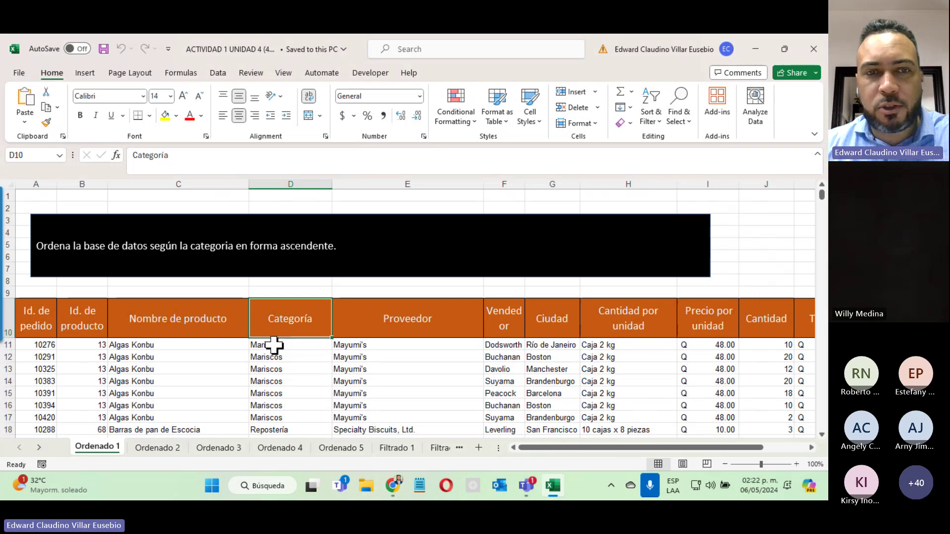
# Step: Select all the Categoría entries from D11 down to D499 and look through them from end to start
pyautogui.click(274, 345)
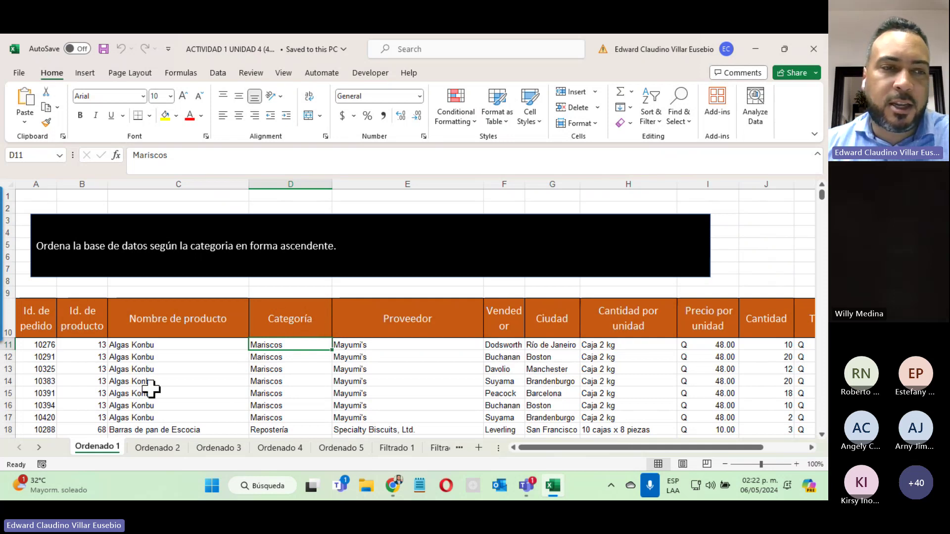
pyautogui.scroll(-10, 150, 388)
pyautogui.scroll(10, 150, 388)
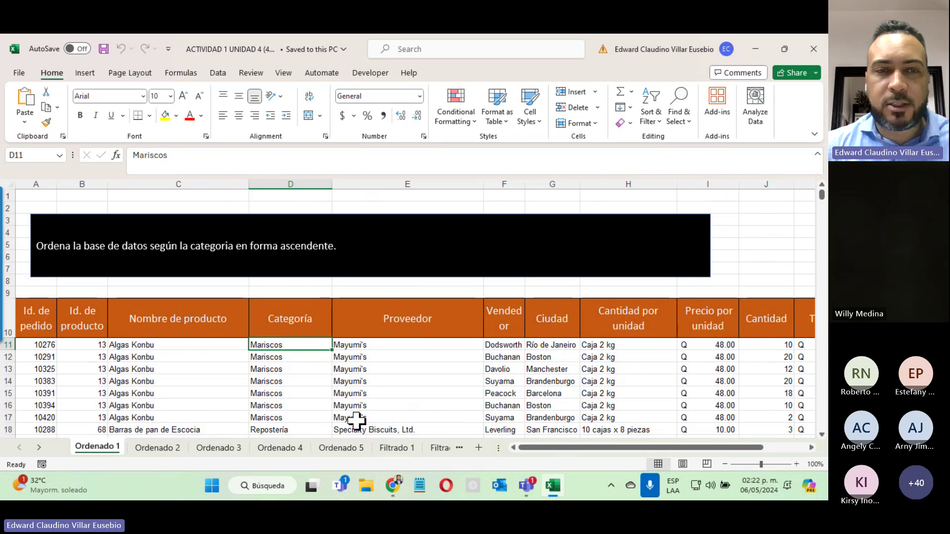
pyautogui.hotkey('ctrl', 'shift', 'Down')
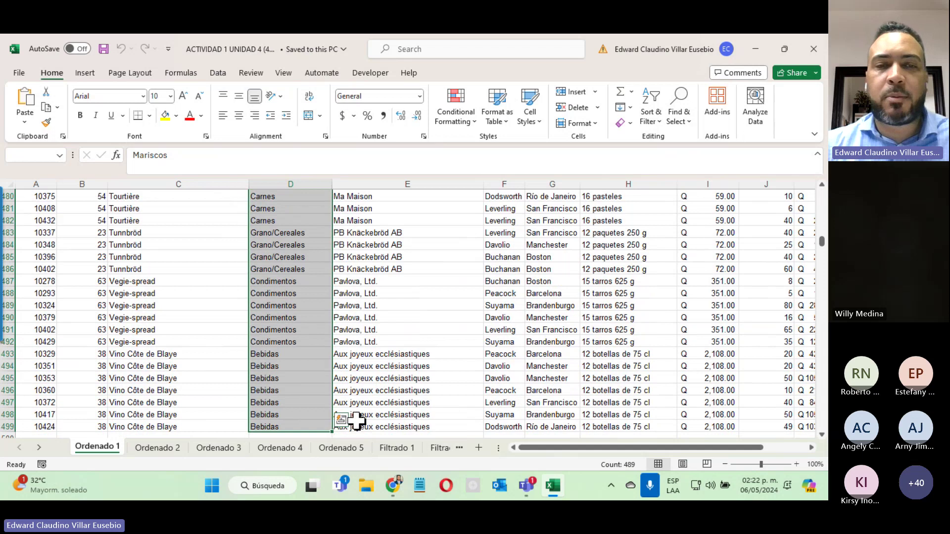
pyautogui.scroll(-4, 286, 389)
pyautogui.scroll(20, 287, 390)
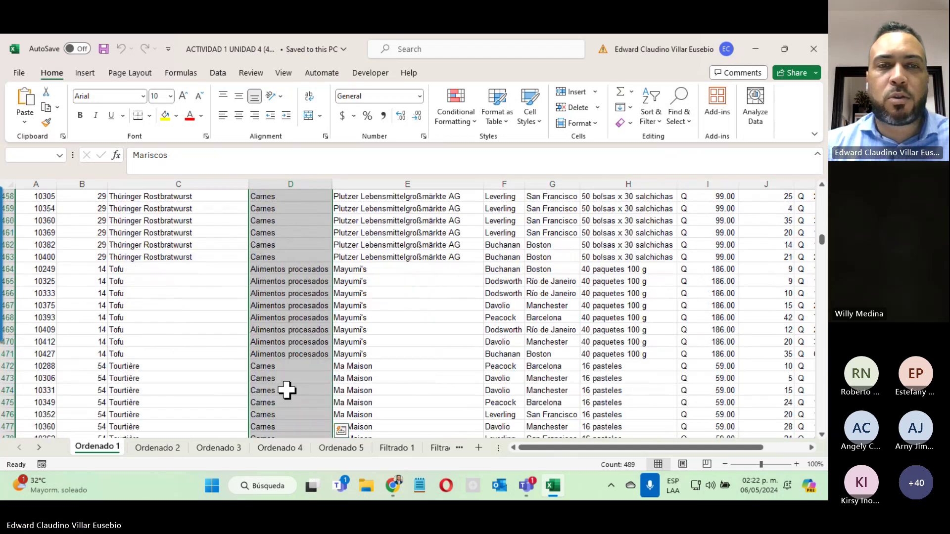
pyautogui.scroll(-20, 287, 390)
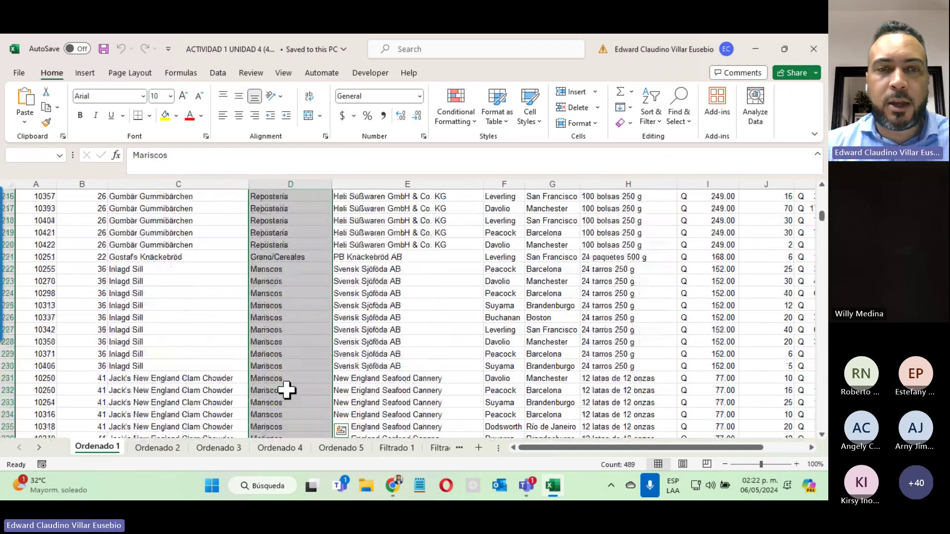
pyautogui.scroll(-20, 286, 391)
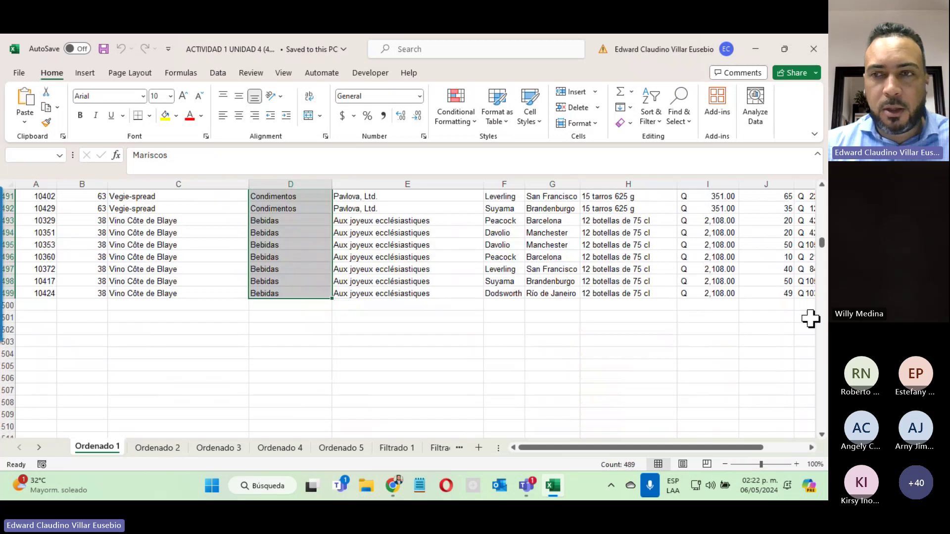
pyautogui.moveTo(821, 243); pyautogui.dragTo(820, 188)
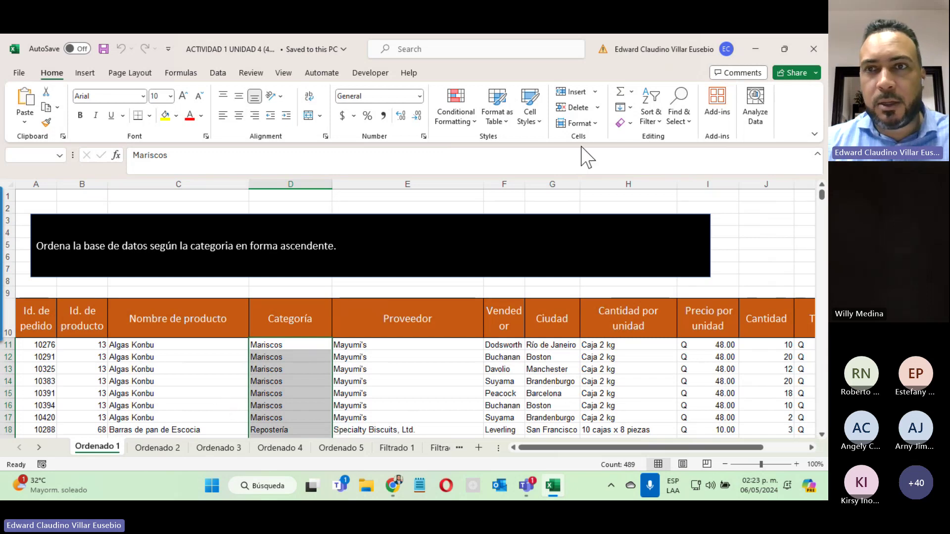
# Step: View the sort and filter options for the selected Categoría entries and check the Teams meeting window
pyautogui.click(649, 120)
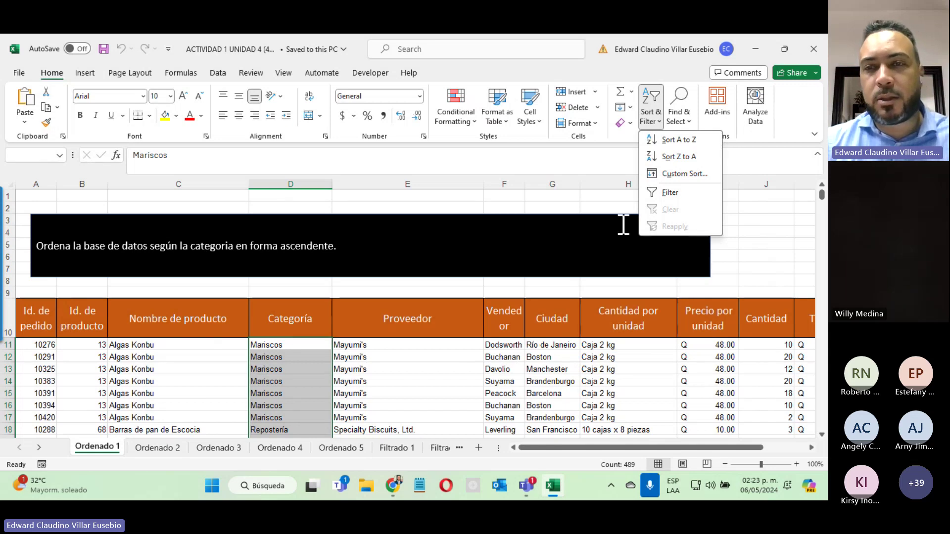
pyautogui.click(526, 491)
pyautogui.click(641, 371)
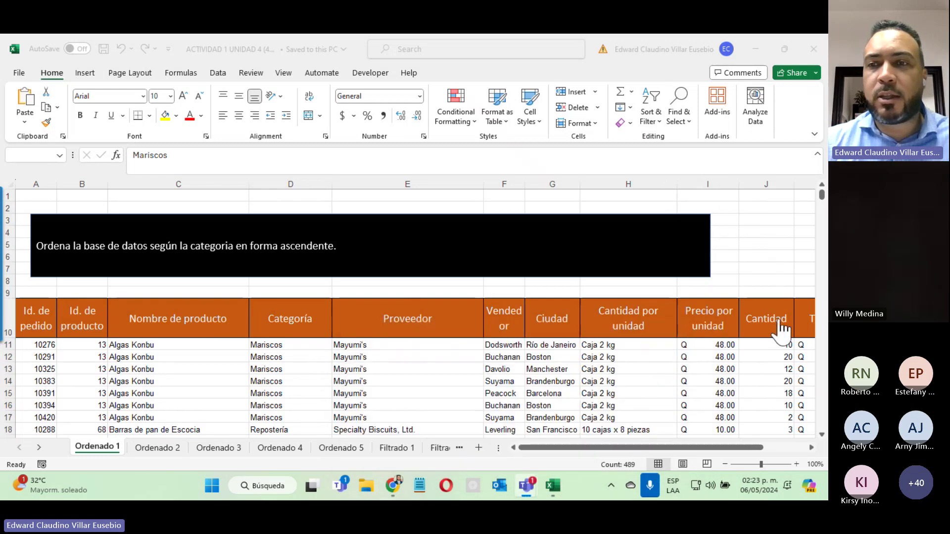
pyautogui.click(335, 338)
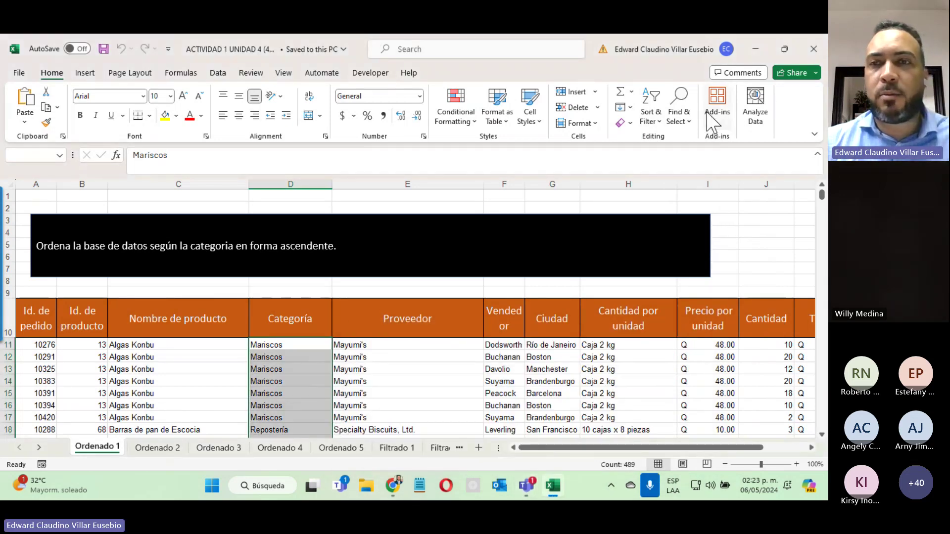
# Step: Sort the Ordenado 1 table from A to Z by Categoría, expanding the selection, and look through the sorted rows
pyautogui.click(651, 121)
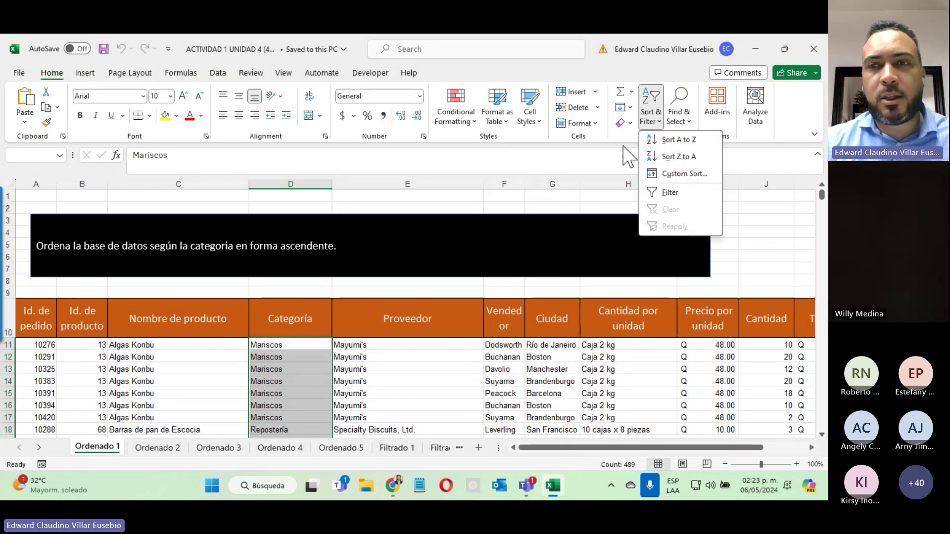
pyautogui.click(674, 140)
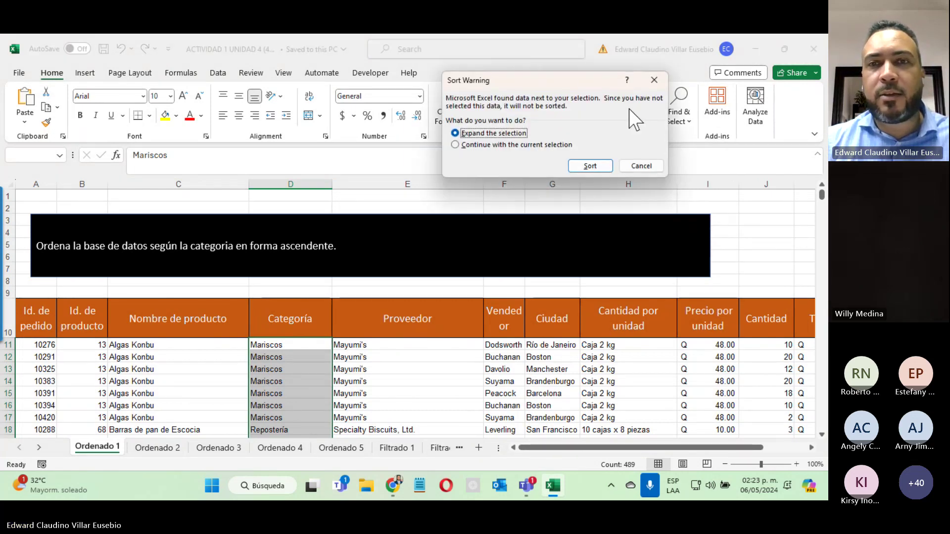
pyautogui.moveTo(556, 75); pyautogui.dragTo(465, 193)
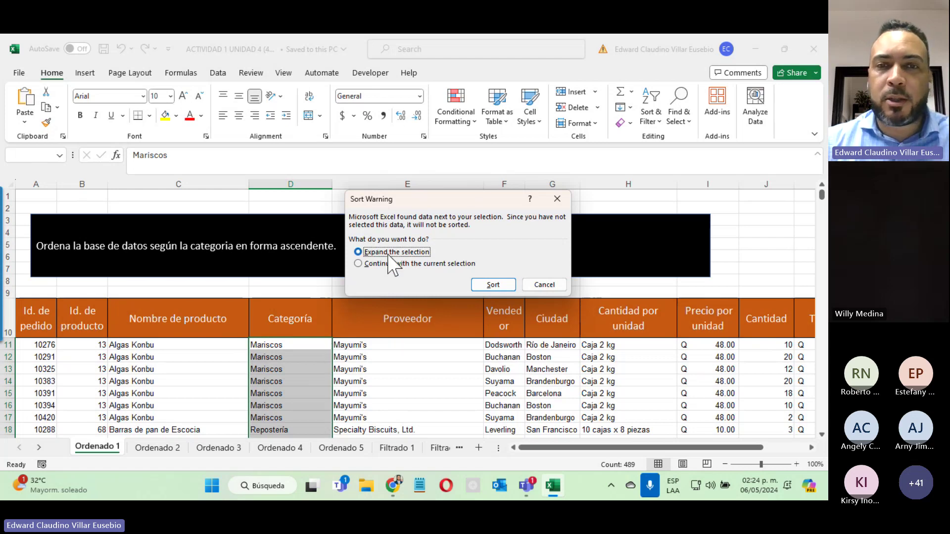
pyautogui.click(495, 285)
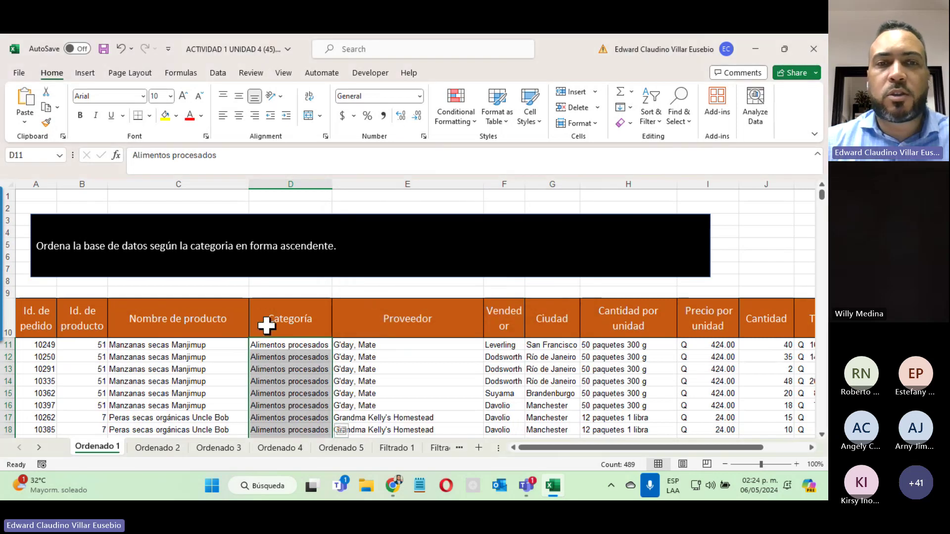
pyautogui.scroll(-20, 259, 344)
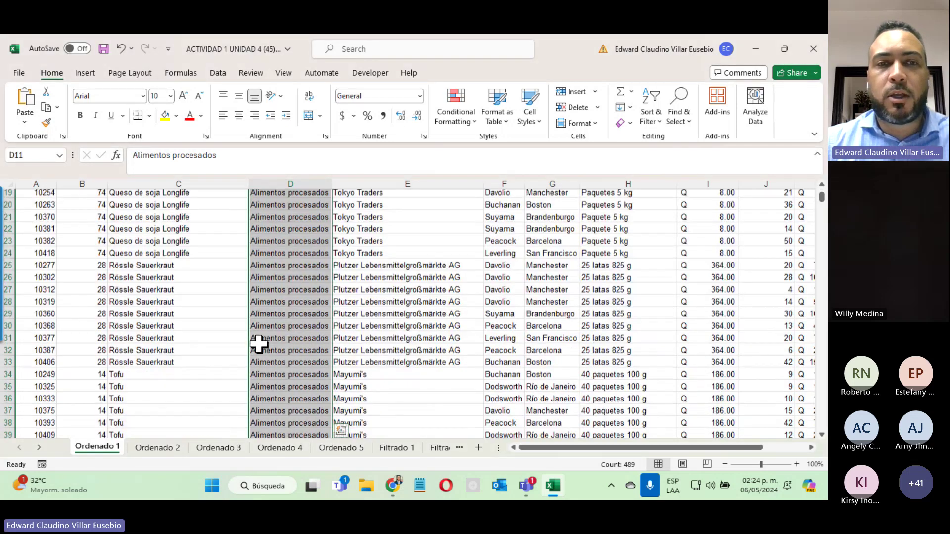
pyautogui.scroll(-20, 259, 344)
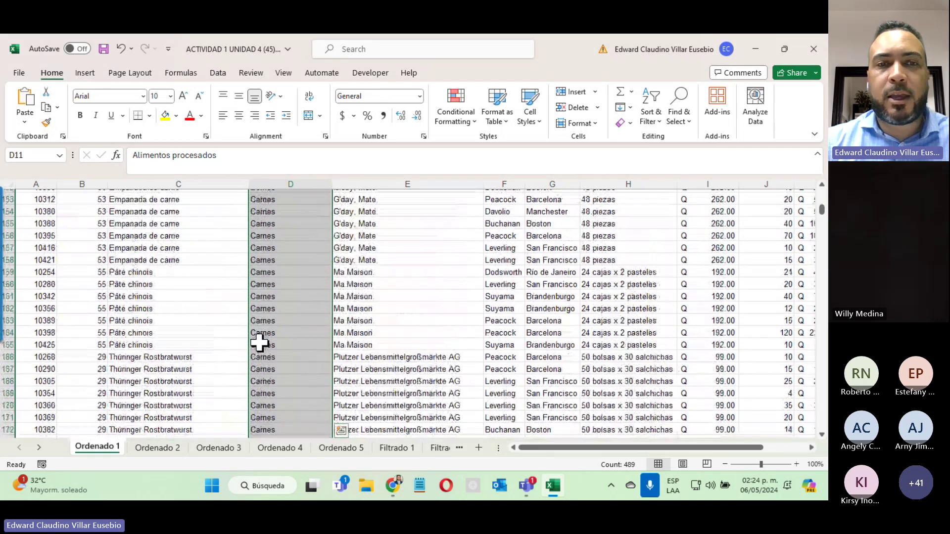
pyautogui.scroll(-20, 258, 343)
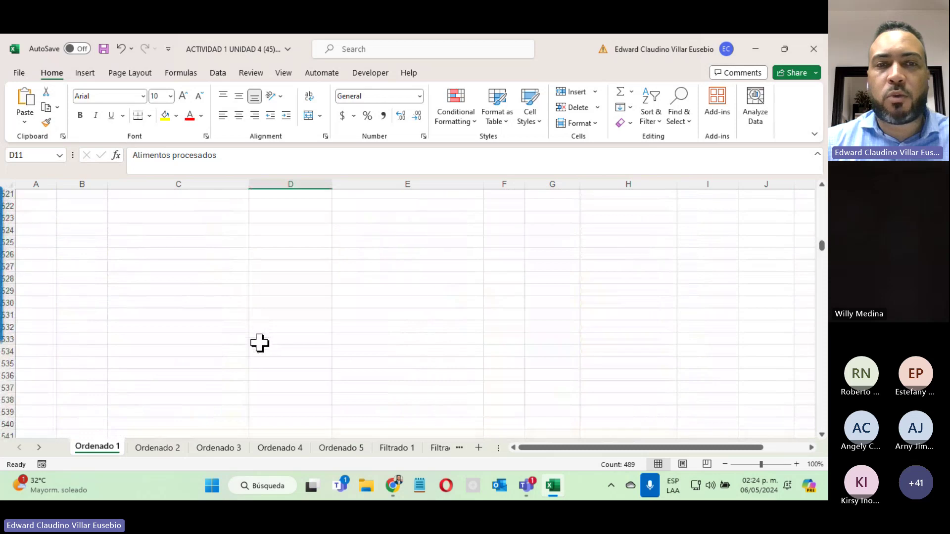
pyautogui.scroll(20, 259, 343)
pyautogui.scroll(20, 258, 343)
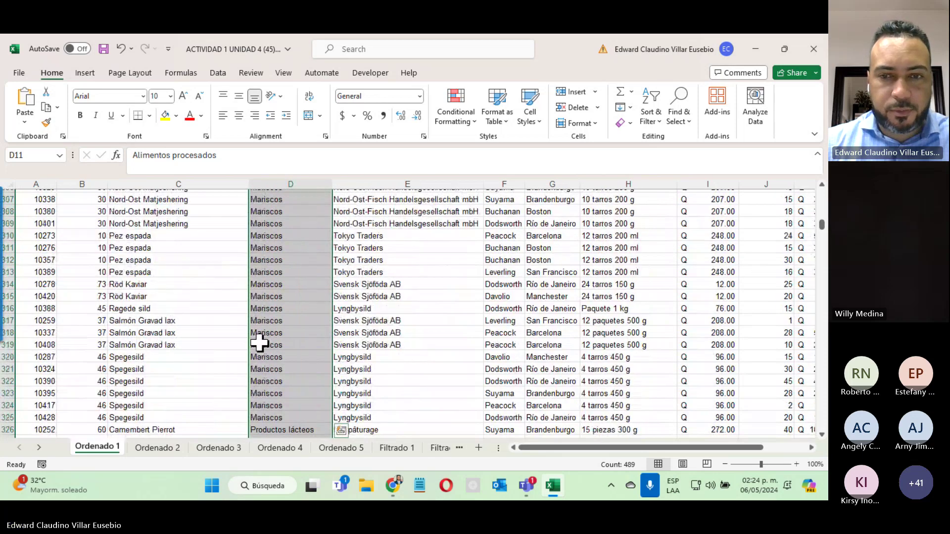
# Step: Switch to the Teams meeting window to check on the participants and minimize the window
pyautogui.moveTo(533, 489)
pyautogui.click(533, 376)
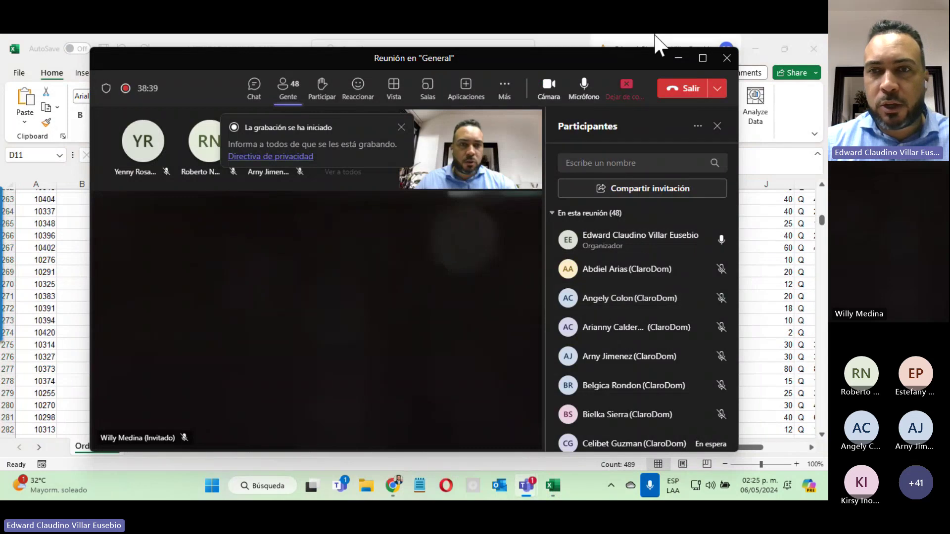
pyautogui.click(678, 59)
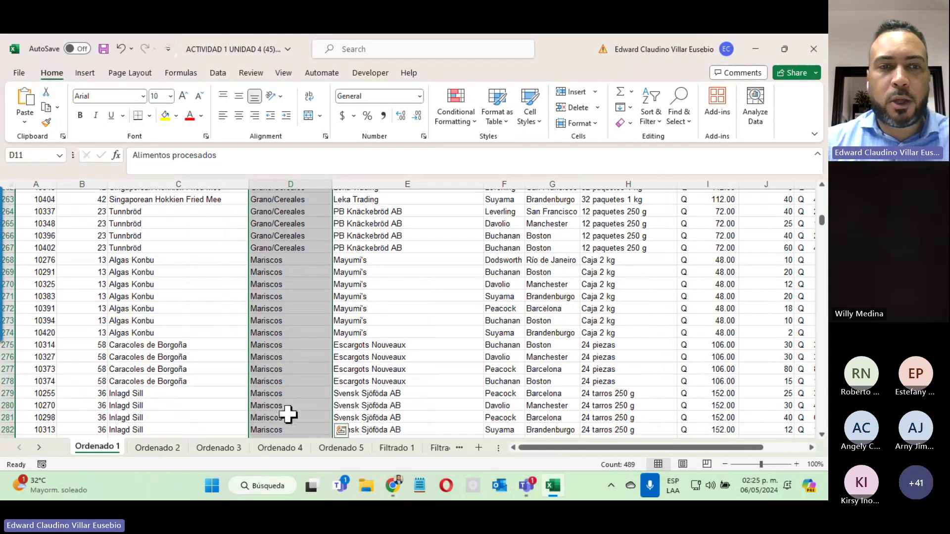
# Step: Open the Ordenado 2 sheet and select all the Total entries from K11 down to K499
pyautogui.click(156, 448)
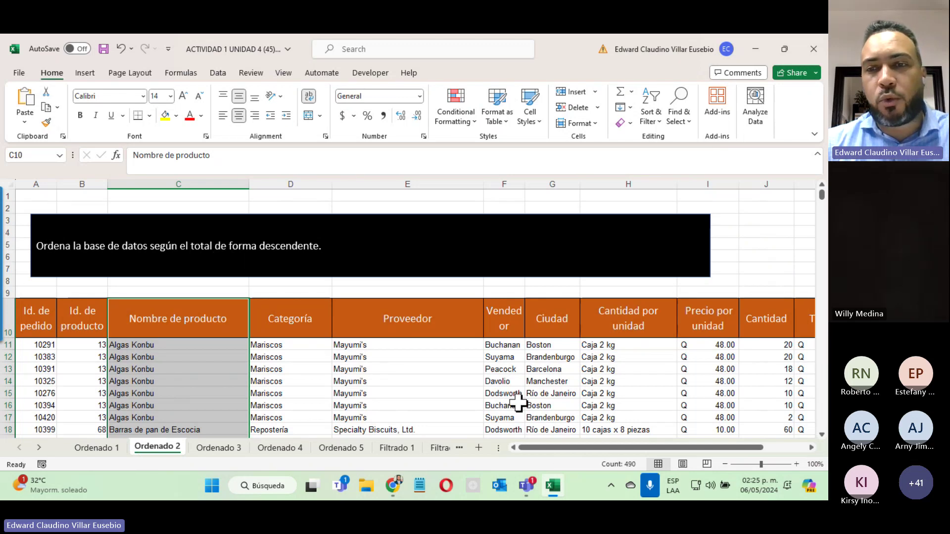
pyautogui.moveTo(557, 449); pyautogui.dragTo(637, 423)
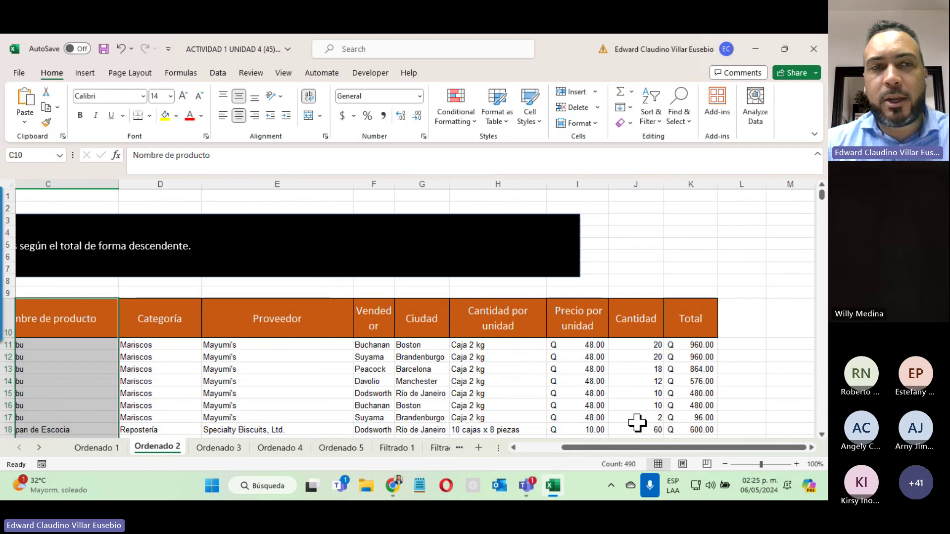
pyautogui.click(693, 345)
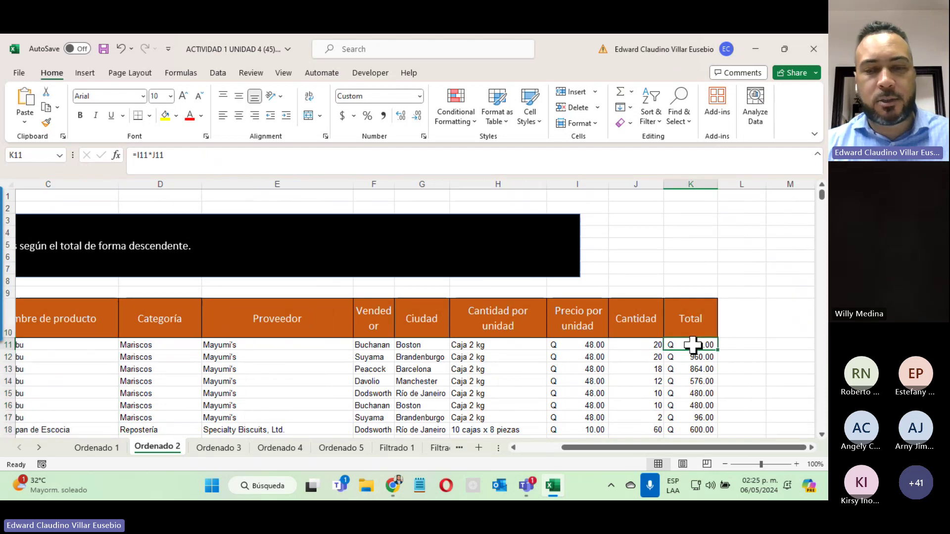
pyautogui.hotkey('ctrl', 'shift', 'Down')
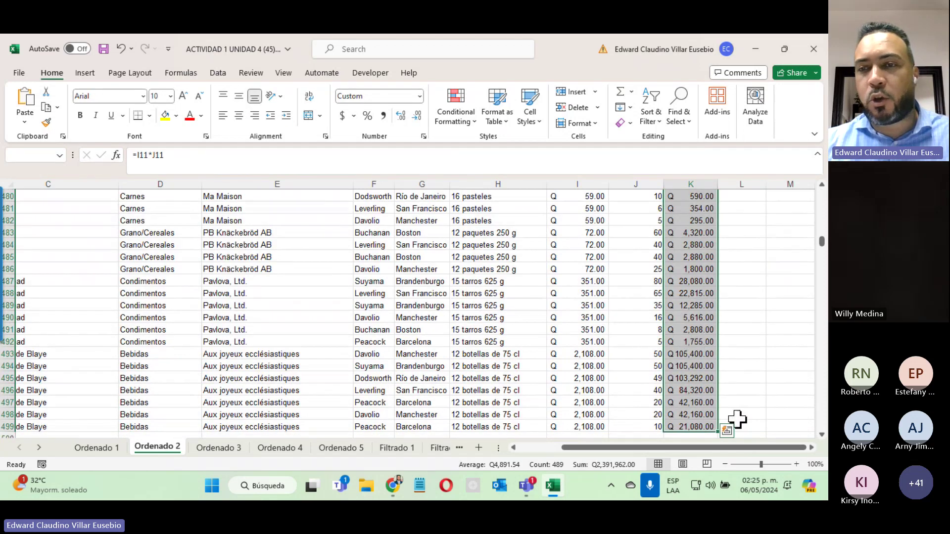
pyautogui.scroll(10, 736, 418)
pyautogui.scroll(18, 736, 420)
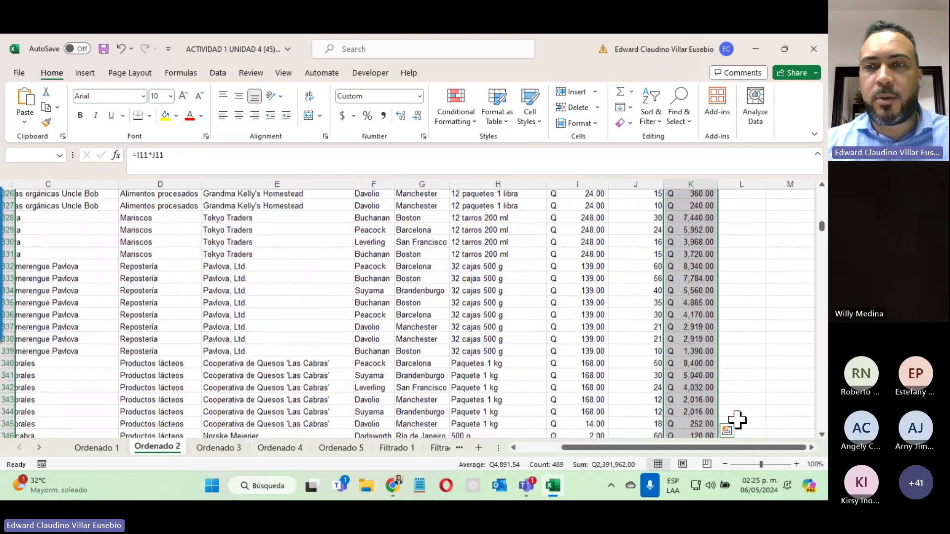
pyautogui.scroll(20, 737, 419)
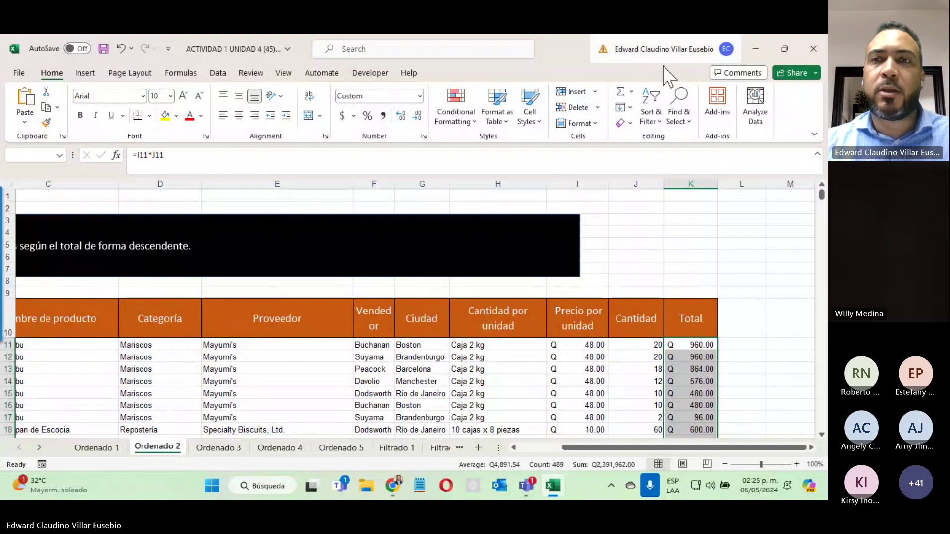
# Step: Sort the Ordenado 2 table from largest to smallest by Total, expanding the selection to the adjacent columns
pyautogui.click(656, 117)
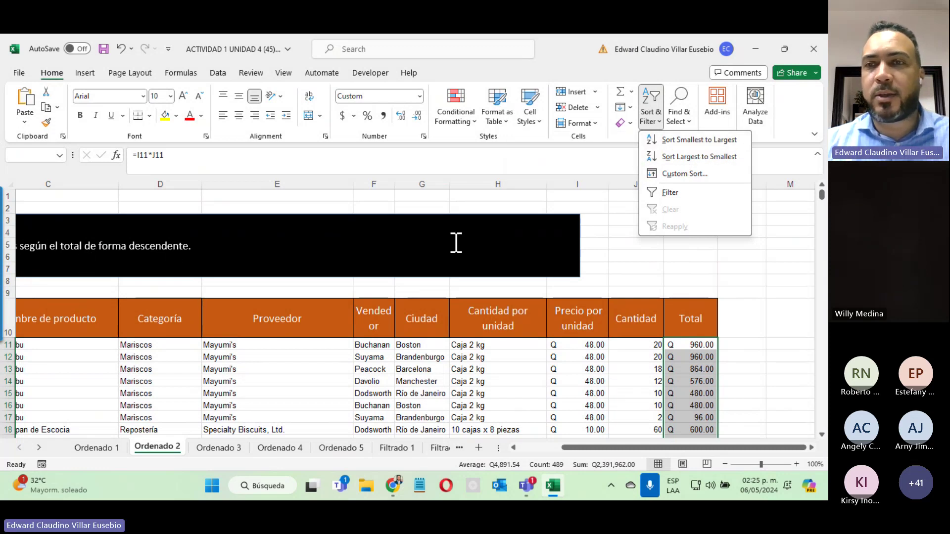
pyautogui.click(698, 157)
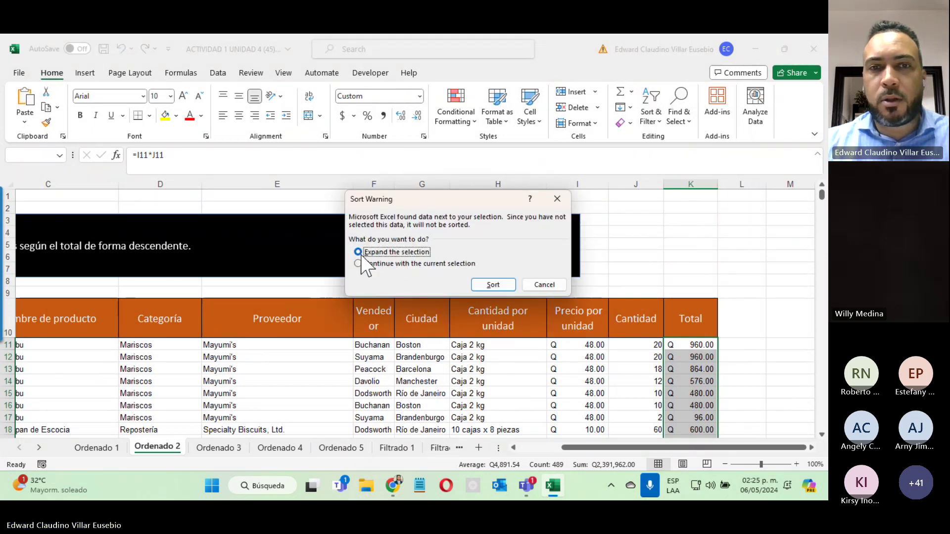
pyautogui.click(505, 285)
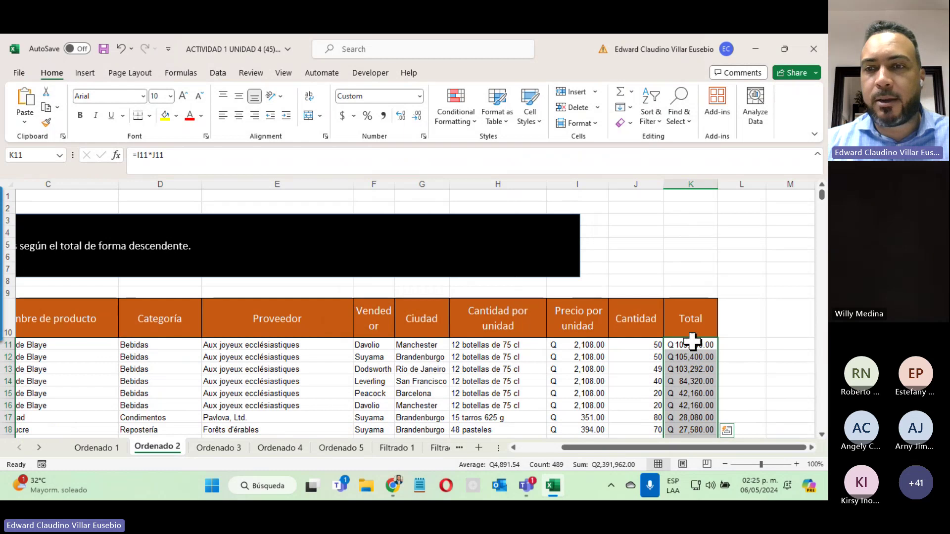
# Step: Look through the sorted Total column from its first row to its last and back
pyautogui.scroll(-3, 691, 355)
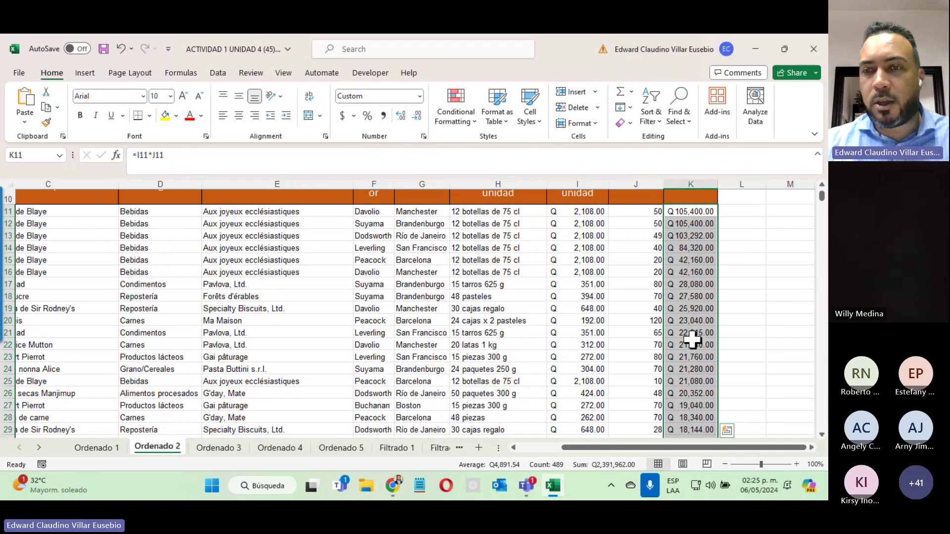
pyautogui.scroll(-7, 672, 223)
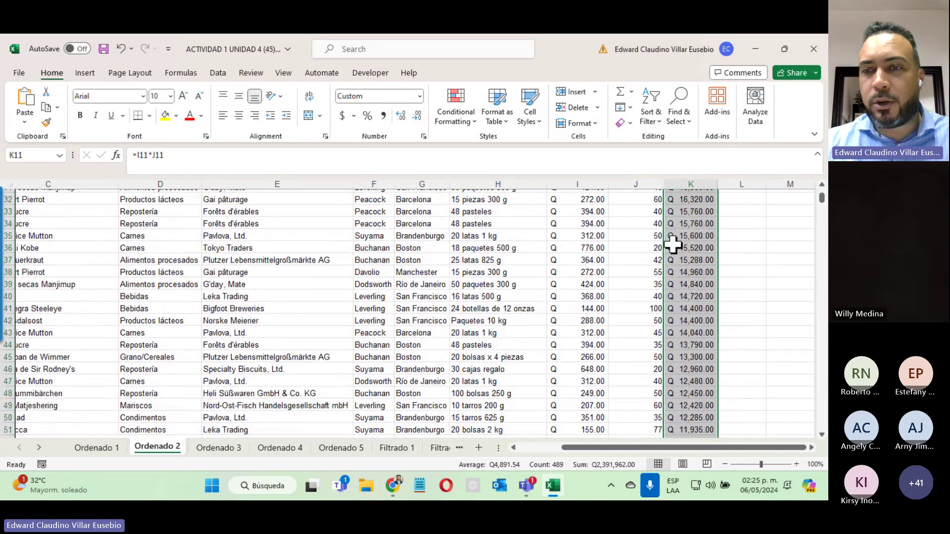
pyautogui.scroll(-20, 672, 244)
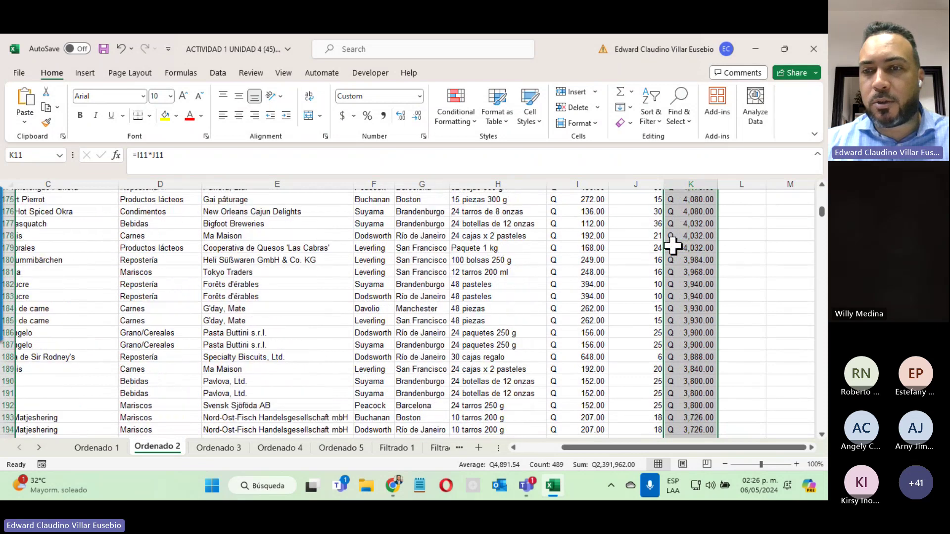
pyautogui.scroll(-20, 672, 243)
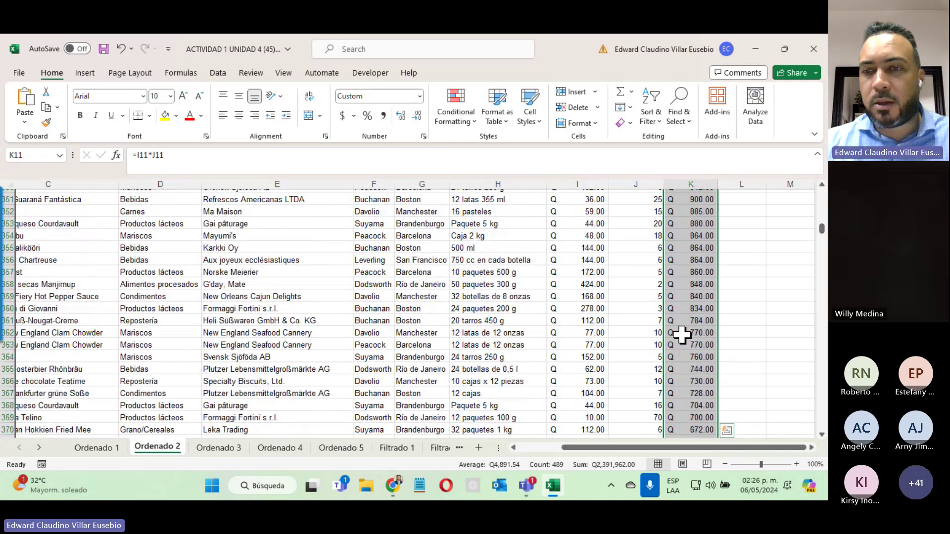
pyautogui.scroll(-20, 681, 335)
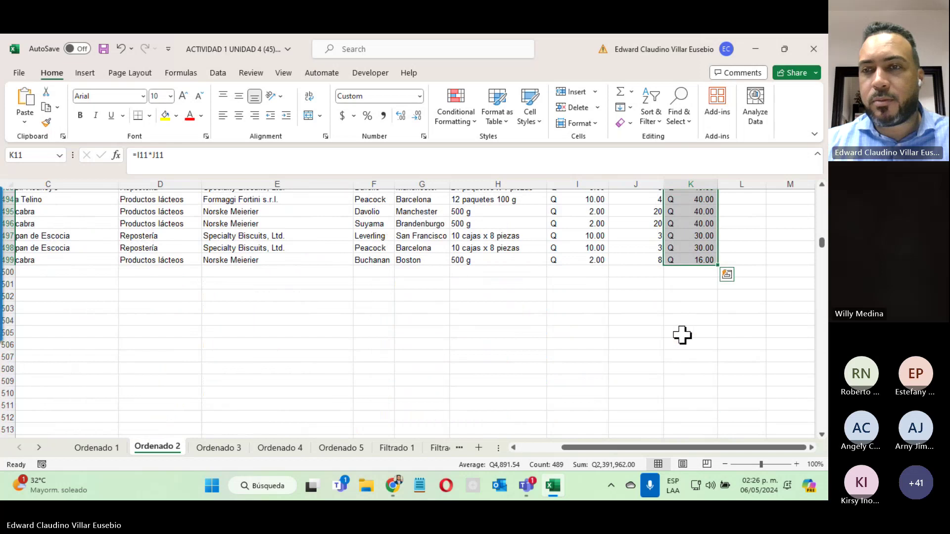
pyautogui.scroll(20, 681, 335)
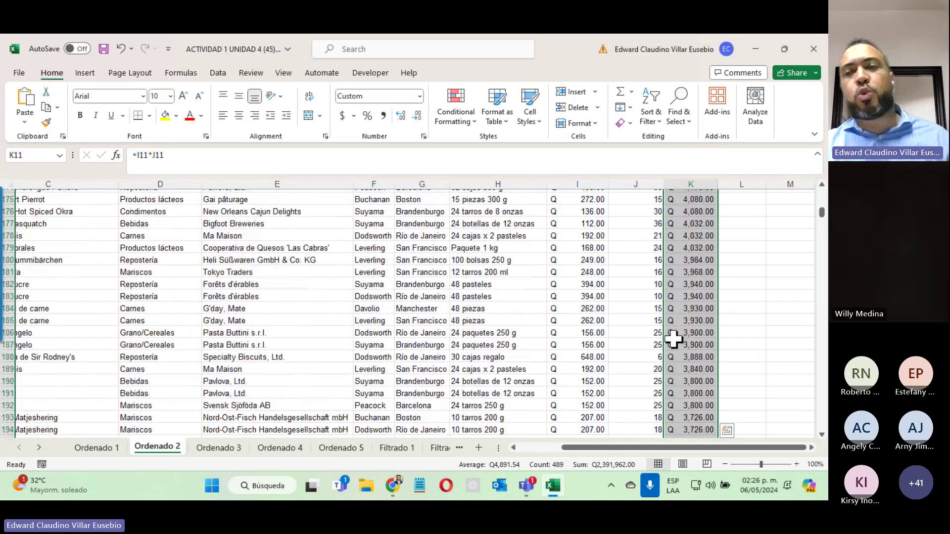
pyautogui.scroll(20, 674, 340)
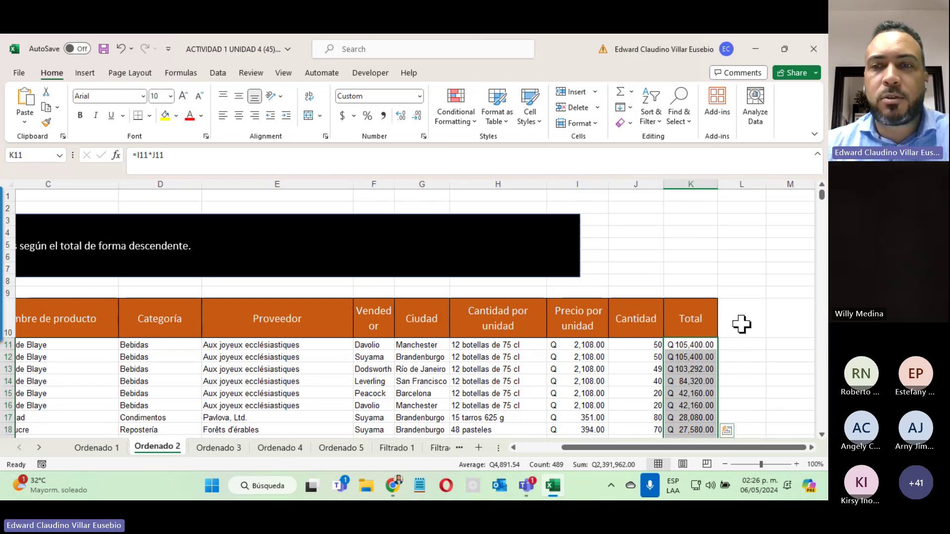
# Step: Open the Ordenado 3 sheet, examine the supplier order required in the instruction box, and select the first Proveedor entry, E11
pyautogui.click(225, 451)
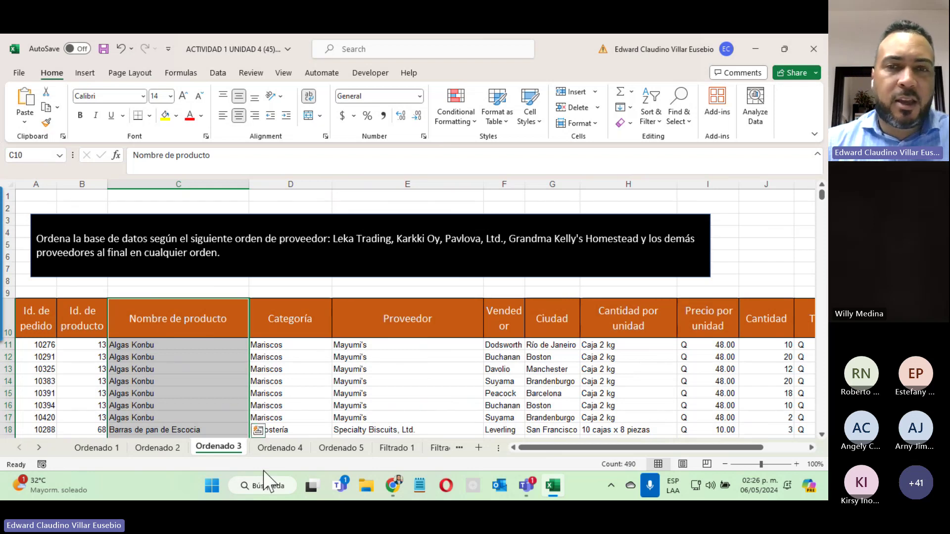
pyautogui.scroll(-3, 378, 362)
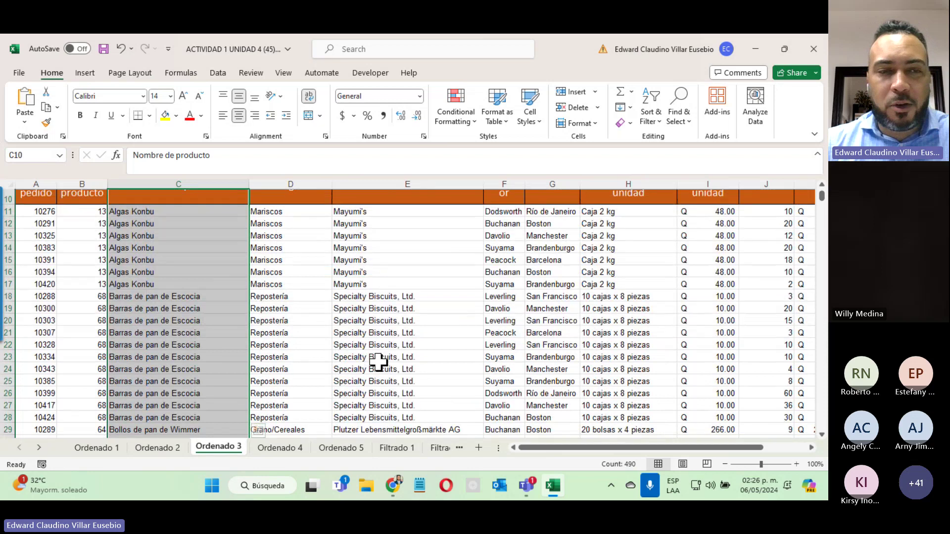
pyautogui.scroll(3, 377, 361)
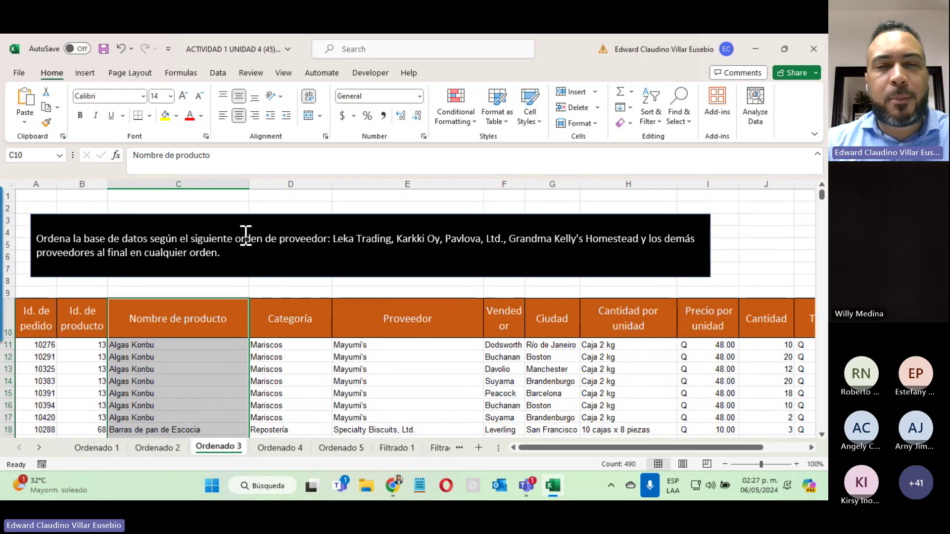
pyautogui.click(353, 345)
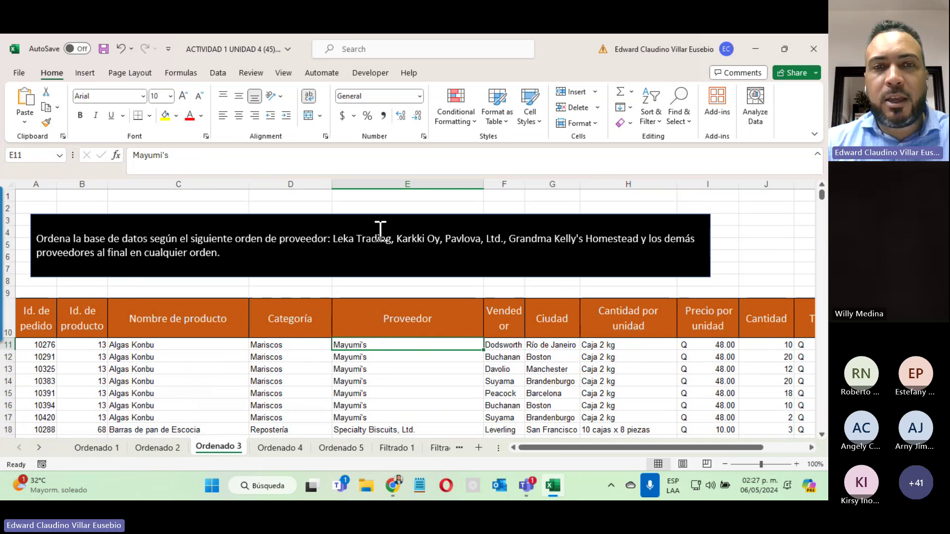
pyautogui.moveTo(337, 238); pyautogui.dragTo(642, 239)
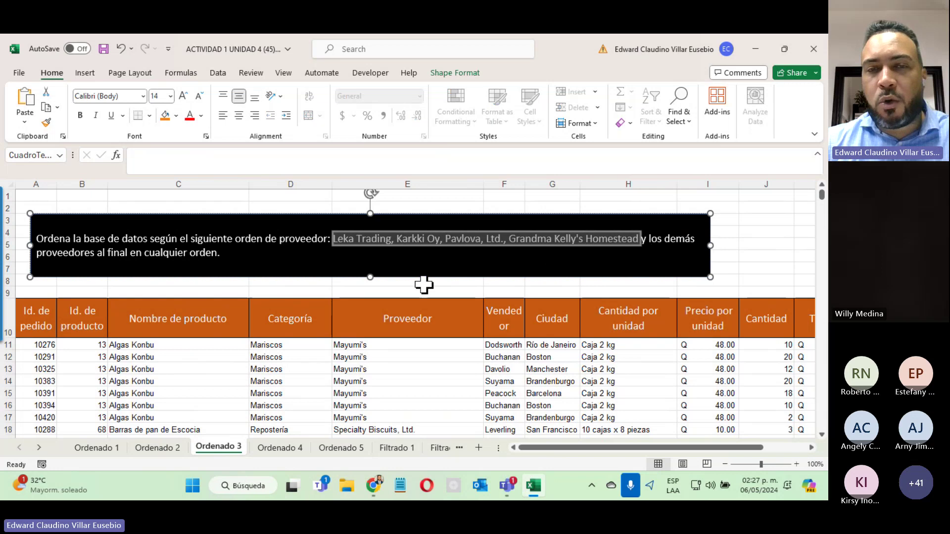
pyautogui.click(365, 348)
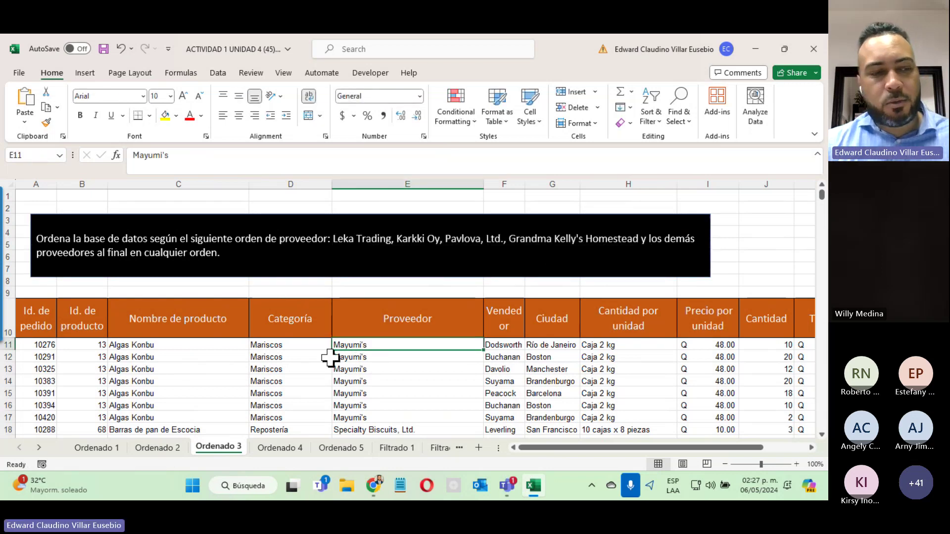
# Step: Select all the Proveedor entries from E11 down to E499
pyautogui.hotkey('ctrl', 'shift', 'Right')
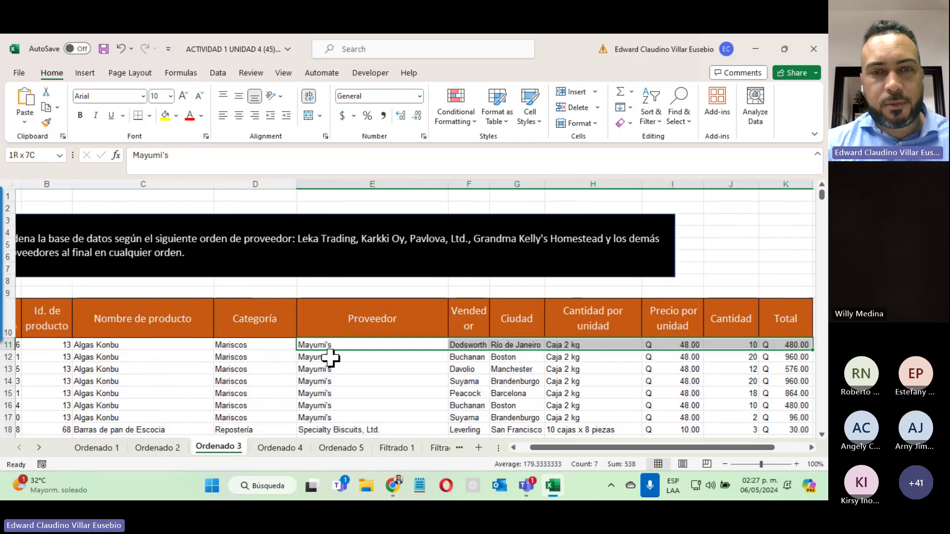
pyautogui.press('Left')
pyautogui.press('Left')
pyautogui.press('Right')
pyautogui.press('Right')
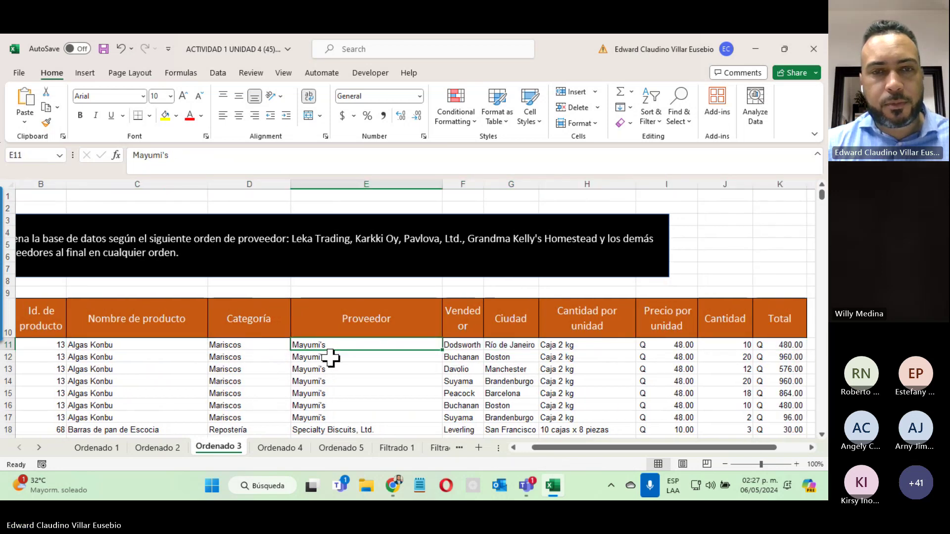
pyautogui.hotkey('ctrl', 'shift', 'Down')
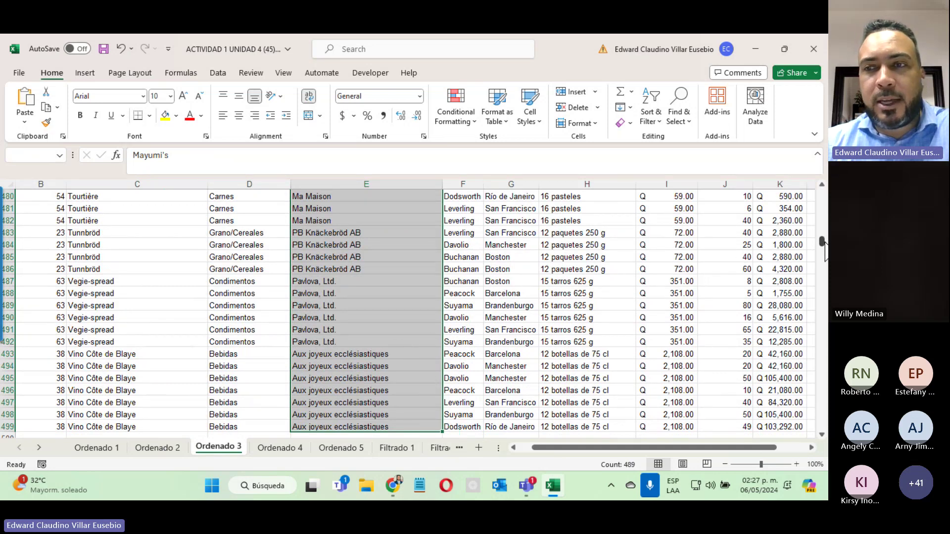
# Step: Look through the unsorted supplier names in the Proveedor column of the Ordenado 3 sheet
pyautogui.moveTo(822, 242); pyautogui.dragTo(822, 195)
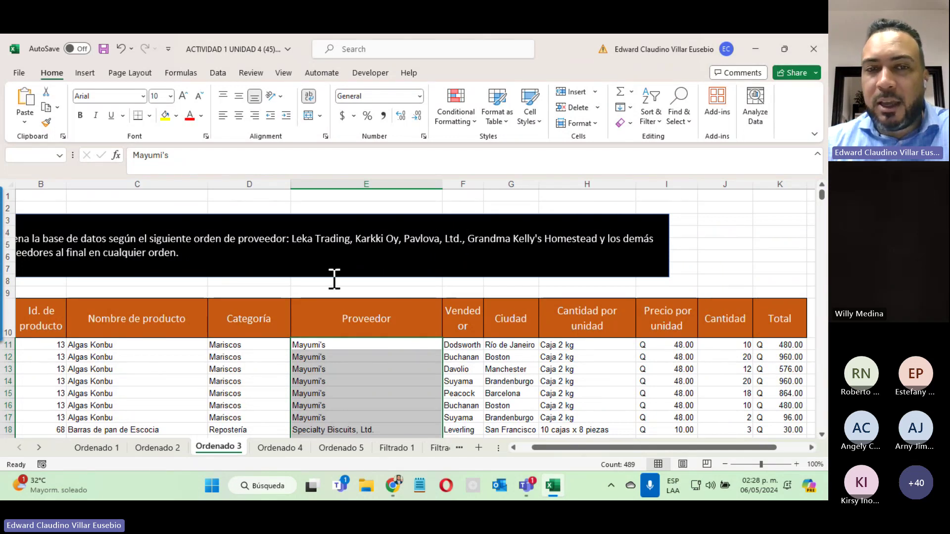
pyautogui.scroll(-10, 332, 282)
pyautogui.scroll(-20, 332, 285)
pyautogui.scroll(12, 331, 284)
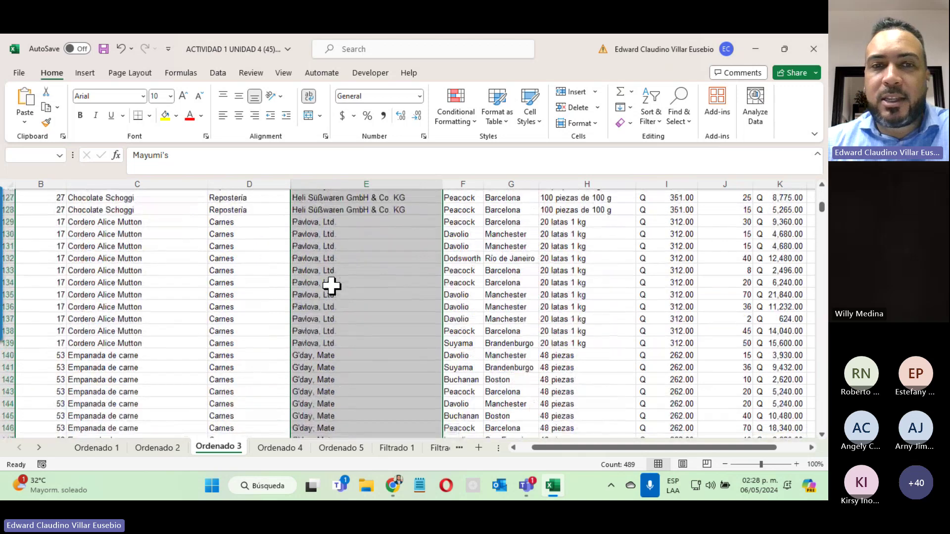
pyautogui.scroll(4, 331, 285)
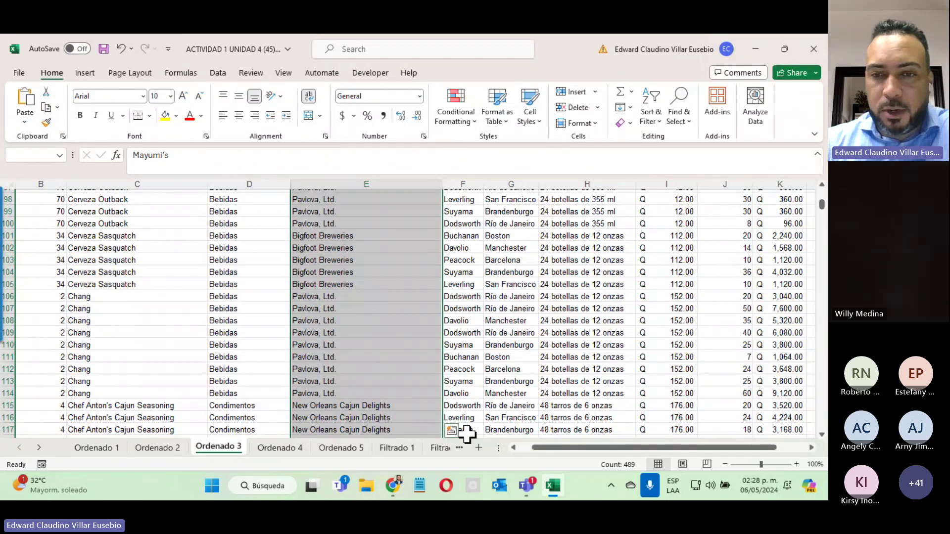
pyautogui.click(528, 488)
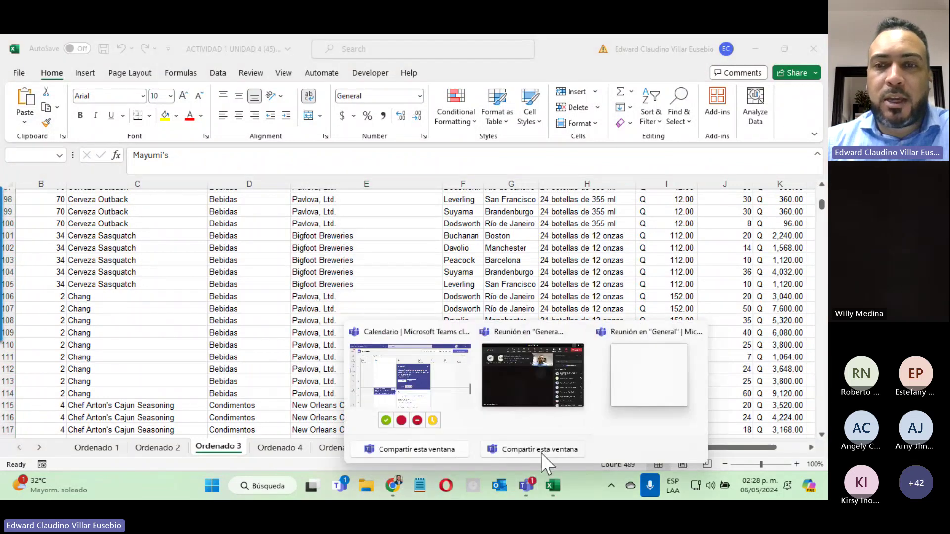
pyautogui.click(633, 381)
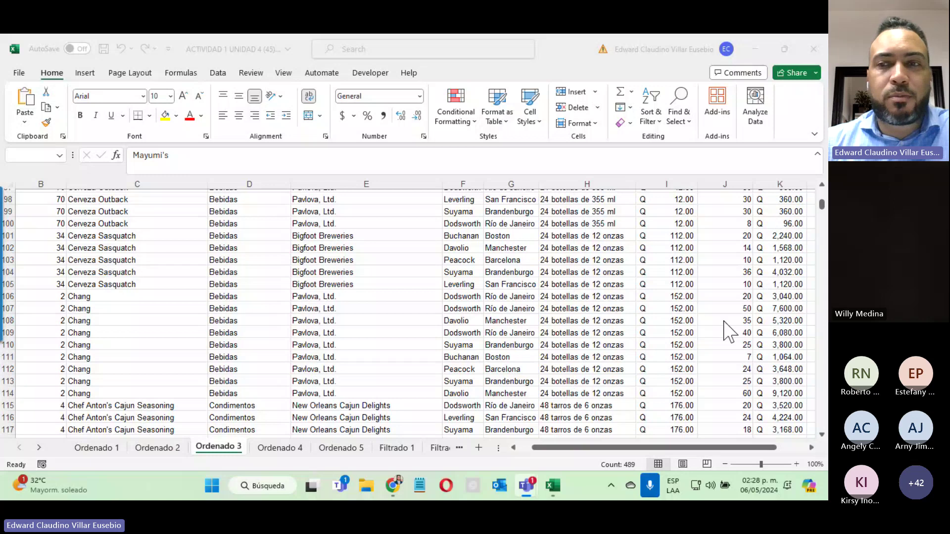
pyautogui.click(496, 373)
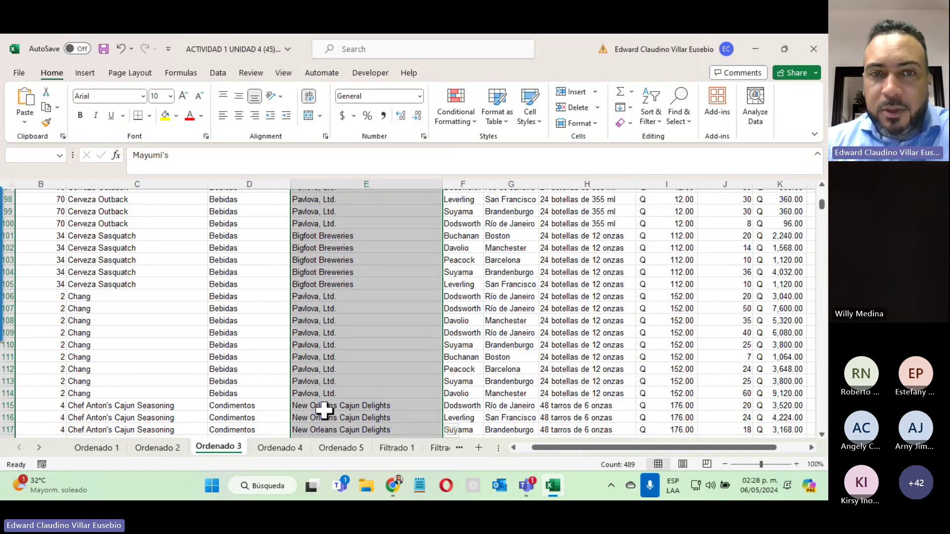
# Step: Copy the supplier sequence "Leka Trading, Karkki Oy, Pavlova, Ltd., Grandma Kelly's Homestead" from the instruction box and select cell E11
pyautogui.scroll(20, 322, 410)
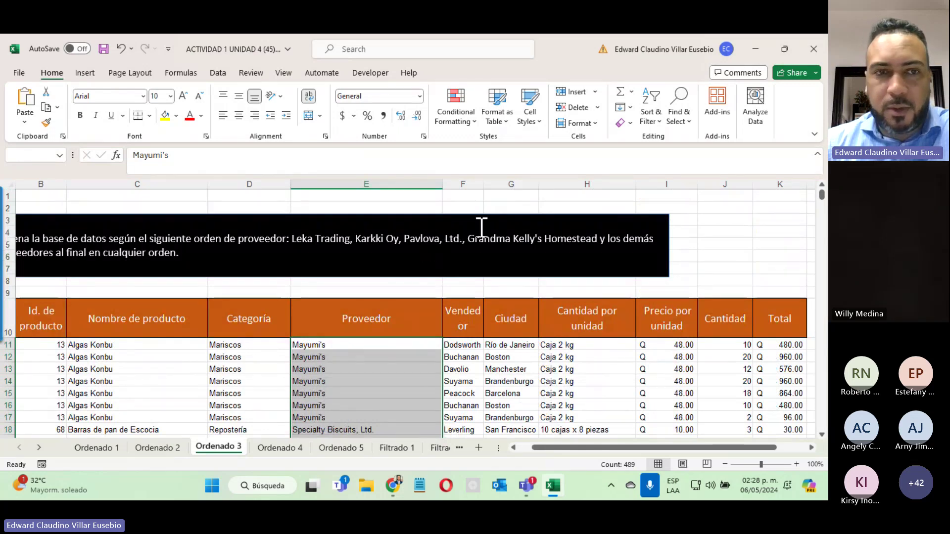
pyautogui.moveTo(293, 239); pyautogui.dragTo(556, 228)
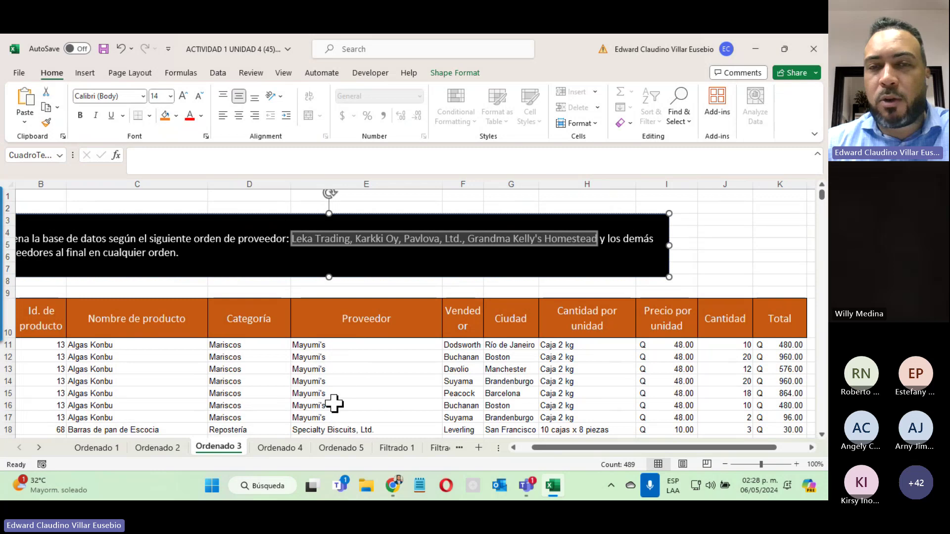
pyautogui.rightClick(457, 236)
pyautogui.click(475, 240)
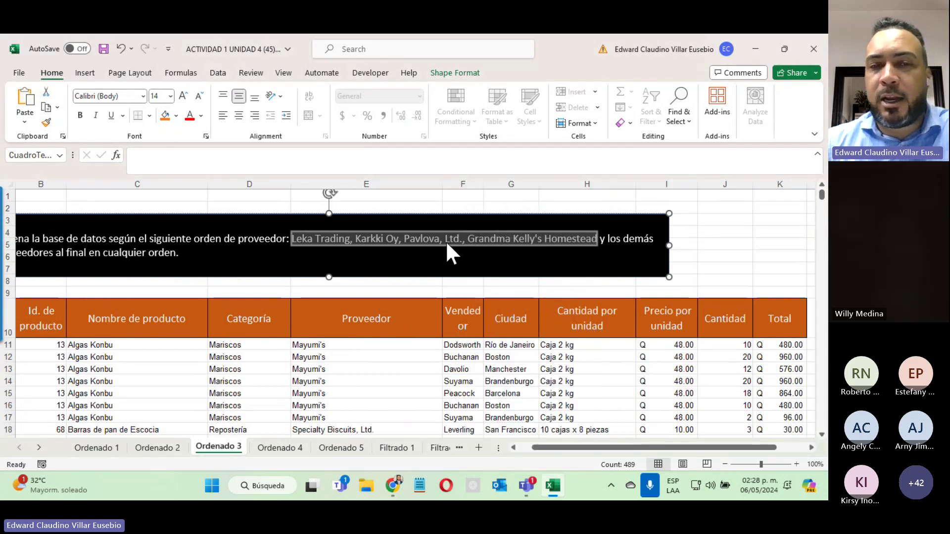
pyautogui.click(349, 346)
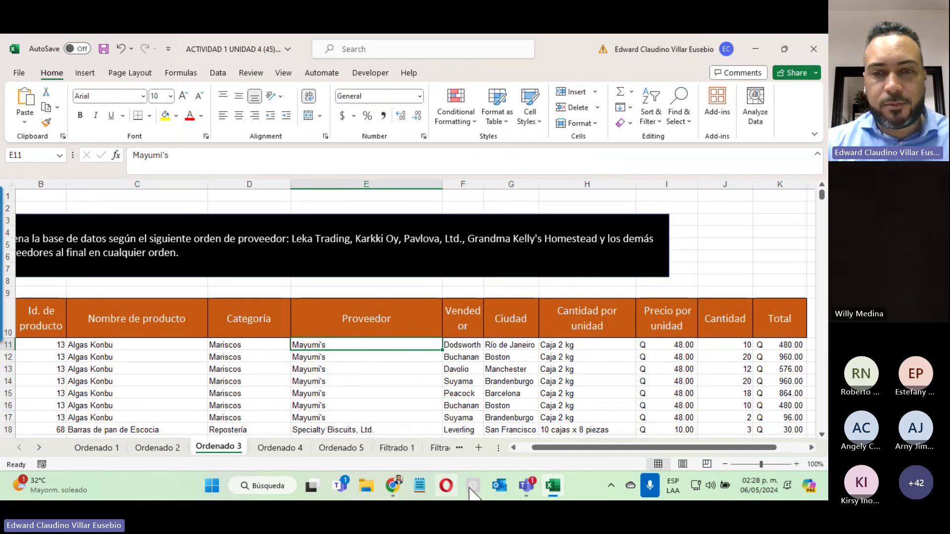
# Step: Switch to the Teams meeting, look through its participant list, and return to the workbook
pyautogui.moveTo(526, 486)
pyautogui.click(558, 378)
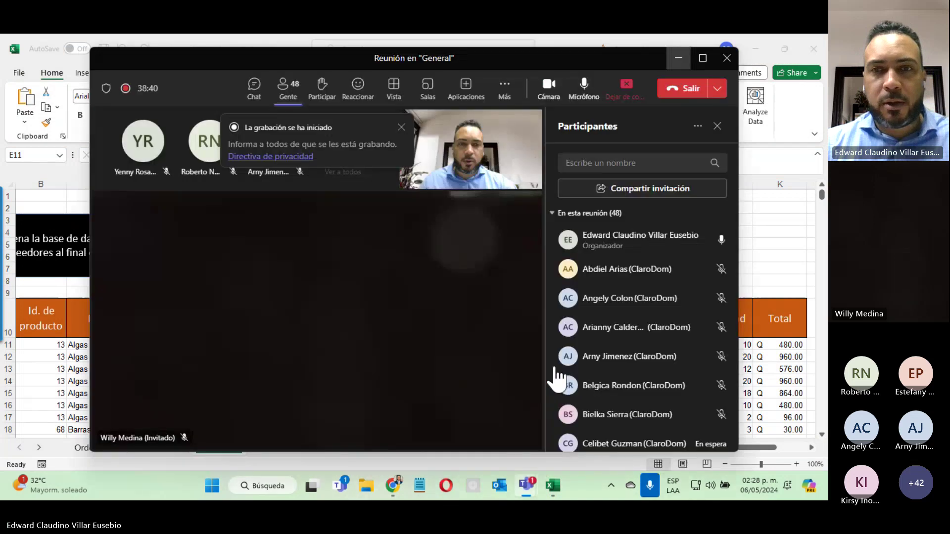
pyautogui.scroll(-5, 636, 282)
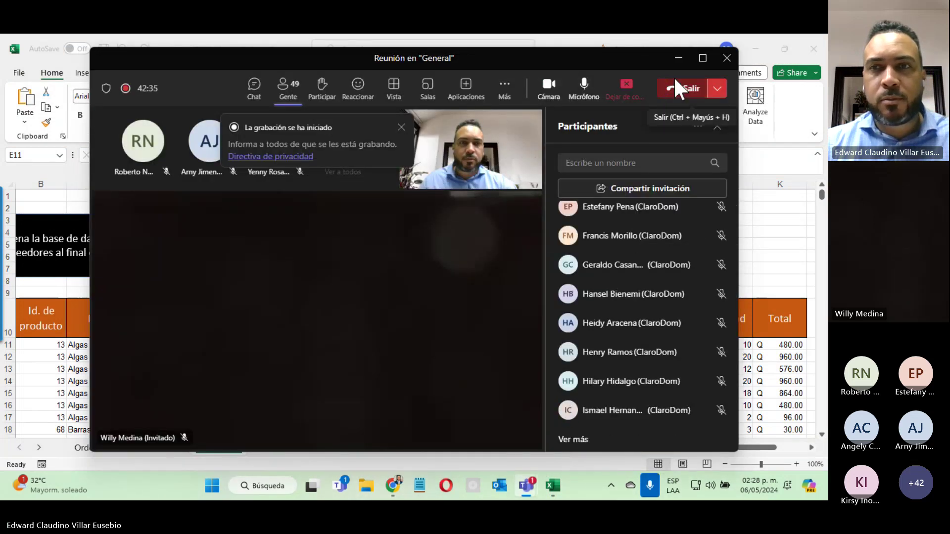
pyautogui.click(678, 58)
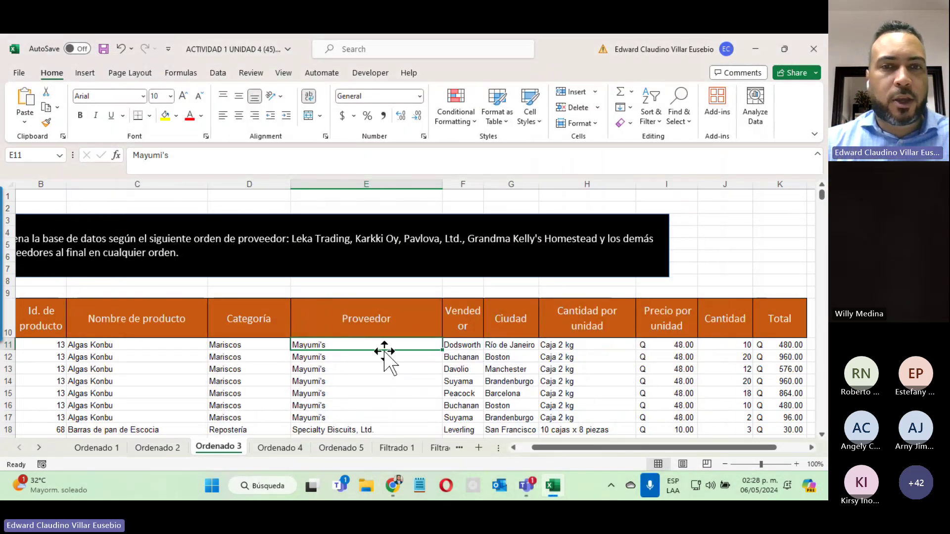
# Step: Select the Proveedor entries E11 to E499 and start a custom sort with the selection expanded to the adjacent columns
pyautogui.hotkey('ctrl', 'shift', 'Down')
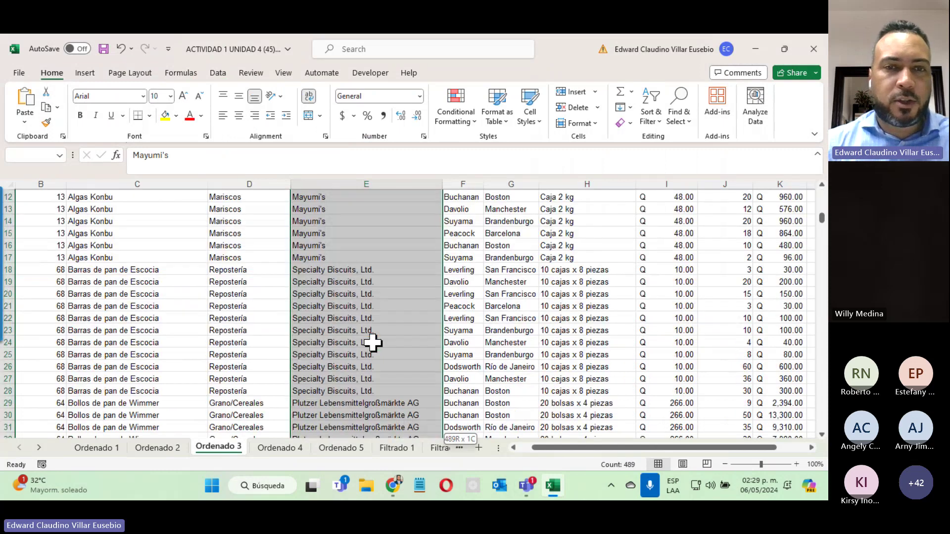
pyautogui.click(660, 128)
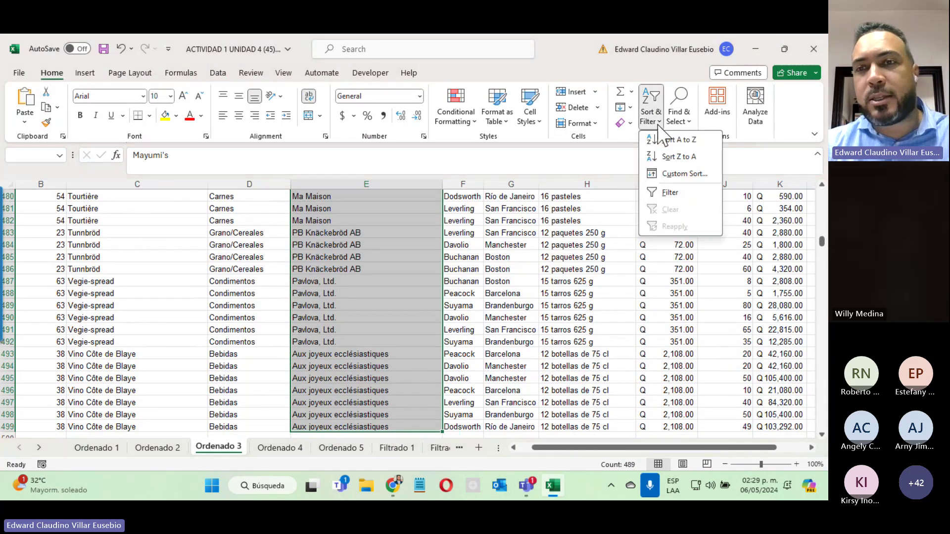
pyautogui.click(673, 173)
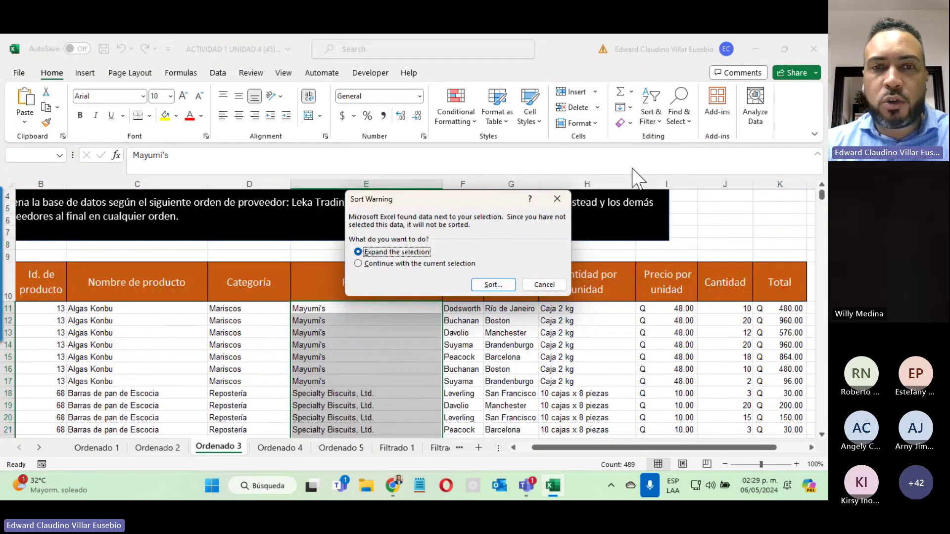
pyautogui.click(492, 285)
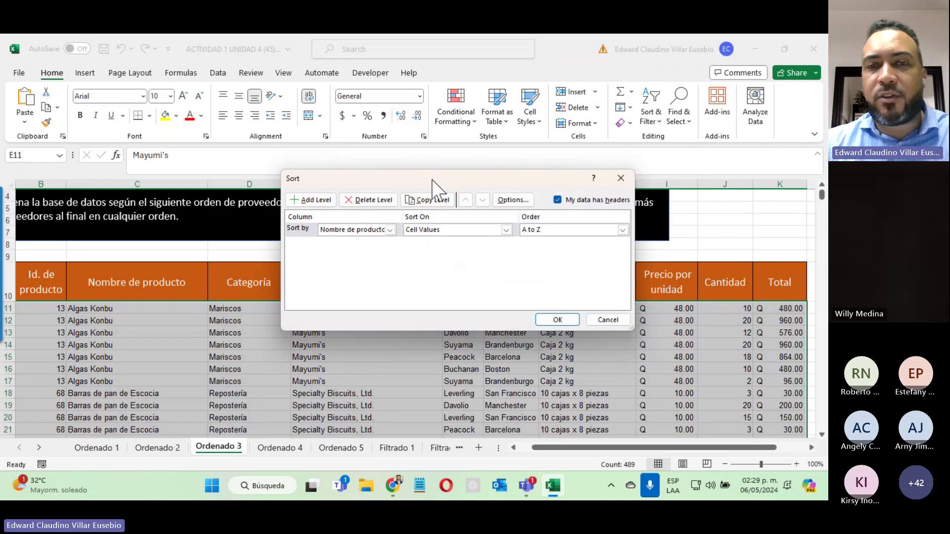
pyautogui.moveTo(432, 179); pyautogui.dragTo(235, 108)
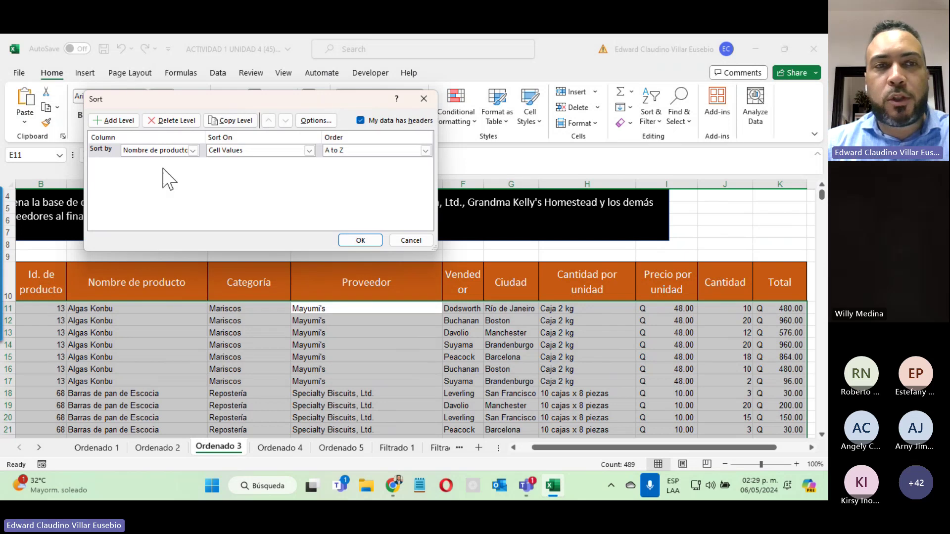
# Step: Set the custom sort to use the Proveedor column, sorted on Cell Values
pyautogui.click(192, 151)
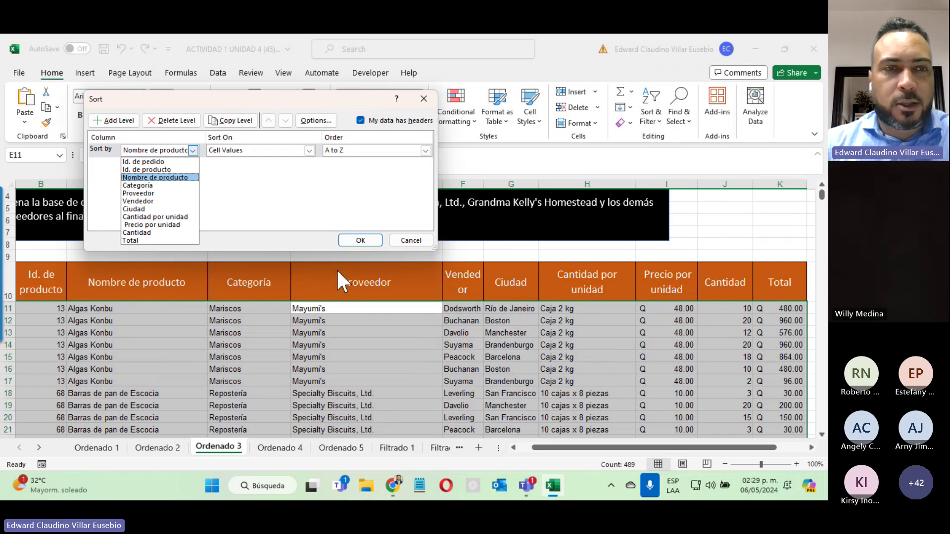
pyautogui.click(169, 193)
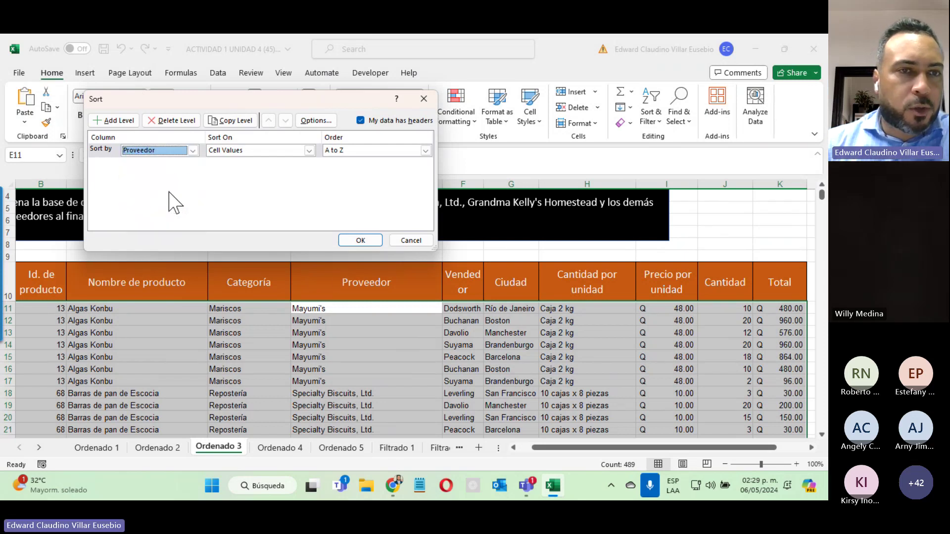
pyautogui.click(251, 150)
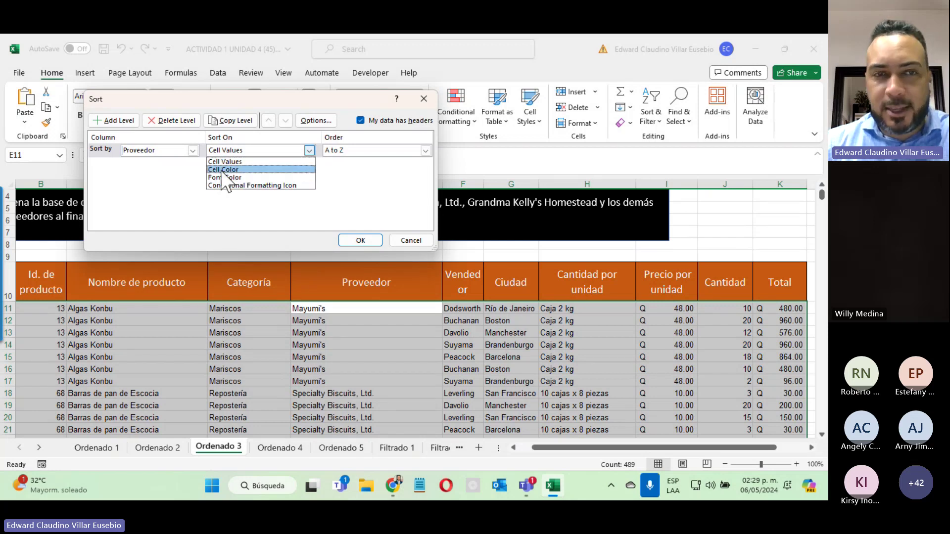
pyautogui.click(420, 202)
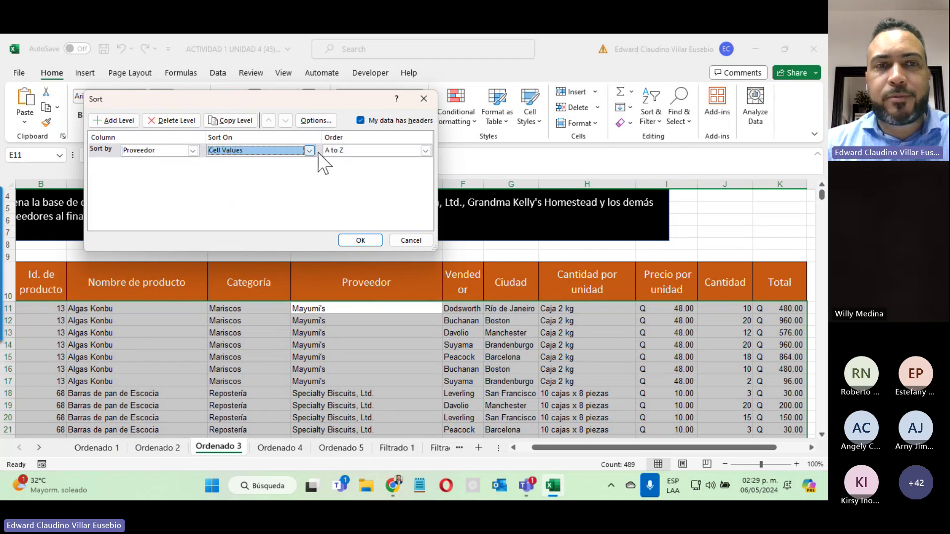
# Step: Add a new custom list for the sort order from the copied text "Leka Trading, Karkki Oy, Pavlova, Ltd., Grandma Kelly's Homestead"
pyautogui.click(390, 151)
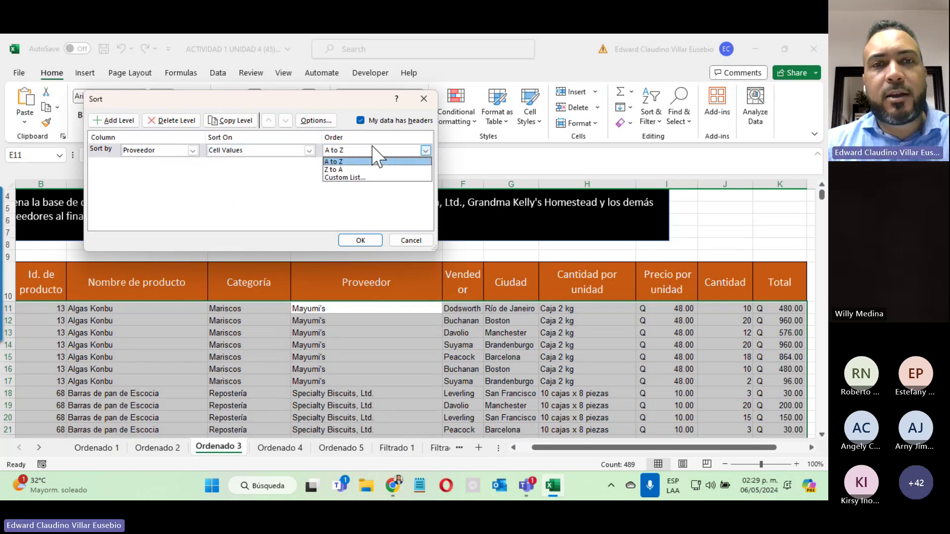
pyautogui.click(353, 178)
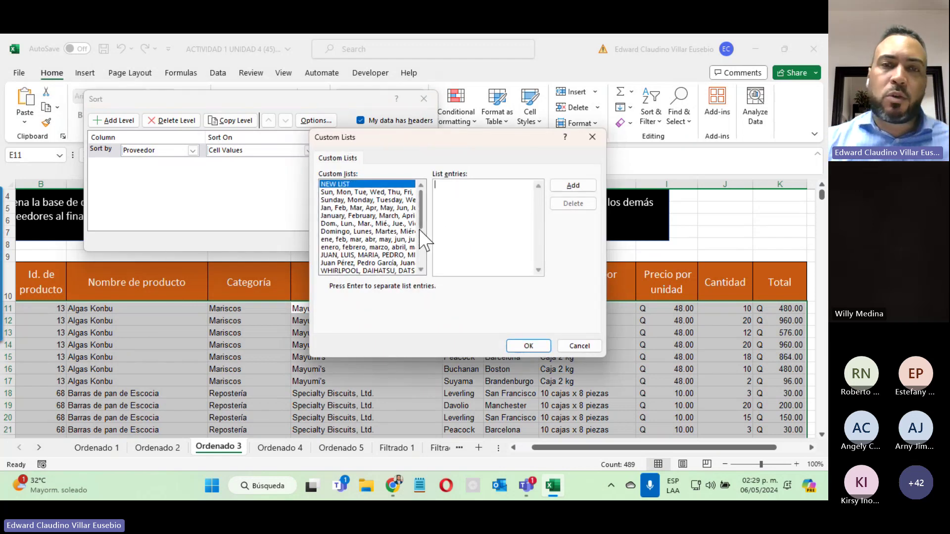
pyautogui.hotkey('ctrl', 'v')
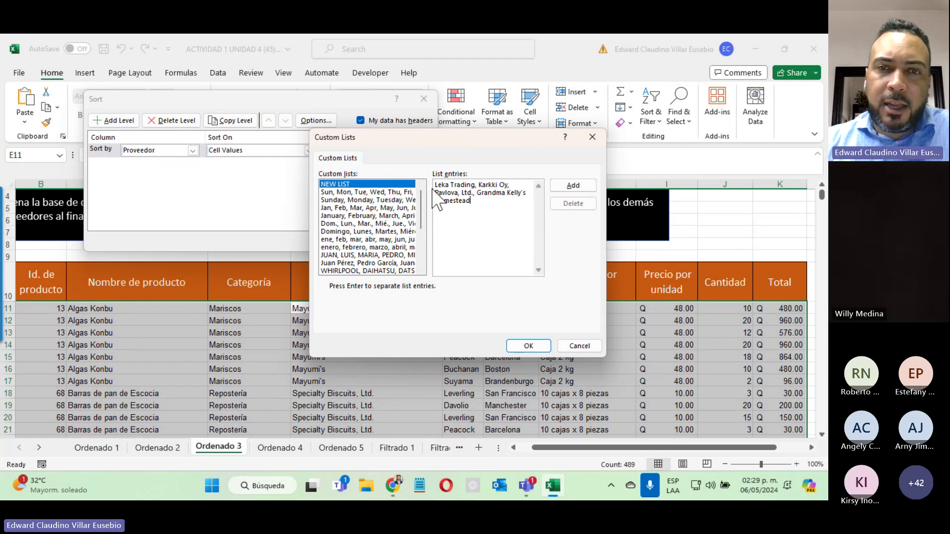
pyautogui.click(569, 186)
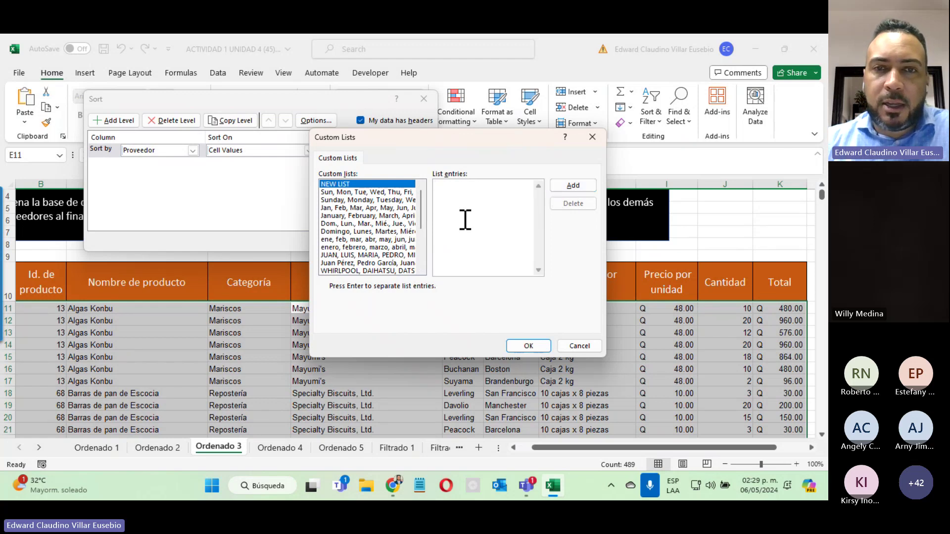
# Step: Choose the newly added Leka Trading list, the last custom list, as the sort order and apply the sort to the table
pyautogui.moveTo(425, 225); pyautogui.dragTo(423, 260)
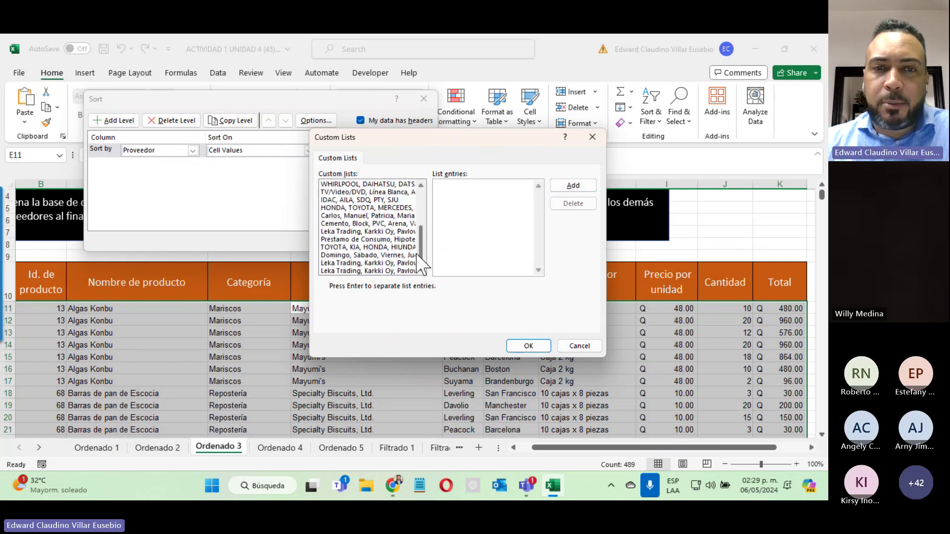
pyautogui.click(376, 271)
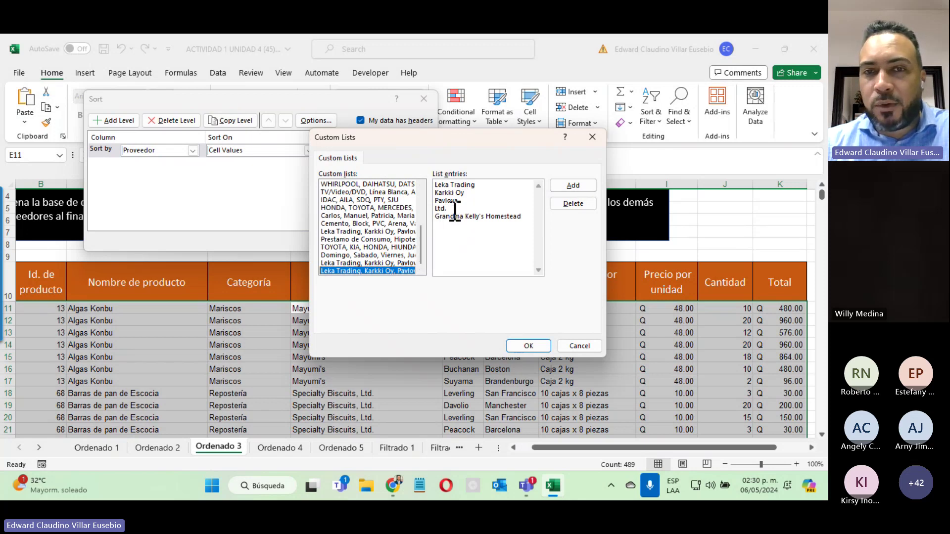
pyautogui.click(523, 345)
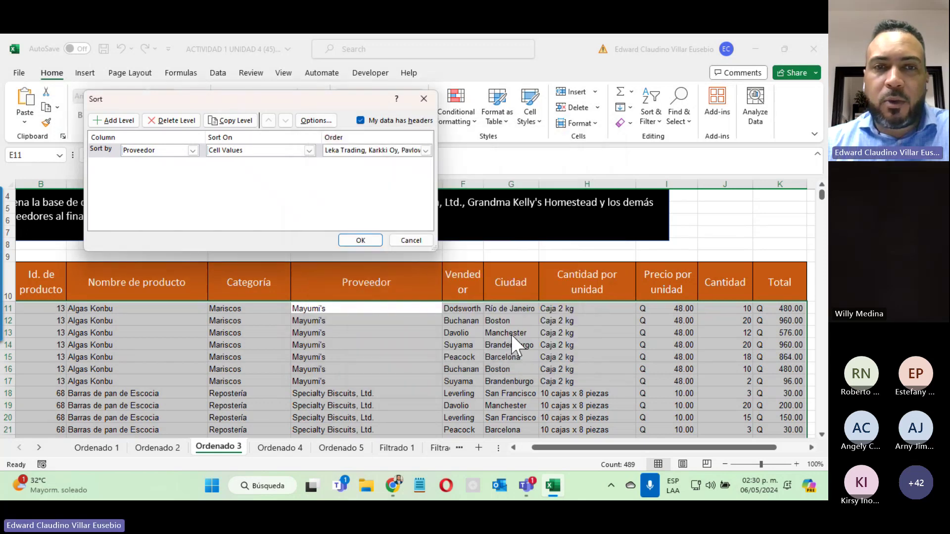
pyautogui.click(357, 241)
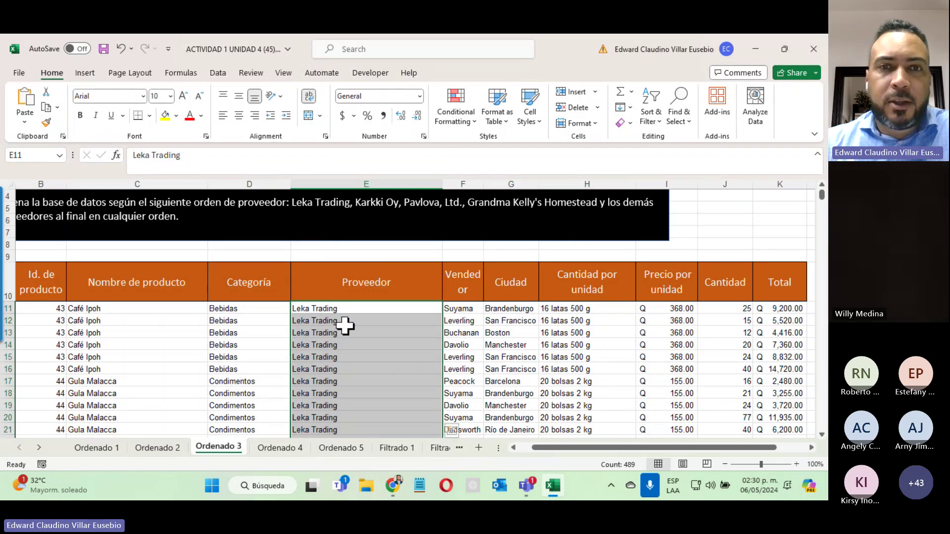
# Step: Check the supplier order in the sorted Proveedor column against the instruction box
pyautogui.scroll(-7, 345, 325)
pyautogui.scroll(-3, 345, 326)
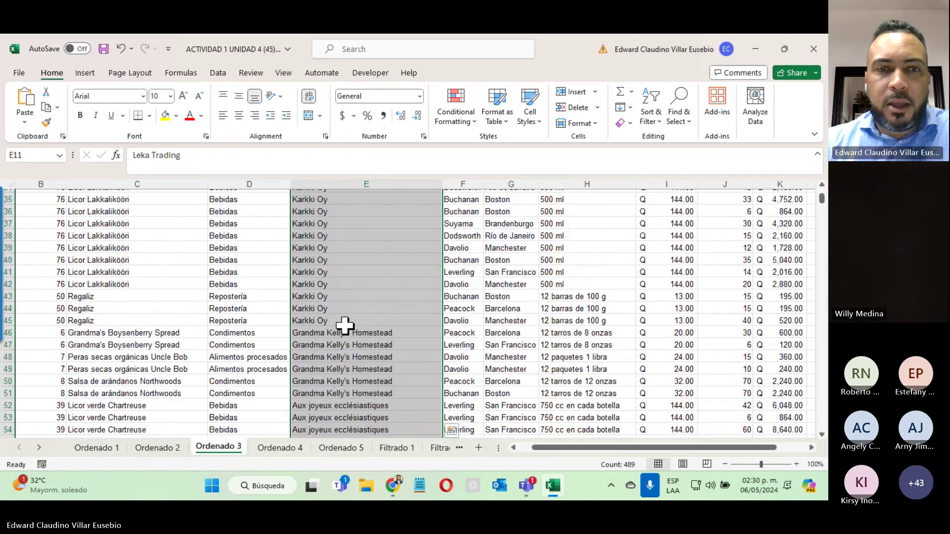
pyautogui.scroll(10, 343, 322)
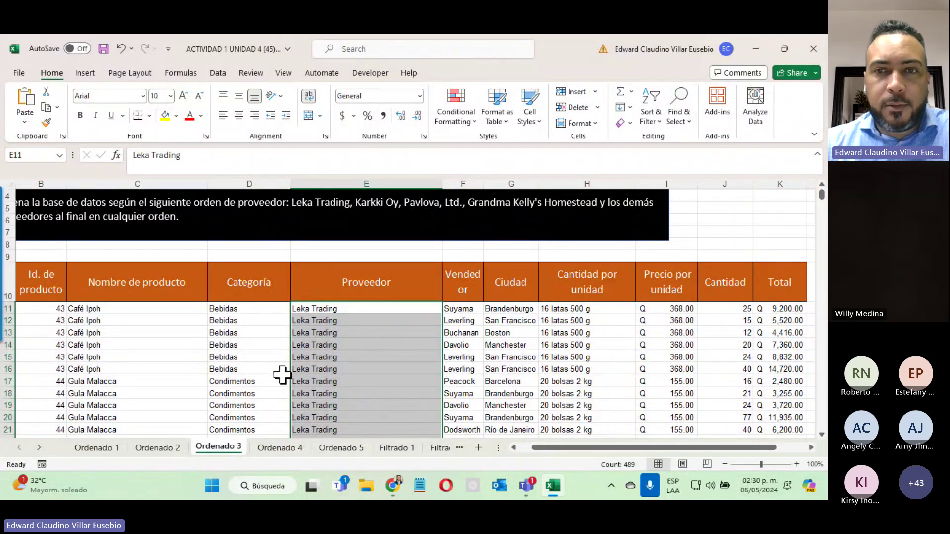
# Step: Review the lower rows of the sorted Proveedor column, down to the Grandma Kelly's Homestead entries and the suppliers that follow
pyautogui.scroll(-14, 282, 374)
pyautogui.scroll(4, 284, 372)
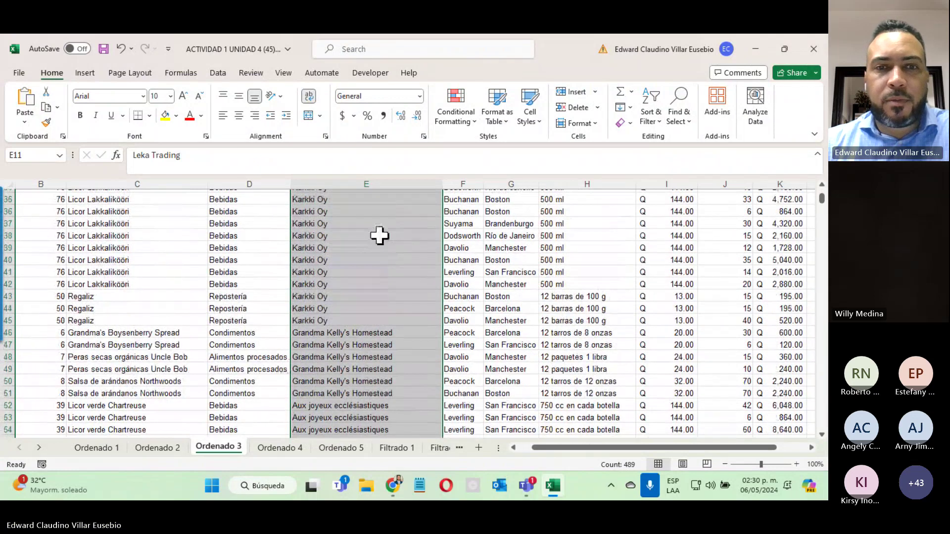
pyautogui.click(357, 345)
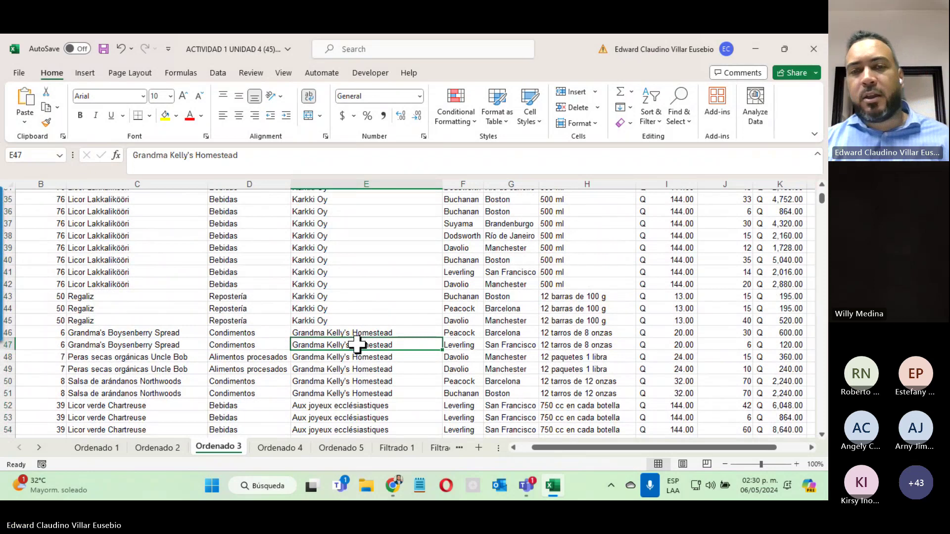
# Step: Switch to the Teams meeting window to check the meeting, and return to the Excel workbook
pyautogui.moveTo(537, 493)
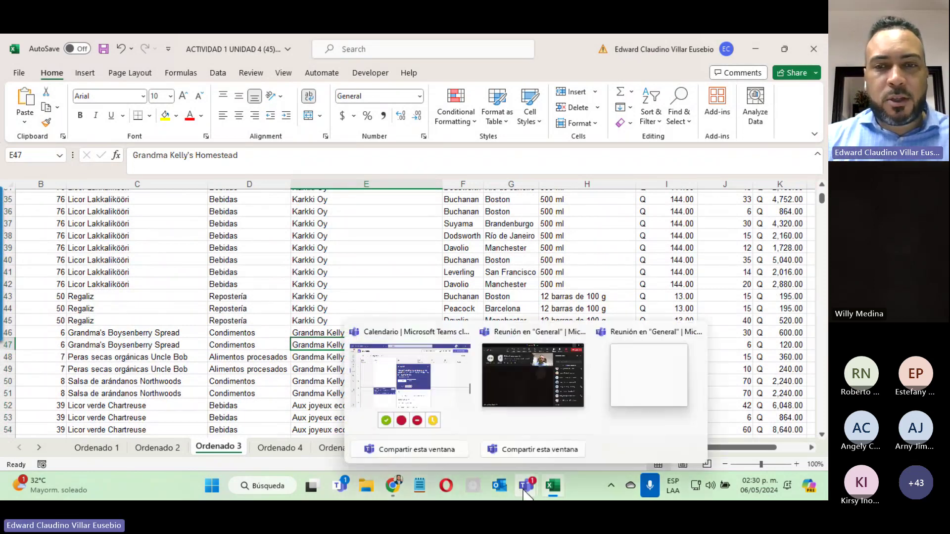
pyautogui.click(629, 396)
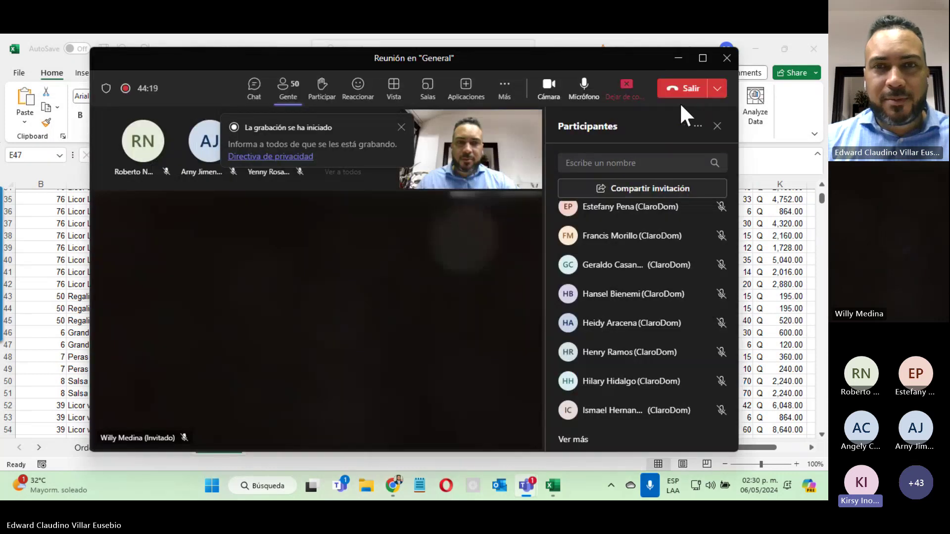
pyautogui.click(678, 58)
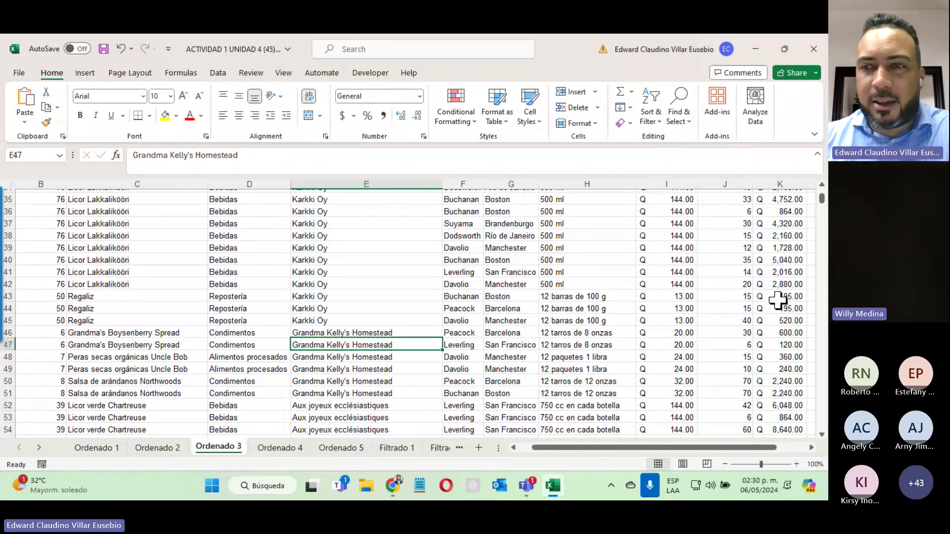
# Step: Go to the Ordenado 4 sheet and show its instruction for sorting by text colour
pyautogui.click(275, 449)
pyautogui.scroll(20, 278, 430)
pyautogui.scroll(2, 280, 430)
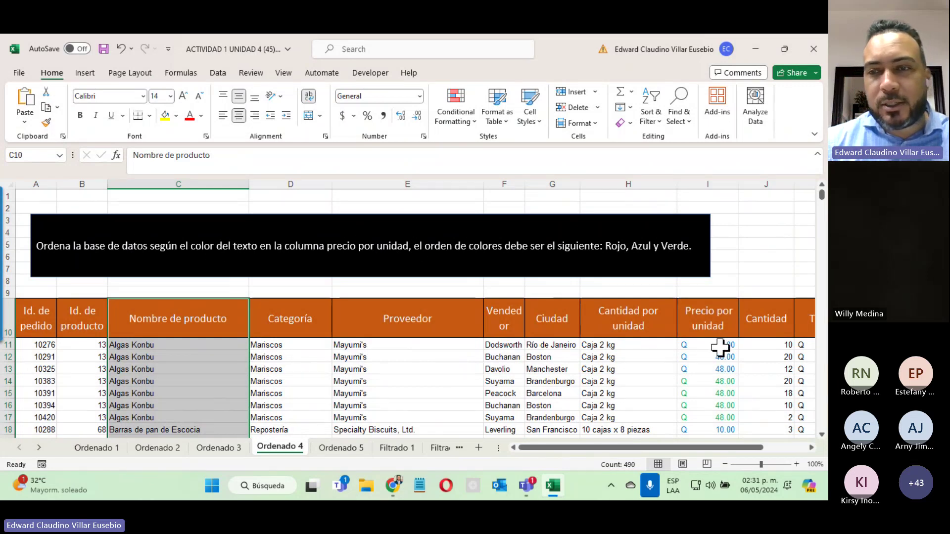
# Step: Review the text colours in the Precio por unidad column and select all its values from I11 down
pyautogui.click(704, 347)
pyautogui.scroll(-3, 687, 371)
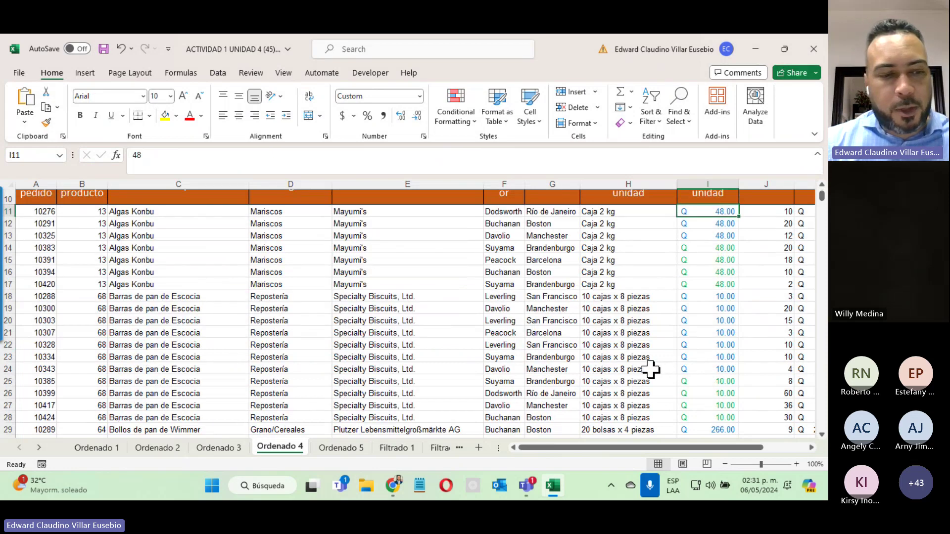
pyautogui.scroll(3, 645, 369)
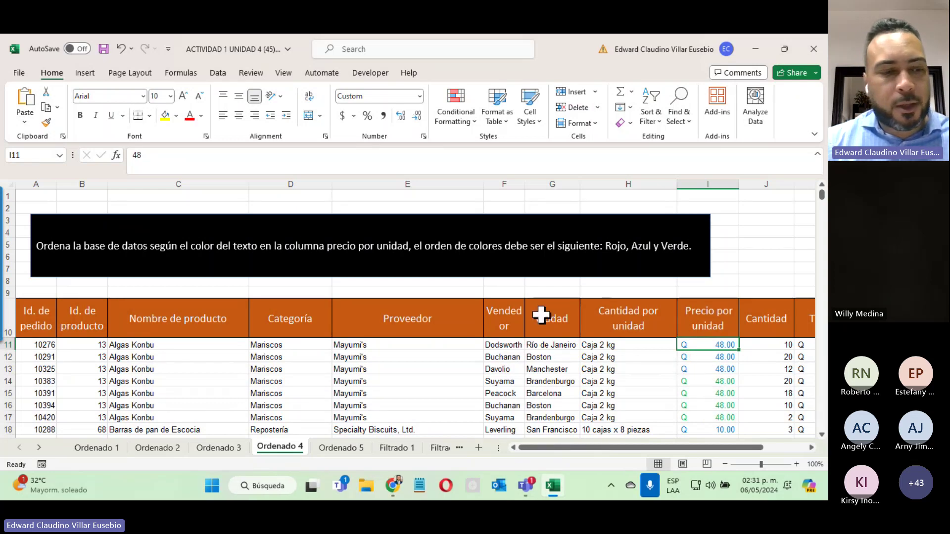
pyautogui.hotkey('ctrl', 'shift', 'Down')
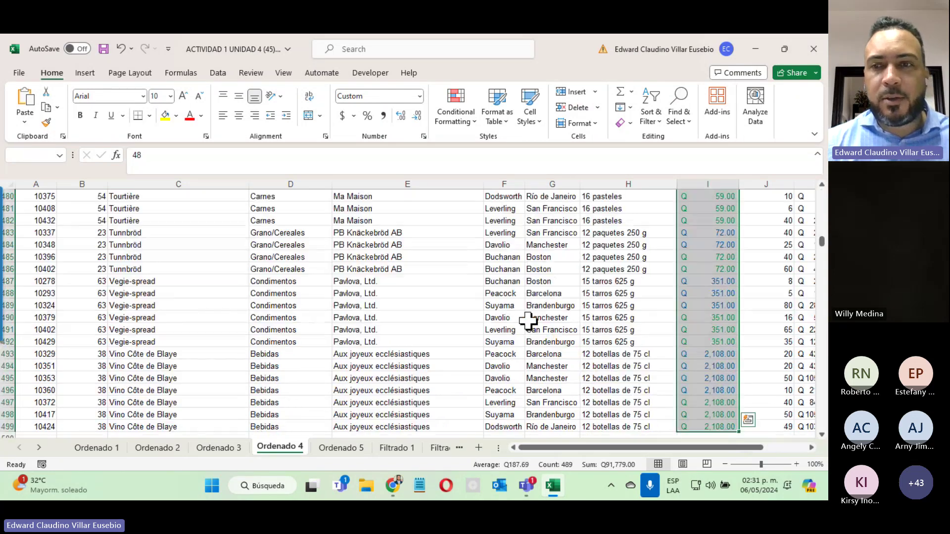
pyautogui.scroll(10, 615, 333)
pyautogui.scroll(20, 614, 332)
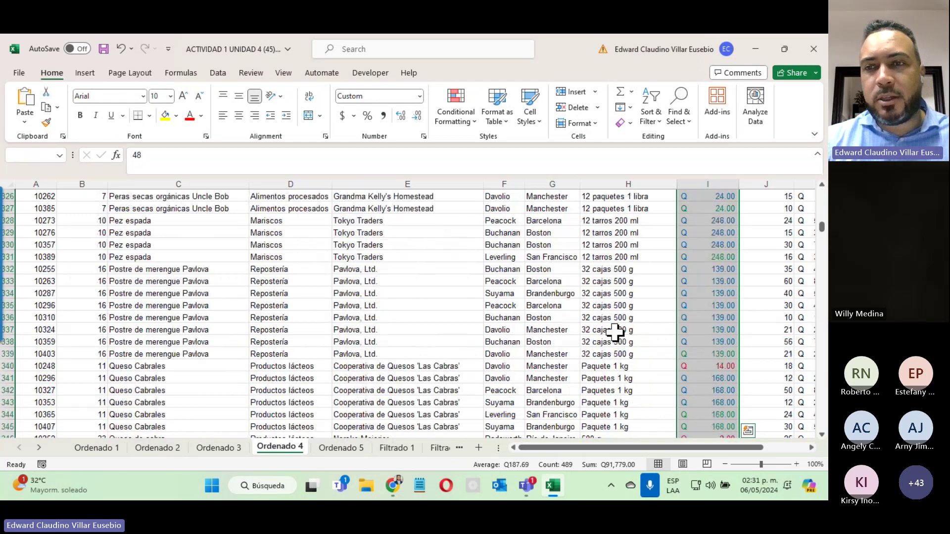
pyautogui.scroll(20, 615, 332)
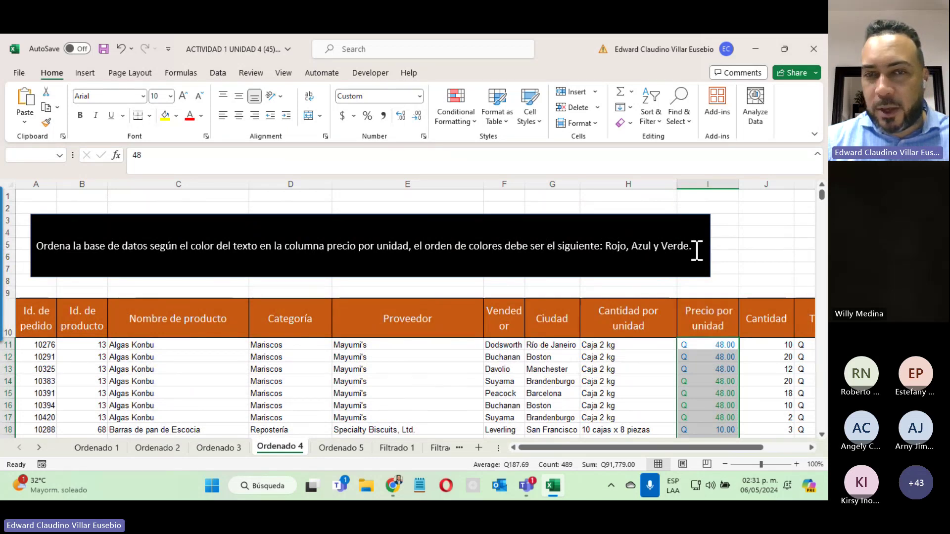
# Step: Start a custom sort with the selection expanded to the whole table, keeping the instruction text uncovered by the dialog
pyautogui.click(648, 111)
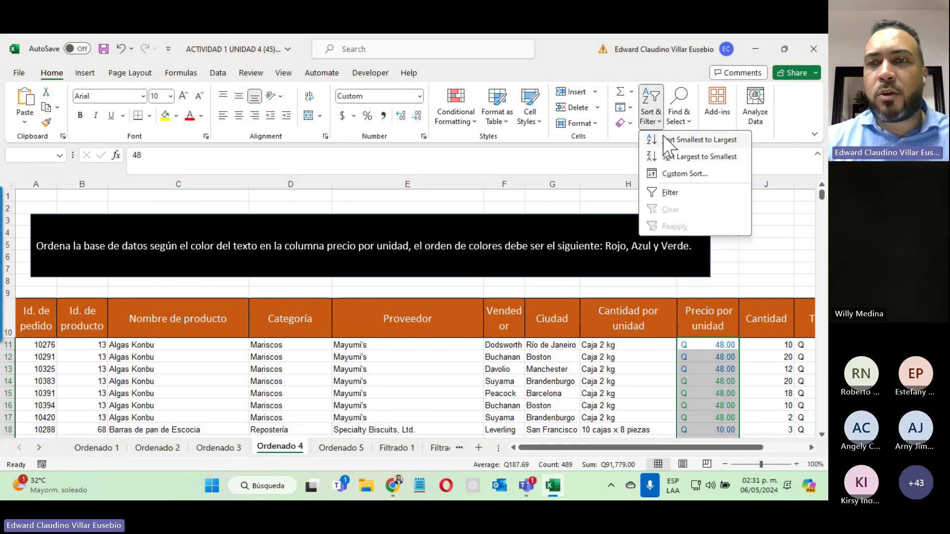
pyautogui.click(675, 176)
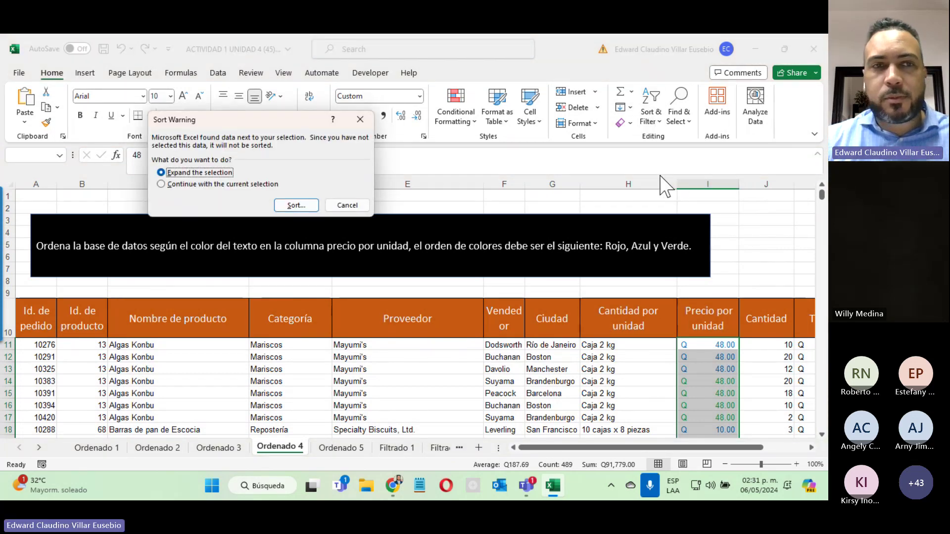
pyautogui.click(297, 206)
pyautogui.moveTo(292, 102); pyautogui.dragTo(384, 62)
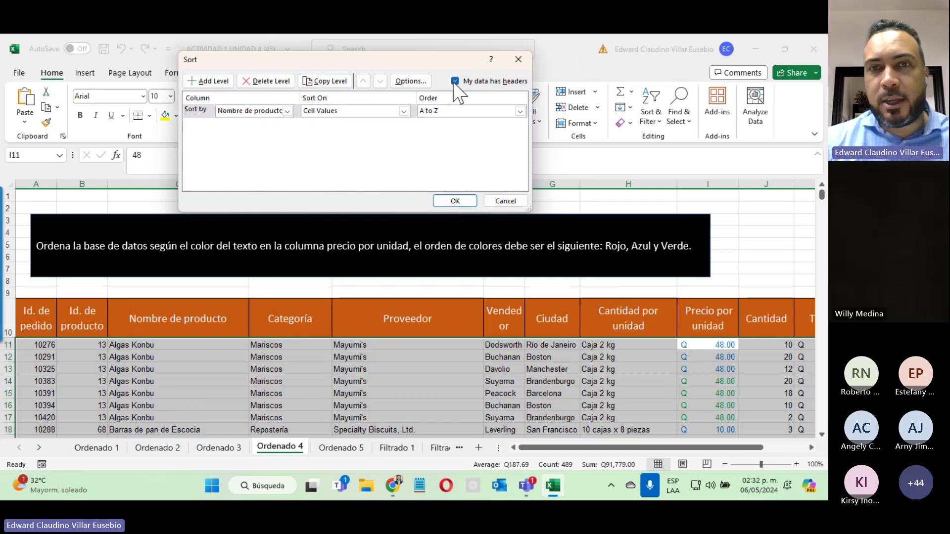
# Step: Compare the sort's column choices with and without the data headers option, leaving headers enabled
pyautogui.click(500, 81)
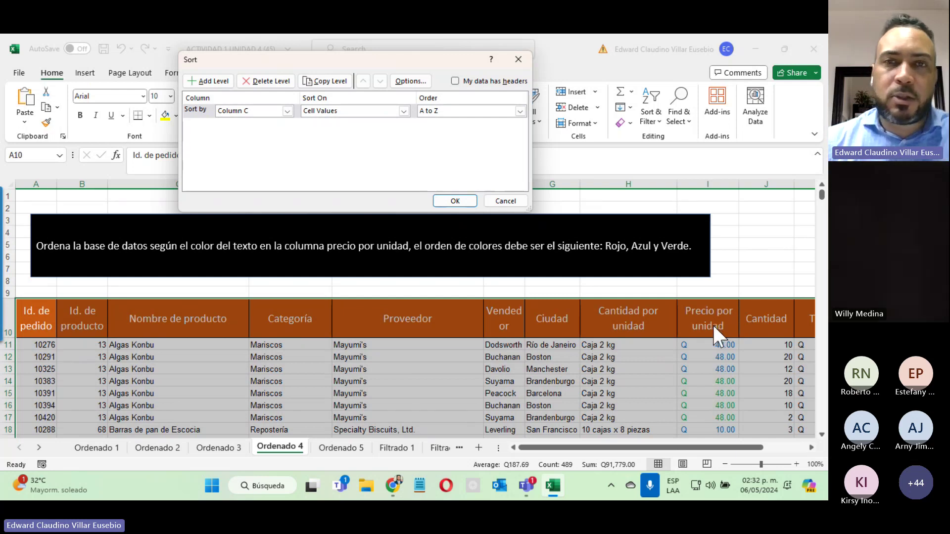
pyautogui.click(455, 81)
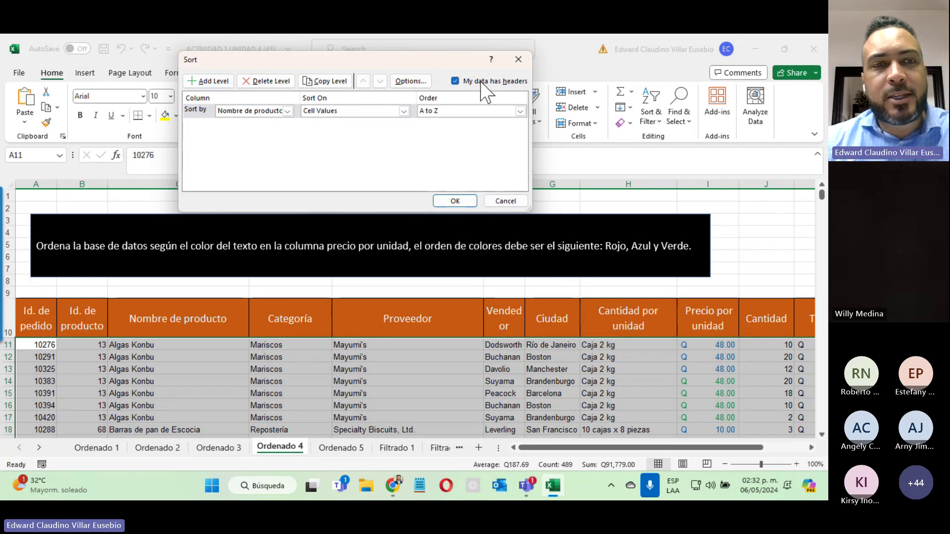
pyautogui.click(287, 110)
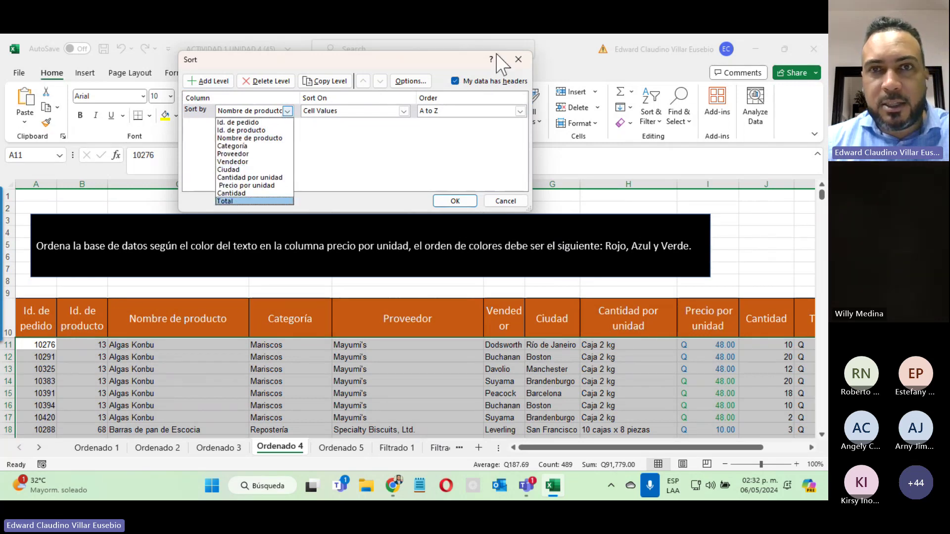
pyautogui.click(459, 92)
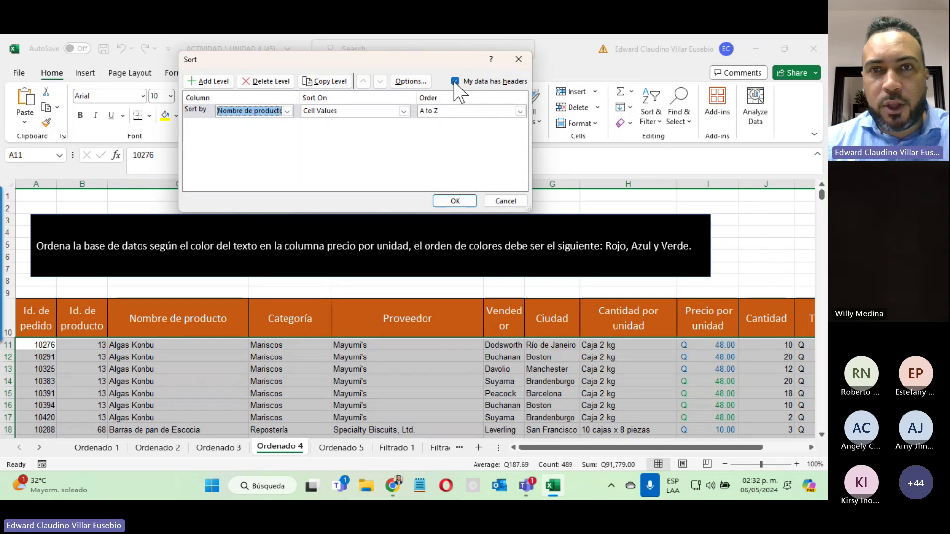
pyautogui.click(455, 80)
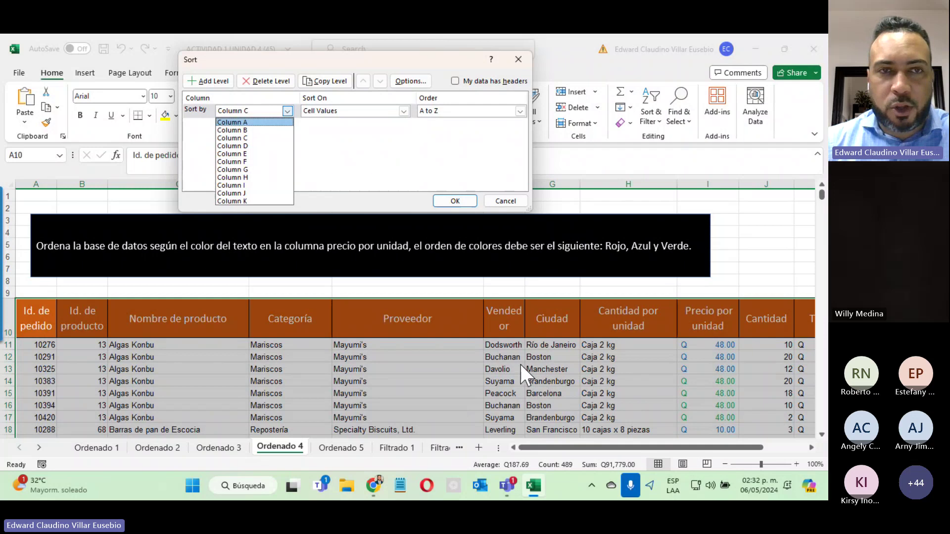
pyautogui.click(454, 81)
pyautogui.click(454, 80)
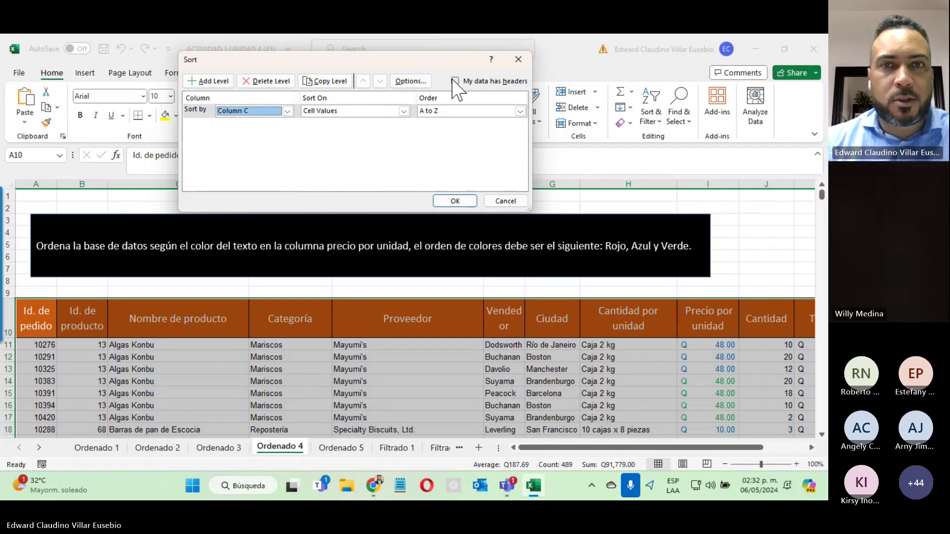
# Step: Set the first sort level to the Precio por unidad column
pyautogui.click(257, 112)
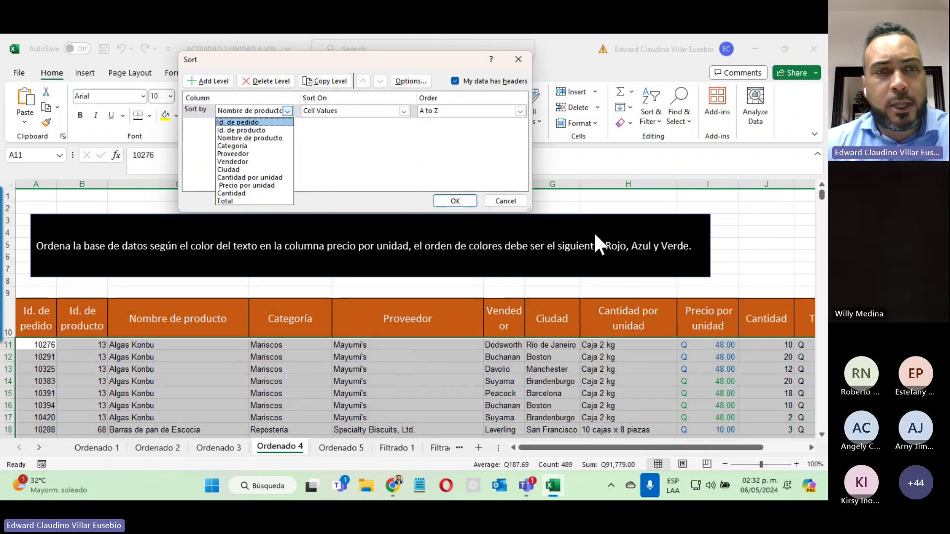
pyautogui.click(243, 186)
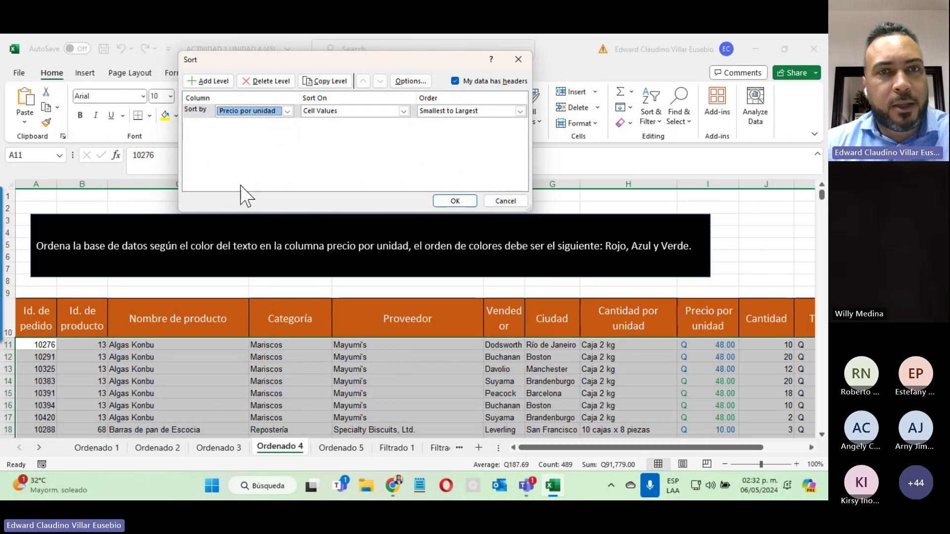
pyautogui.click(320, 112)
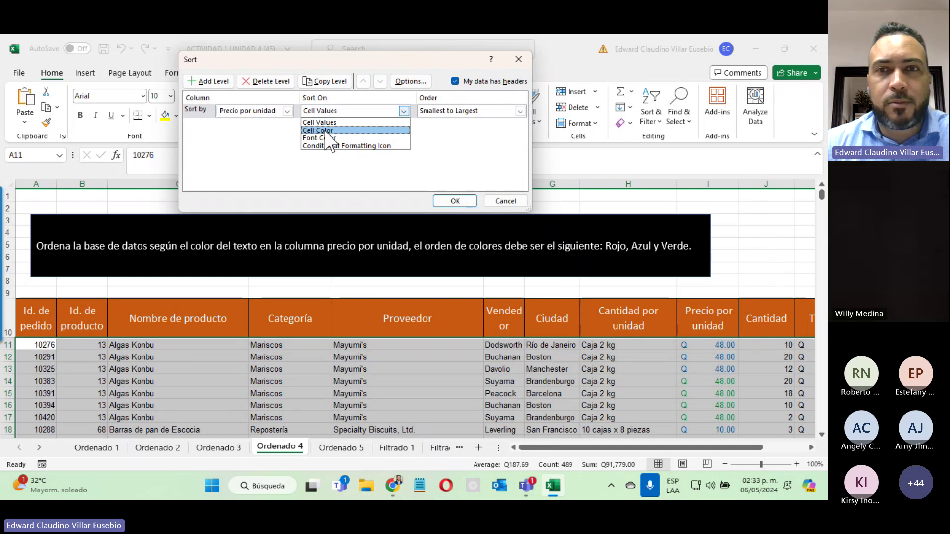
# Step: Switch to the Teams meeting for a moment and return to the Sort dialog in Excel
pyautogui.click(526, 486)
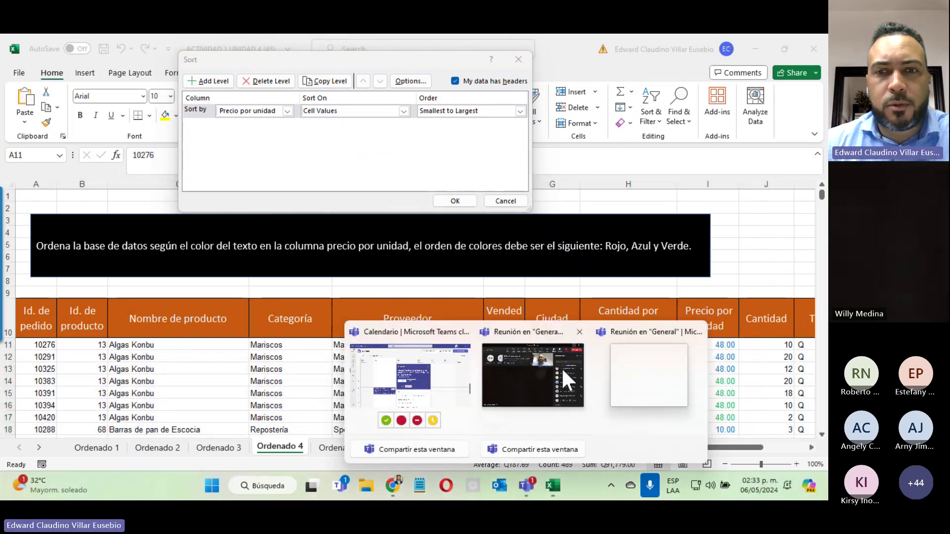
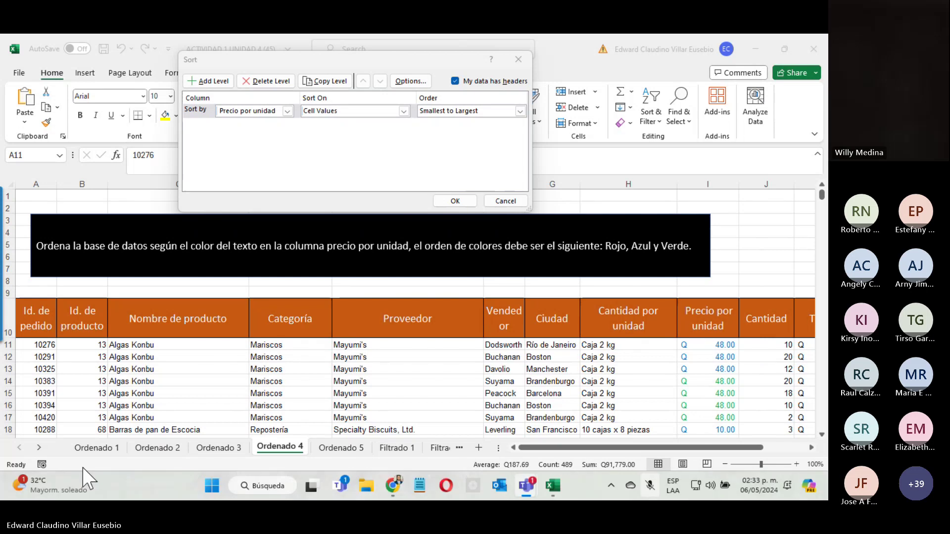
pyautogui.click(742, 342)
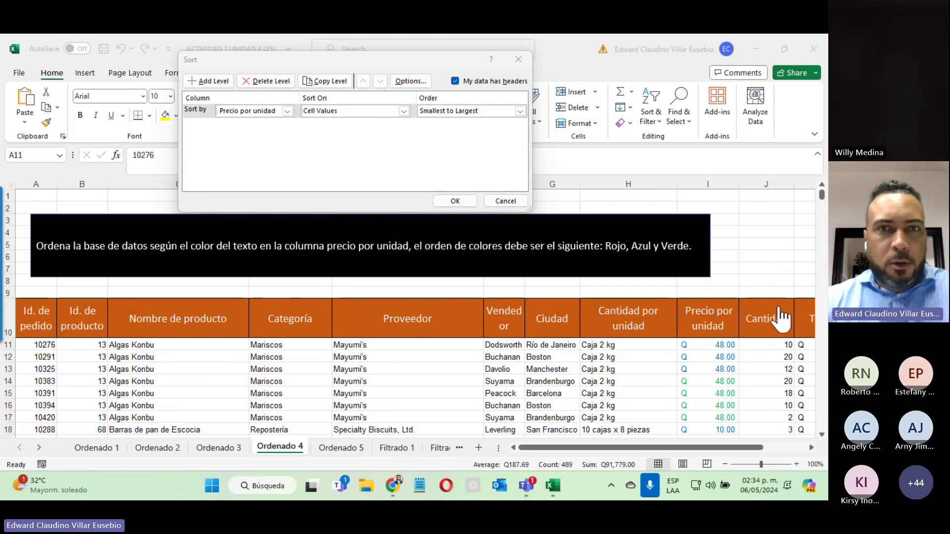
pyautogui.click(490, 180)
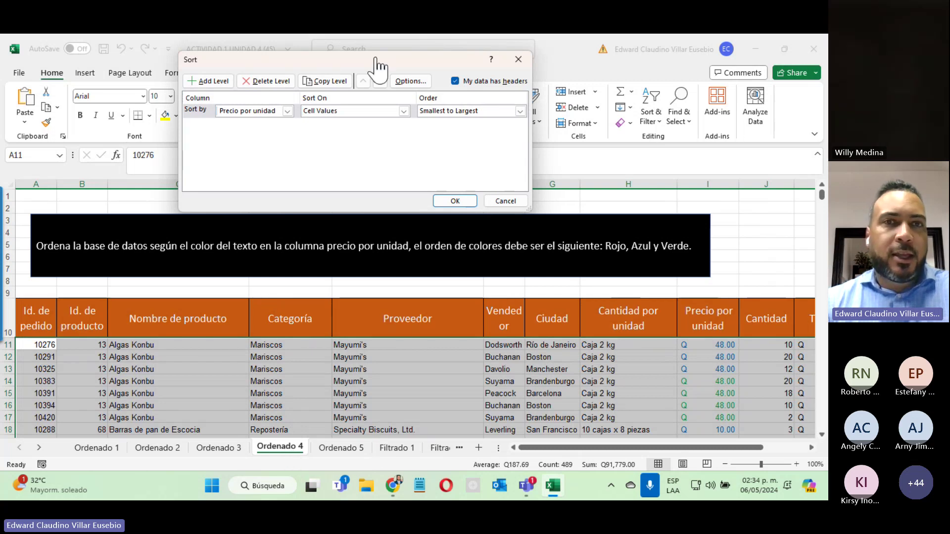
# Step: Sort the first Precio por unidad level on Font Color with red on top
pyautogui.click(325, 119)
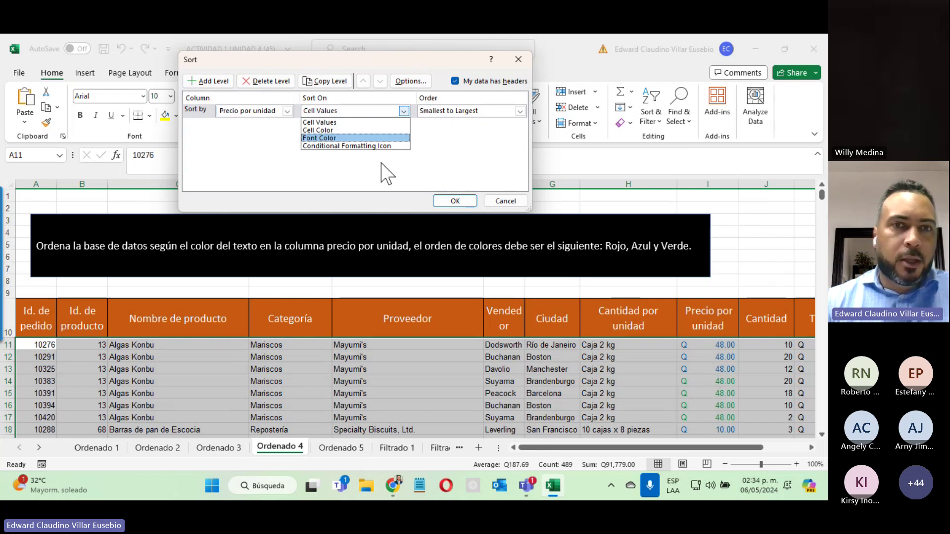
pyautogui.click(319, 138)
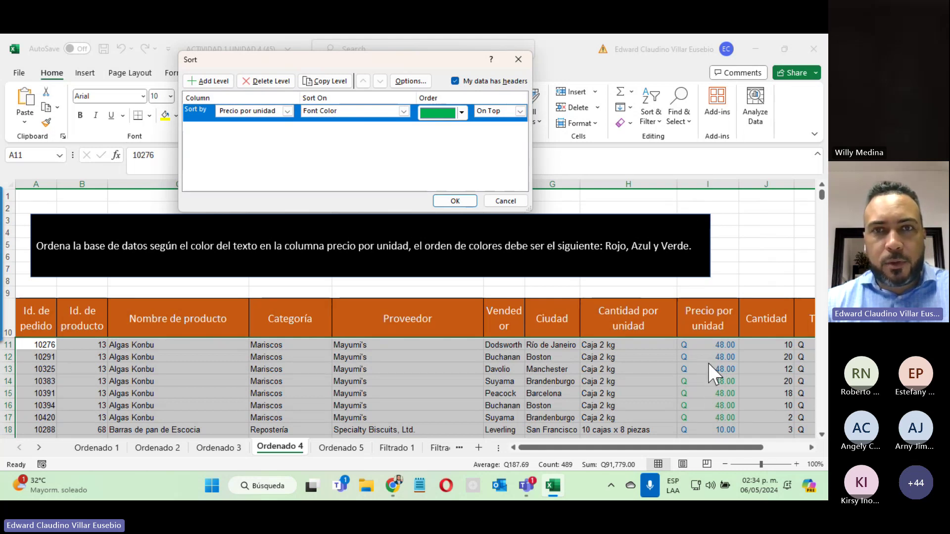
pyautogui.click(462, 112)
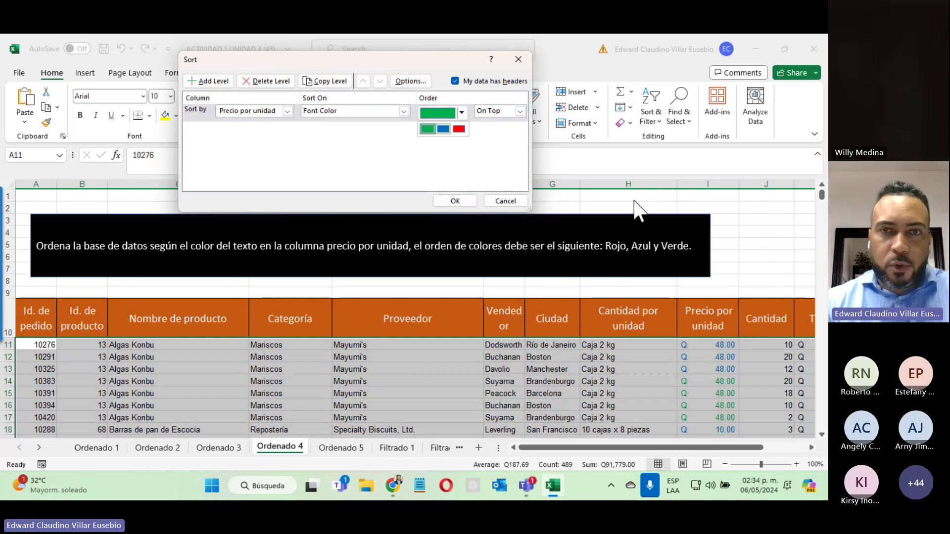
pyautogui.click(458, 129)
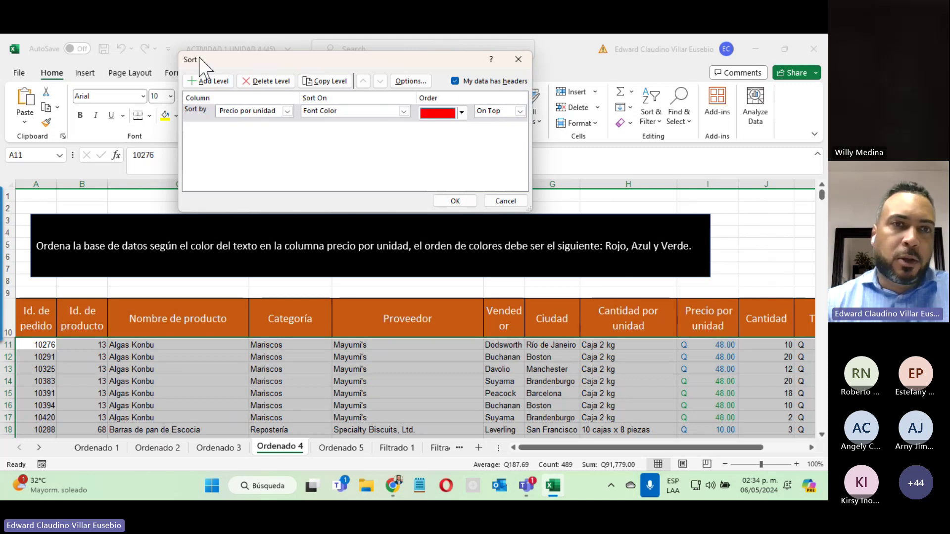
# Step: Add a second sort level for Precio por unidad by Font Color with blue on top
pyautogui.click(193, 82)
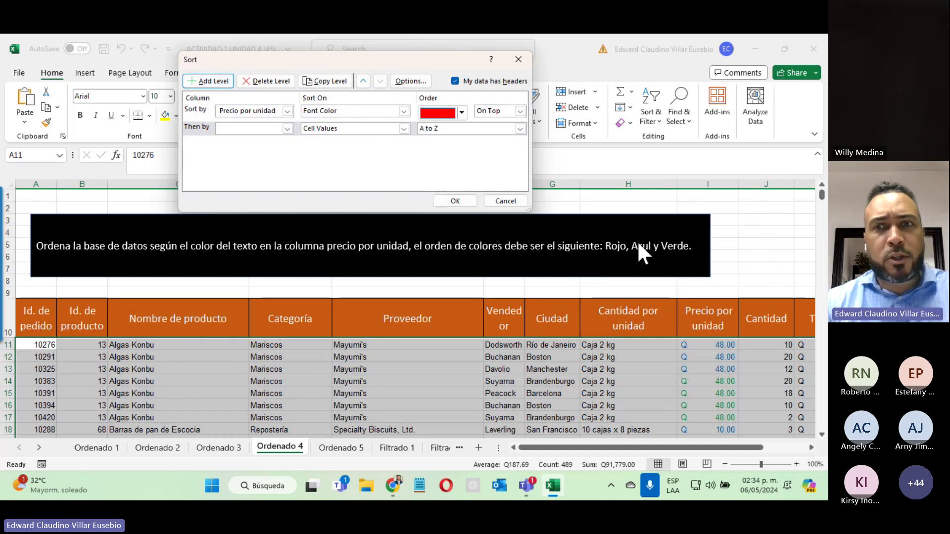
pyautogui.click(287, 129)
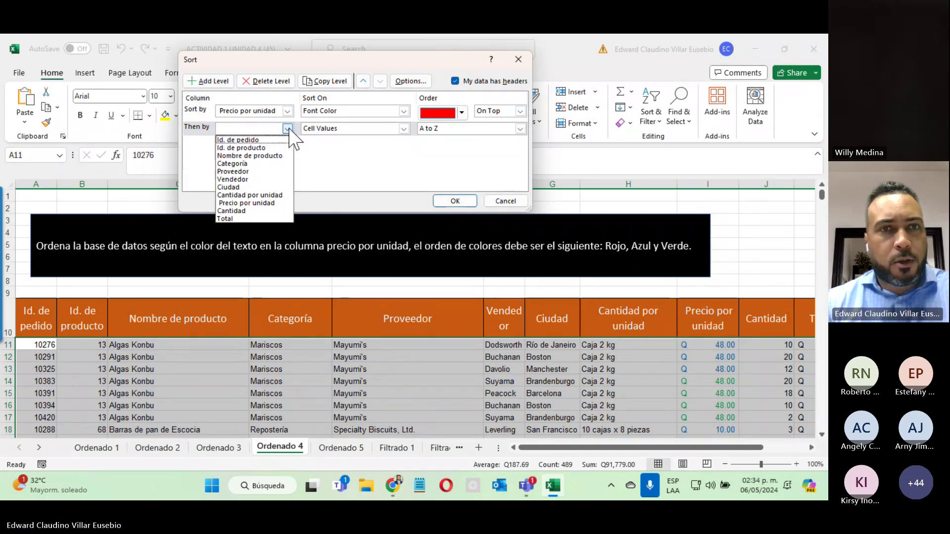
pyautogui.click(250, 203)
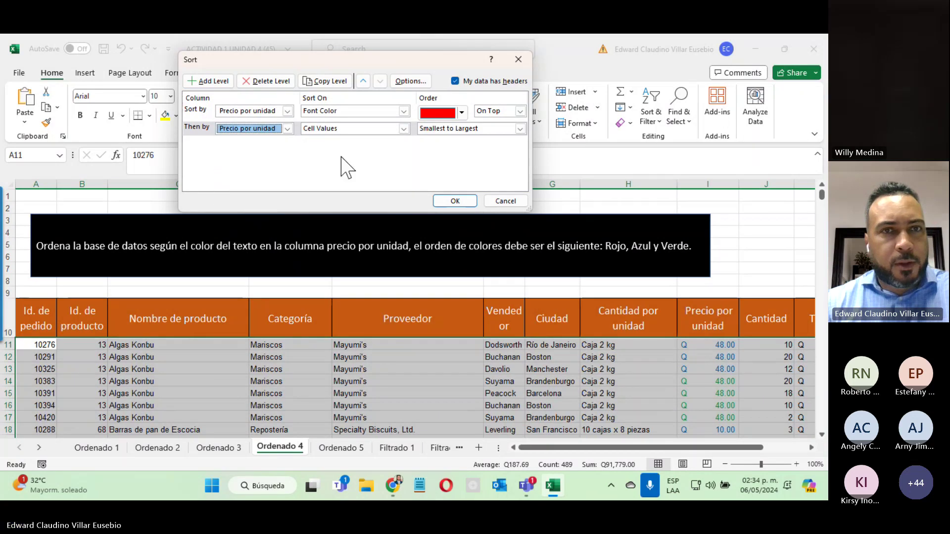
pyautogui.click(404, 129)
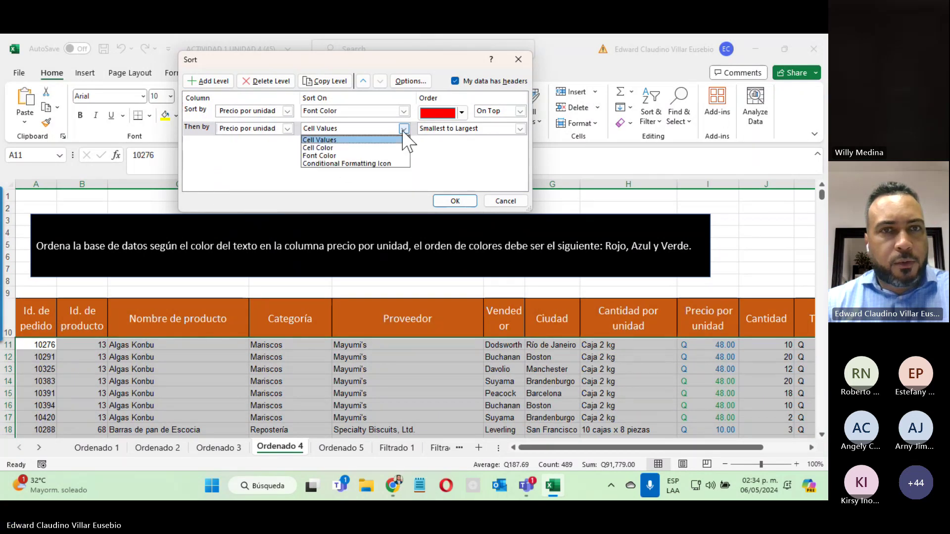
pyautogui.click(383, 158)
pyautogui.click(462, 130)
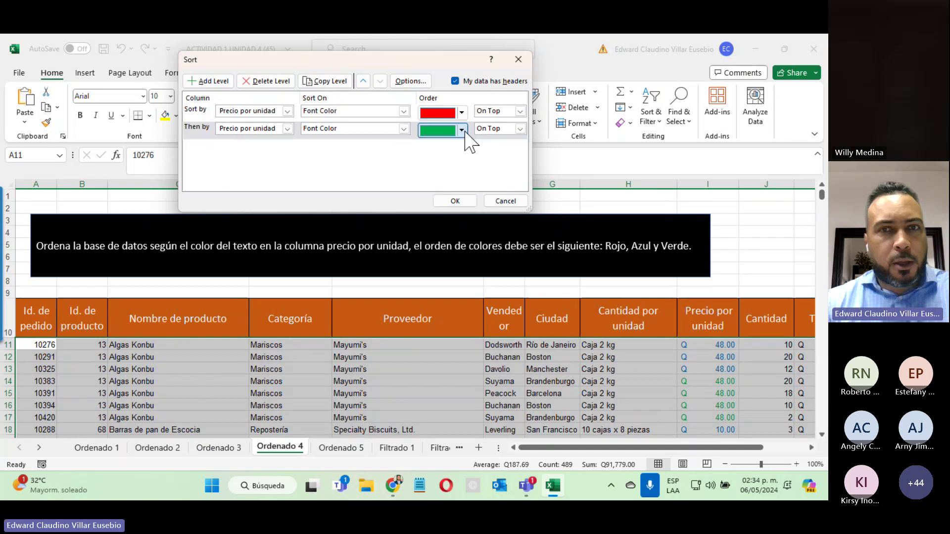
pyautogui.click(444, 150)
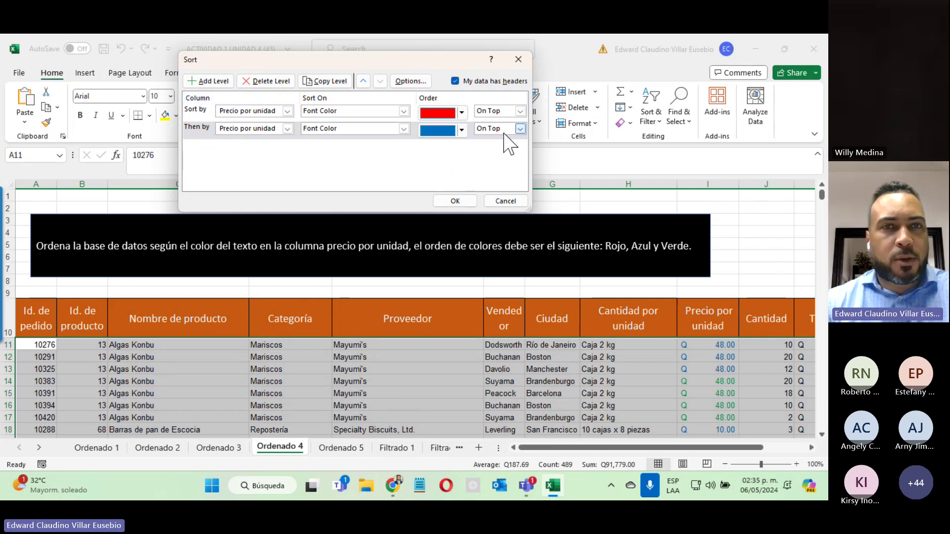
# Step: Duplicate the blue sort level, set the copy to green on top, and apply the three-level sort
pyautogui.click(199, 133)
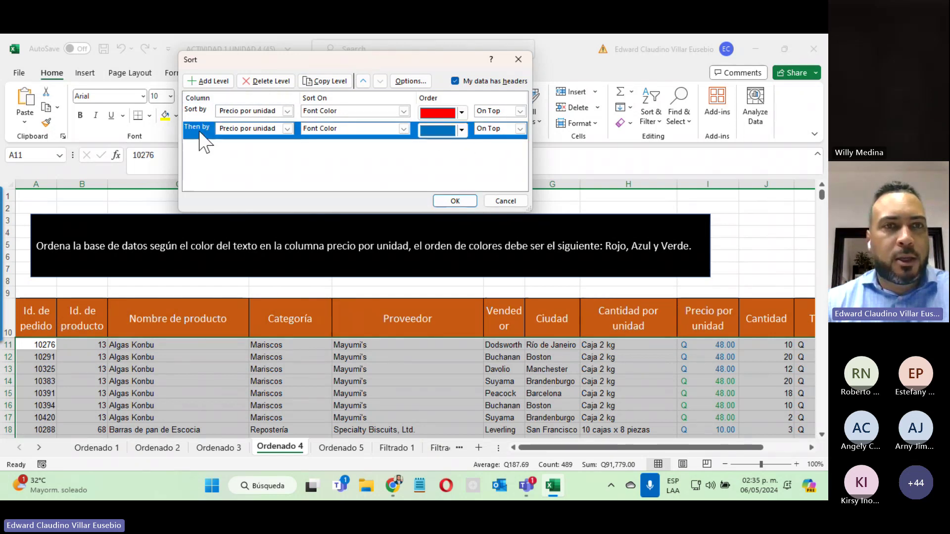
pyautogui.click(326, 81)
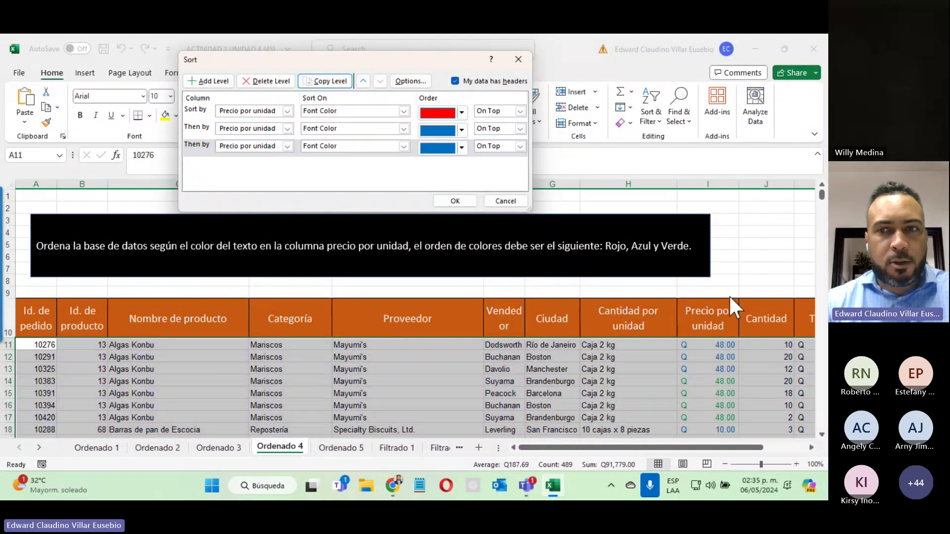
pyautogui.click(462, 147)
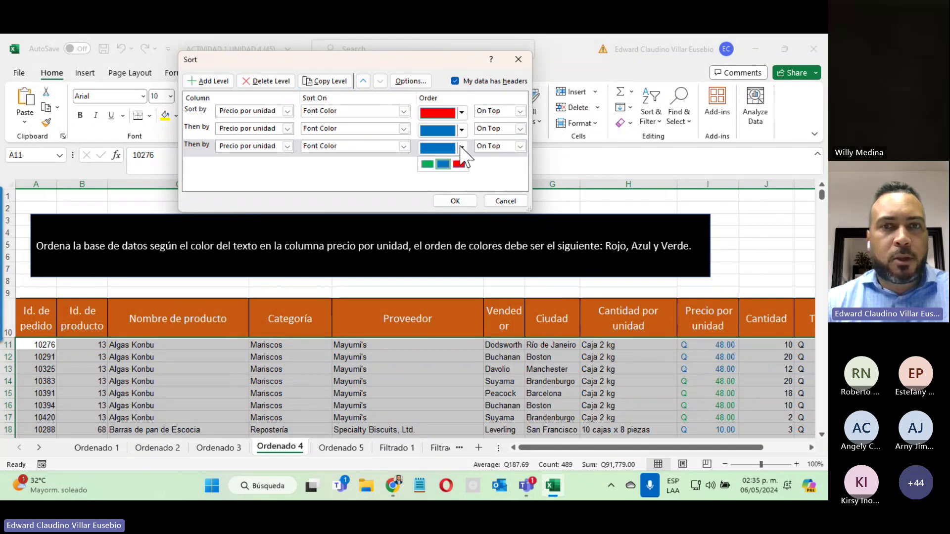
pyautogui.click(426, 164)
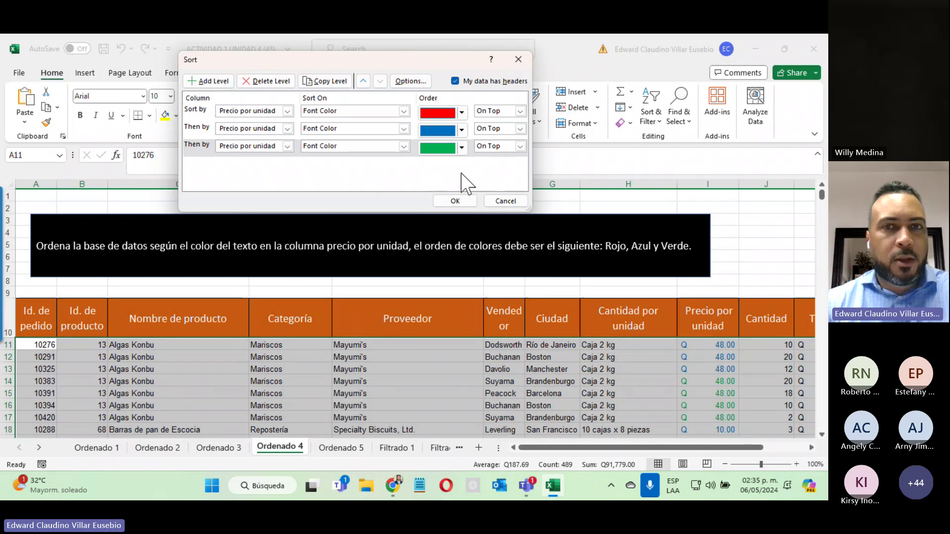
pyautogui.click(446, 201)
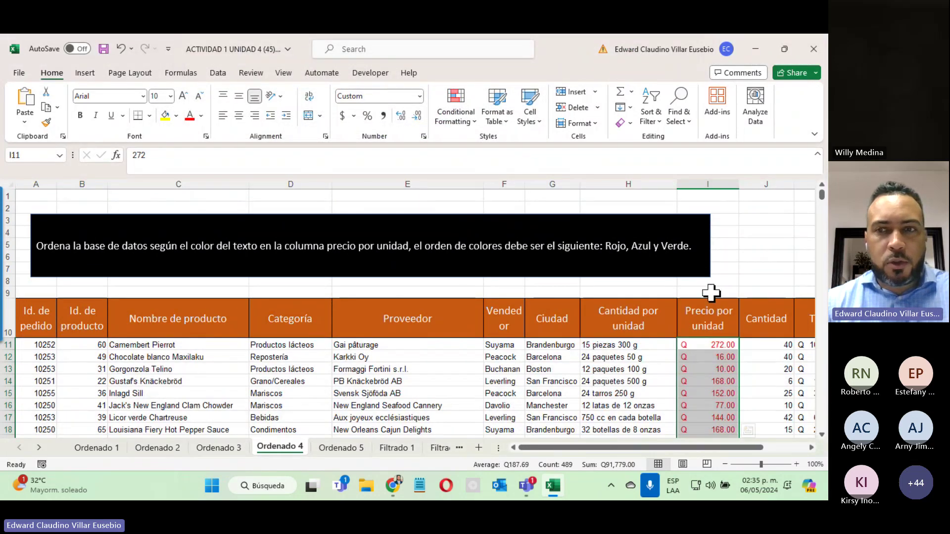
pyautogui.scroll(-14, 724, 353)
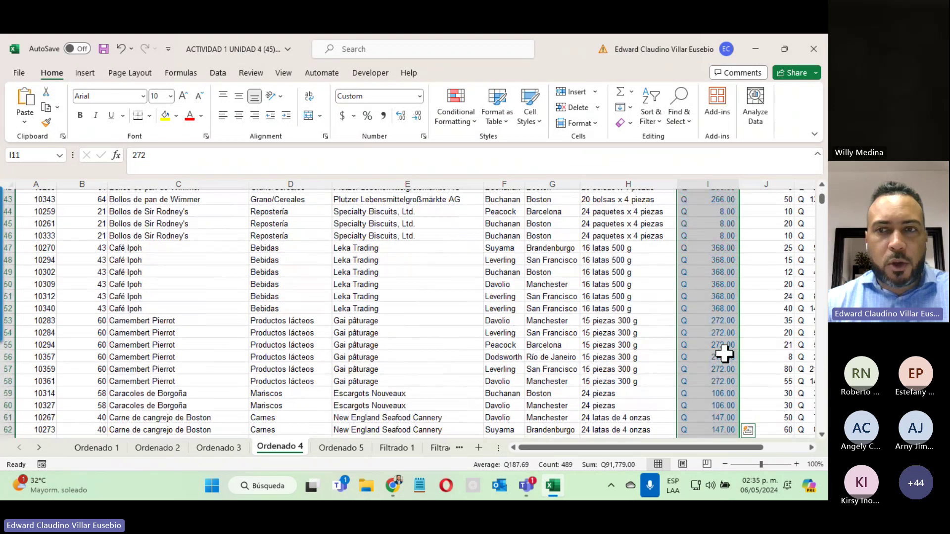
pyautogui.scroll(-20, 724, 352)
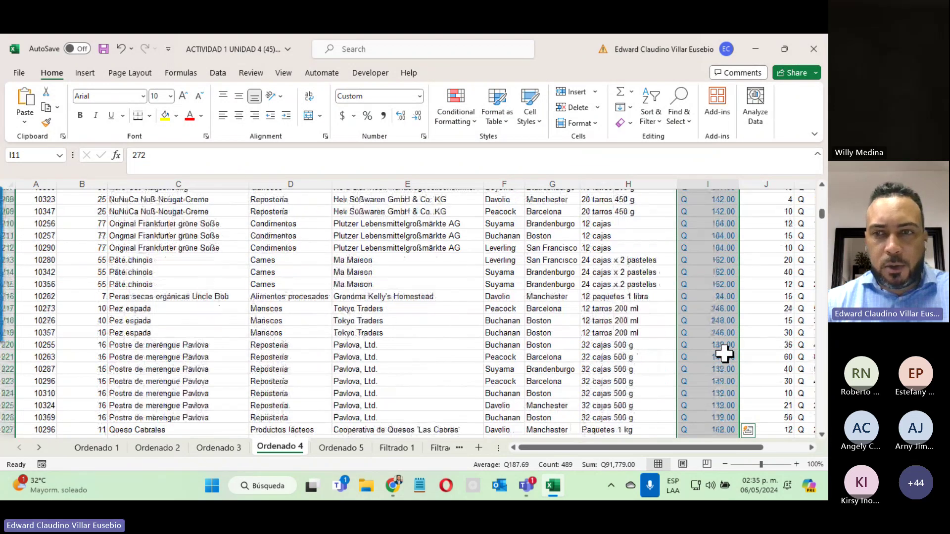
pyautogui.scroll(-20, 724, 353)
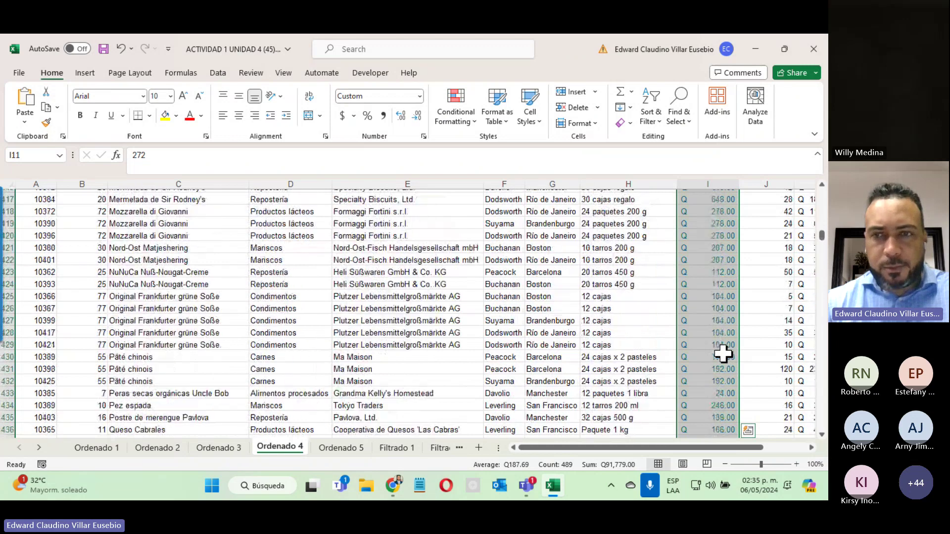
pyautogui.scroll(-20, 724, 353)
pyautogui.scroll(20, 724, 353)
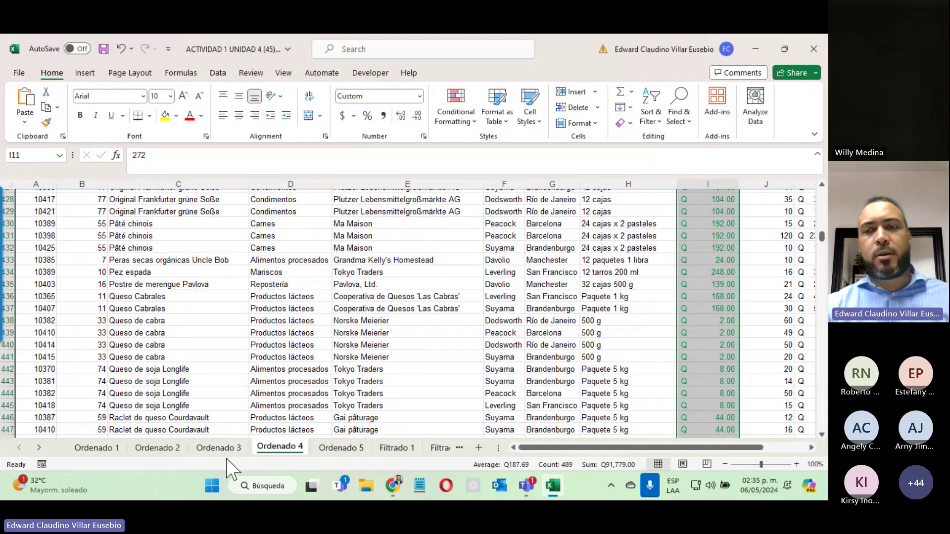
# Step: Examine the Ordenado 5 exercise: the fill colours in the Total column and the colour order its instructions require
pyautogui.click(332, 449)
pyautogui.moveTo(615, 451); pyautogui.dragTo(666, 451)
pyautogui.scroll(20, 665, 346)
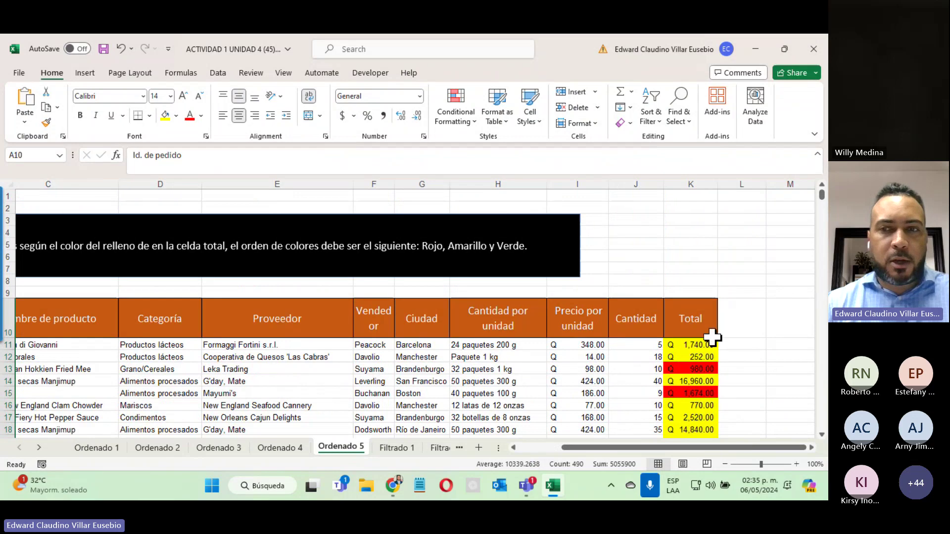
pyautogui.click(693, 313)
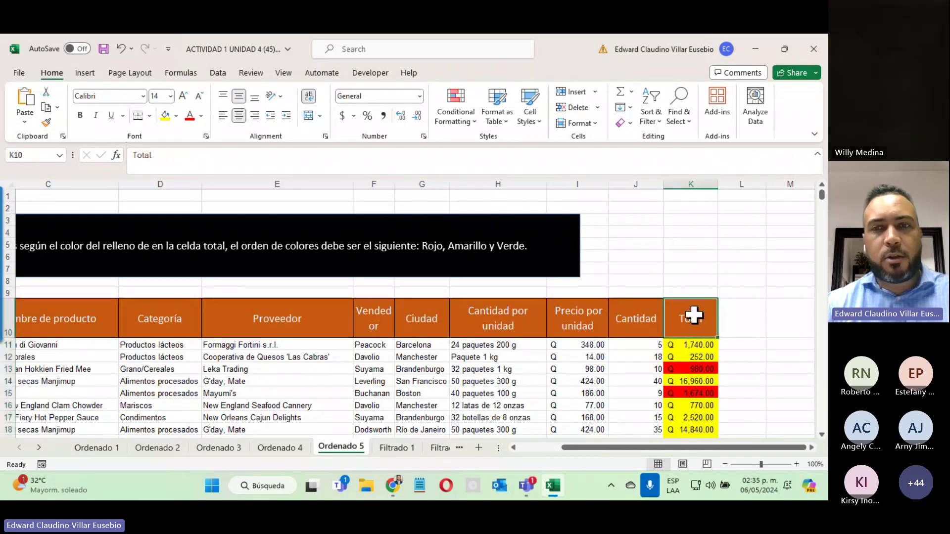
pyautogui.click(553, 311)
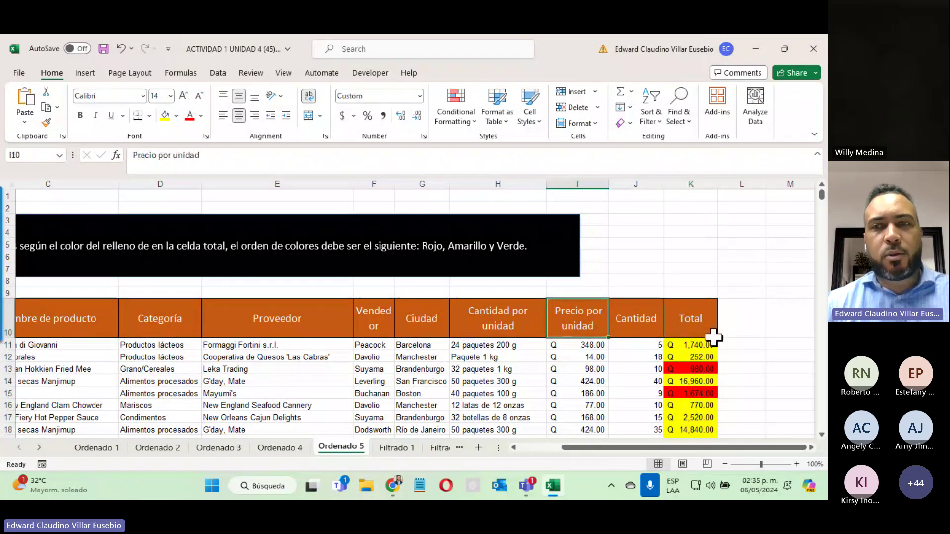
pyautogui.moveTo(690, 345); pyautogui.dragTo(688, 431)
pyautogui.click(686, 376)
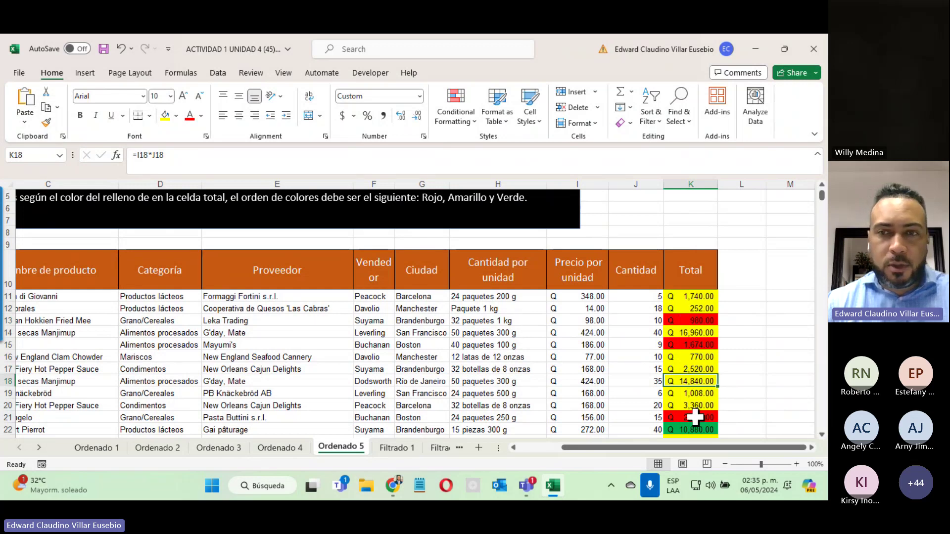
pyautogui.scroll(2, 700, 339)
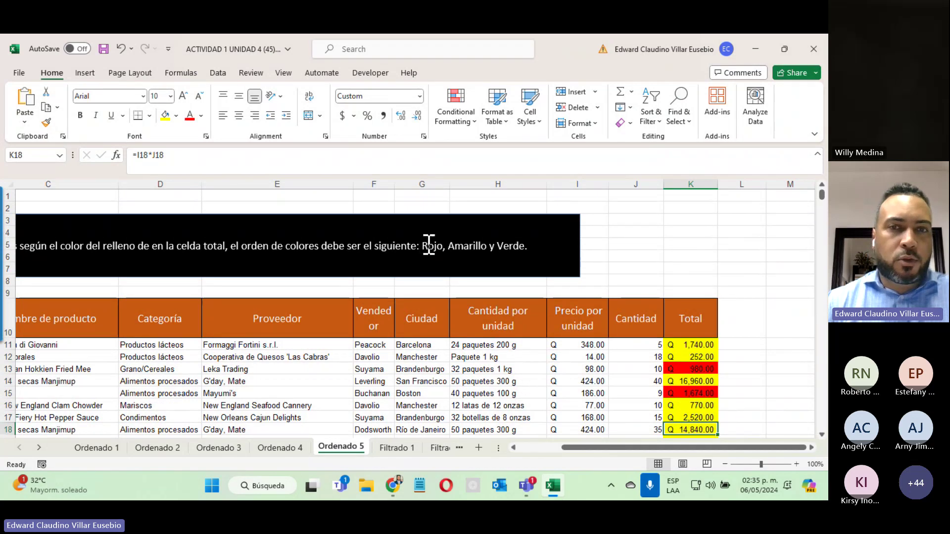
pyautogui.moveTo(427, 246); pyautogui.dragTo(522, 245)
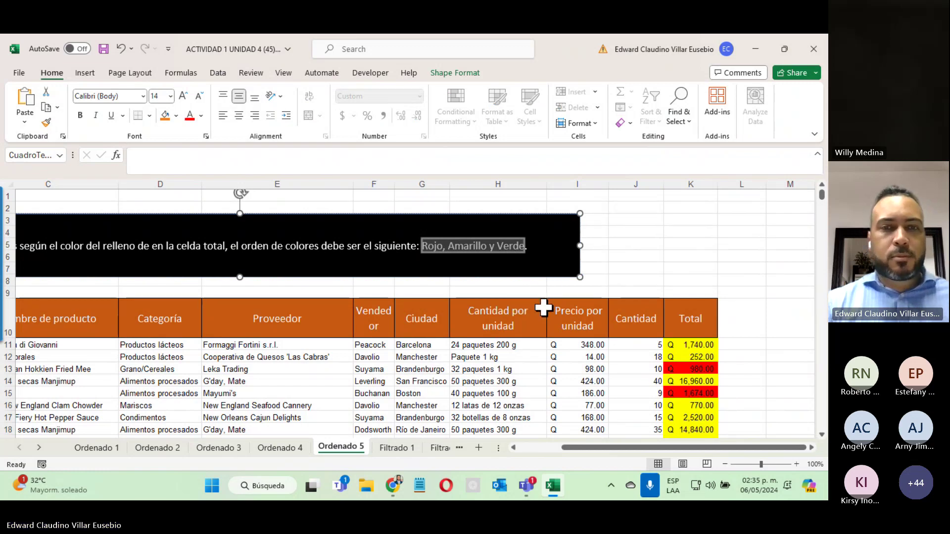
pyautogui.click(549, 382)
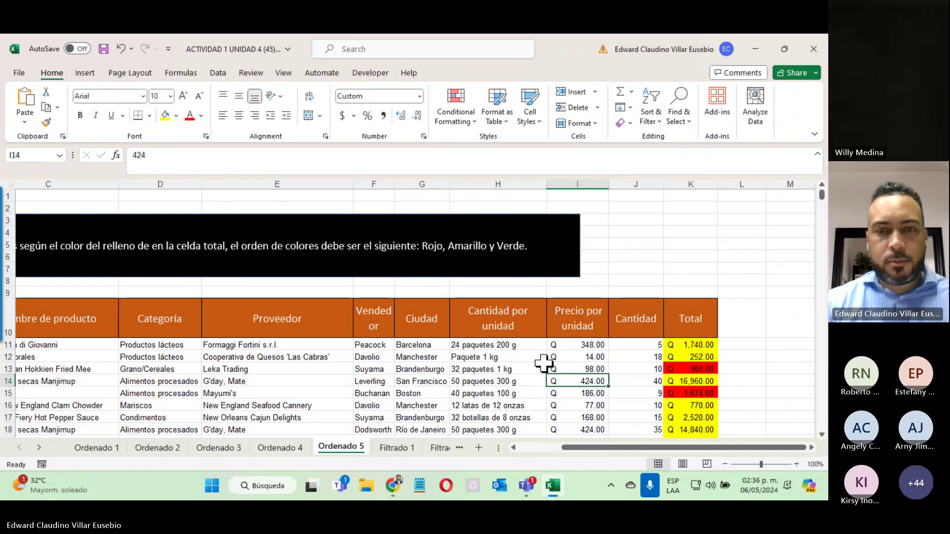
# Step: Open the Filtrado 1 sheet and highlight the required products, Queso Cabrales y Tofu, in its instructions
pyautogui.click(394, 448)
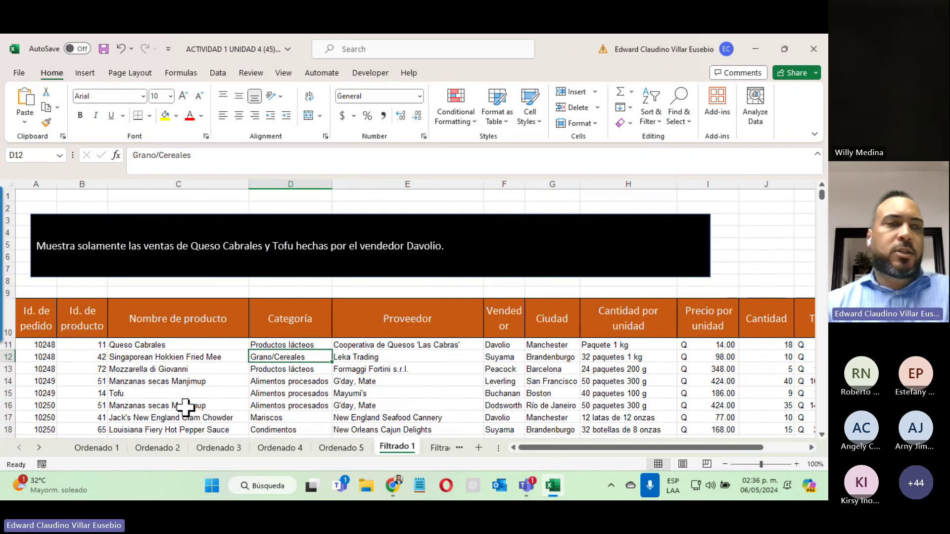
pyautogui.click(39, 447)
pyautogui.click(39, 448)
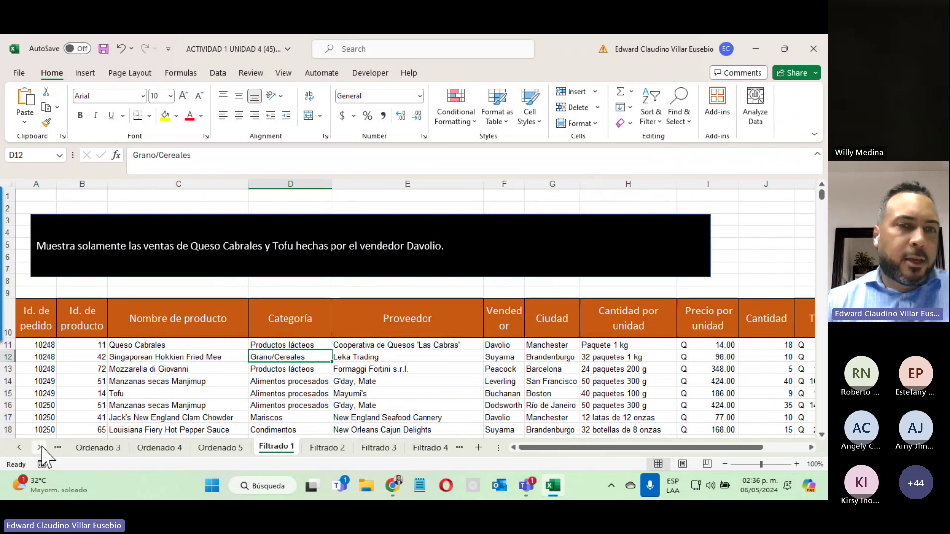
pyautogui.click(39, 447)
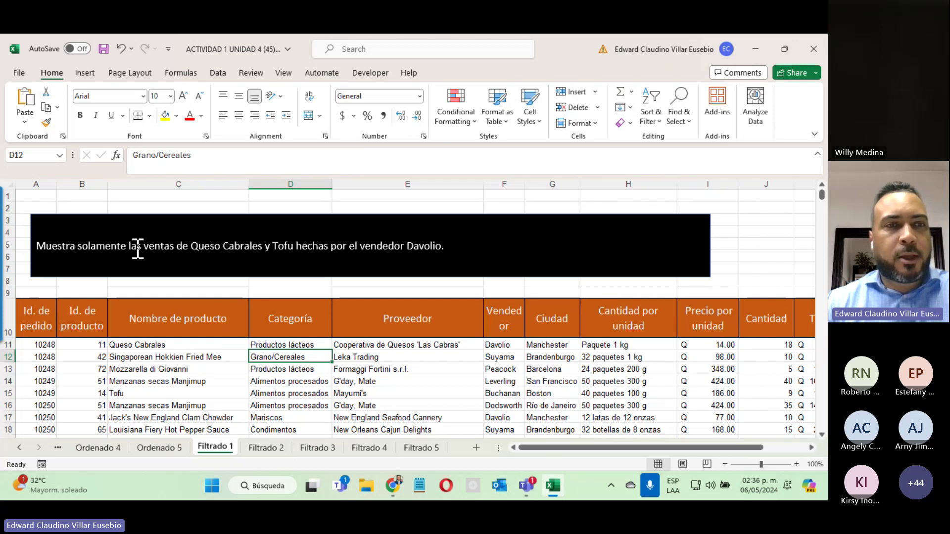
pyautogui.click(194, 244)
pyautogui.moveTo(193, 244); pyautogui.dragTo(297, 255)
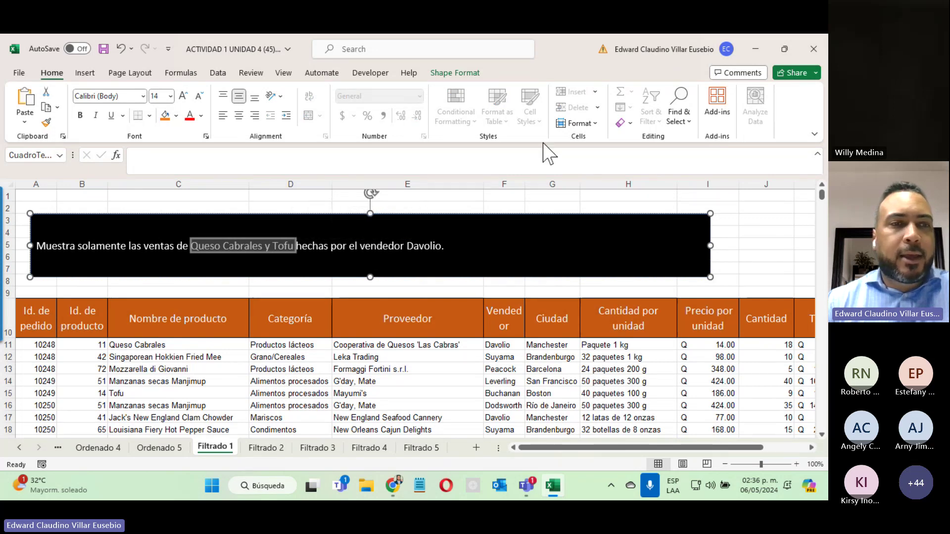
# Step: Turn on Filter for the table's header row 10 on the Filtrado 1 sheet
pyautogui.click(8, 317)
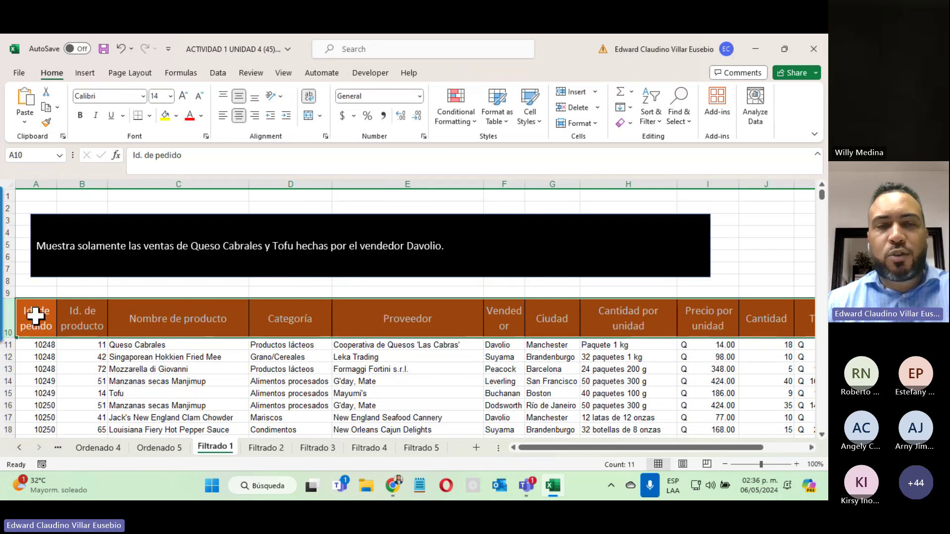
pyautogui.click(649, 119)
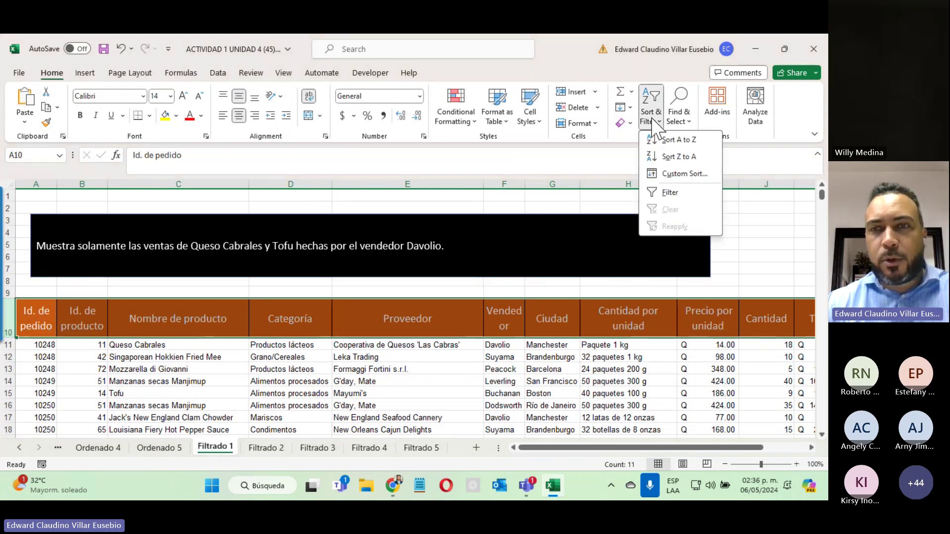
pyautogui.click(669, 194)
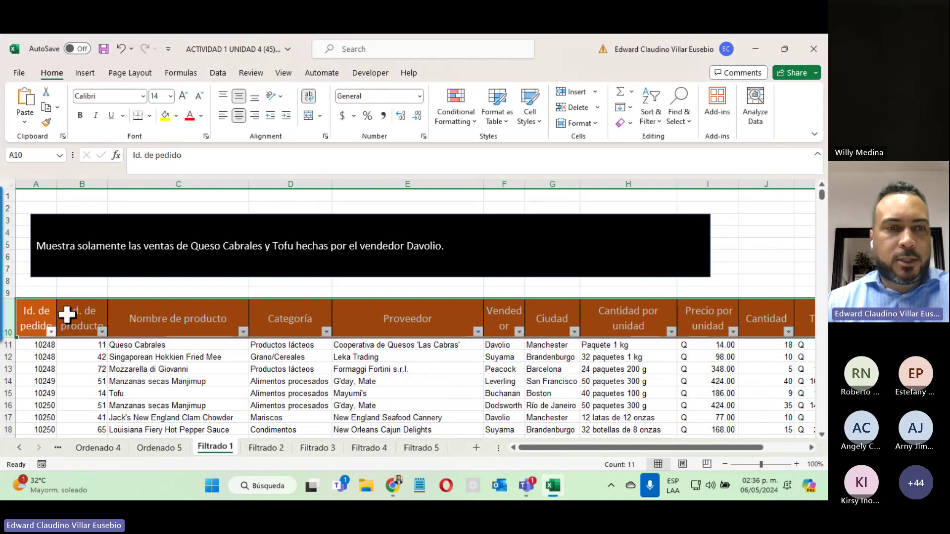
pyautogui.click(359, 317)
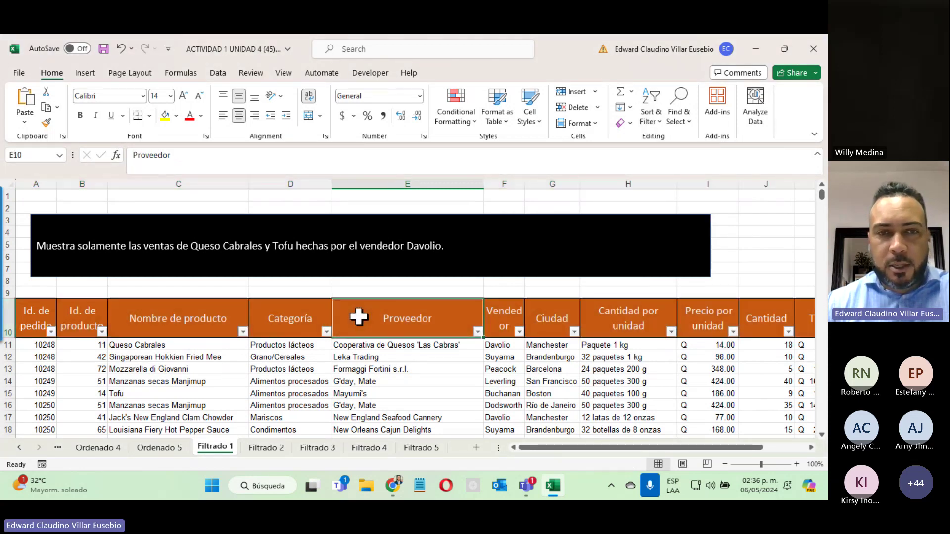
pyautogui.click(274, 324)
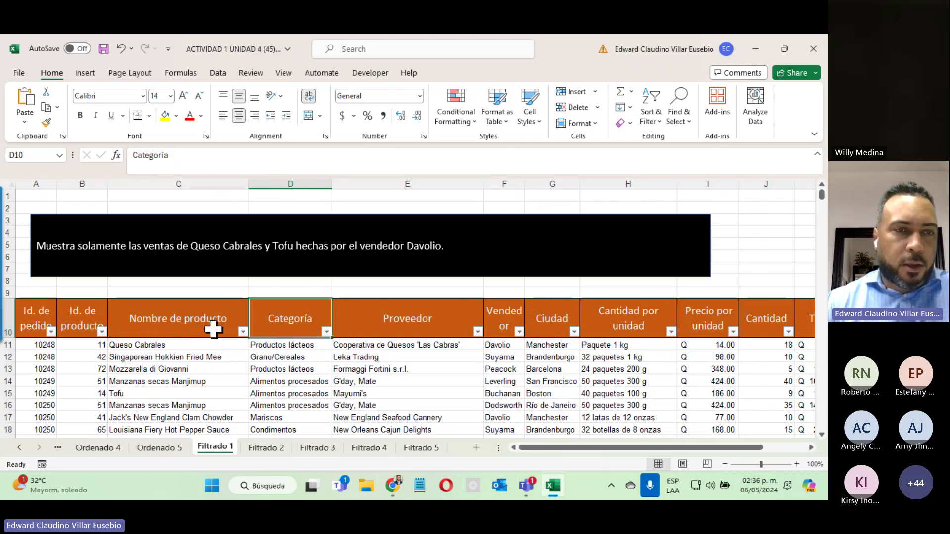
# Step: Filter the Nombre de producto column to show only Queso Cabrales and Tofu
pyautogui.click(243, 331)
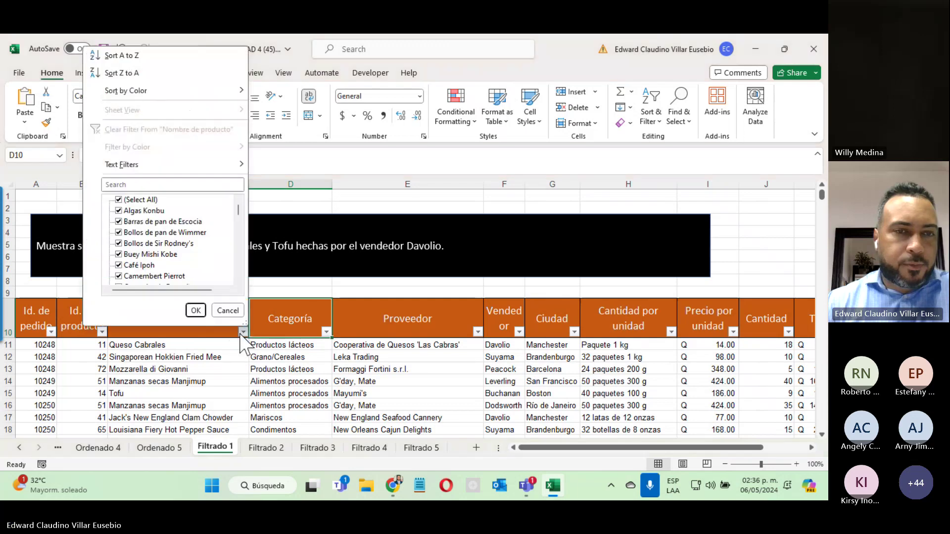
pyautogui.click(122, 200)
pyautogui.scroll(-18, 140, 250)
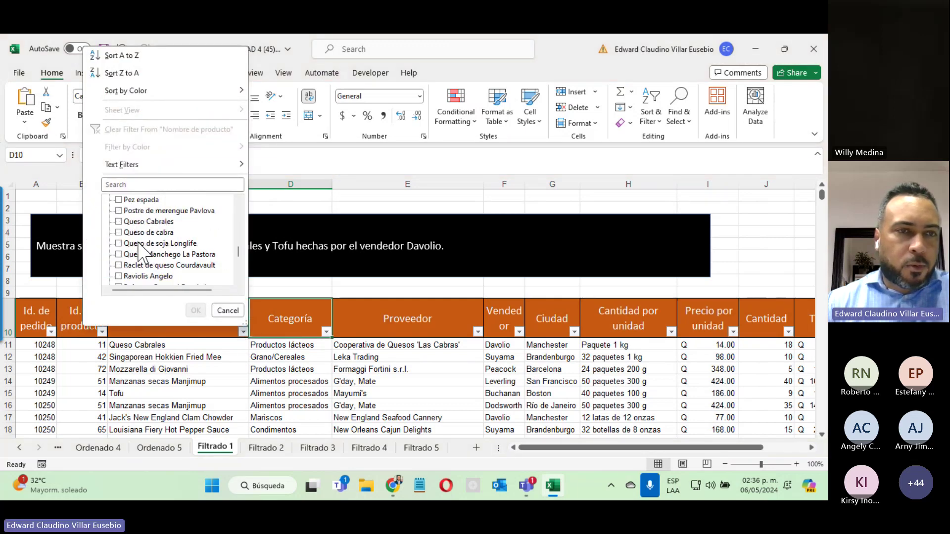
pyautogui.scroll(2, 140, 251)
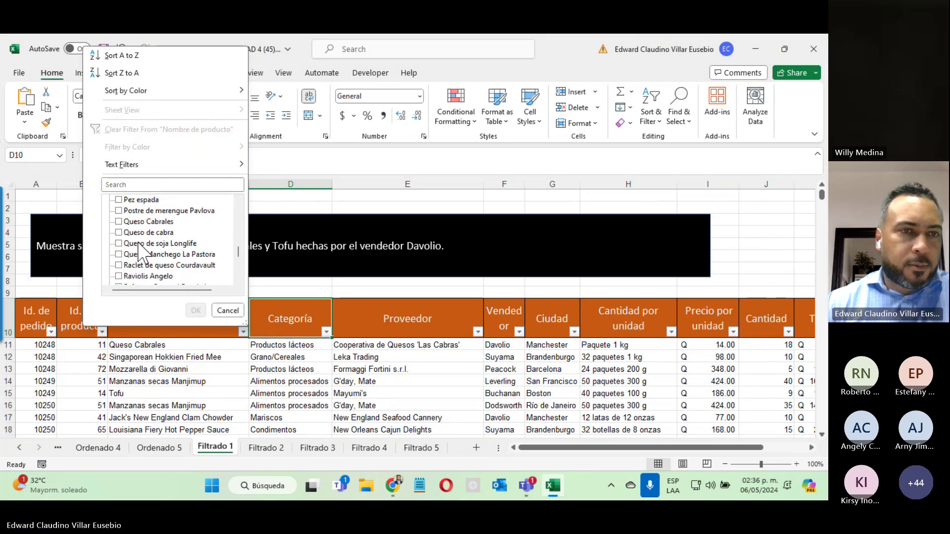
pyautogui.click(119, 222)
pyautogui.scroll(-7, 119, 257)
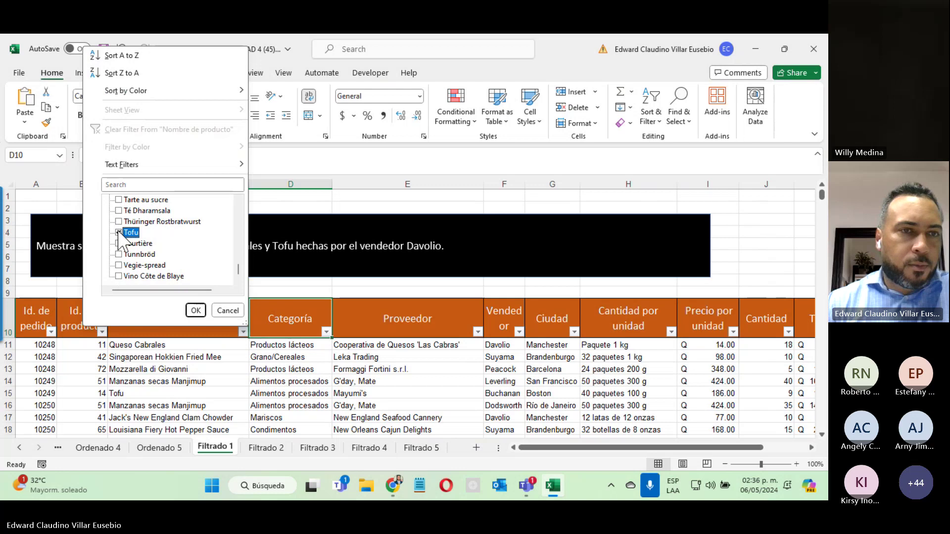
pyautogui.click(196, 311)
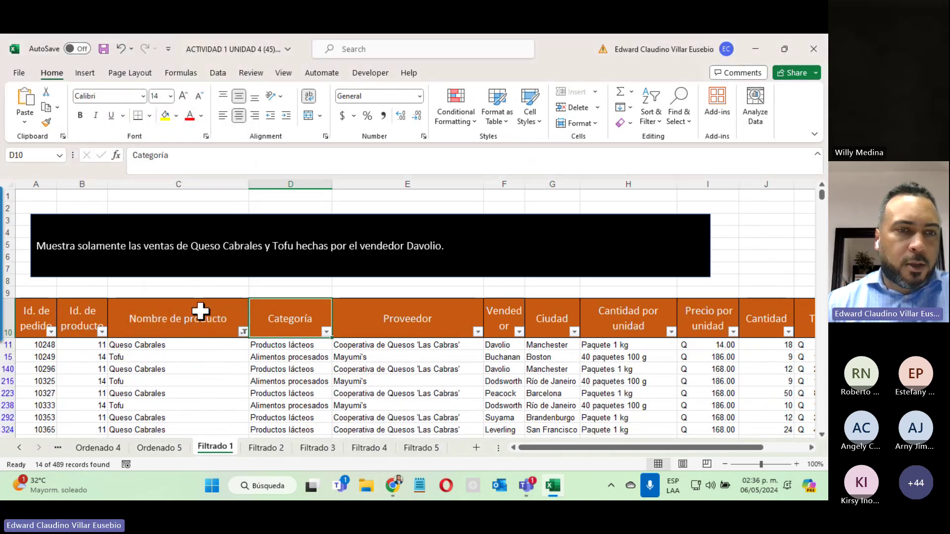
pyautogui.scroll(-3, 154, 349)
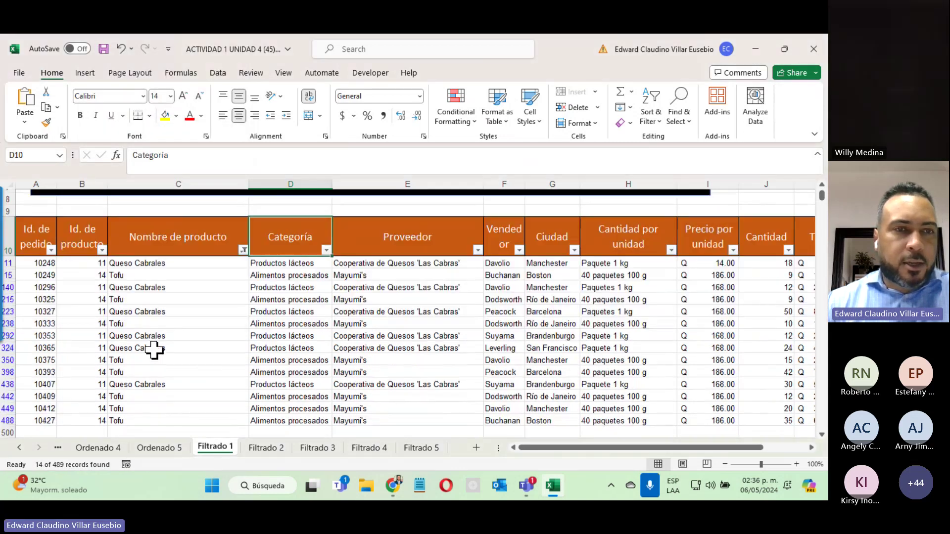
# Step: Filter the Vendedor column to show only the vendor named in the Filtrado 1 instructions
pyautogui.moveTo(139, 211); pyautogui.dragTo(139, 374)
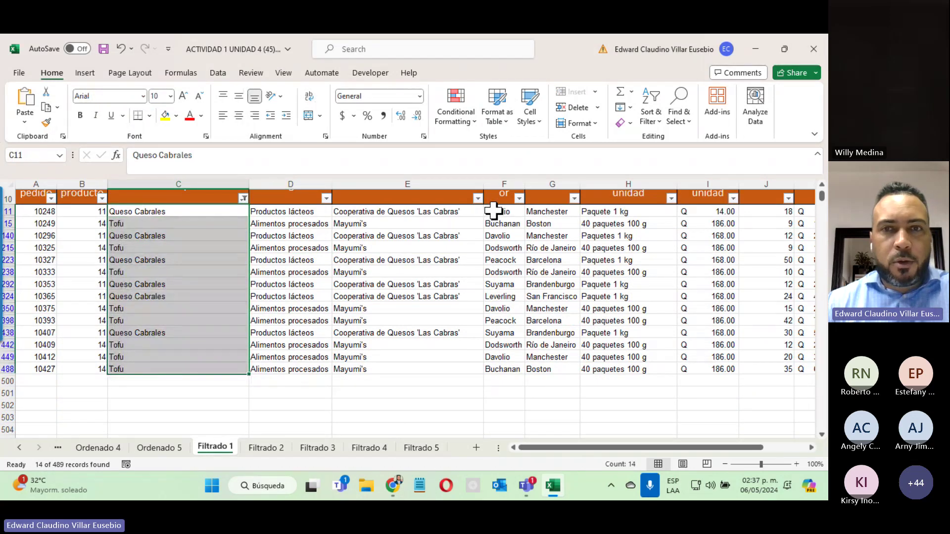
pyautogui.moveTo(496, 211); pyautogui.dragTo(492, 376)
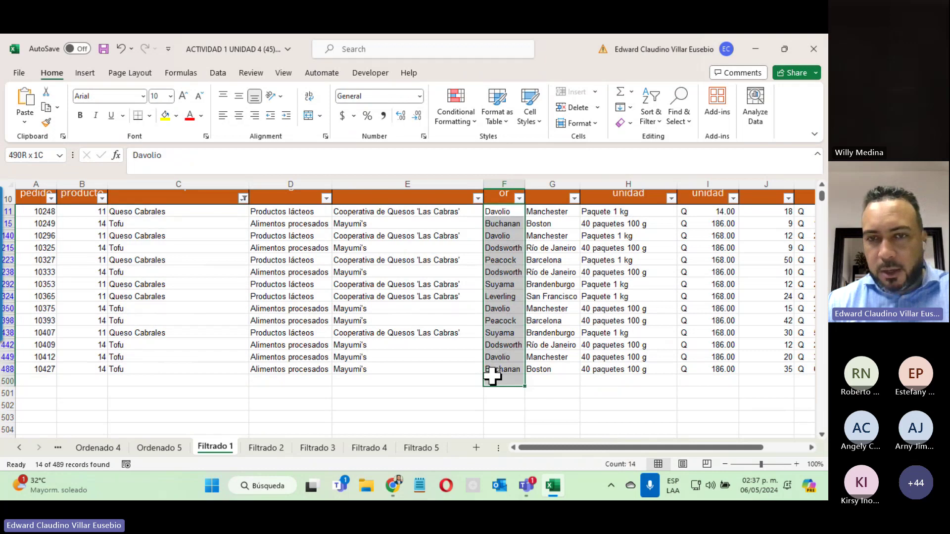
pyautogui.scroll(3, 441, 365)
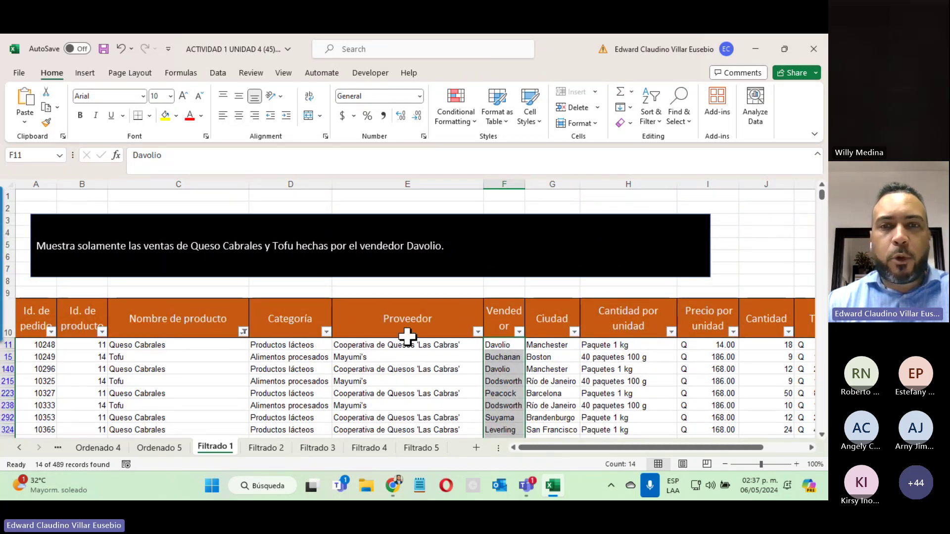
pyautogui.click(518, 331)
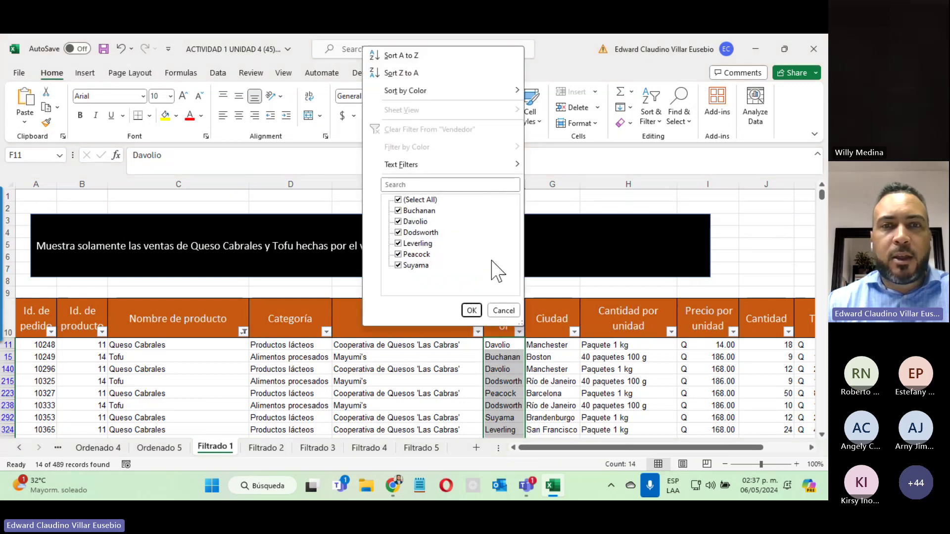
pyautogui.click(398, 200)
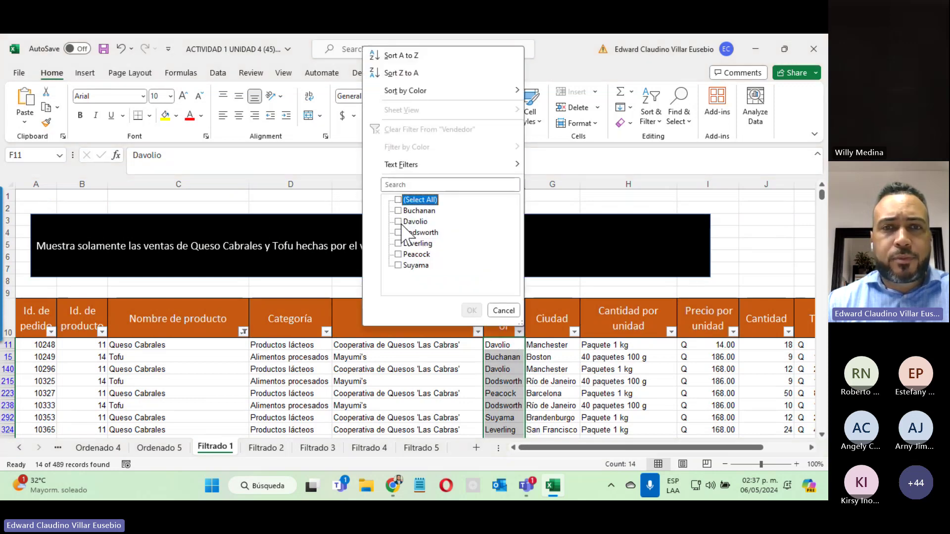
pyautogui.click(402, 224)
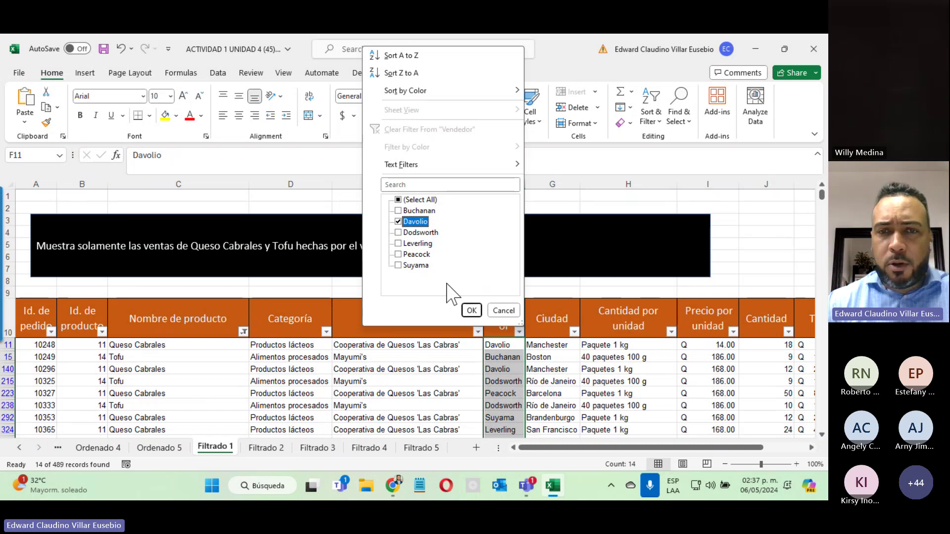
pyautogui.click(471, 310)
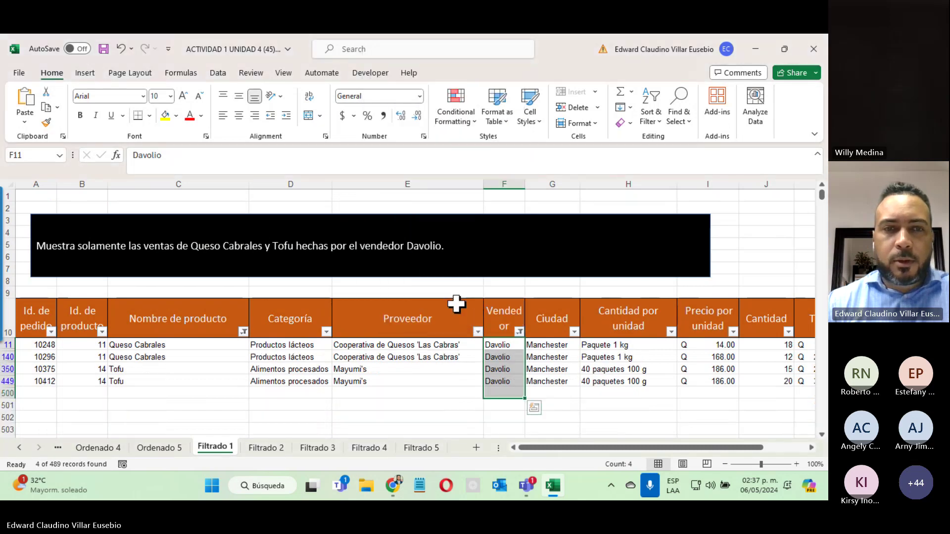
pyautogui.click(445, 345)
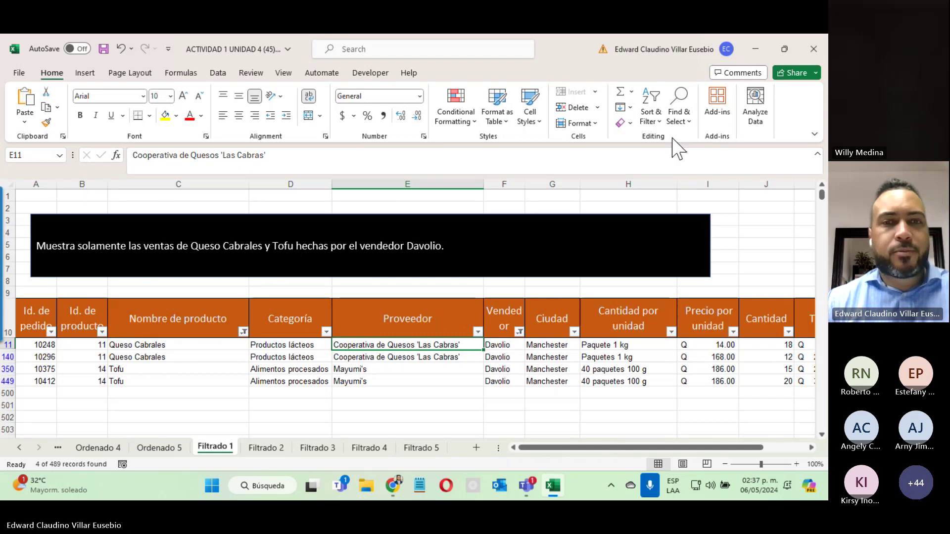
# Step: Open the Filtrado 2 sheet and turn on Filter for the table's header row 10
pyautogui.click(264, 451)
pyautogui.scroll(20, 317, 345)
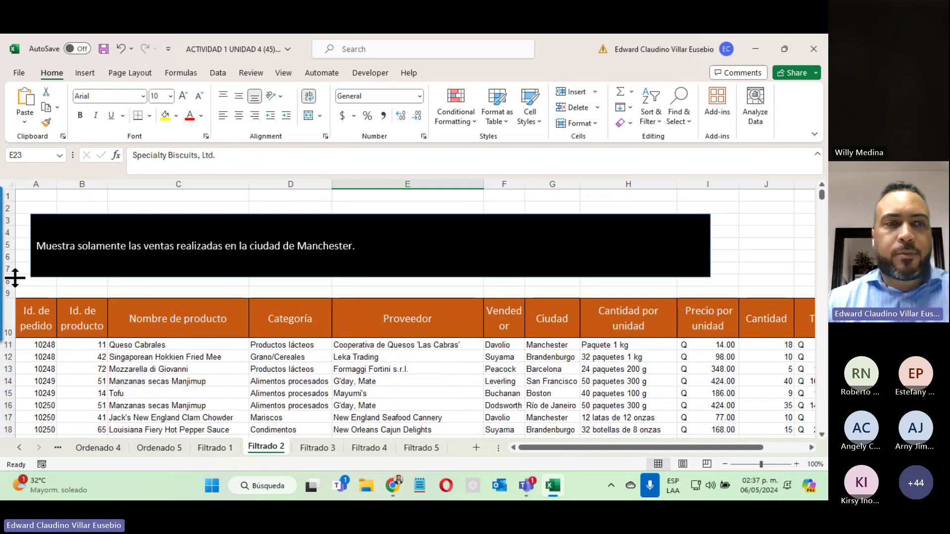
pyautogui.click(8, 319)
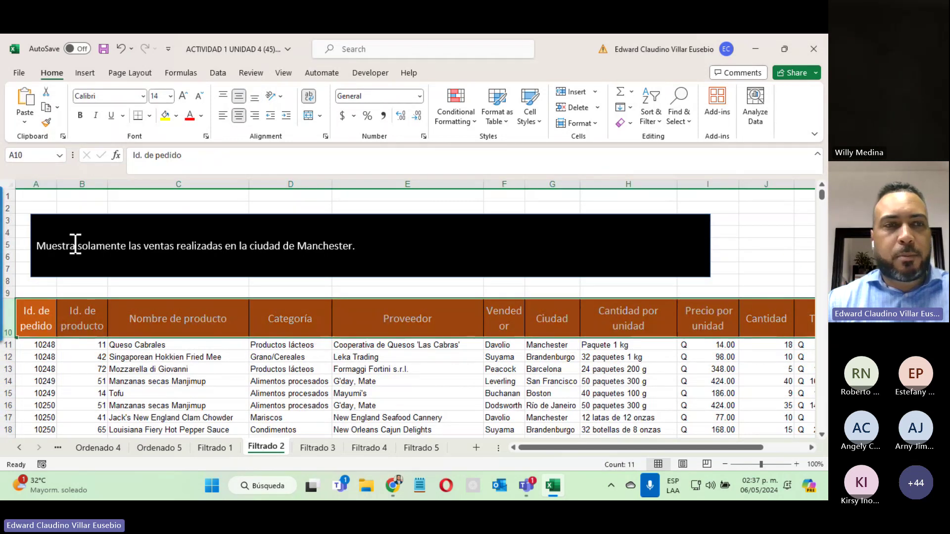
pyautogui.click(643, 121)
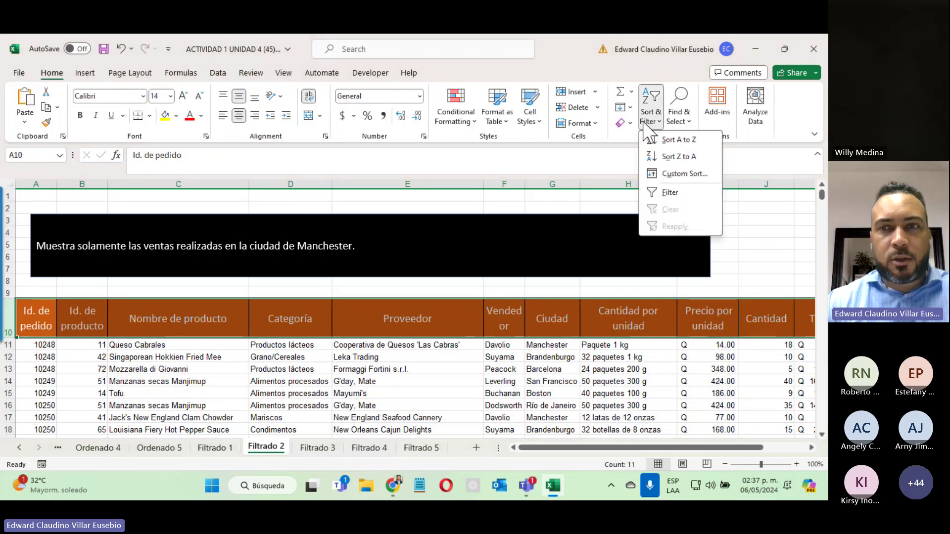
pyautogui.click(651, 192)
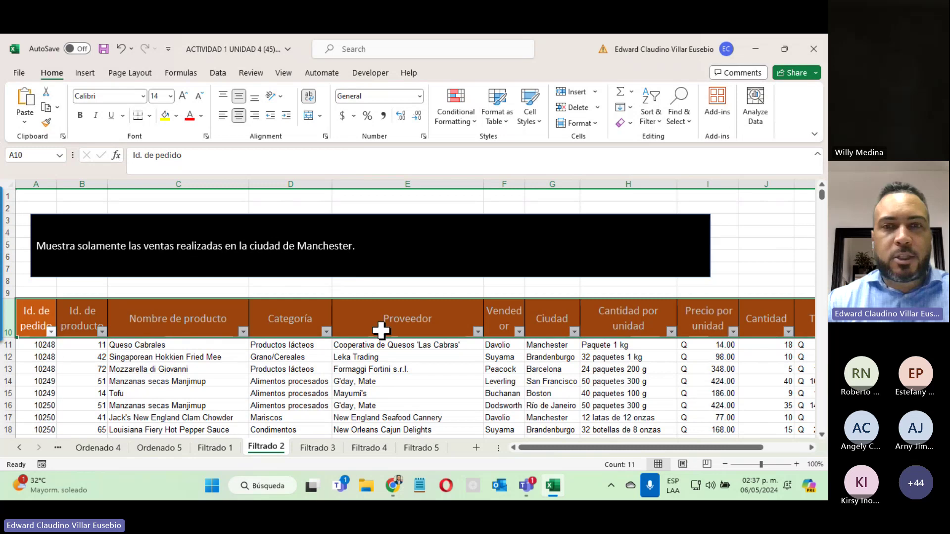
# Step: Filter the Ciudad column to show only the sales made in Manchester
pyautogui.click(558, 335)
pyautogui.click(573, 332)
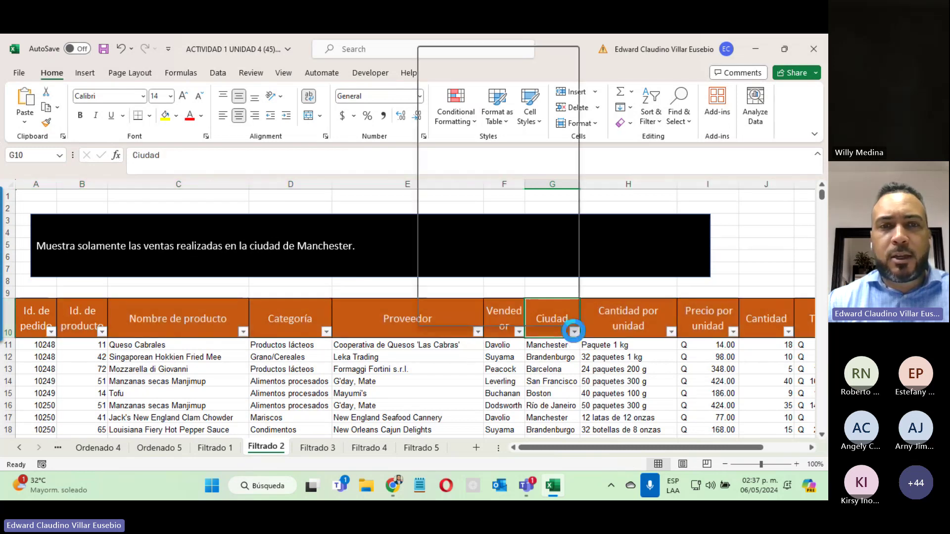
pyautogui.click(453, 199)
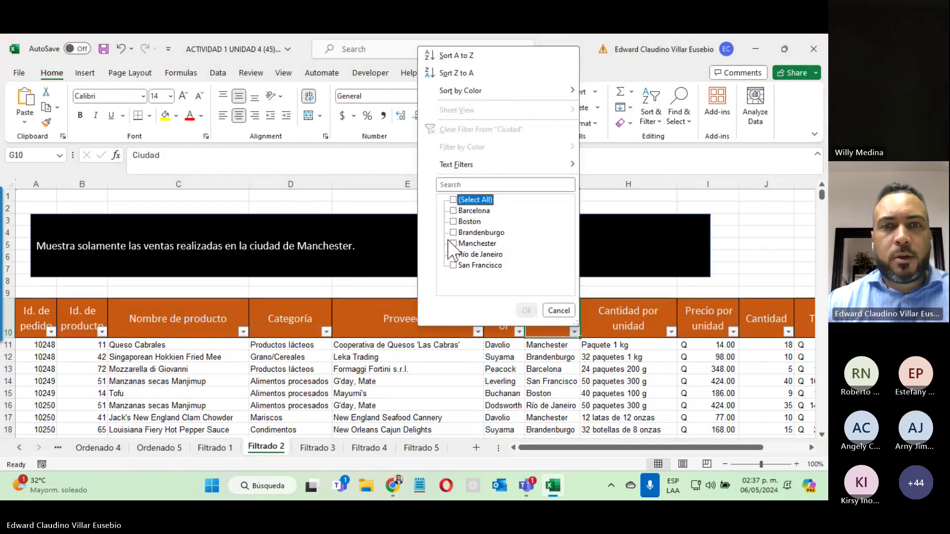
pyautogui.click(452, 243)
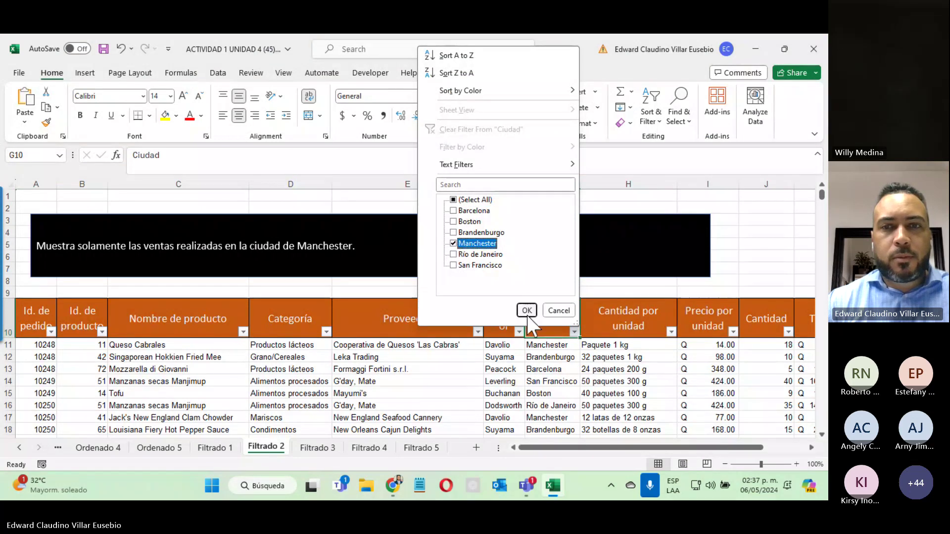
pyautogui.click(526, 311)
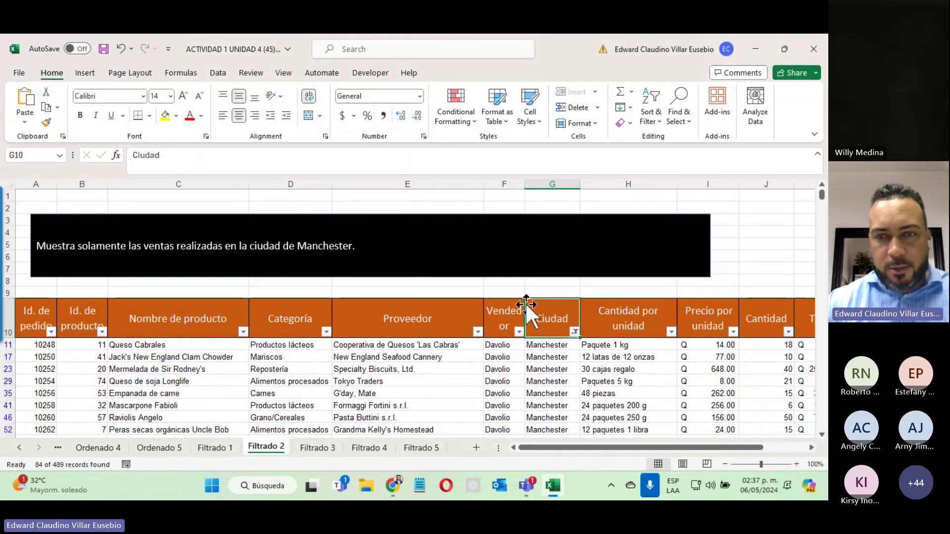
pyautogui.scroll(-10, 524, 312)
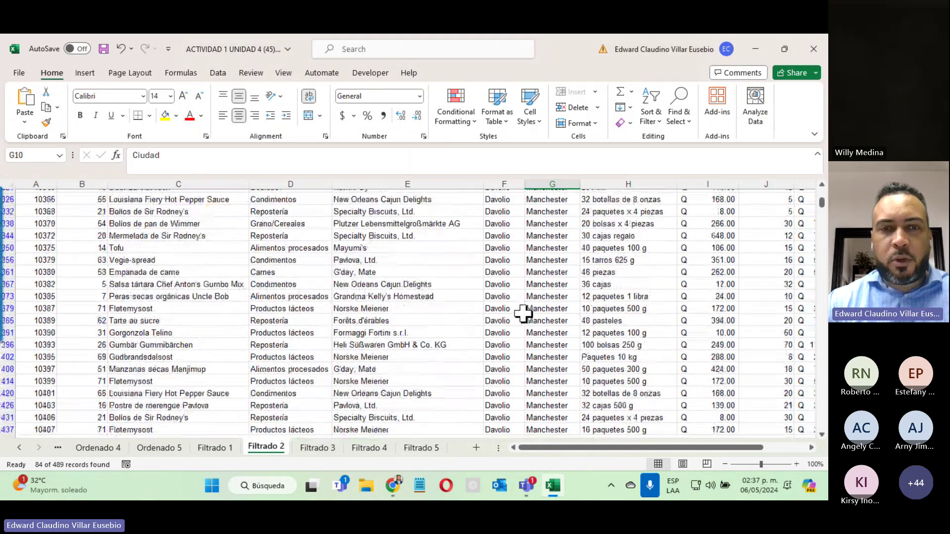
pyautogui.scroll(10, 512, 312)
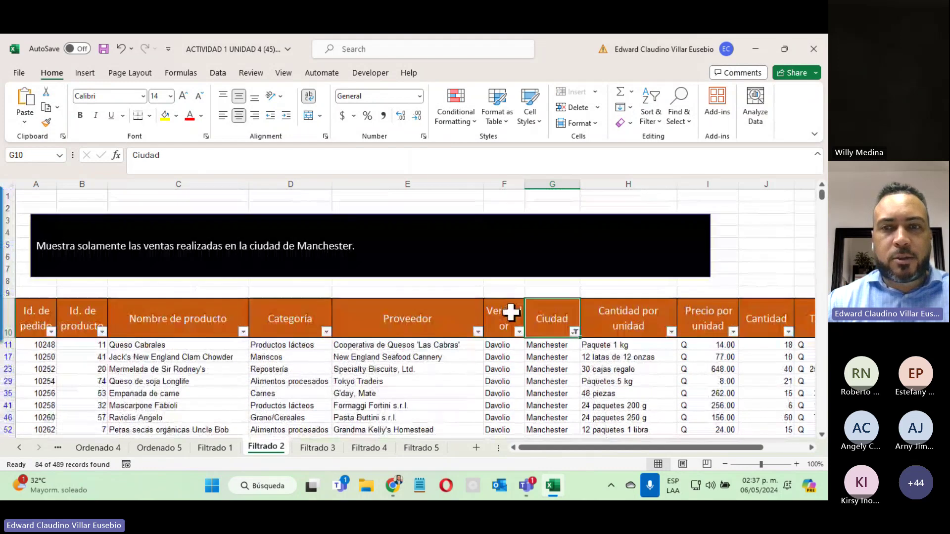
# Step: Open the Filtrado 3 sheet and place the cursor at the start of its instruction text
pyautogui.click(317, 448)
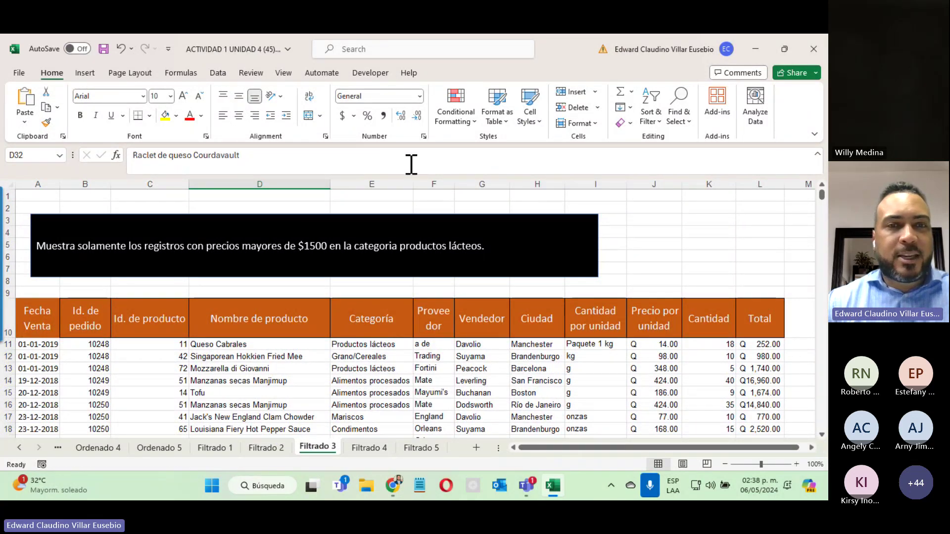
pyautogui.click(37, 244)
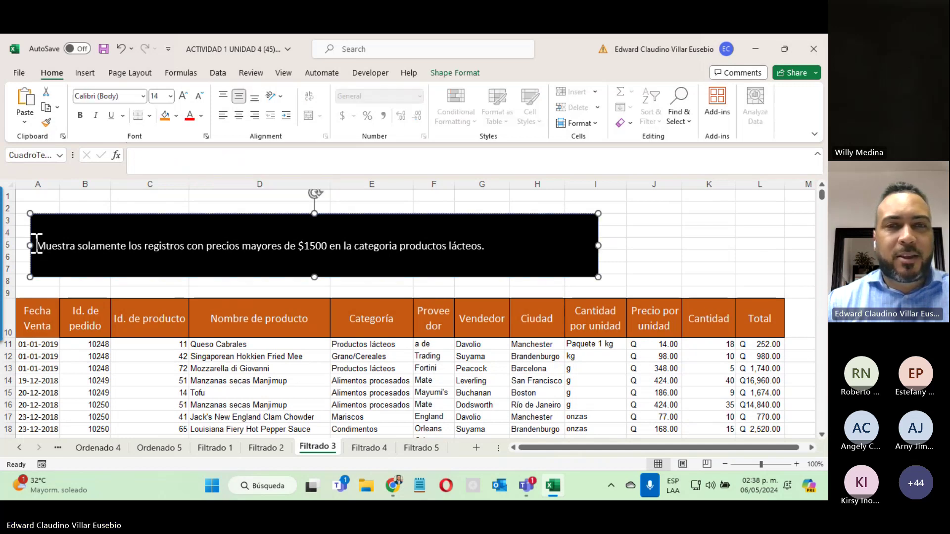
# Step: Switch to the Teams meeting, look over its participant list, and return to the Excel workbook
pyautogui.click(526, 486)
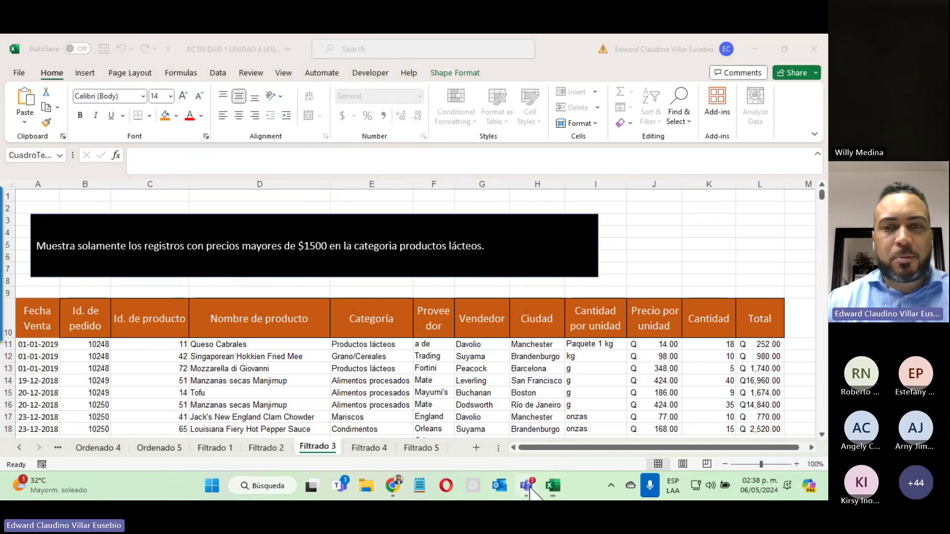
pyautogui.click(527, 447)
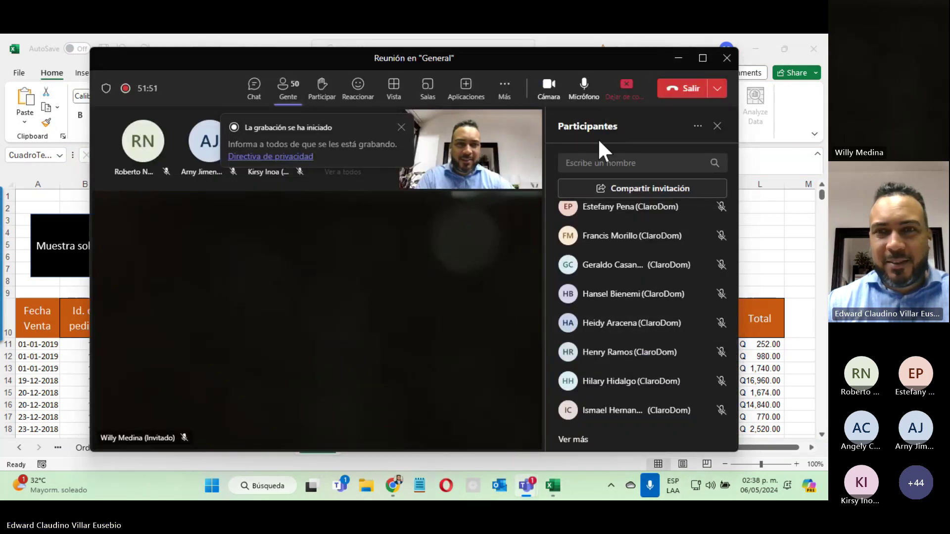
pyautogui.scroll(5, 658, 269)
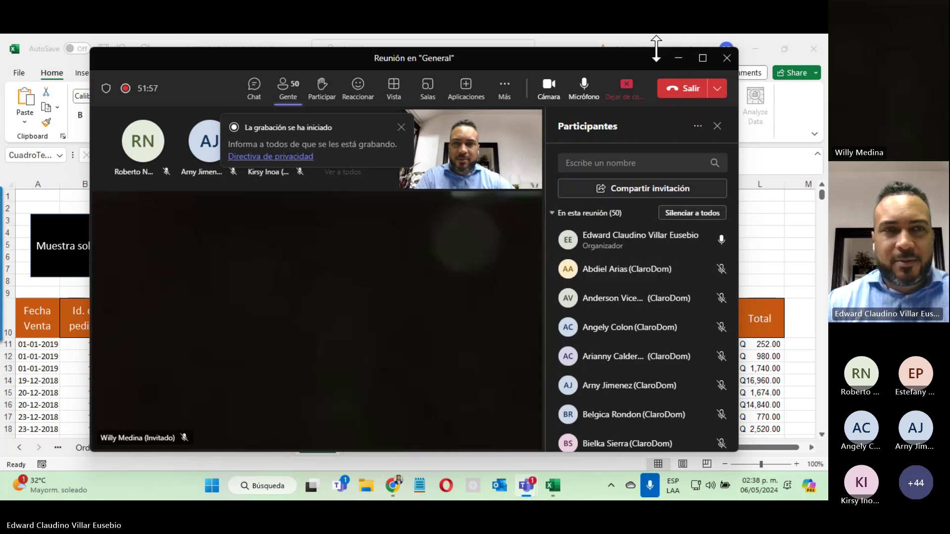
pyautogui.click(678, 58)
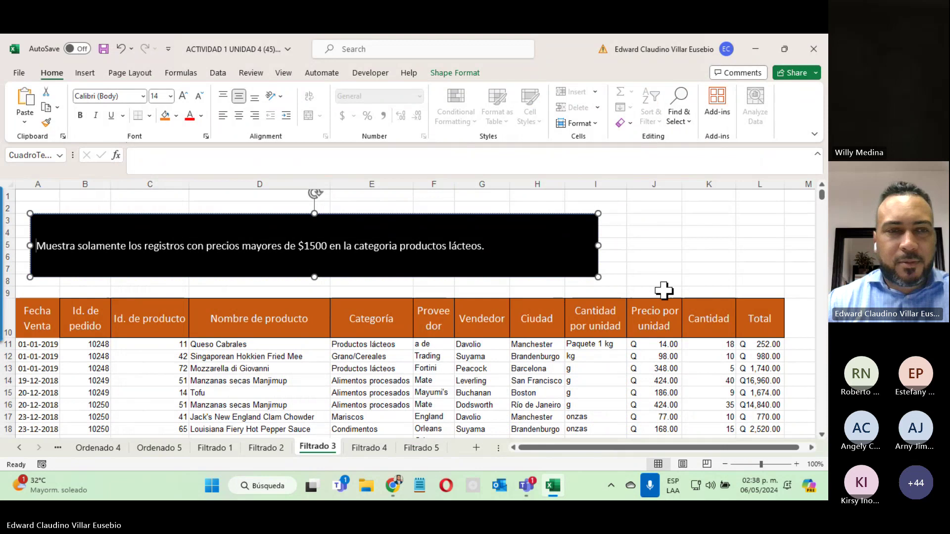
pyautogui.click(732, 233)
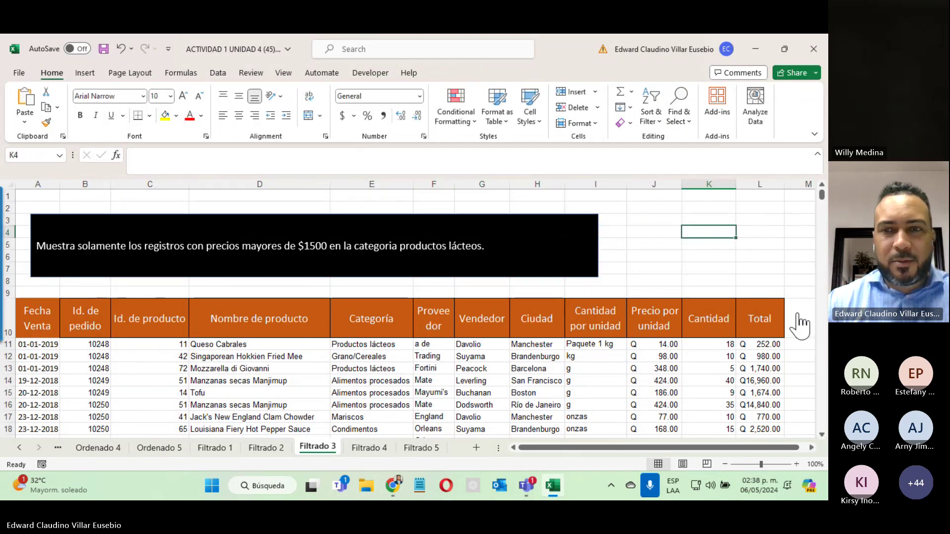
pyautogui.hotkey('alt', 'Tab')
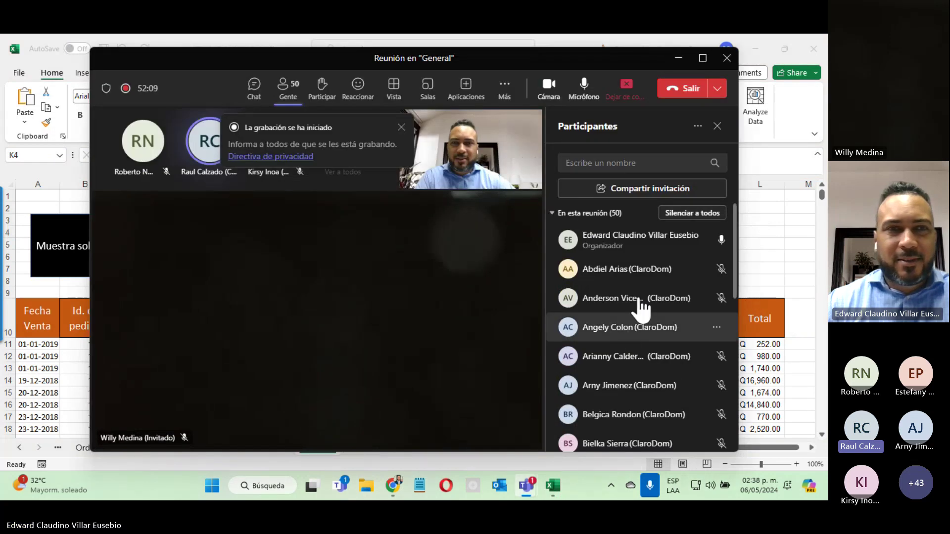
pyautogui.click(674, 63)
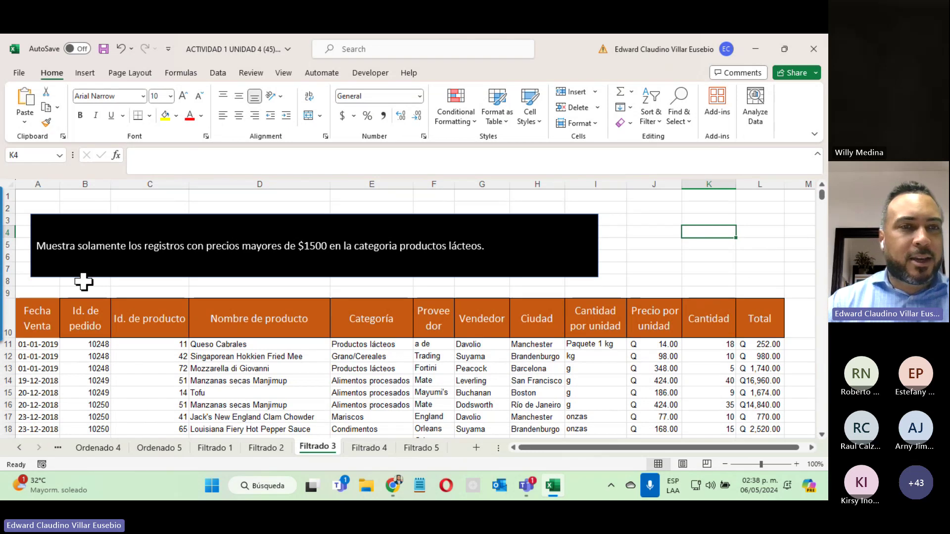
# Step: Turn on Filter for the table's header row 10 on the Filtrado 3 sheet
pyautogui.click(8, 319)
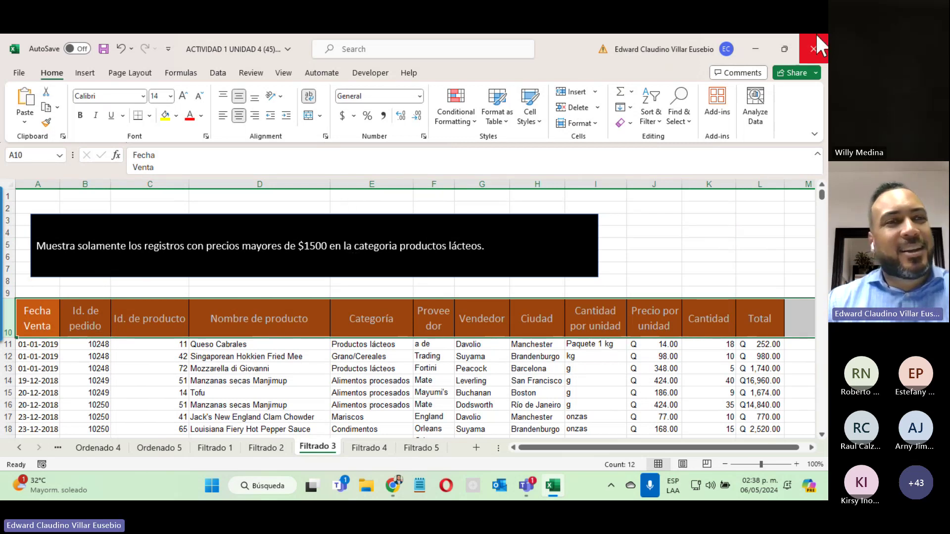
pyautogui.click(651, 114)
pyautogui.click(672, 191)
pyautogui.click(667, 194)
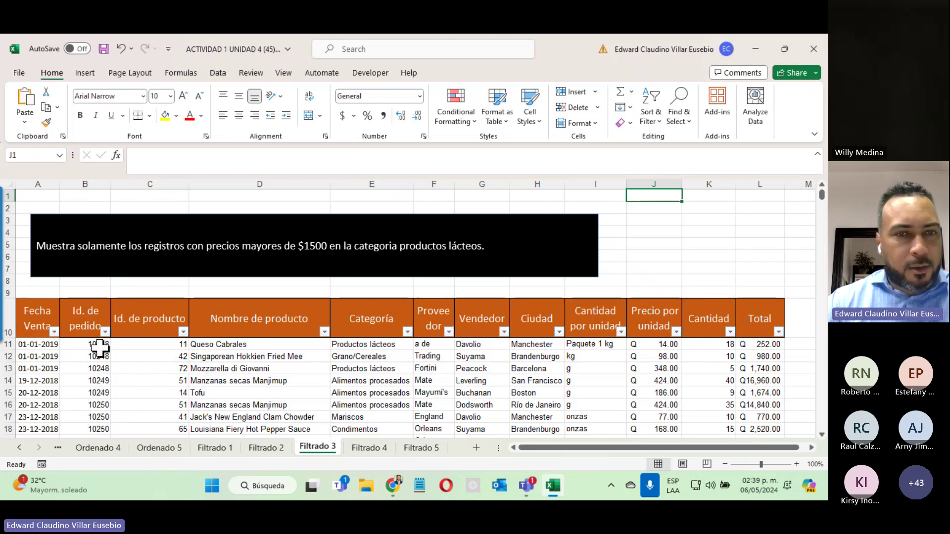
# Step: Filter the Categoría column to show only Productos lácteos
pyautogui.click(407, 331)
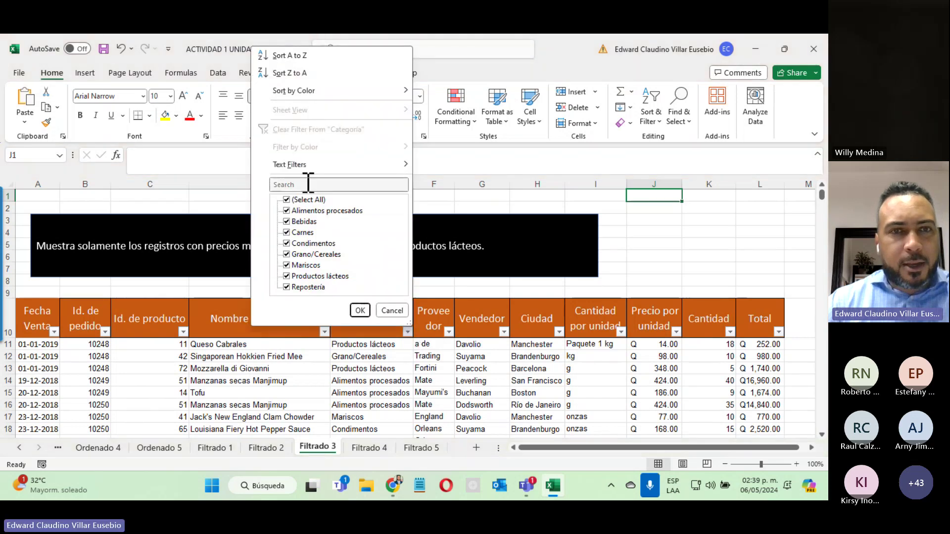
pyautogui.click(287, 199)
pyautogui.click(286, 276)
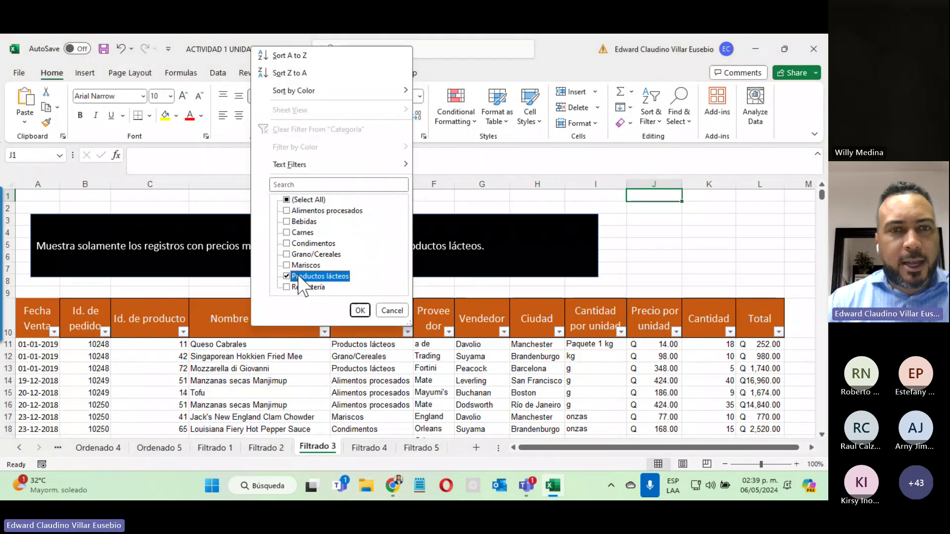
pyautogui.click(360, 310)
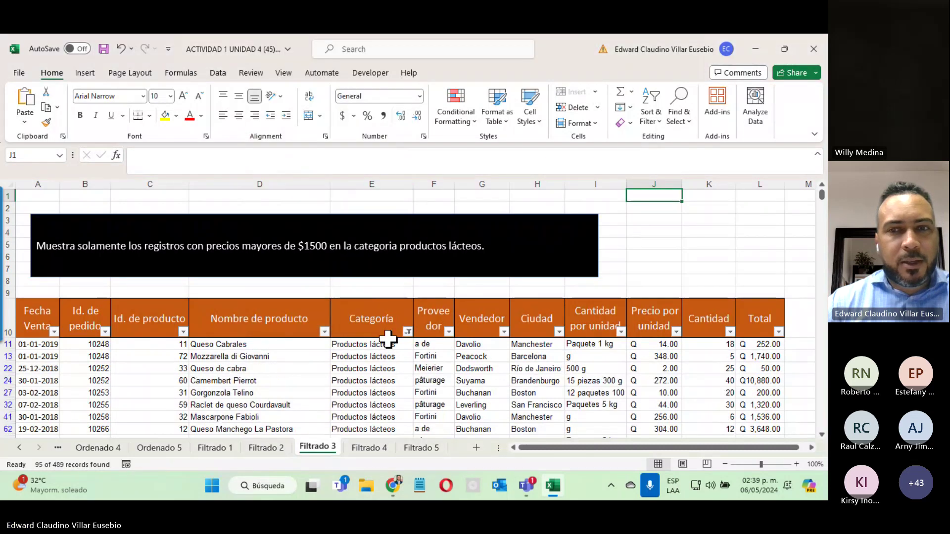
pyautogui.scroll(-3, 680, 377)
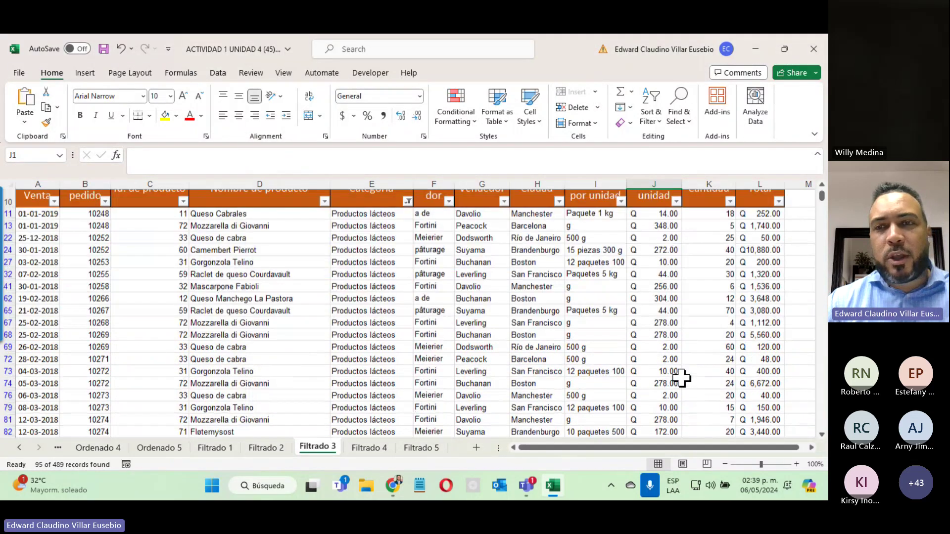
# Step: Review the filtering task on the Filtrado 3 sheet and the first unit prices of the dairy records
pyautogui.scroll(3, 648, 218)
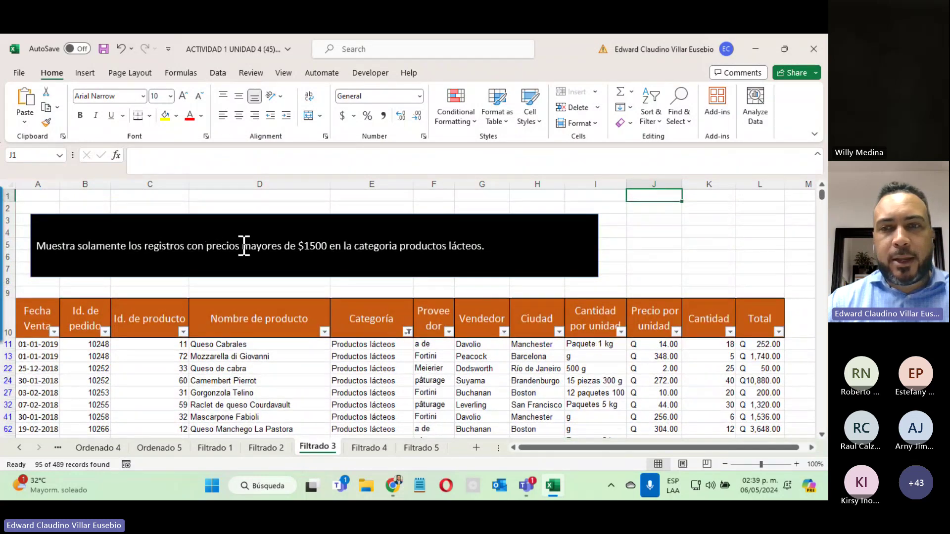
pyautogui.click(651, 345)
pyautogui.moveTo(651, 345); pyautogui.dragTo(654, 208)
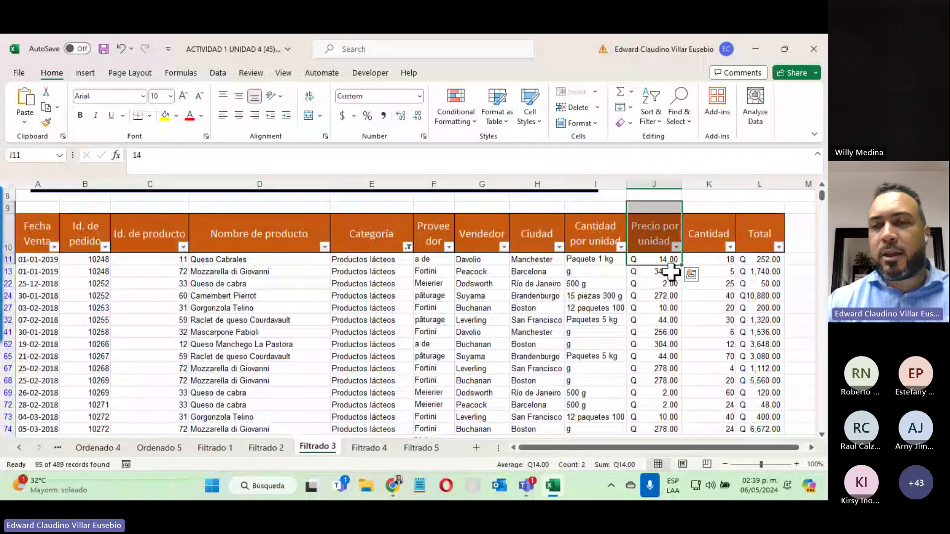
pyautogui.scroll(3, 670, 271)
pyautogui.click(656, 355)
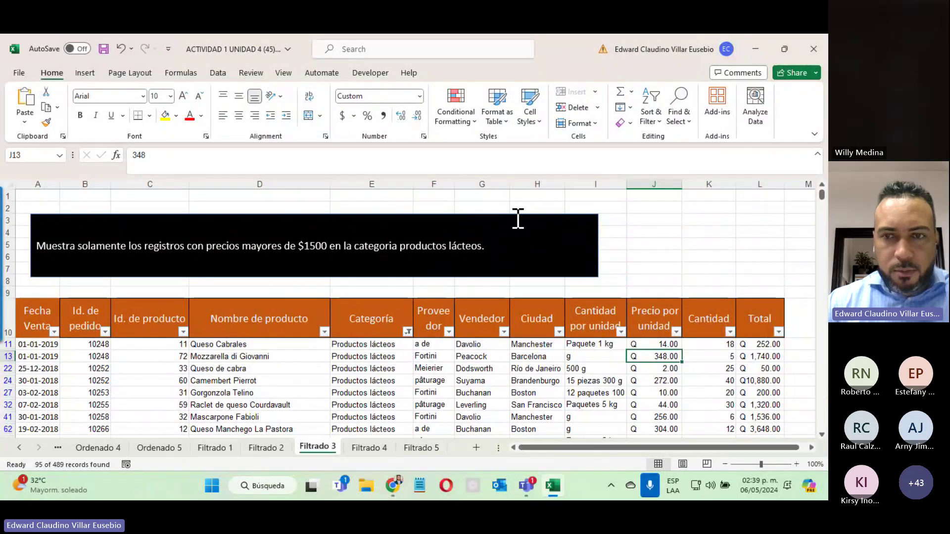
# Step: Set the unit price of the Queso de cabra record in J22 to 1500
pyautogui.click(651, 368)
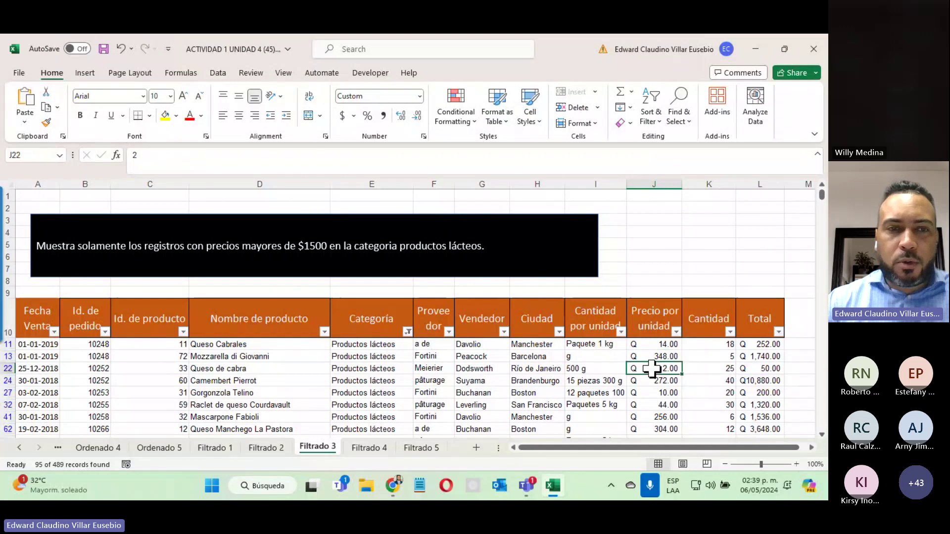
pyautogui.moveTo(651, 368); pyautogui.dragTo(25, 367)
pyautogui.click(665, 368)
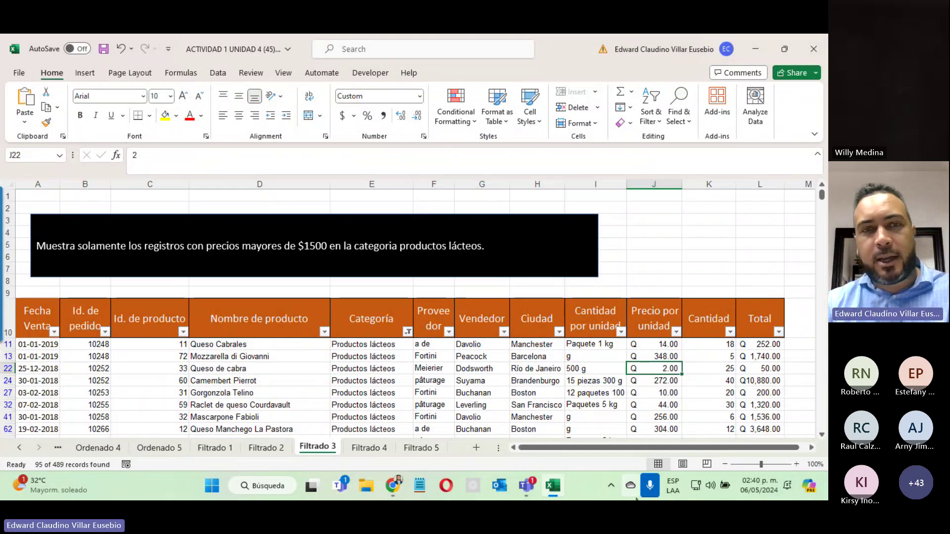
pyautogui.write('1500')
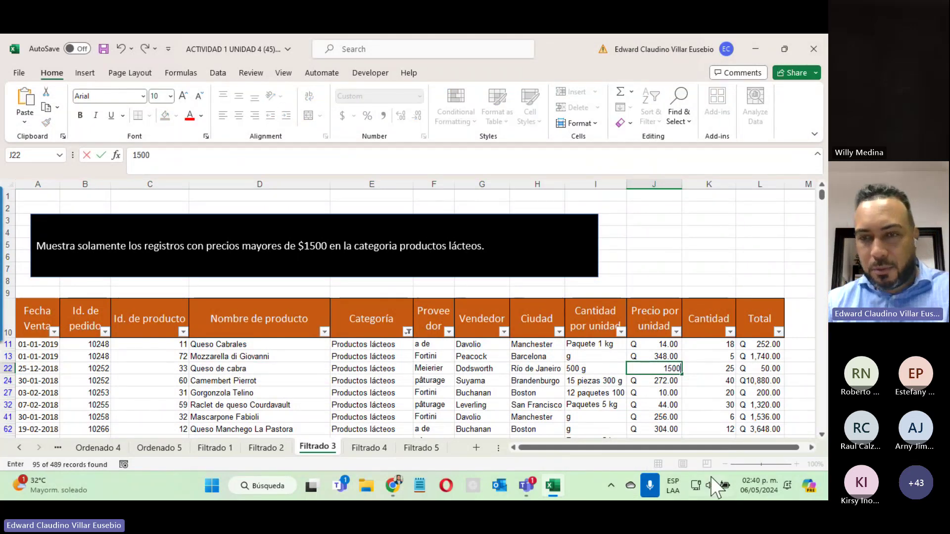
pyautogui.click(725, 380)
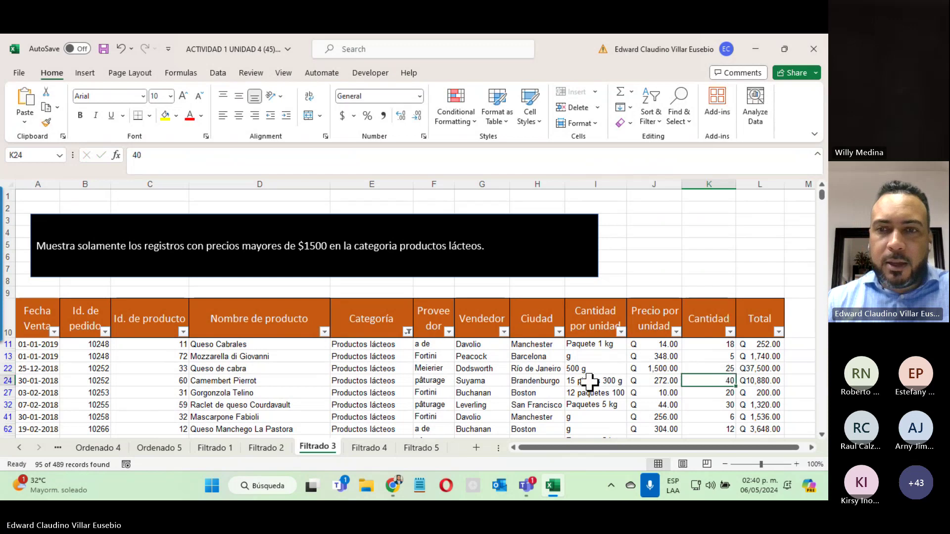
# Step: Set the unit price of the Camembert Pierrot record in J24 to 1,550
pyautogui.click(649, 381)
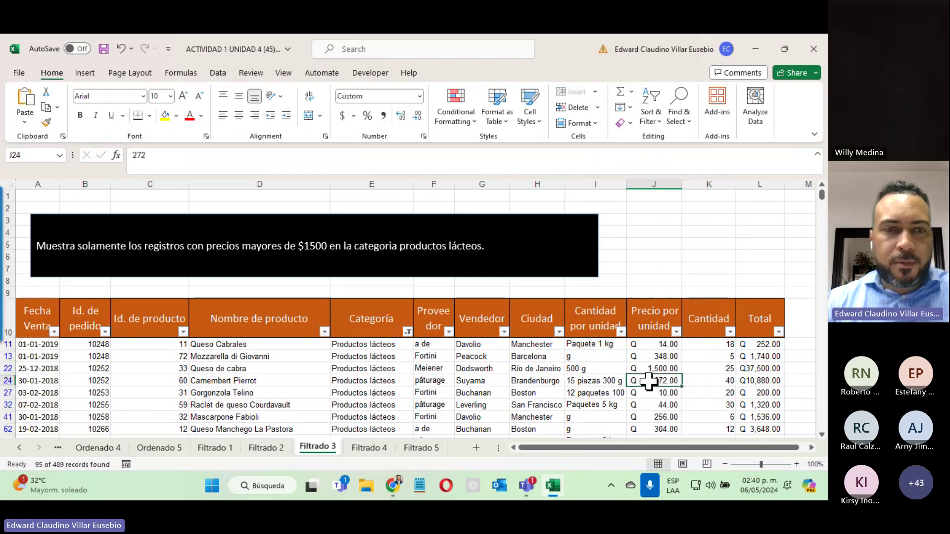
pyautogui.write('1')
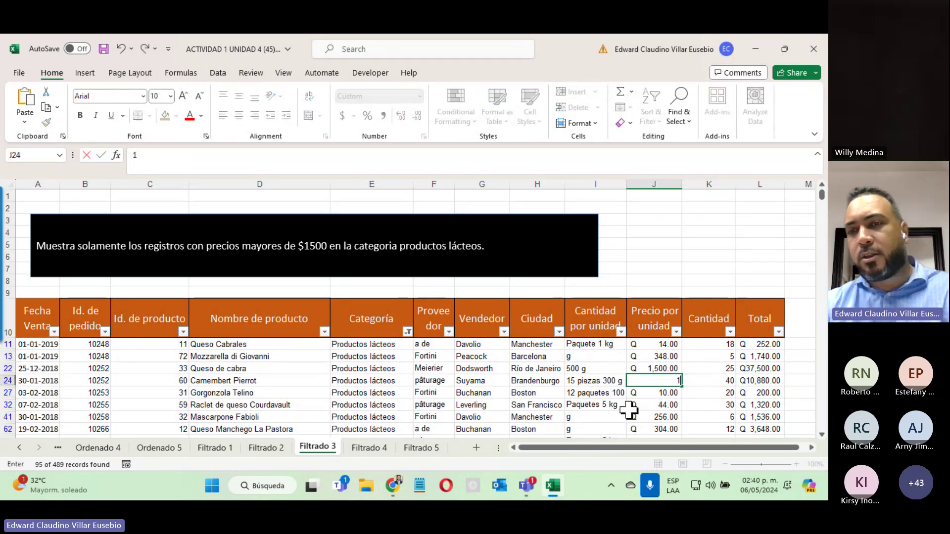
pyautogui.write(',550')
pyautogui.press('Return')
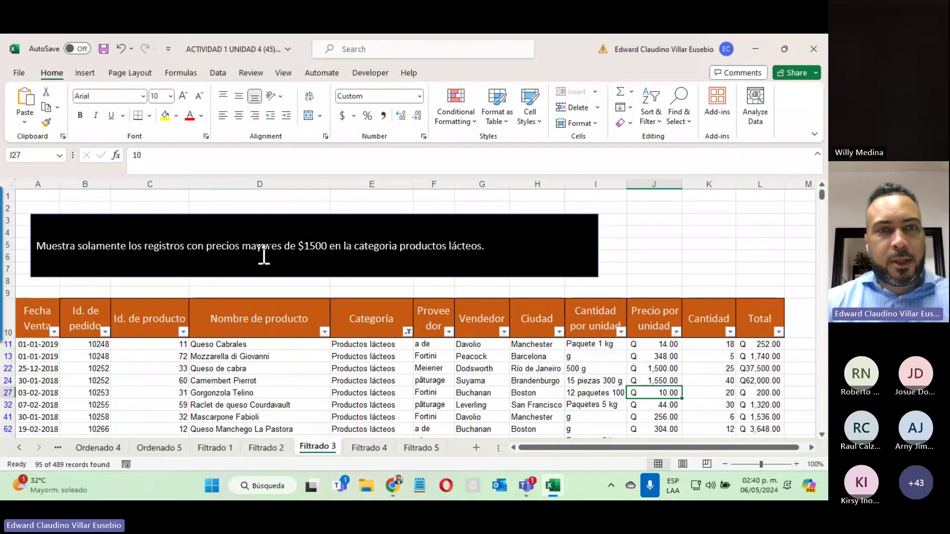
# Step: Filter the Precio por unidad column to values greater than 1500 and check the category and unit price of what remains
pyautogui.click(649, 370)
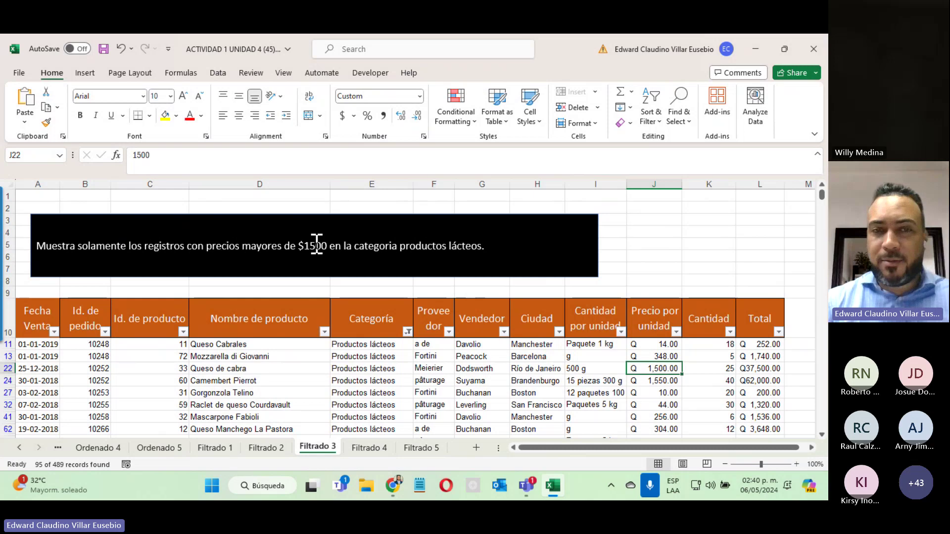
pyautogui.click(676, 332)
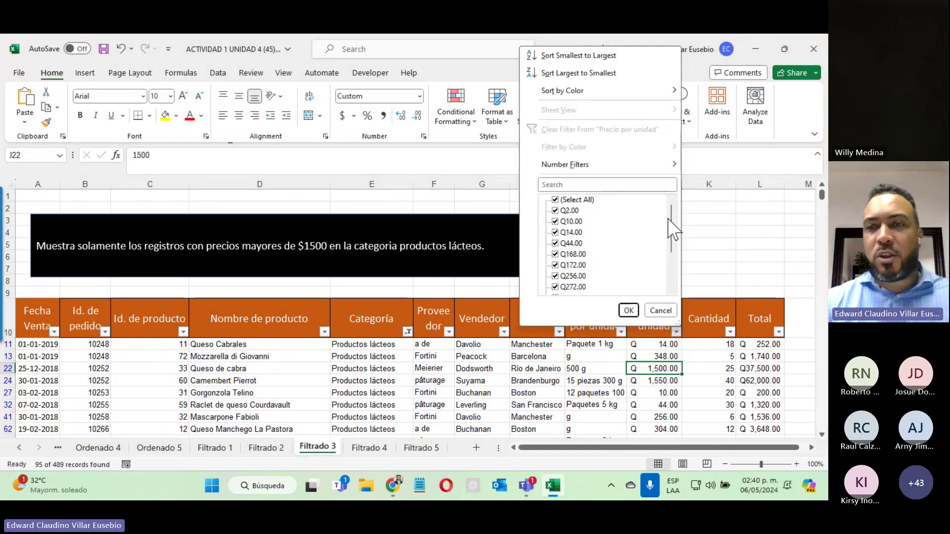
pyautogui.moveTo(672, 223); pyautogui.dragTo(671, 255)
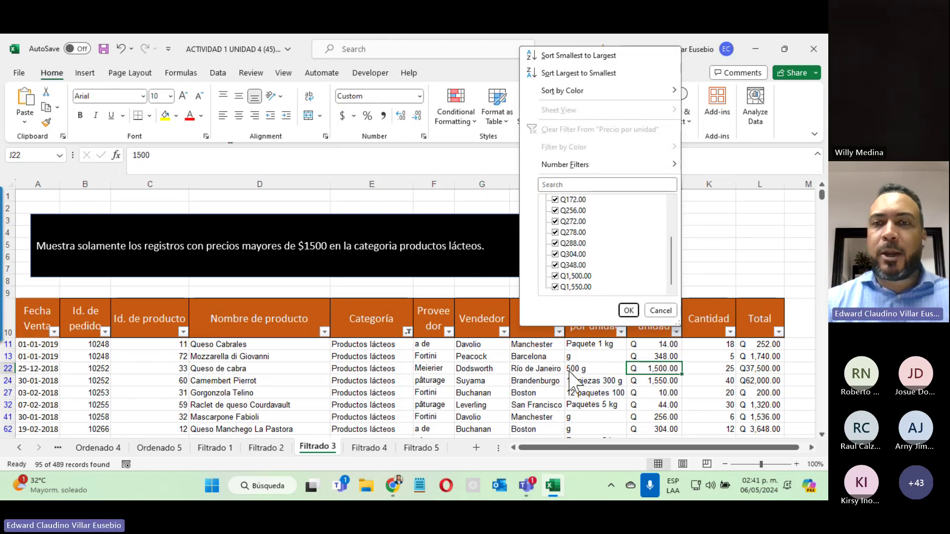
pyautogui.moveTo(544, 170)
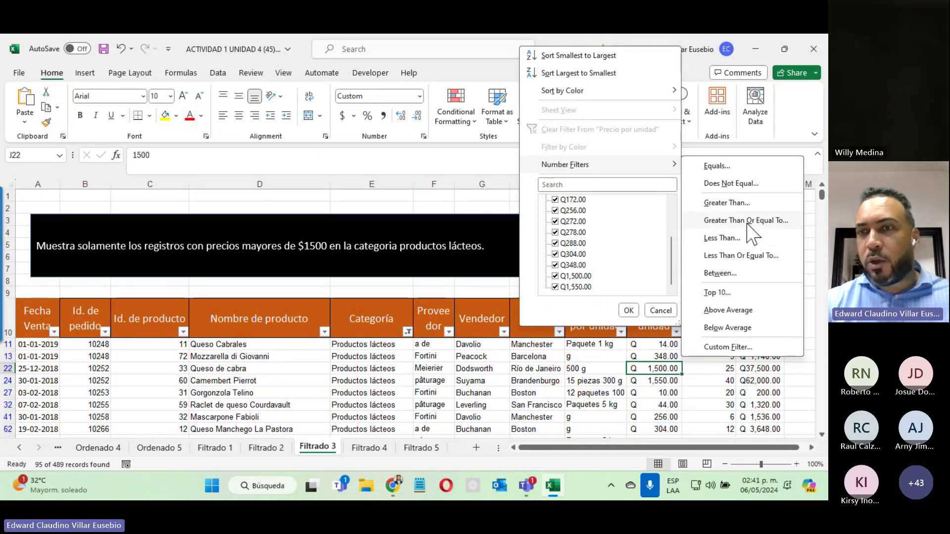
pyautogui.click(720, 207)
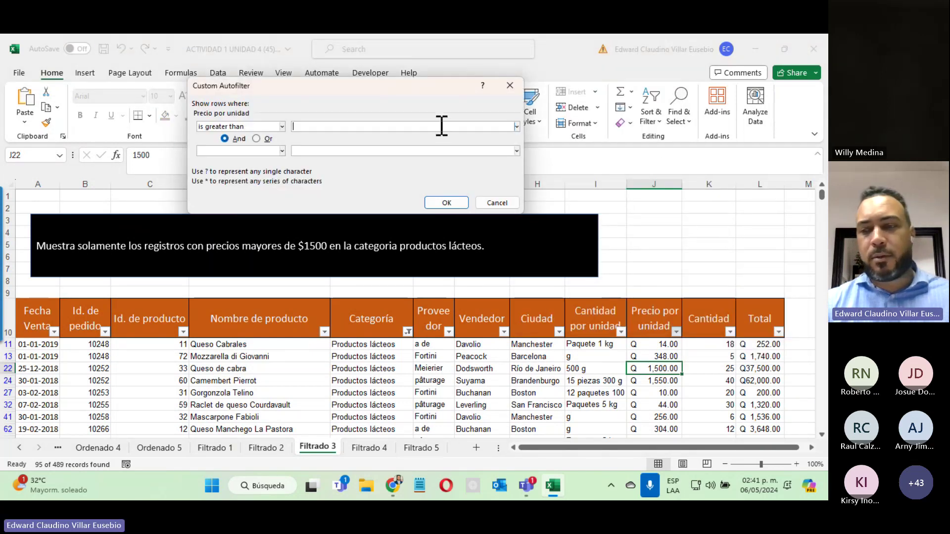
pyautogui.write('1500')
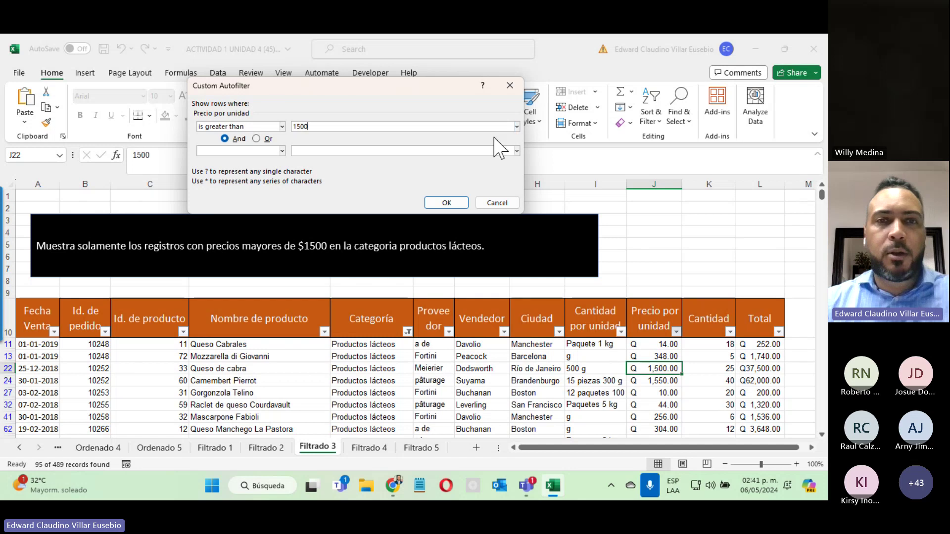
pyautogui.click(442, 204)
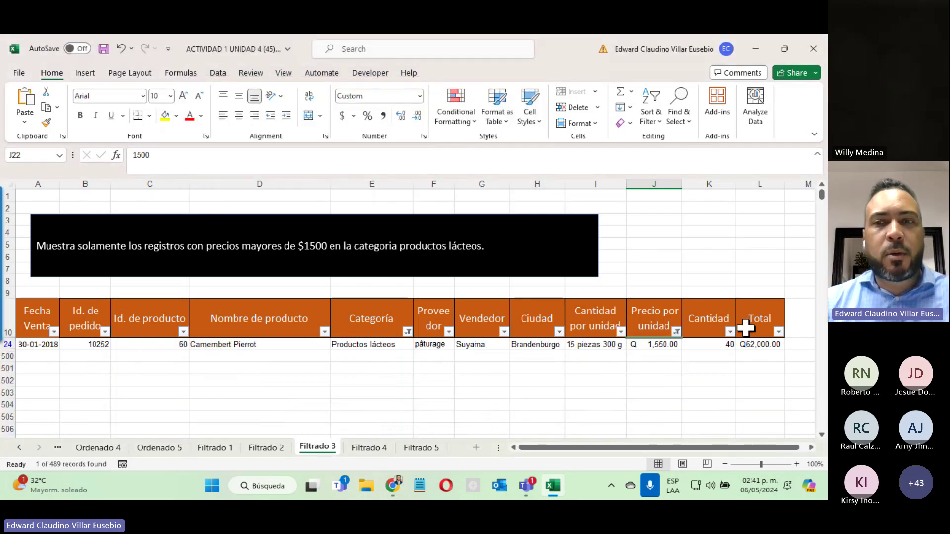
pyautogui.click(773, 347)
pyautogui.moveTo(773, 348); pyautogui.dragTo(17, 345)
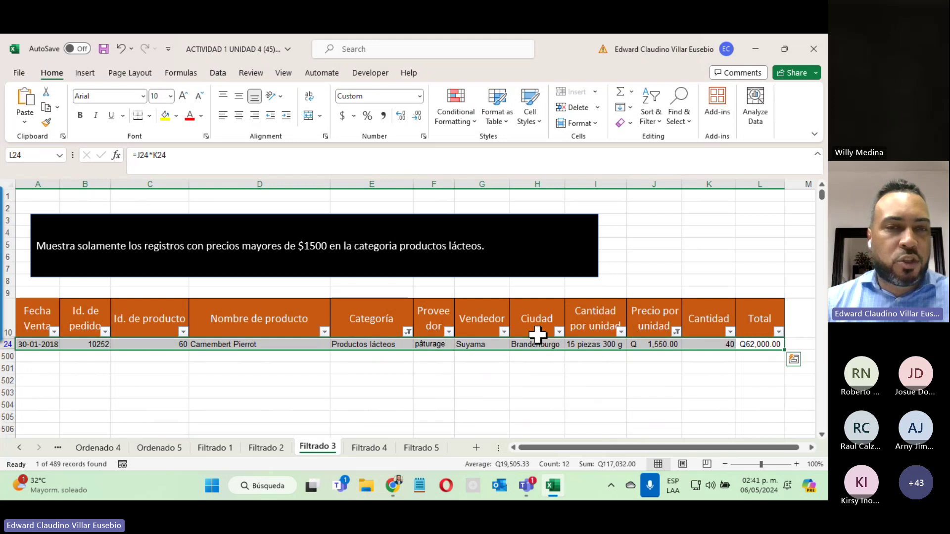
pyautogui.click(340, 345)
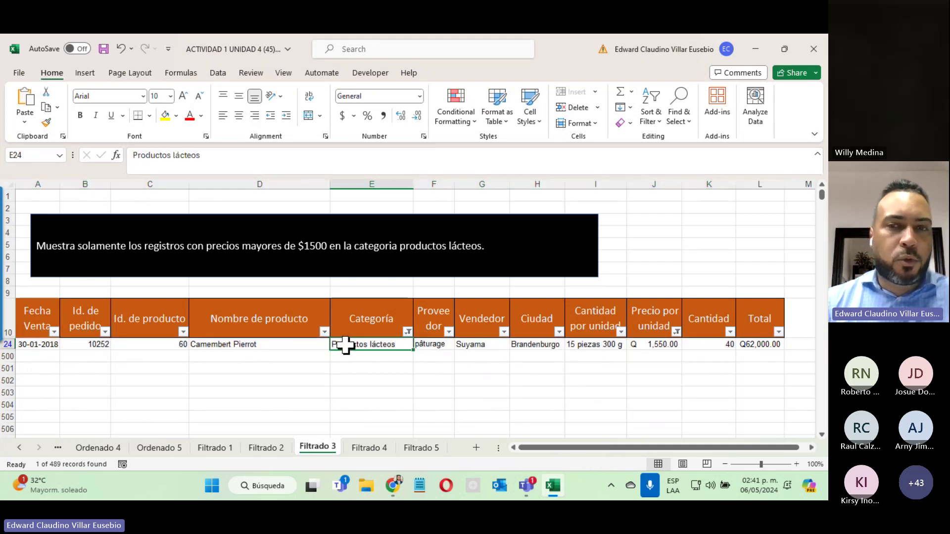
pyautogui.click(651, 345)
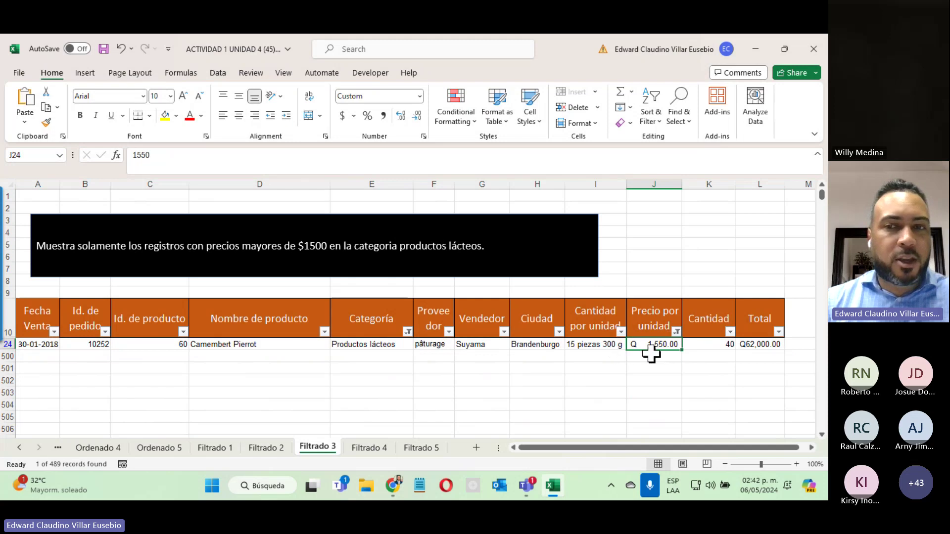
# Step: Change the Precio por unidad number filter to values greater than or equal to 1500
pyautogui.click(676, 331)
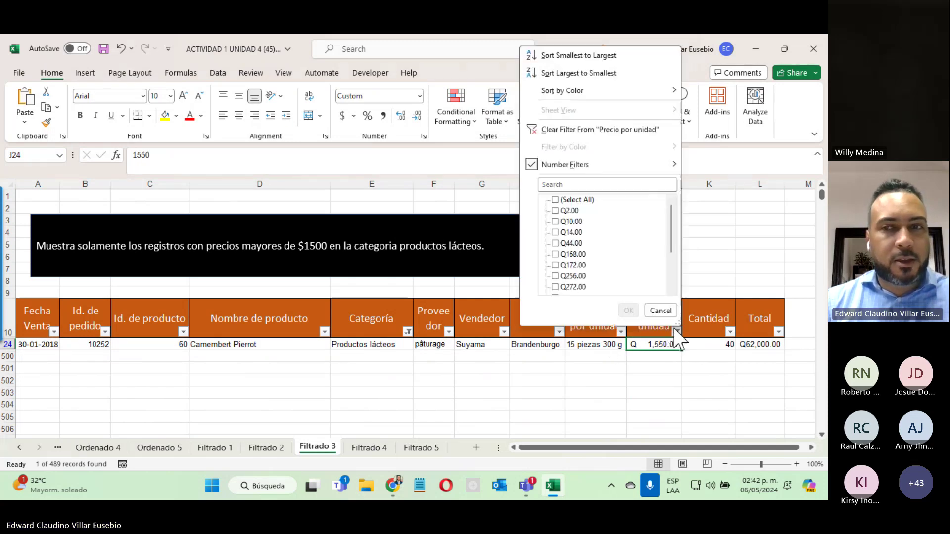
pyautogui.moveTo(648, 171)
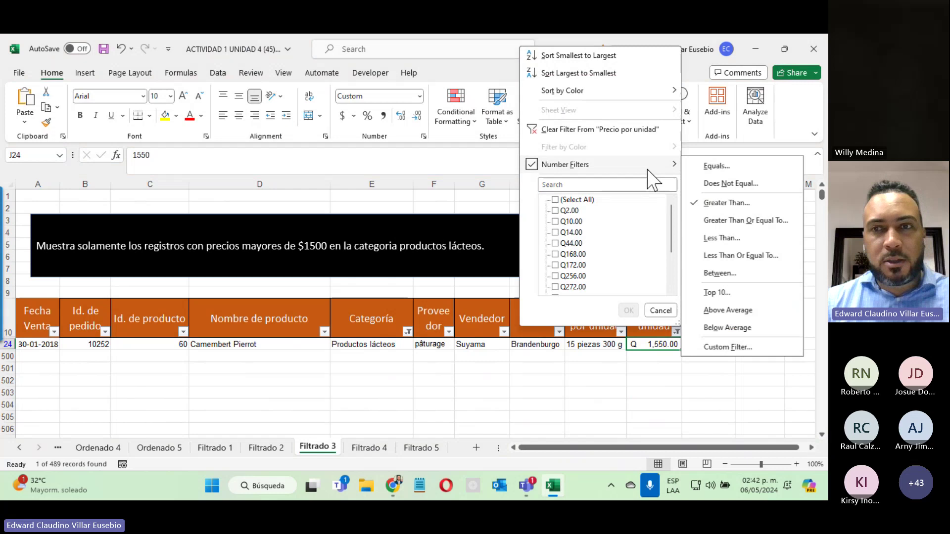
pyautogui.click(728, 222)
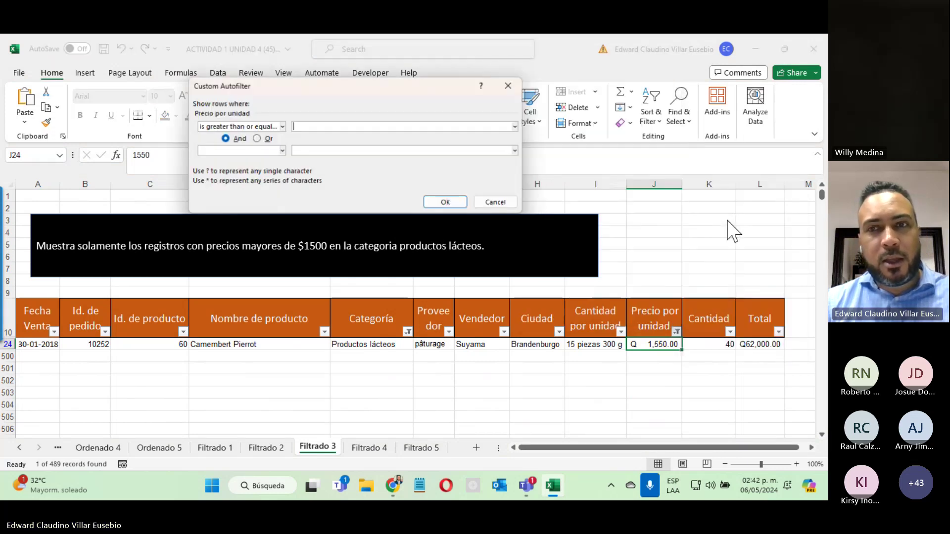
pyautogui.write('1')
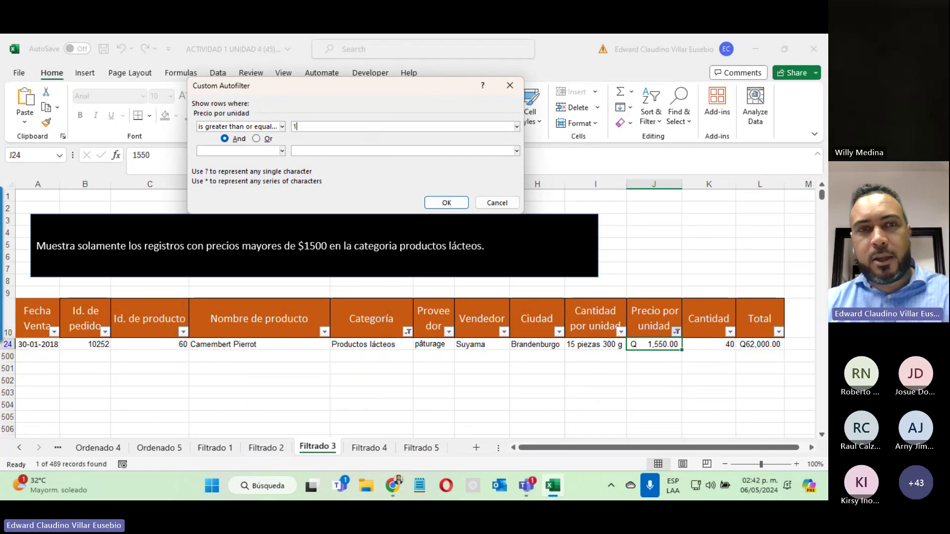
pyautogui.write('500')
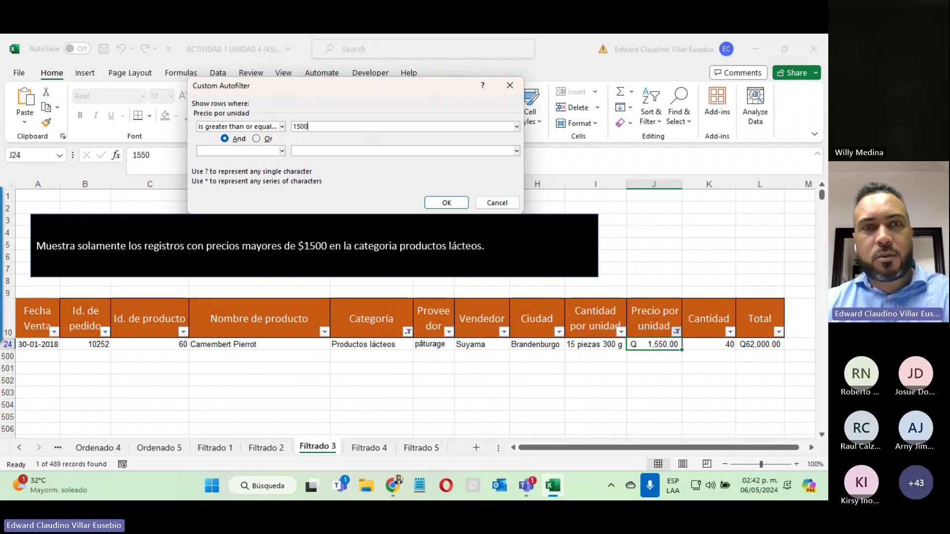
pyautogui.click(447, 203)
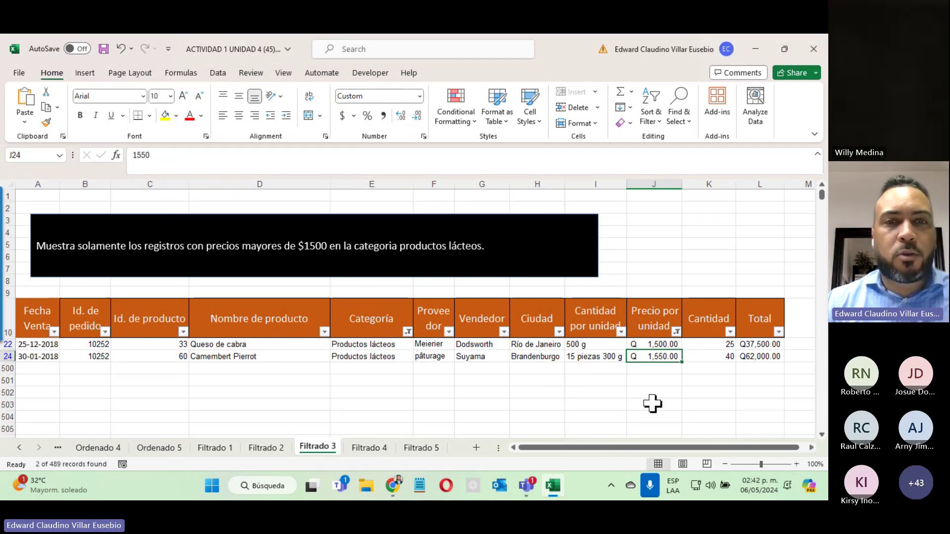
# Step: Switch to the Filtrado 4 sheet and read its task about totals between $3000 and $15000
pyautogui.click(366, 448)
pyautogui.scroll(-5, 381, 413)
pyautogui.scroll(20, 381, 413)
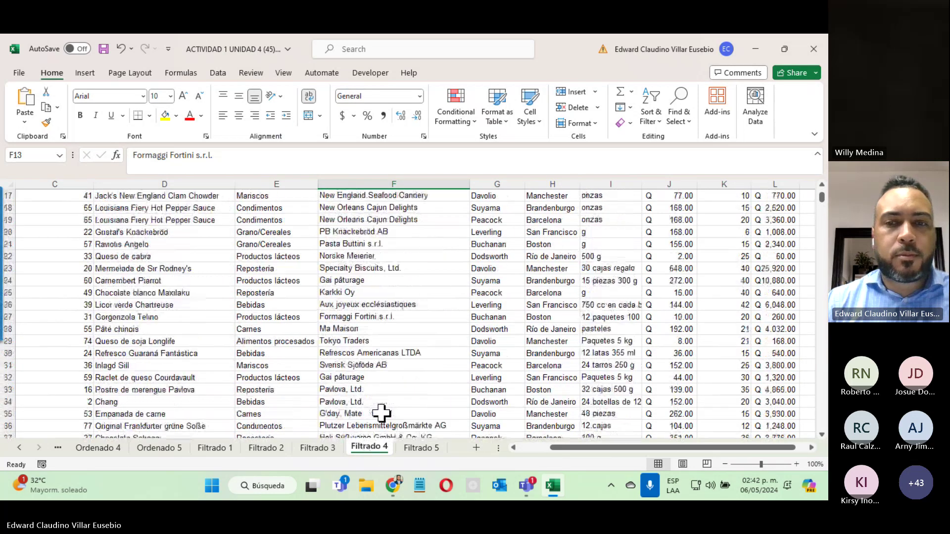
pyautogui.moveTo(626, 448); pyautogui.dragTo(594, 448)
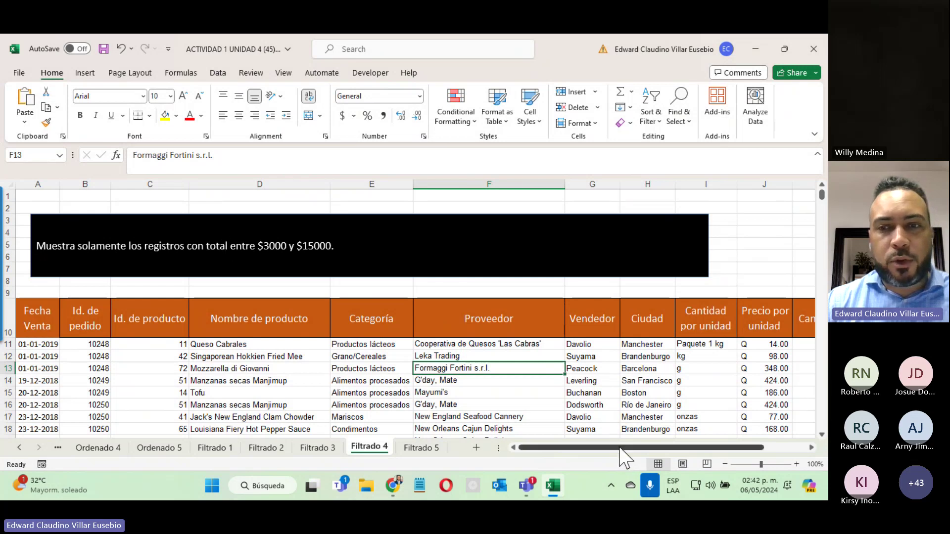
pyautogui.hscroll(2, 625, 447)
# Step: Select all Total values from L11 down to the last record and turn on filtering for them
pyautogui.moveTo(744, 343); pyautogui.dragTo(745, 430)
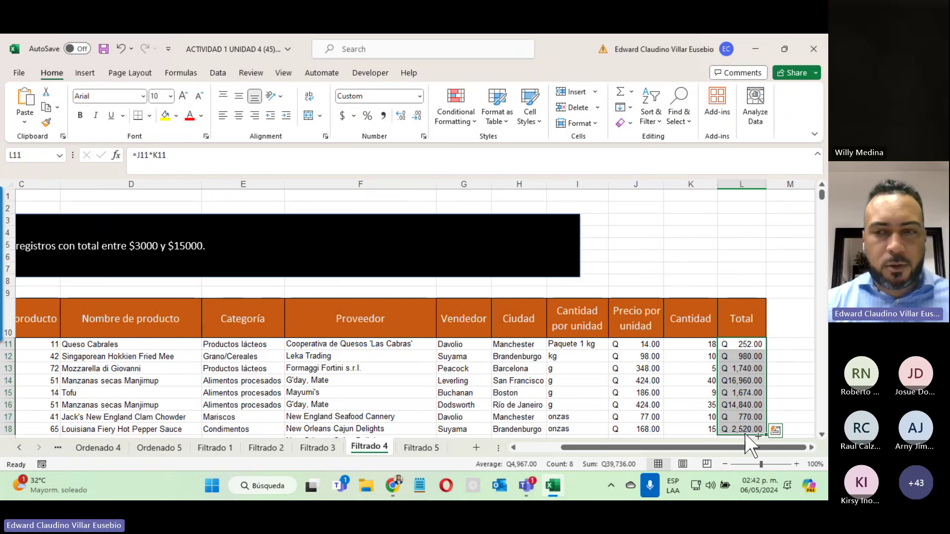
pyautogui.hotkey('ctrl', 'shift', 'Down')
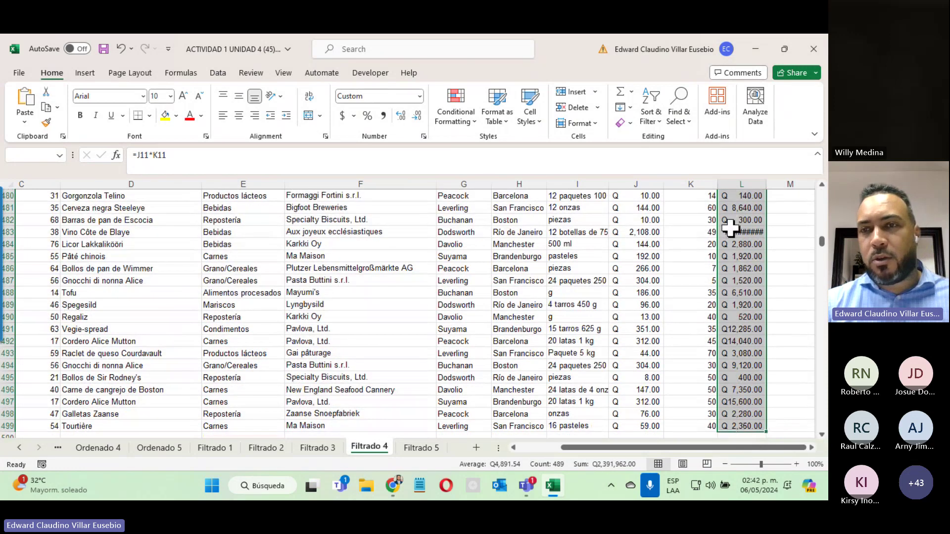
pyautogui.scroll(20, 731, 229)
pyautogui.scroll(20, 730, 229)
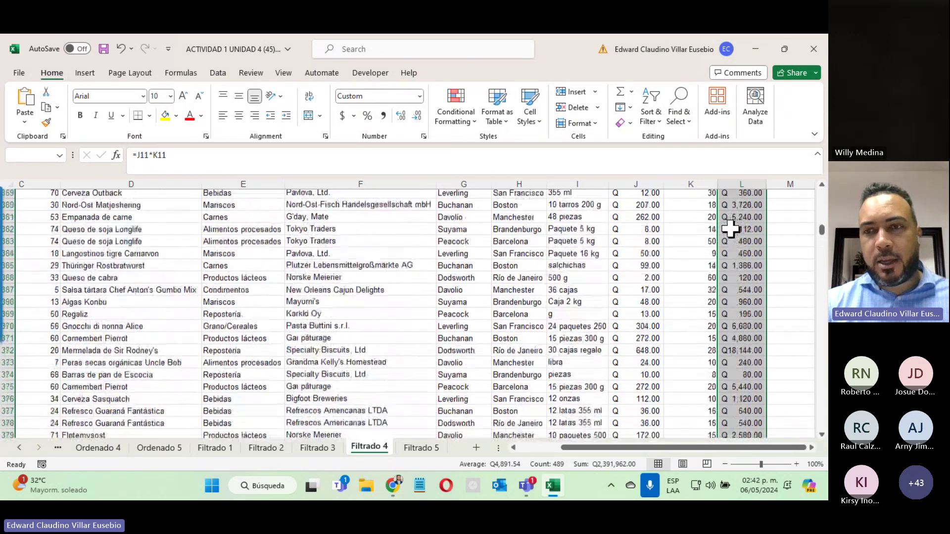
pyautogui.scroll(20, 730, 229)
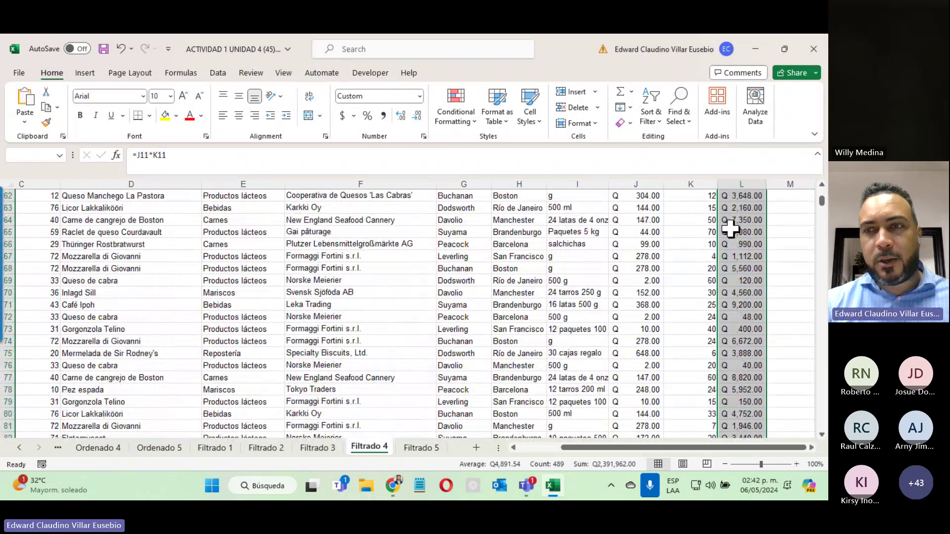
pyautogui.click(679, 111)
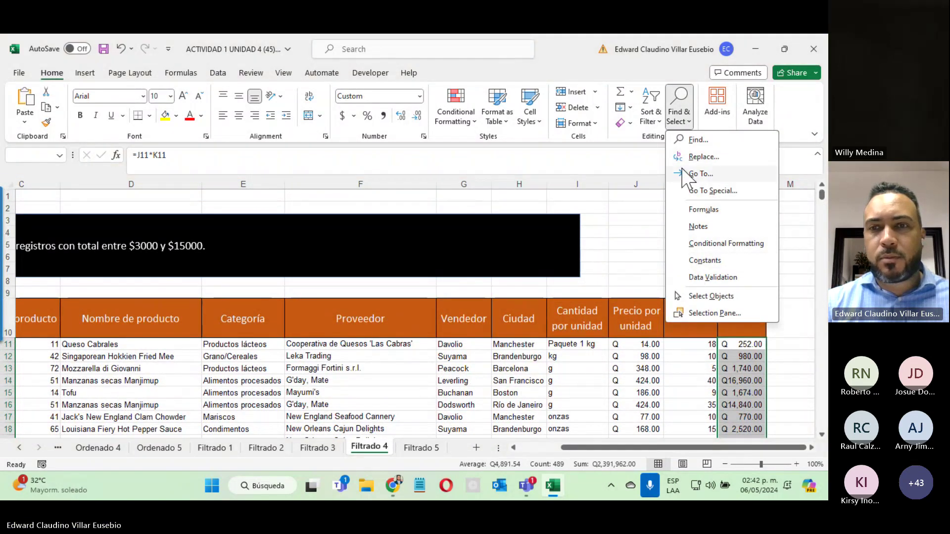
pyautogui.click(652, 118)
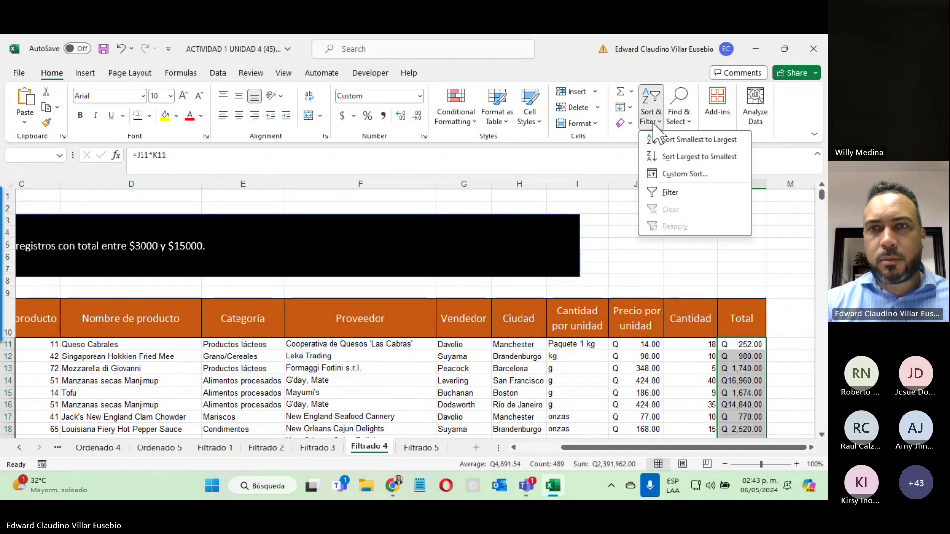
pyautogui.click(723, 197)
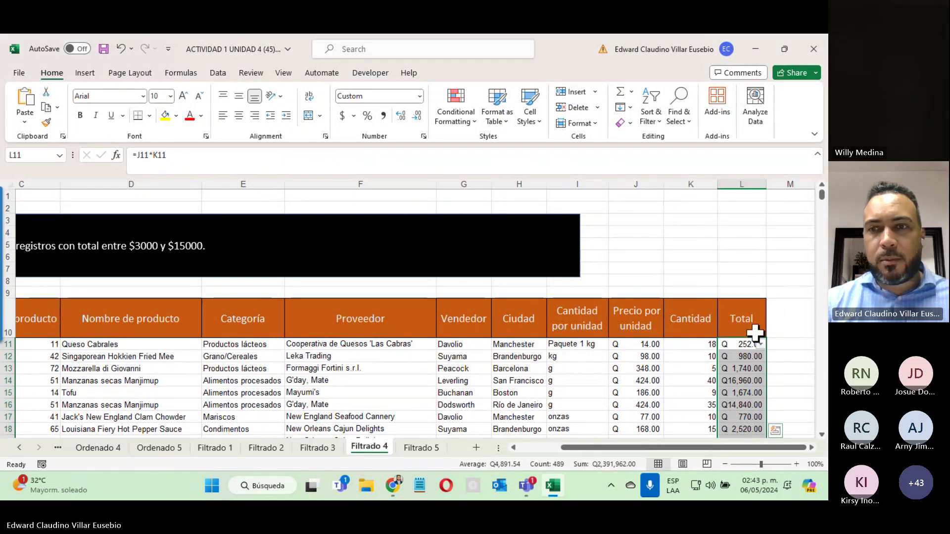
# Step: Remove the filter from the Total values and turn on filtering for the whole header row 10
pyautogui.hotkey('ctrl', 'q')
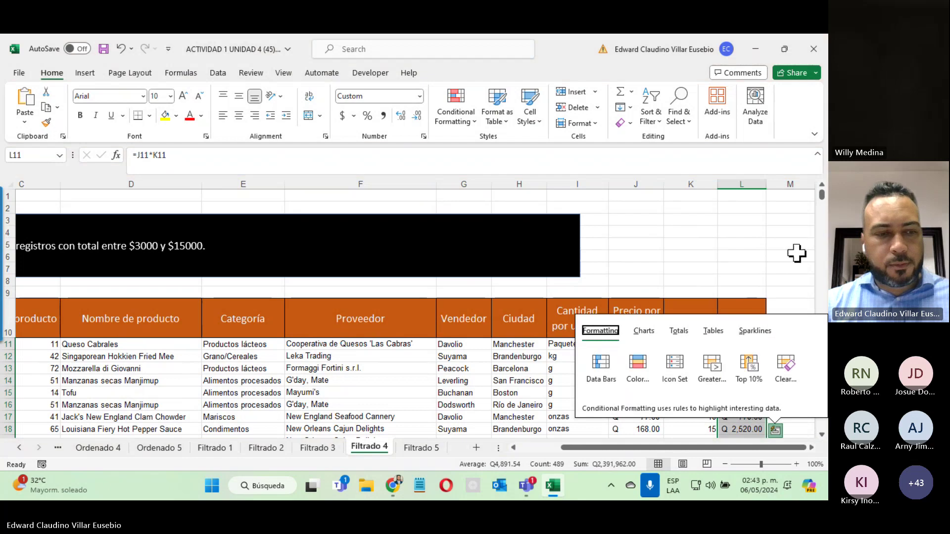
pyautogui.click(710, 264)
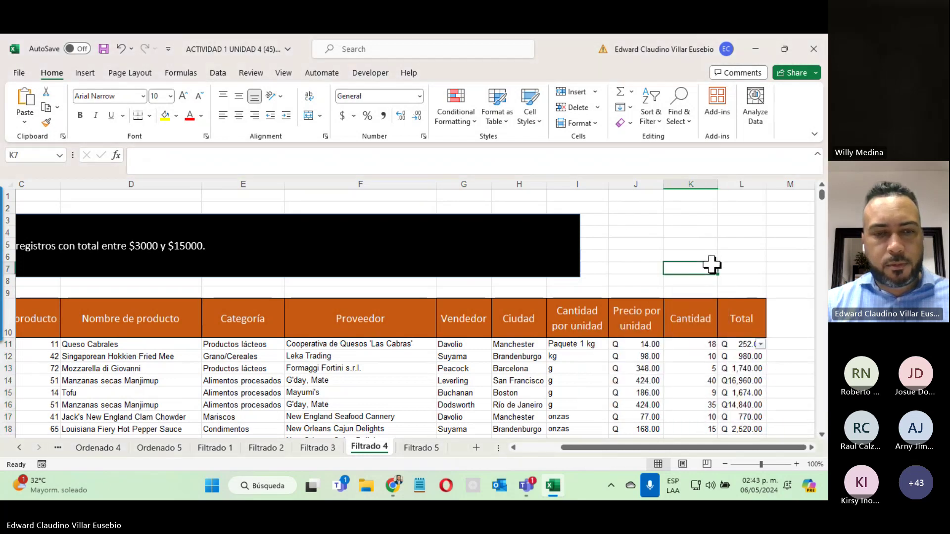
pyautogui.click(16, 315)
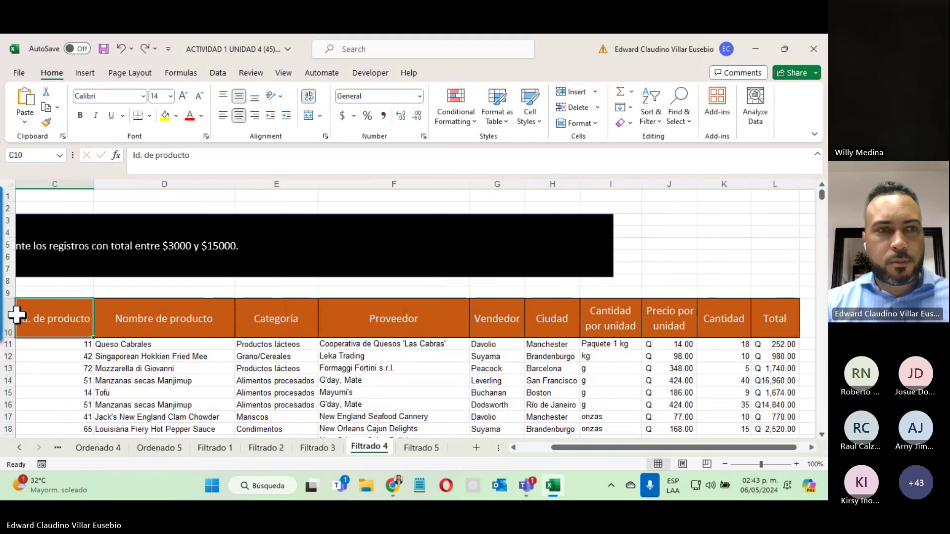
pyautogui.click(9, 317)
pyautogui.click(649, 116)
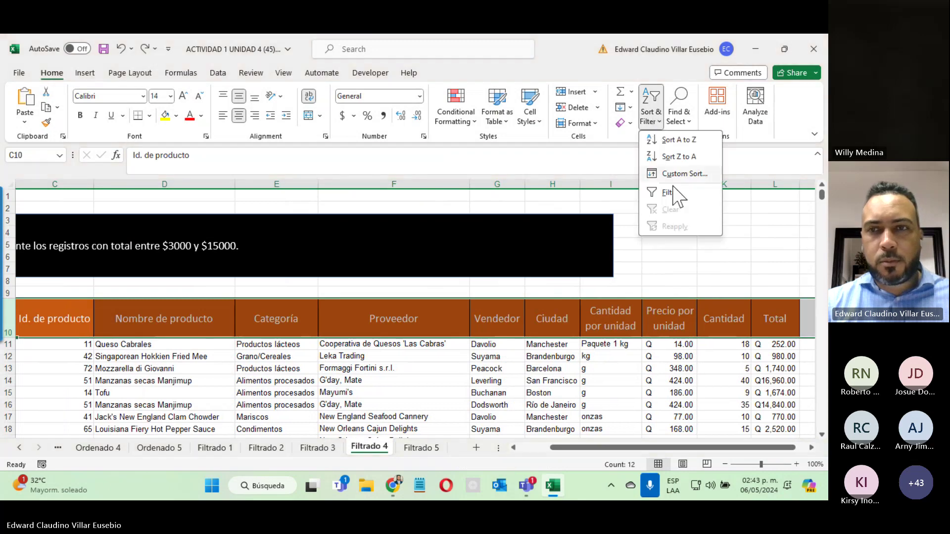
pyautogui.click(668, 193)
# Step: Filter the Total column to values between 3000 and 15000, both limits included
pyautogui.click(786, 331)
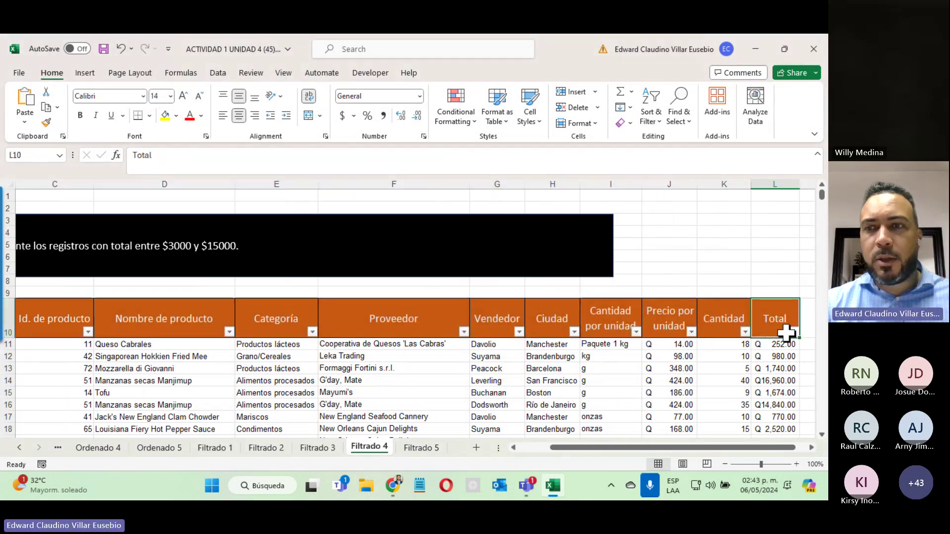
pyautogui.click(794, 332)
pyautogui.moveTo(724, 170)
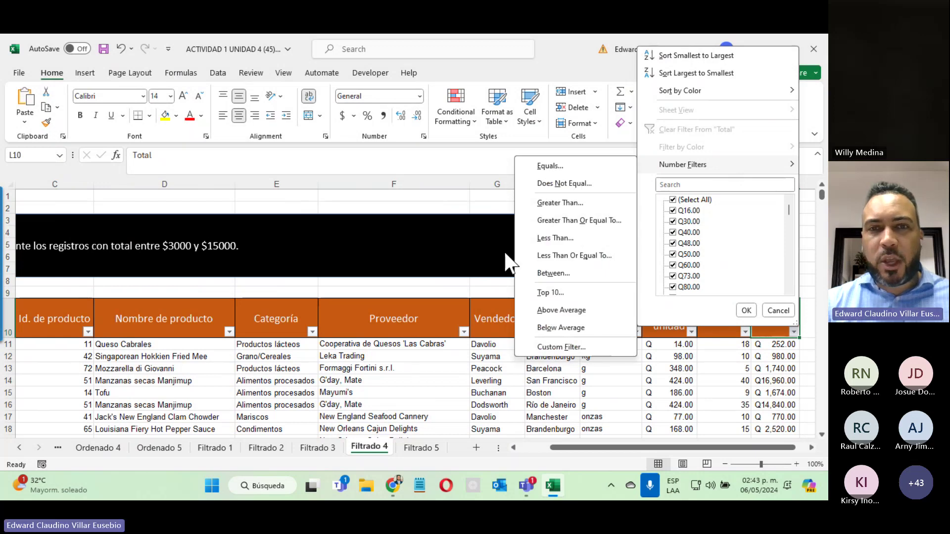
pyautogui.click(556, 277)
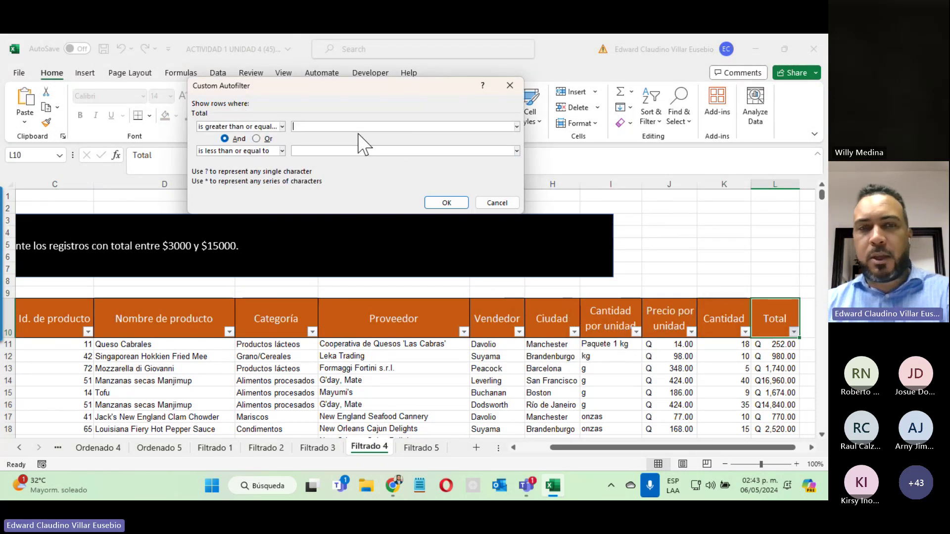
pyautogui.write('3000')
pyautogui.click(331, 151)
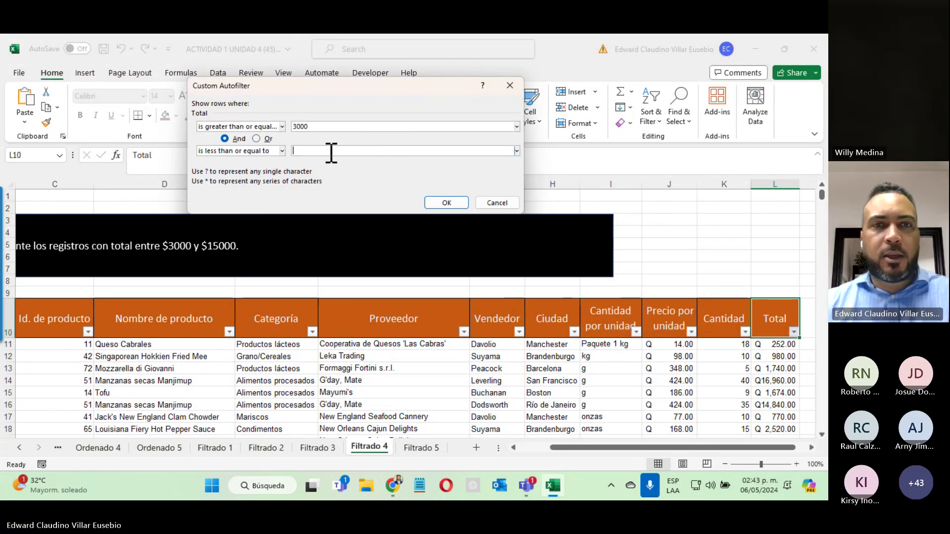
pyautogui.write('15000')
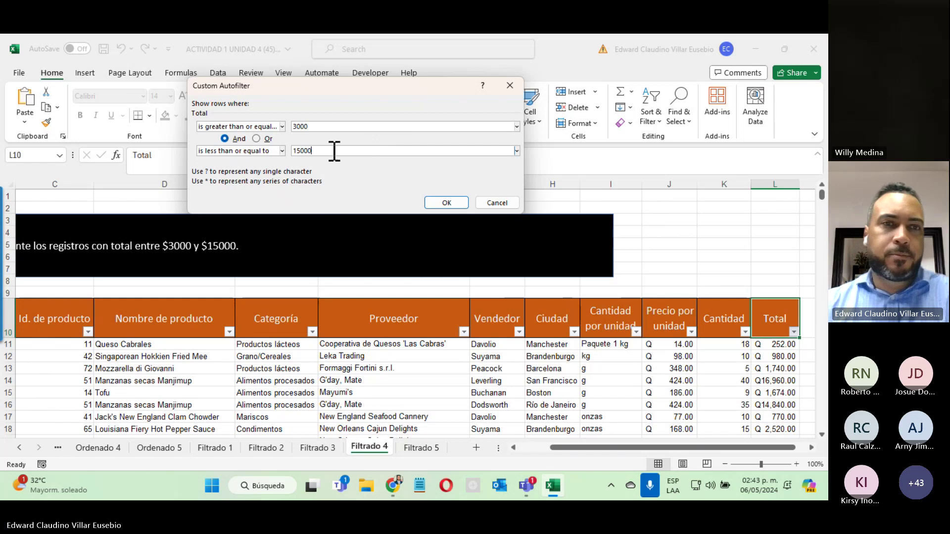
pyautogui.click(439, 203)
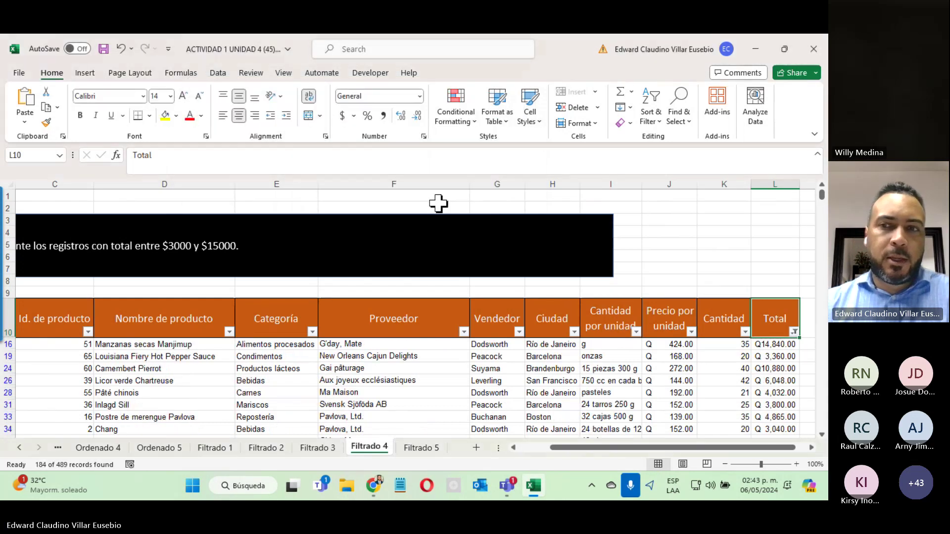
# Step: Look through the filtered totals and clear the filter from the Total column
pyautogui.moveTo(821, 195)
pyautogui.mouseDown()
pyautogui.moveTo(822, 217)
pyautogui.moveTo(821, 195)
pyautogui.mouseUp()
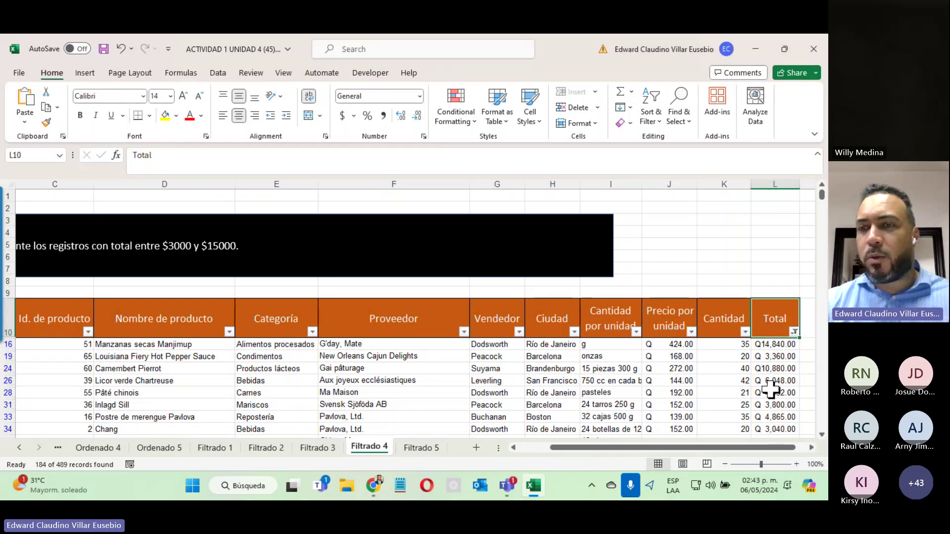
pyautogui.scroll(-15, 770, 390)
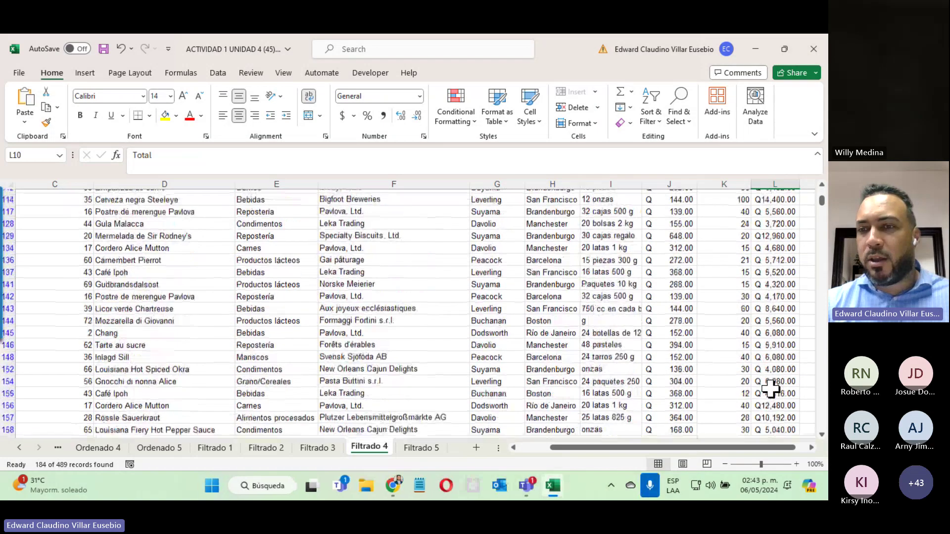
pyautogui.scroll(-4, 770, 390)
pyautogui.scroll(13, 770, 386)
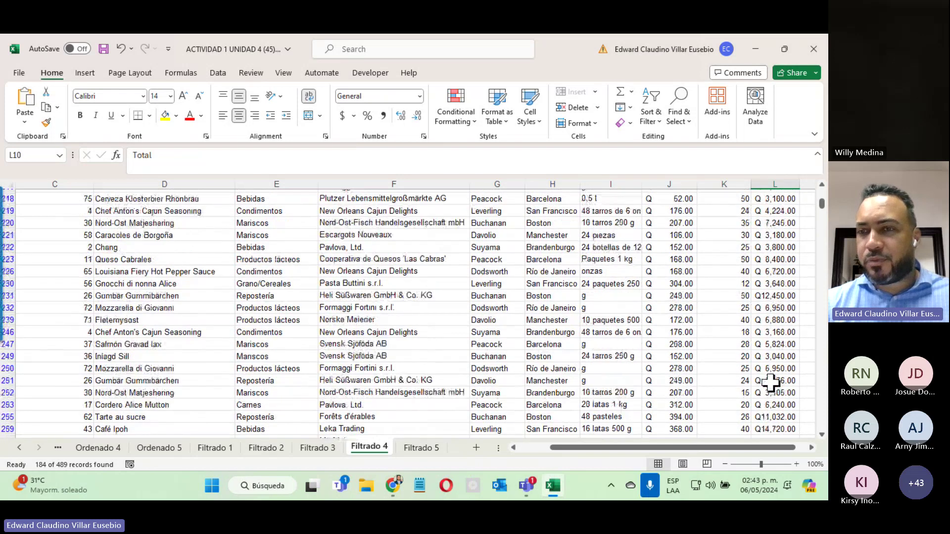
pyautogui.scroll(6, 770, 381)
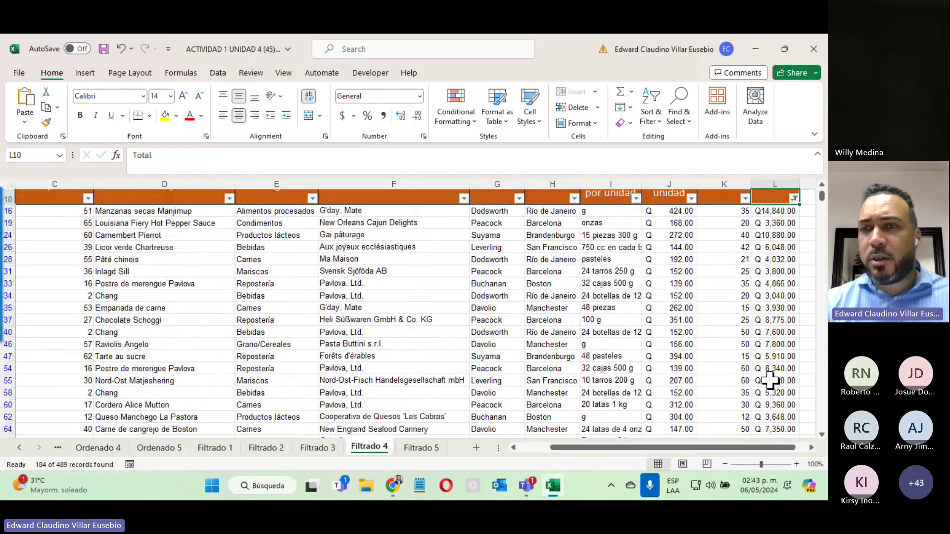
pyautogui.scroll(3, 771, 380)
pyautogui.click(794, 331)
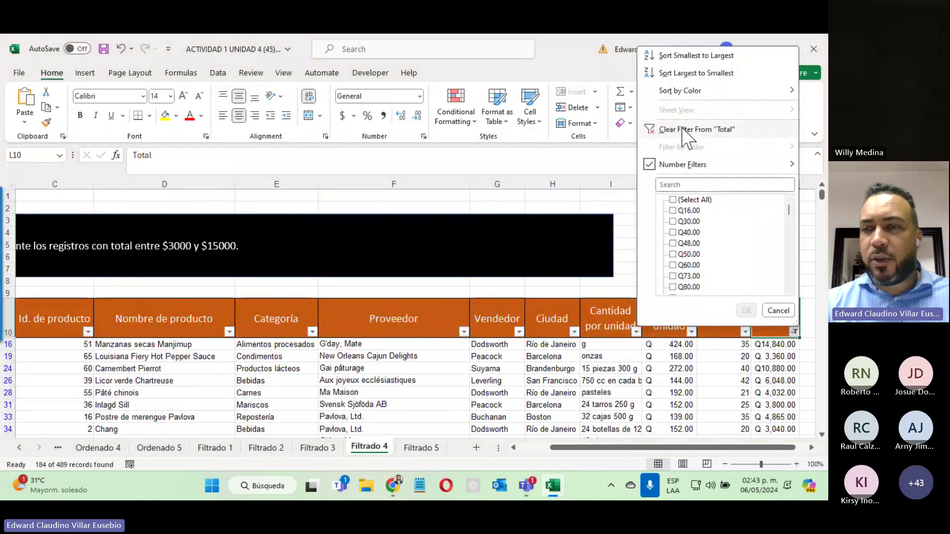
pyautogui.click(682, 131)
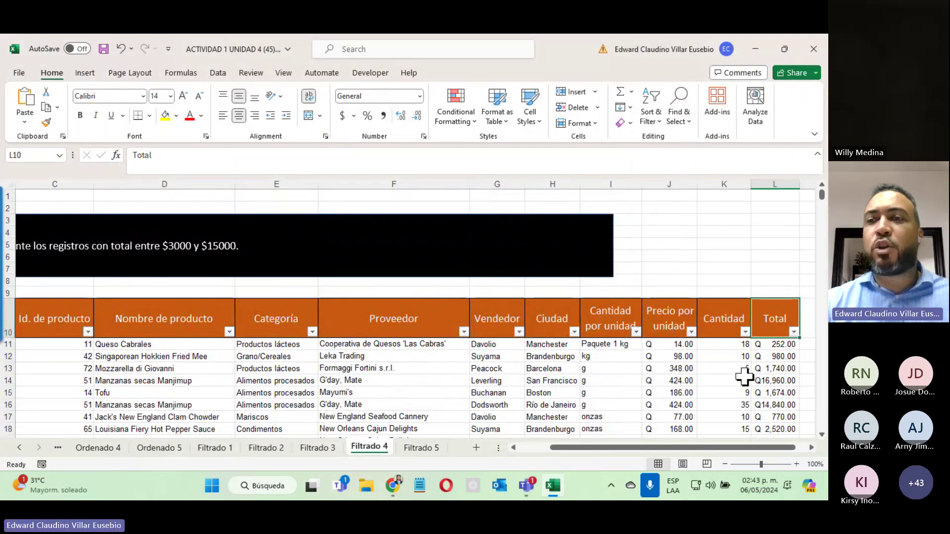
# Step: Sort the records by Total from smallest to largest, expanding the selection from L11 downward to the whole table
pyautogui.click(769, 345)
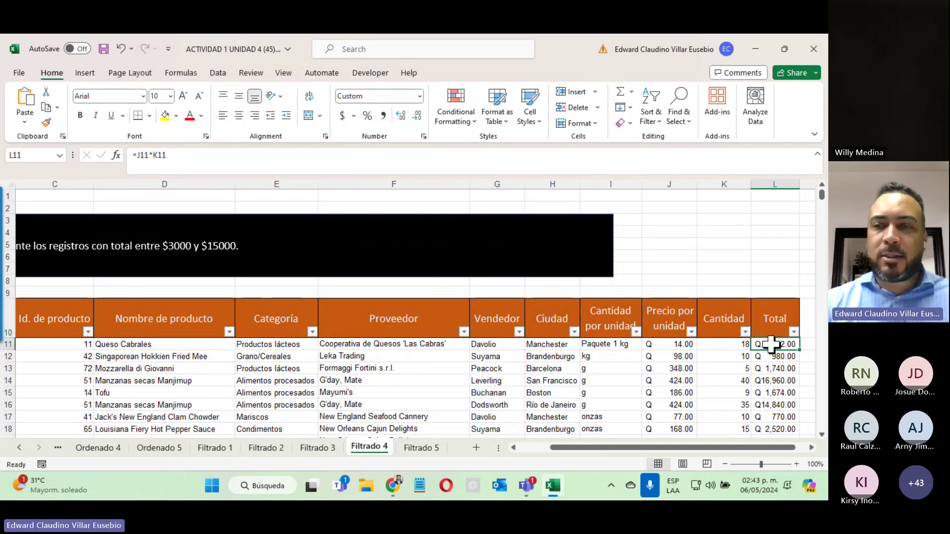
pyautogui.hotkey('ctrl', 'shift', 'Down')
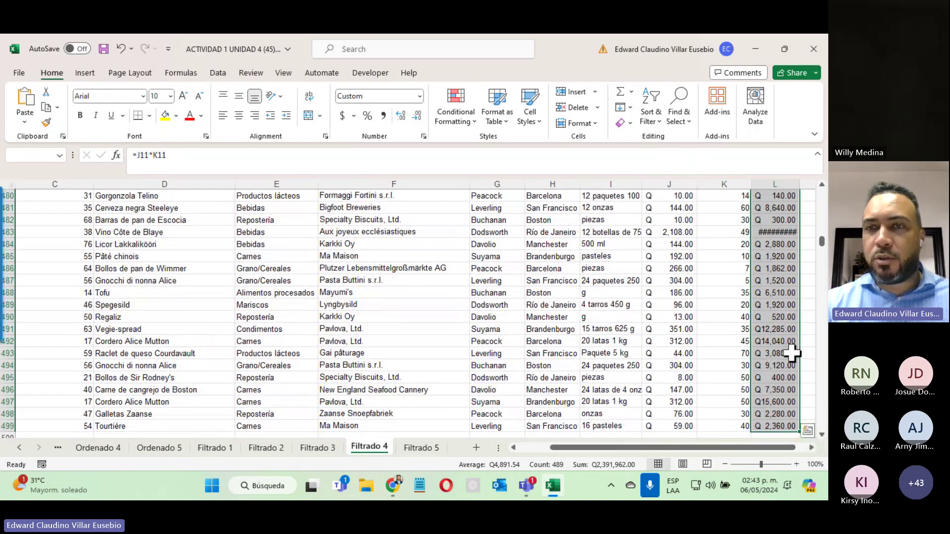
pyautogui.click(651, 116)
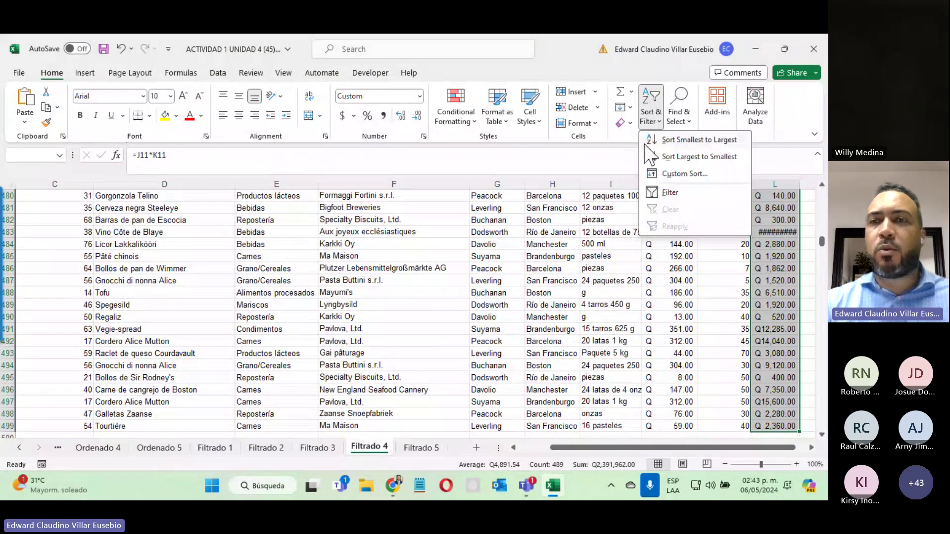
pyautogui.click(693, 140)
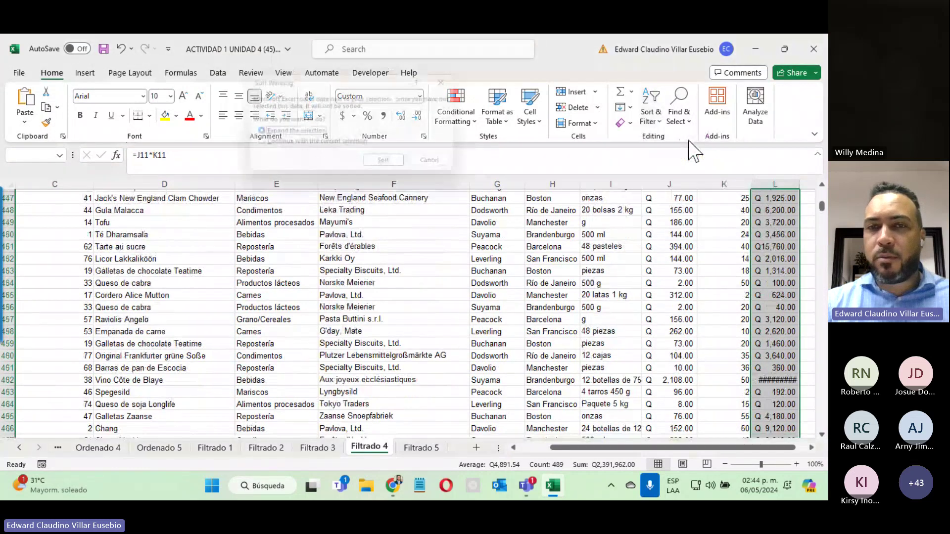
pyautogui.click(380, 168)
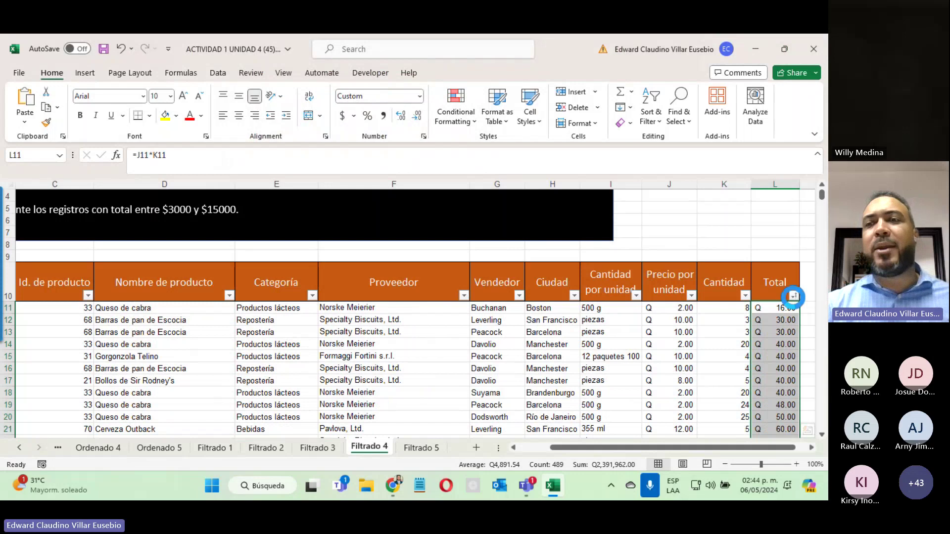
# Step: Filter the sorted Total column to values greater than or equal to 3000 and less than or equal to 15000
pyautogui.click(793, 296)
pyautogui.moveTo(773, 307)
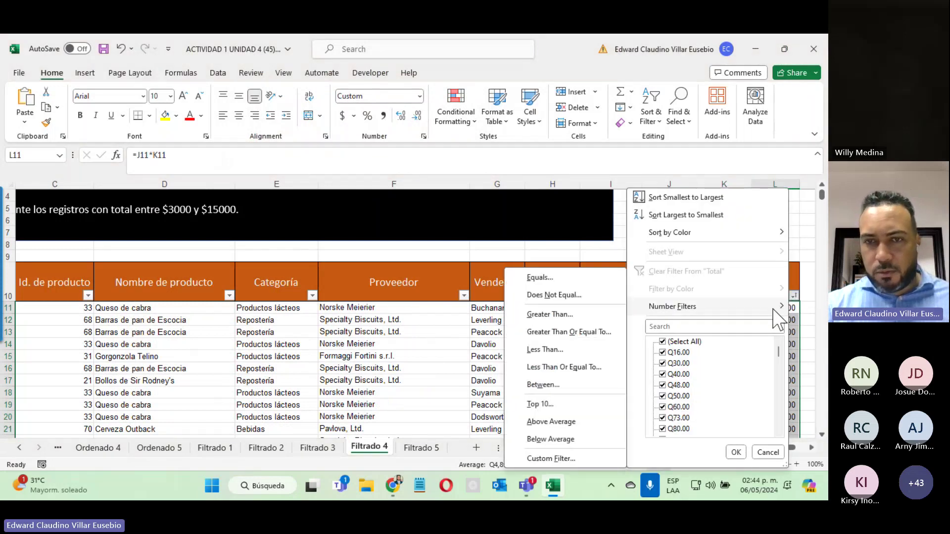
pyautogui.click(575, 385)
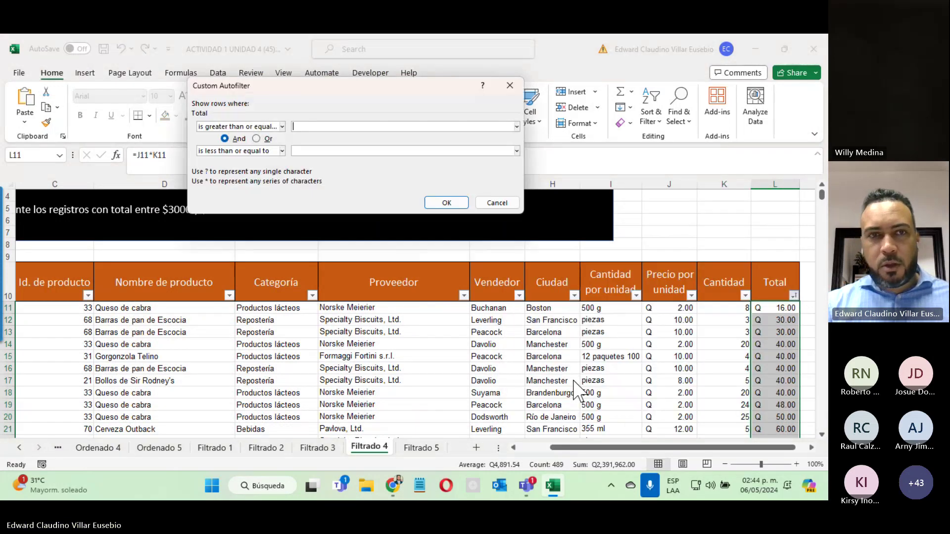
pyautogui.click(471, 151)
pyautogui.write('1500')
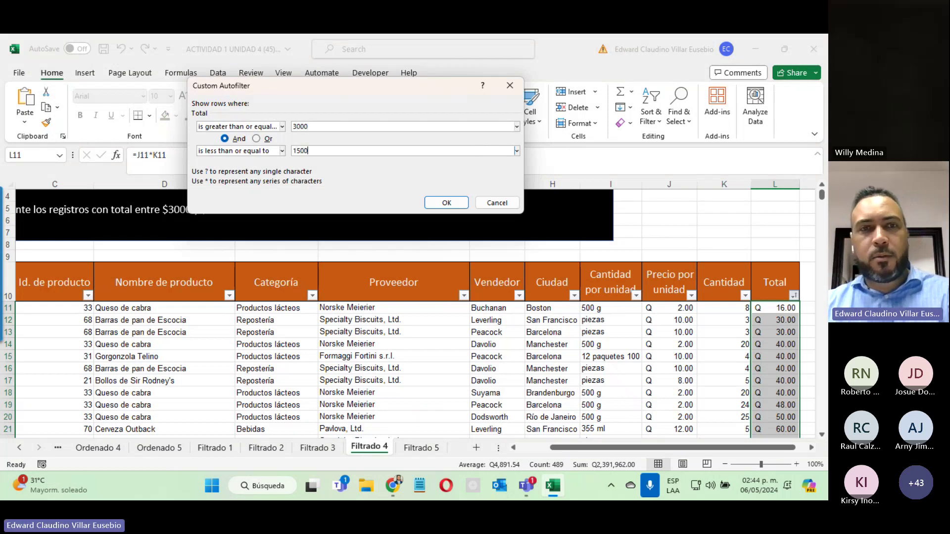
pyautogui.write('0')
pyautogui.click(438, 207)
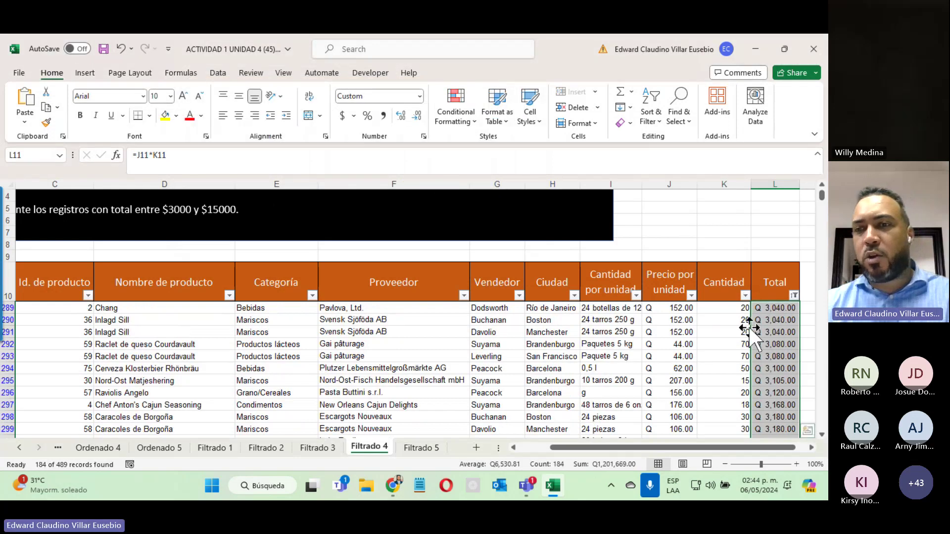
# Step: Examine the sorted totals from the first to the last filtered record against the $3000 to $15000 range
pyautogui.moveTo(748, 328); pyautogui.dragTo(748, 320)
pyautogui.scroll(-13, 762, 308)
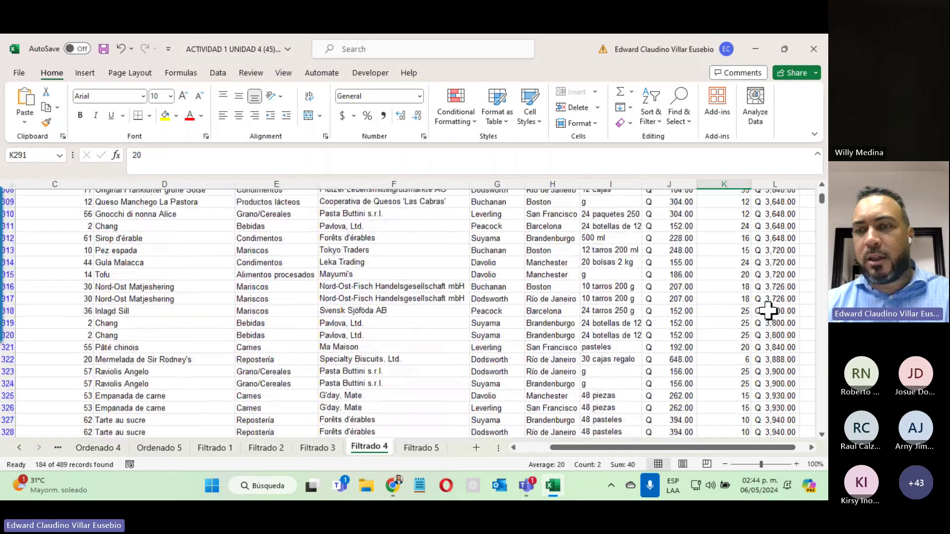
pyautogui.scroll(-20, 787, 328)
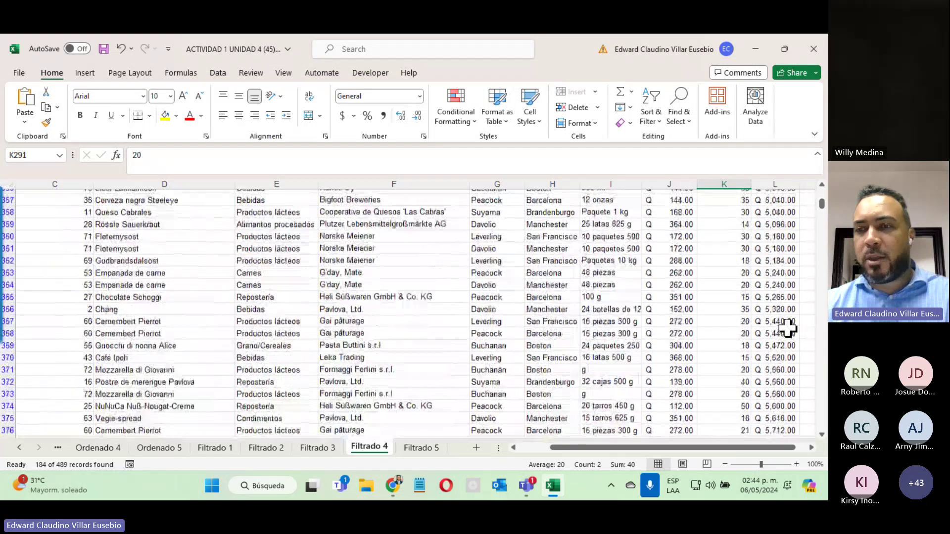
pyautogui.scroll(-15, 787, 329)
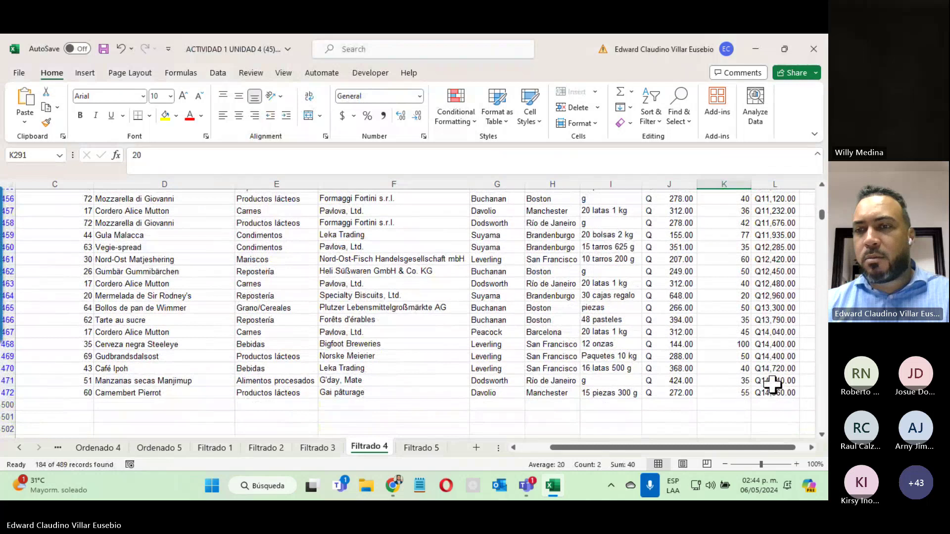
pyautogui.scroll(-4, 772, 384)
pyautogui.scroll(4, 772, 383)
pyautogui.scroll(-4, 772, 384)
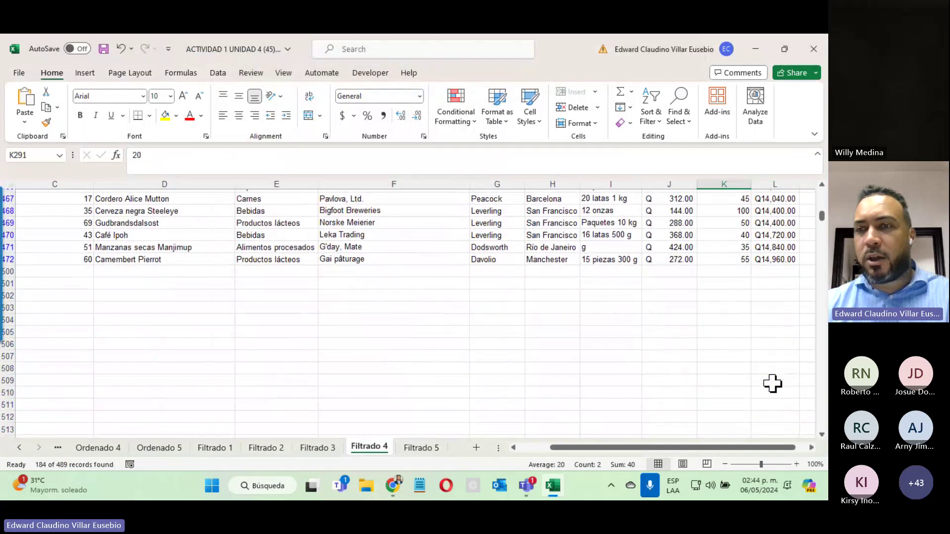
pyautogui.scroll(20, 757, 282)
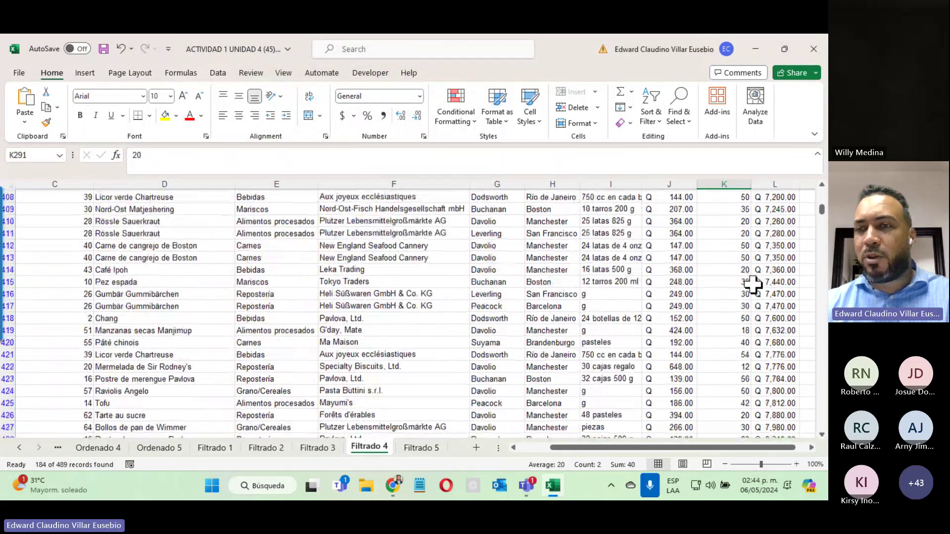
pyautogui.scroll(15, 752, 284)
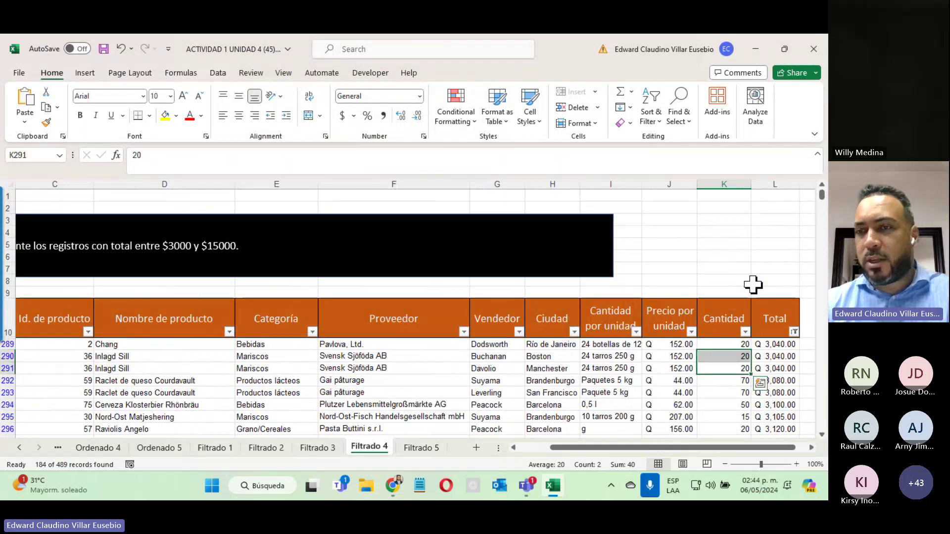
pyautogui.scroll(-3, 752, 283)
pyautogui.scroll(3, 380, 254)
pyautogui.scroll(-12, 797, 361)
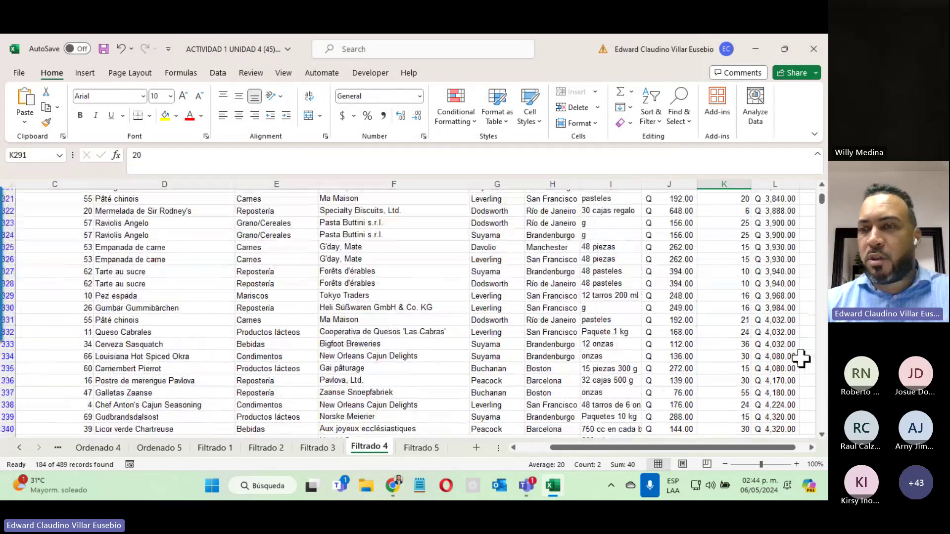
pyautogui.scroll(-20, 800, 359)
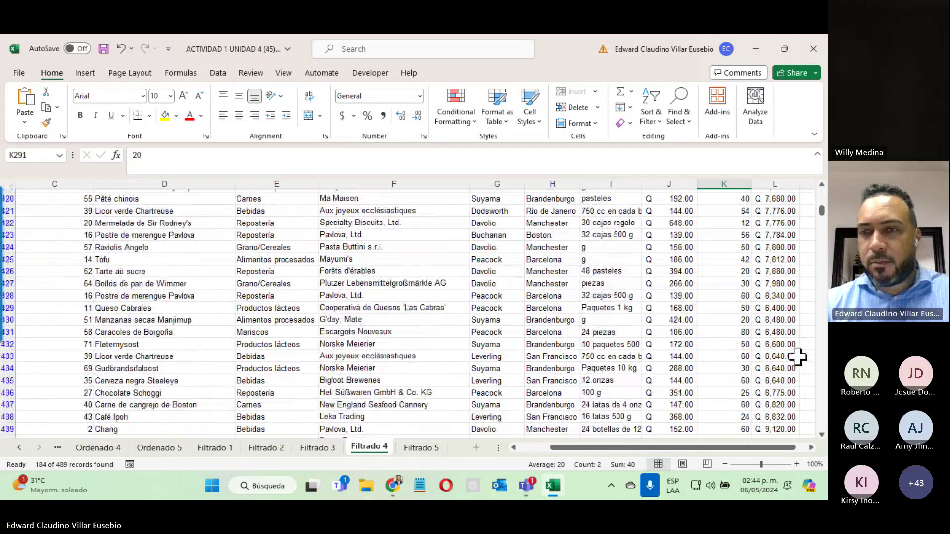
pyautogui.scroll(-20, 796, 357)
pyautogui.scroll(20, 789, 357)
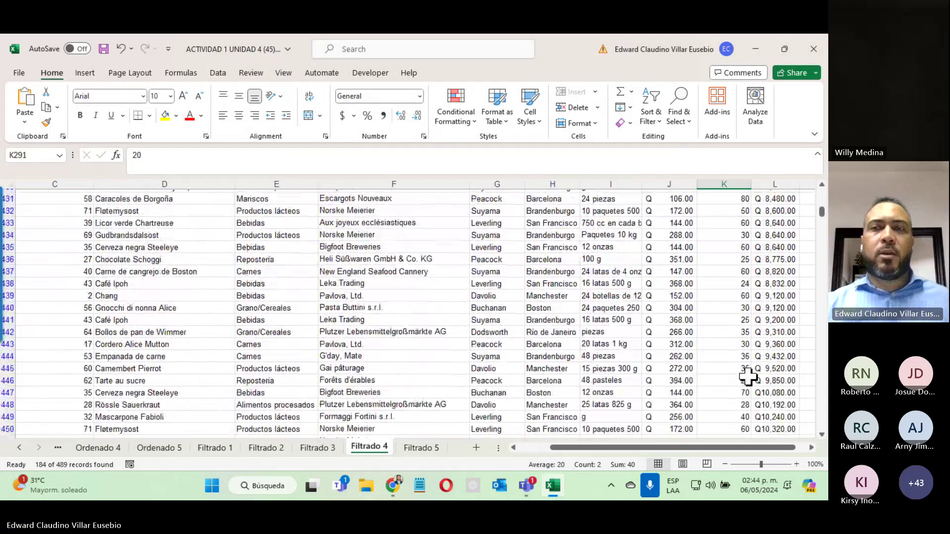
pyautogui.scroll(20, 744, 371)
pyautogui.scroll(3, 729, 366)
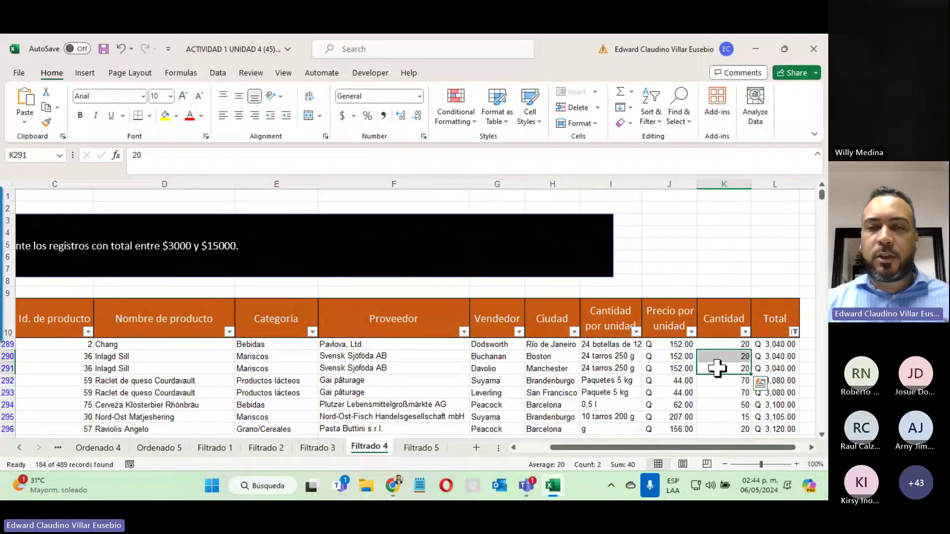
# Step: Look over the filtered records on the Filtrado 4, Filtrado 3 and Filtrado 2 sheets
pyautogui.moveTo(674, 450); pyautogui.dragTo(547, 451)
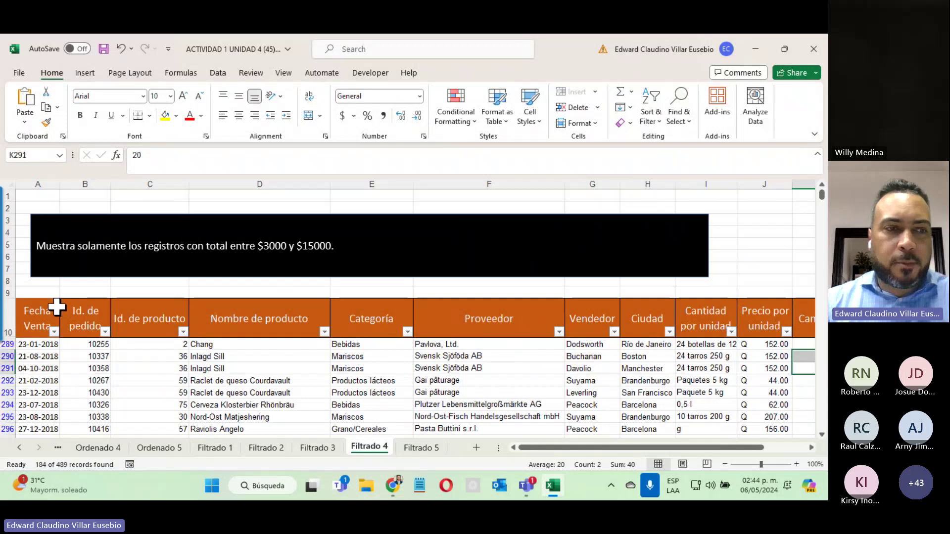
pyautogui.scroll(-7, 68, 373)
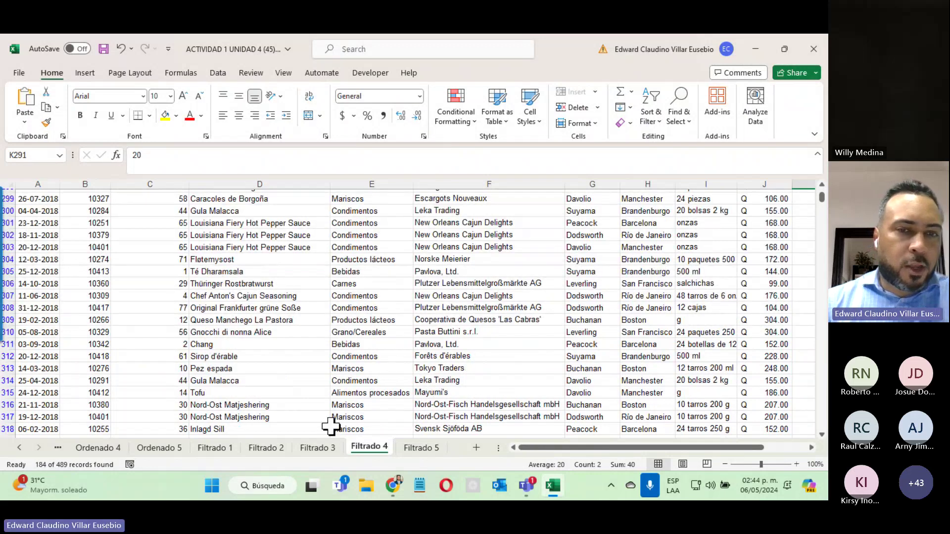
pyautogui.click(314, 448)
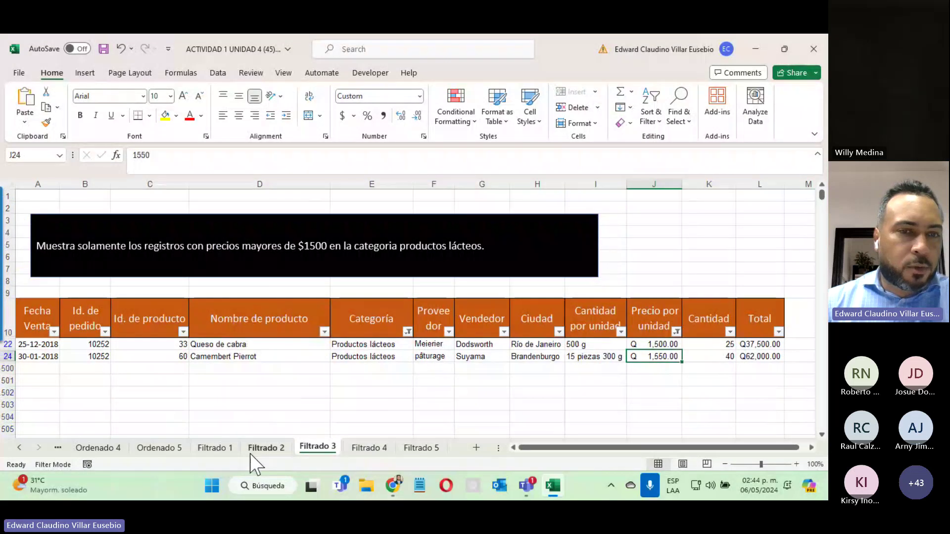
pyautogui.click(267, 448)
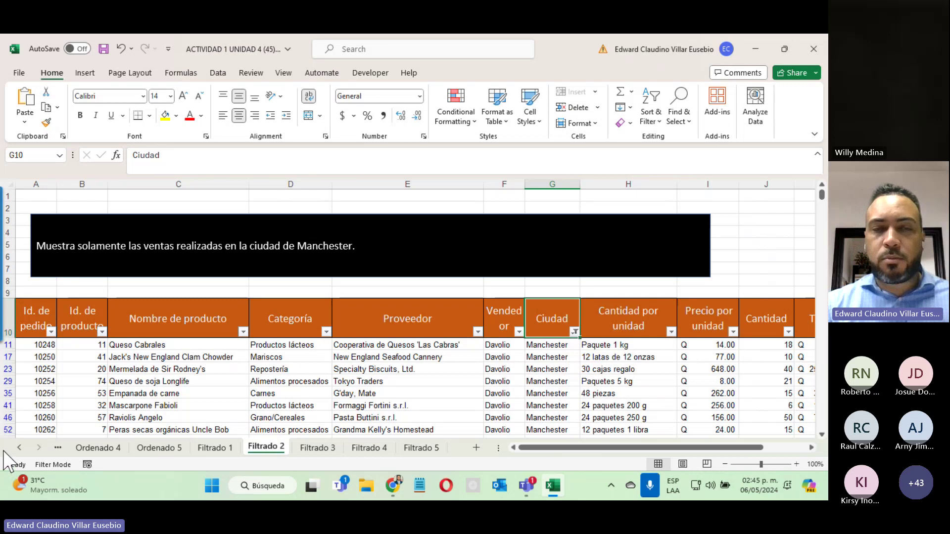
# Step: On the Filtrado 5 sheet, sort the records by Fecha Venta from oldest to newest, expanding the selection from A11 downward to the whole table
pyautogui.click(410, 447)
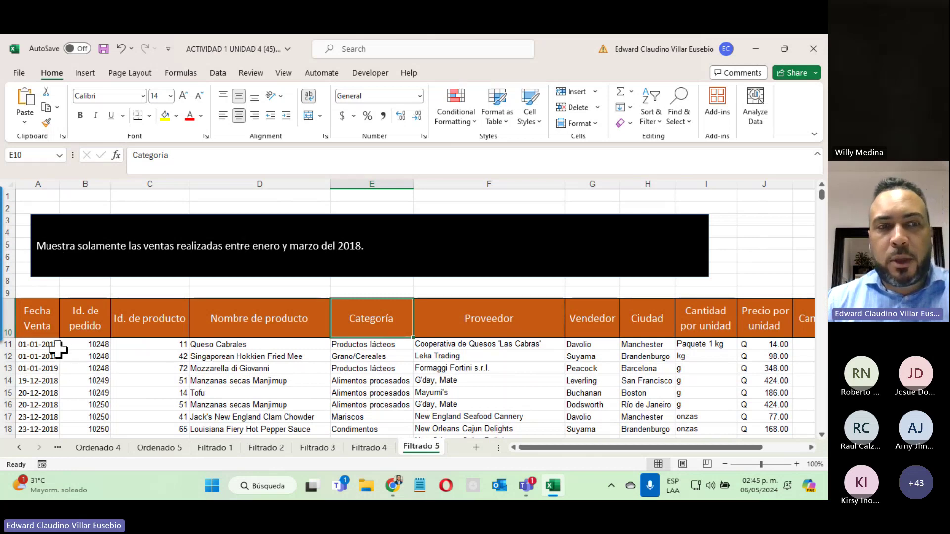
pyautogui.click(39, 346)
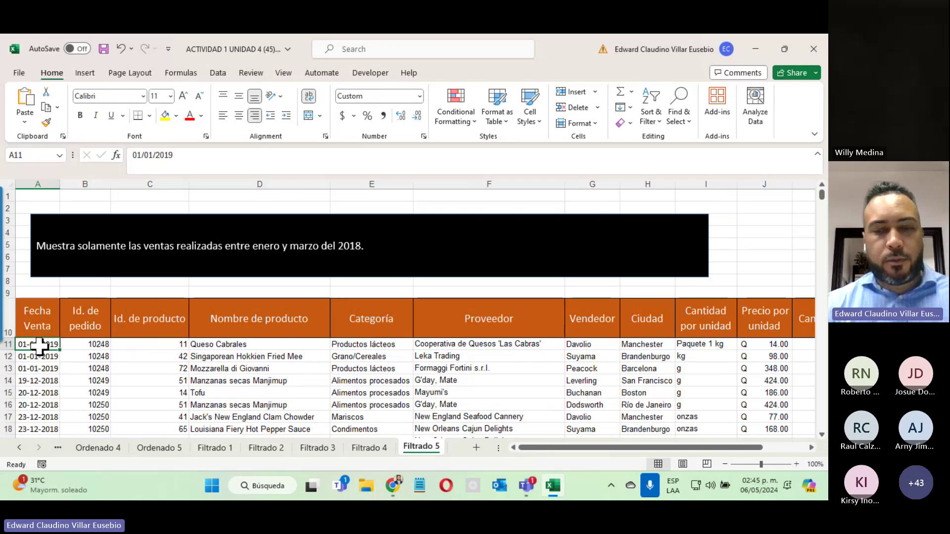
pyautogui.hotkey('ctrl', 'shift', 'Down')
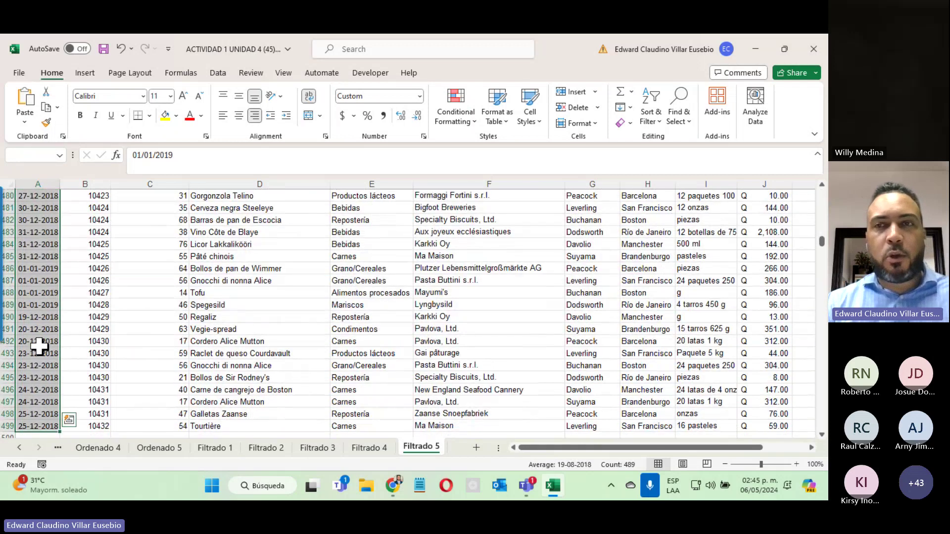
pyautogui.click(650, 116)
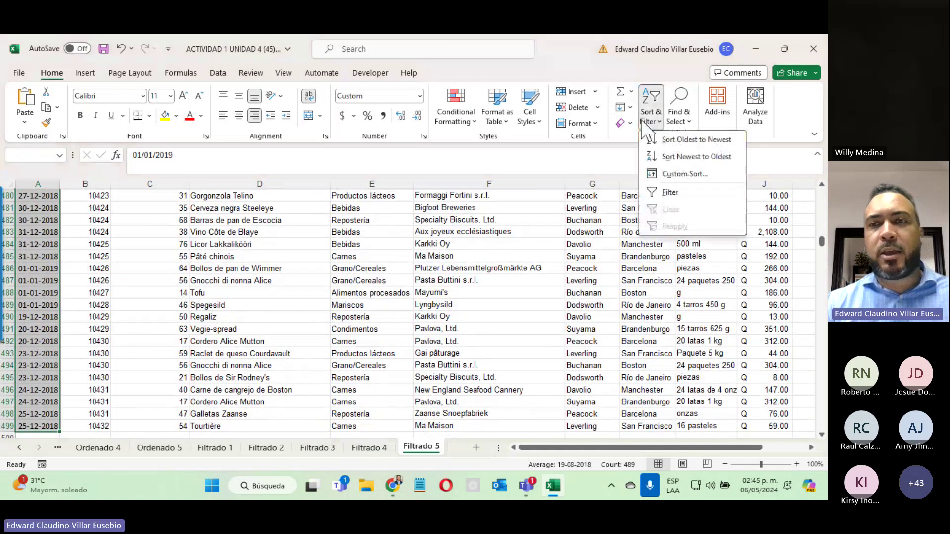
pyautogui.click(695, 143)
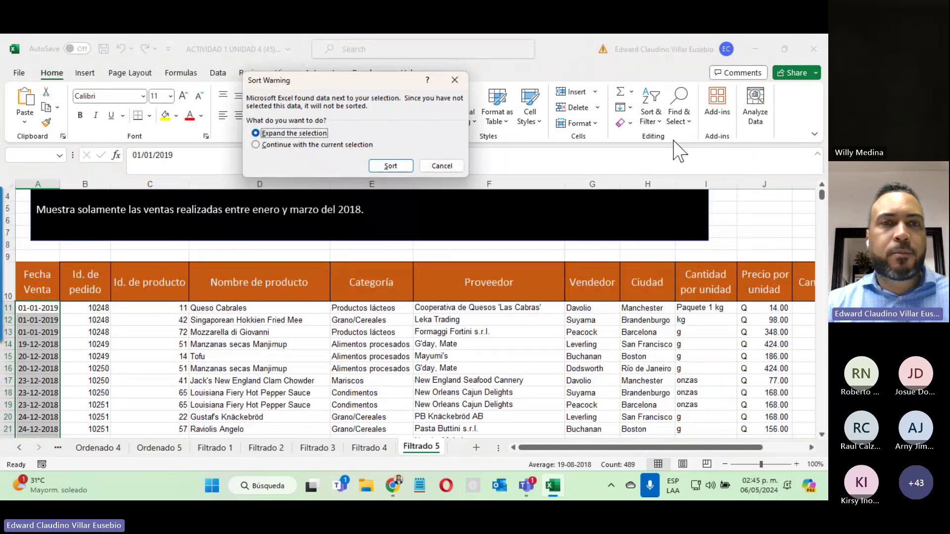
pyautogui.click(391, 163)
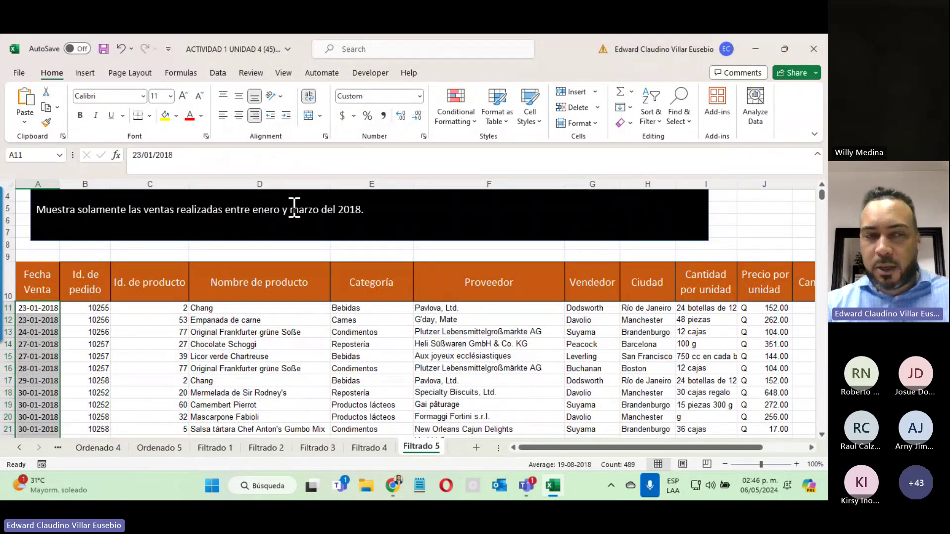
# Step: Add filters to the table's header row 10 on the Filtrado 5 sheet
pyautogui.click(8, 287)
pyautogui.click(651, 115)
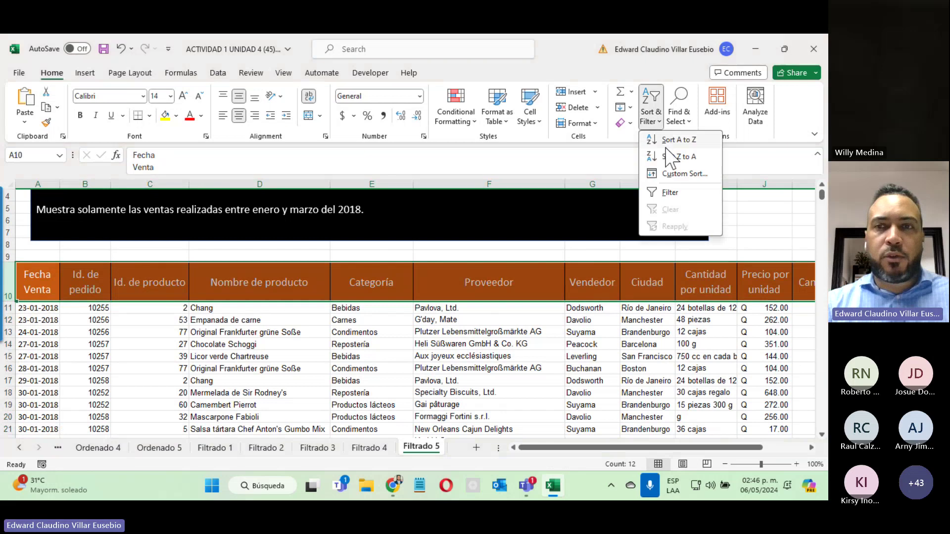
pyautogui.click(668, 192)
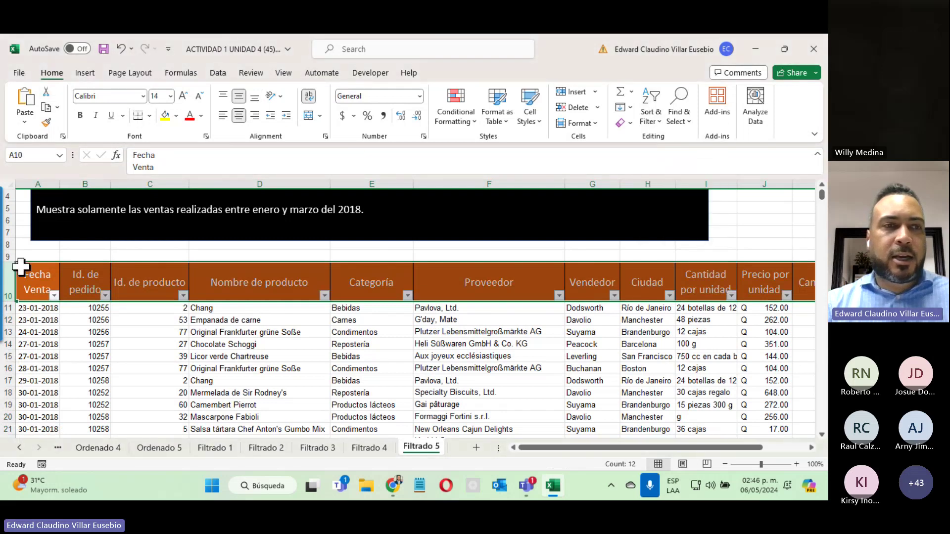
# Step: Start a Between date filter on the Fecha Venta column and pick 01/01/2024 as its start date
pyautogui.click(55, 296)
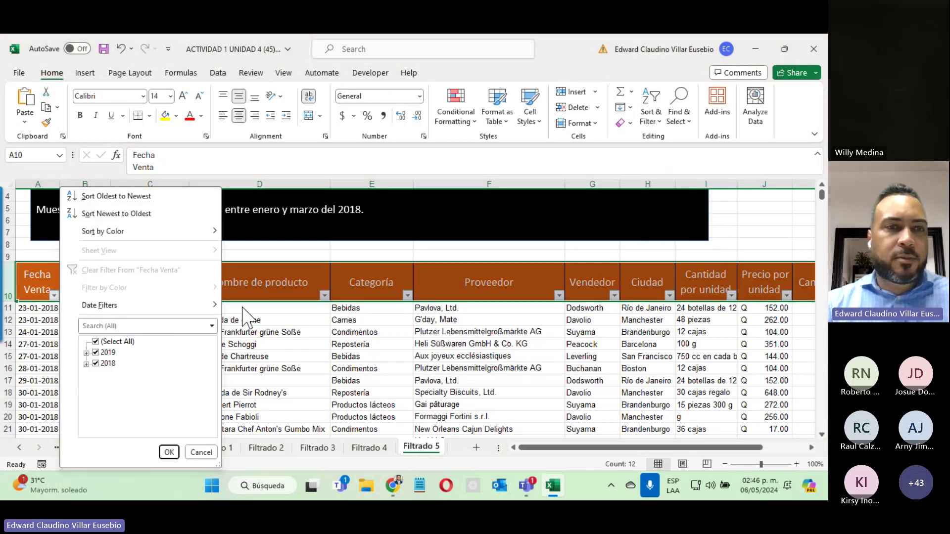
pyautogui.moveTo(216, 307)
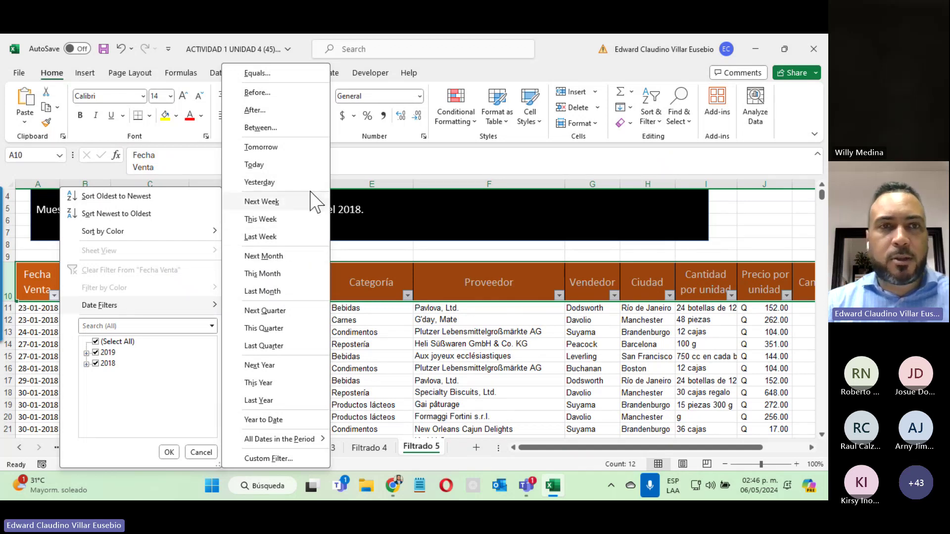
pyautogui.click(247, 128)
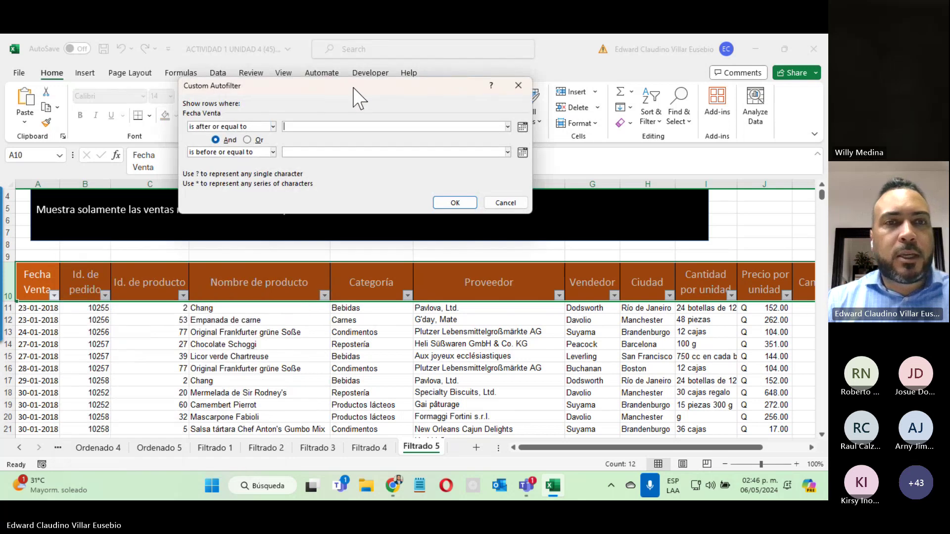
pyautogui.moveTo(354, 91); pyautogui.dragTo(522, 265)
pyautogui.click(691, 300)
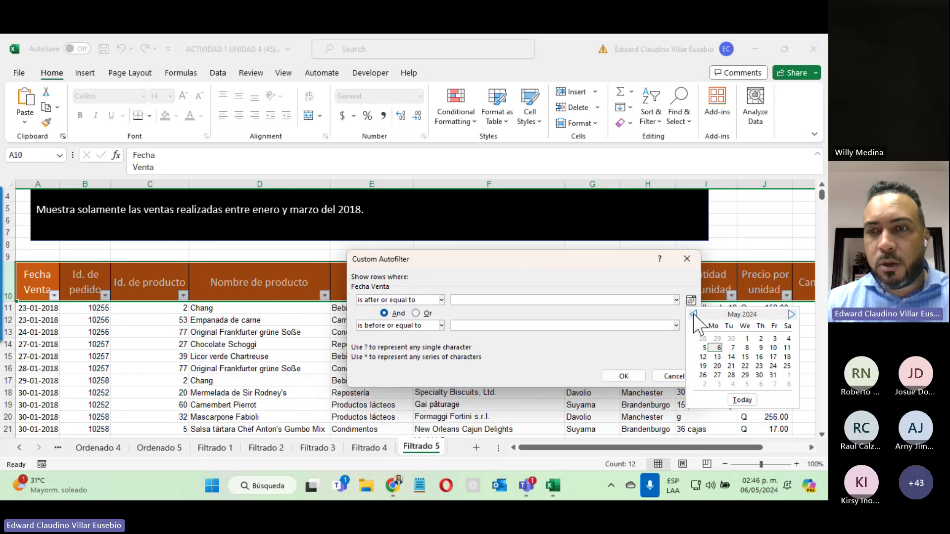
pyautogui.click(693, 316)
pyautogui.click(693, 315)
pyautogui.click(693, 316)
pyautogui.click(693, 315)
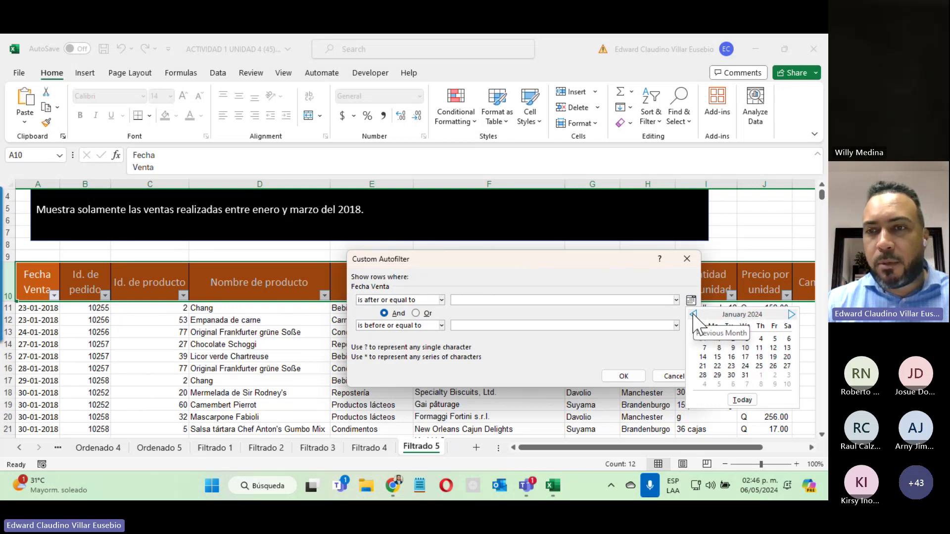
pyautogui.click(719, 338)
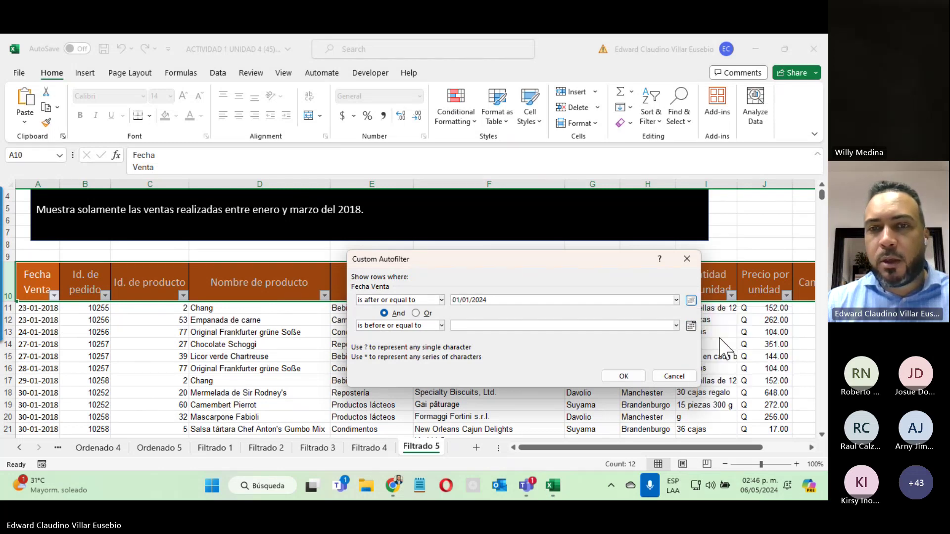
# Step: Pick 31/03/2024 as the end date of the Fecha Venta filter
pyautogui.moveTo(495, 300); pyautogui.dragTo(442, 300)
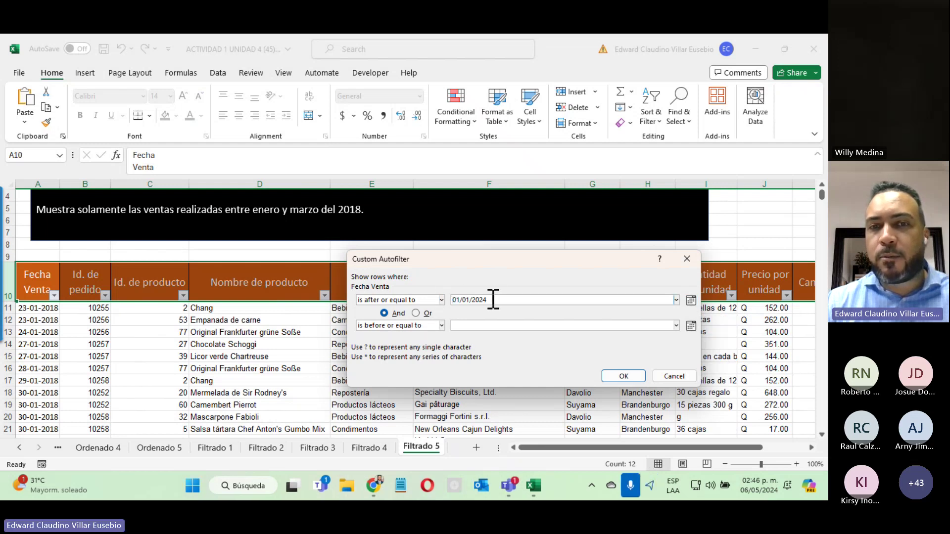
pyautogui.moveTo(493, 300); pyautogui.dragTo(435, 302)
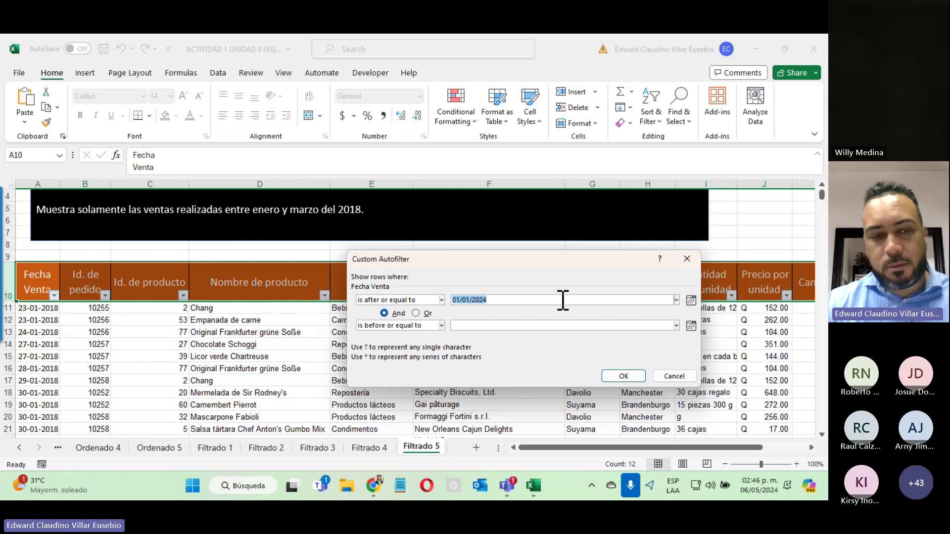
pyautogui.click(541, 324)
pyautogui.click(691, 326)
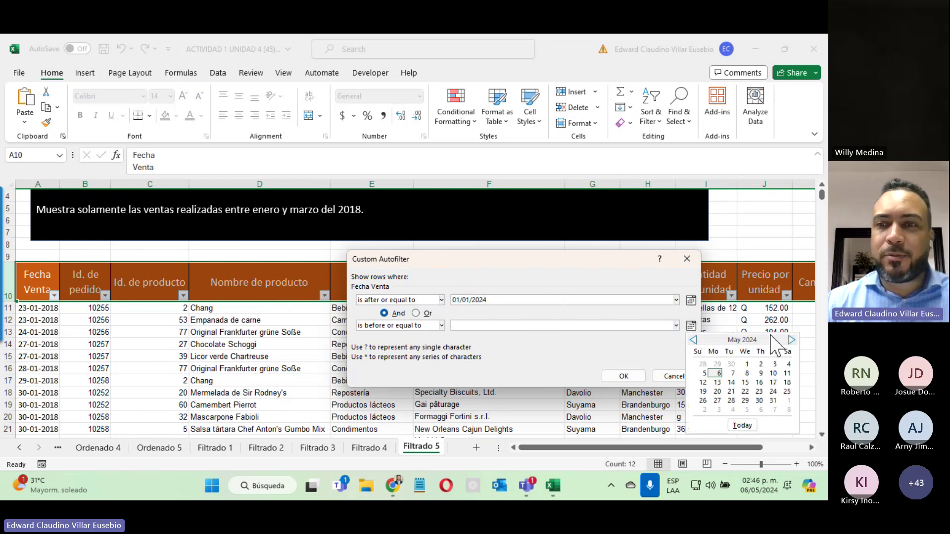
pyautogui.click(790, 340)
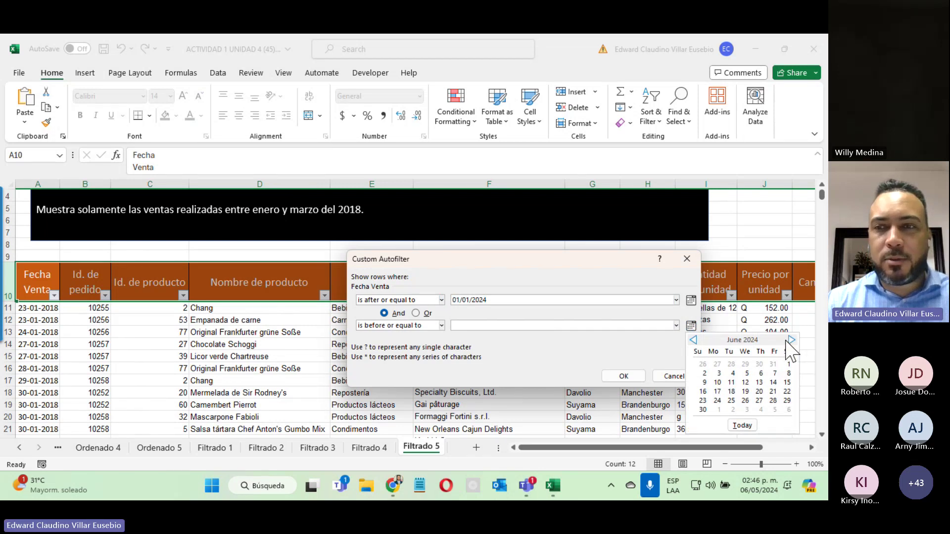
pyautogui.click(786, 340)
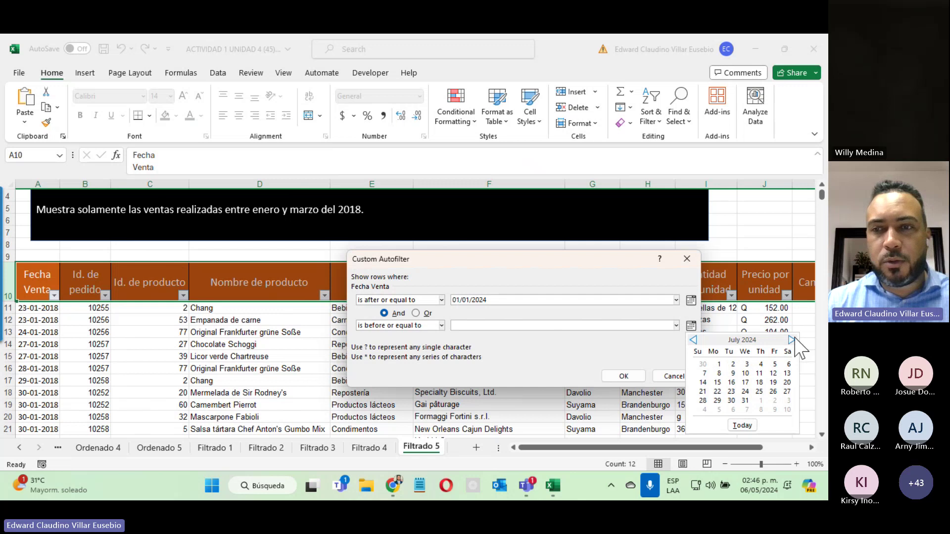
pyautogui.click(791, 340)
pyautogui.click(693, 340)
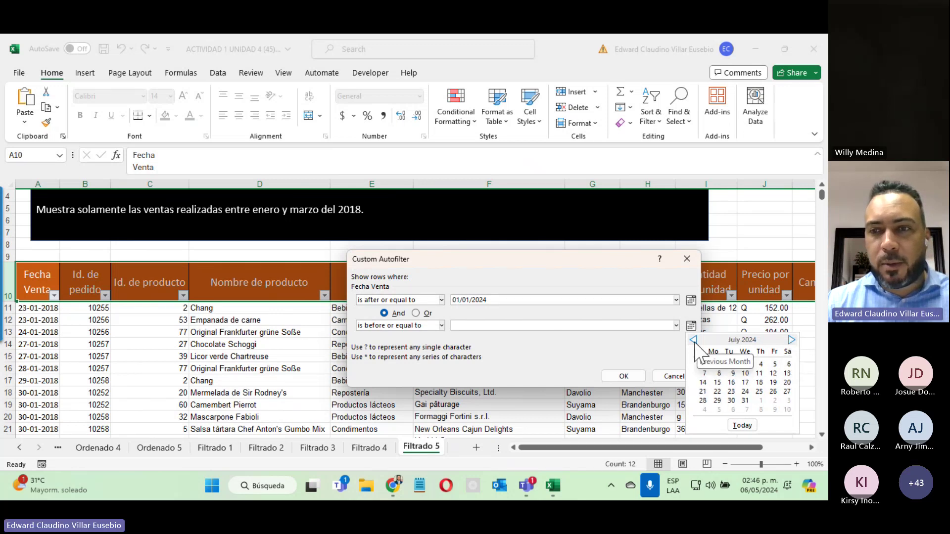
pyautogui.click(692, 340)
pyautogui.click(693, 340)
pyautogui.click(693, 340)
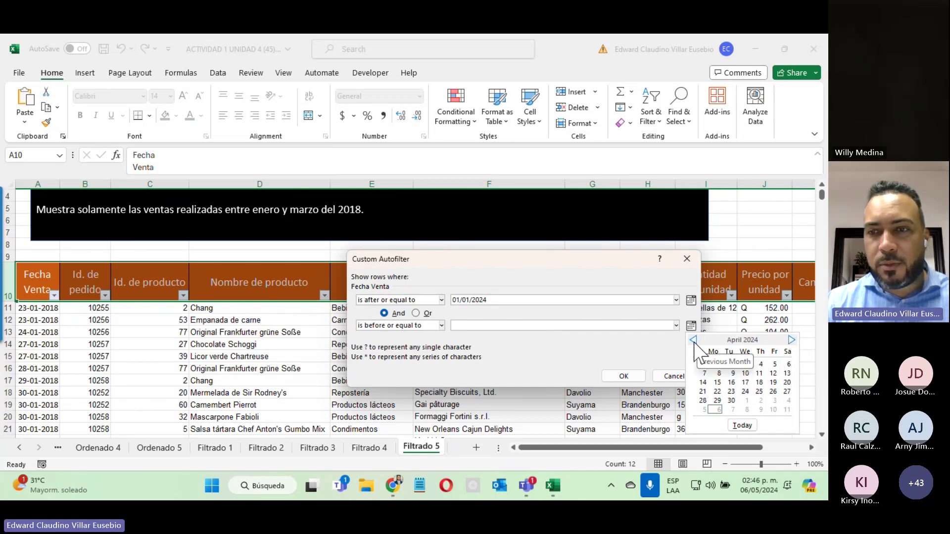
pyautogui.click(693, 339)
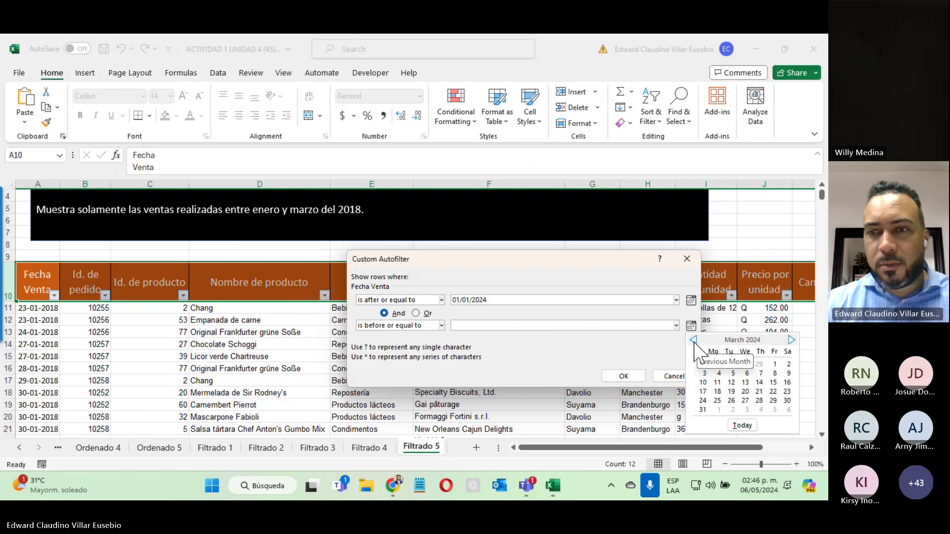
pyautogui.click(702, 409)
# Step: Change the year of both filter dates to 2018, giving 01/01/2018 to 31/03/2018, and apply the Fecha Venta filter
pyautogui.doubleClick(494, 300)
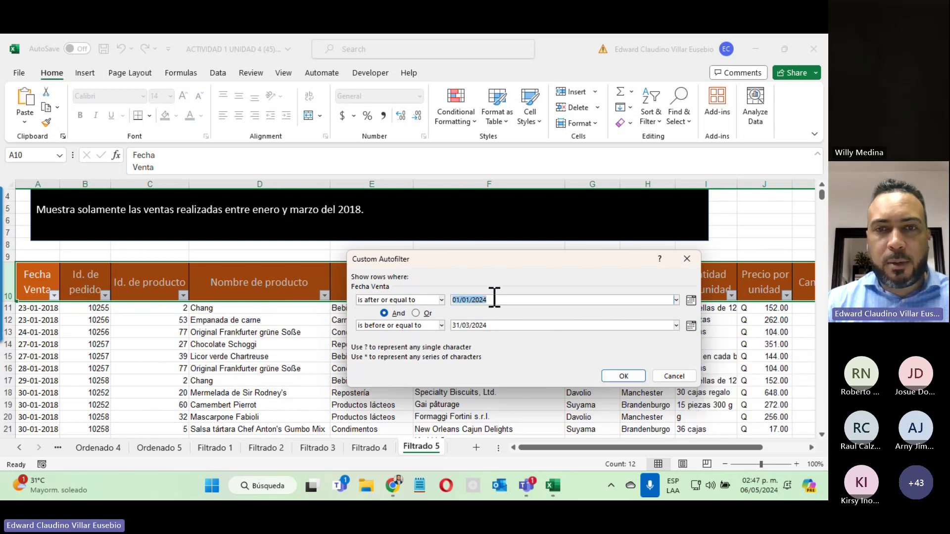
pyautogui.click(495, 299)
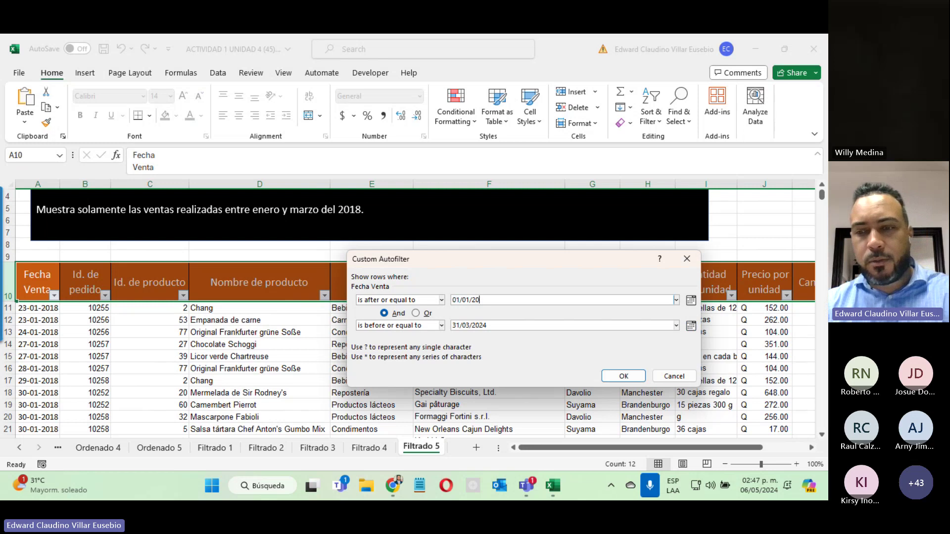
pyautogui.write('18')
pyautogui.doubleClick(514, 325)
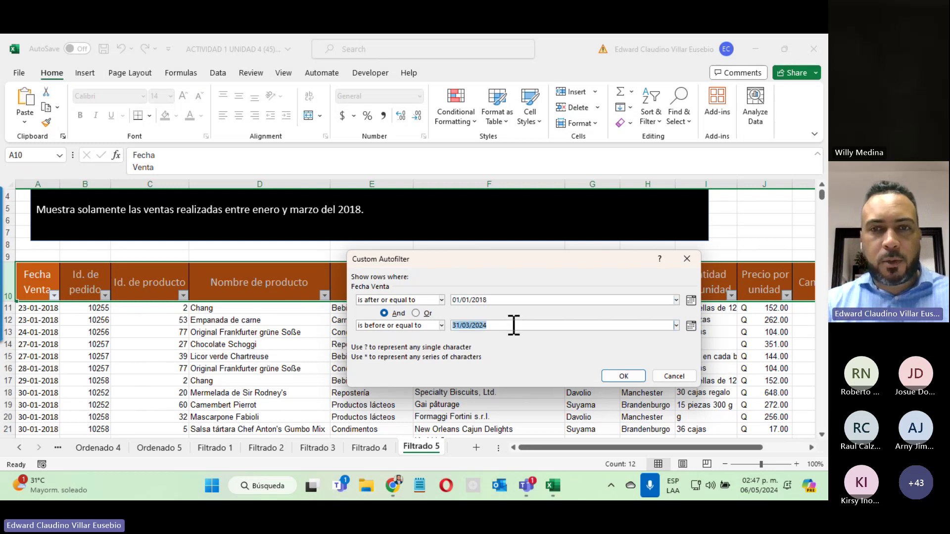
pyautogui.click(513, 325)
pyautogui.press('BackSpace')
pyautogui.press('BackSpace')
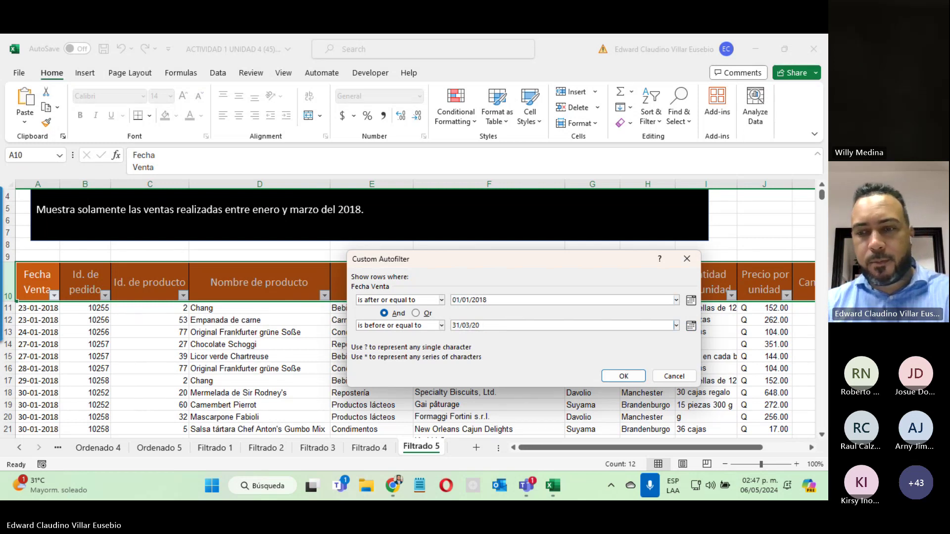
pyautogui.click(622, 375)
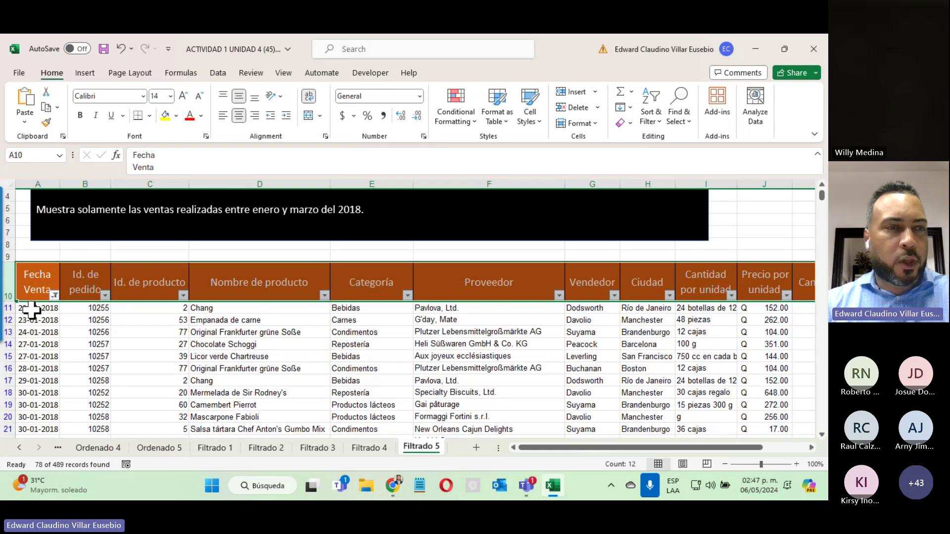
# Step: Examine the filtered sale dates from the first to the last record against the January to March 2018 range
pyautogui.scroll(-7, 28, 297)
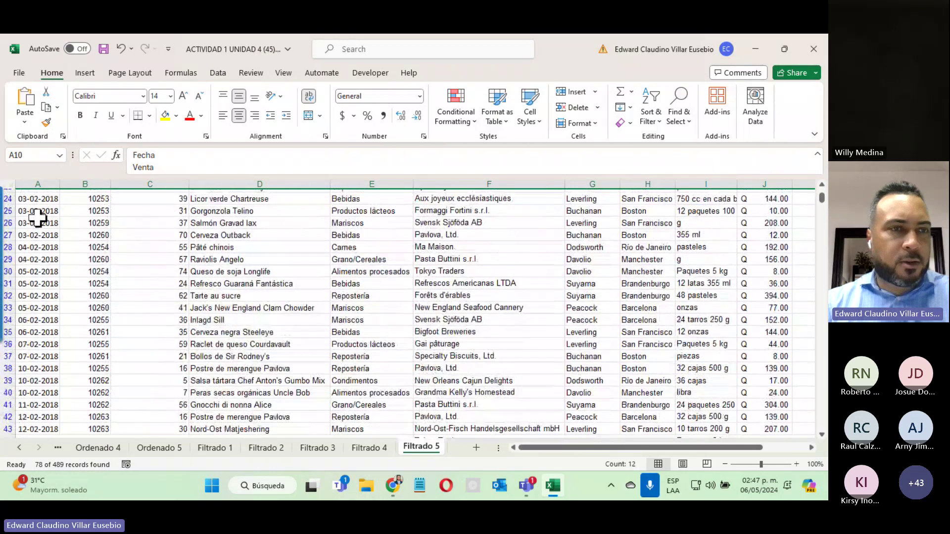
pyautogui.scroll(4, 46, 240)
pyautogui.scroll(-7, 47, 277)
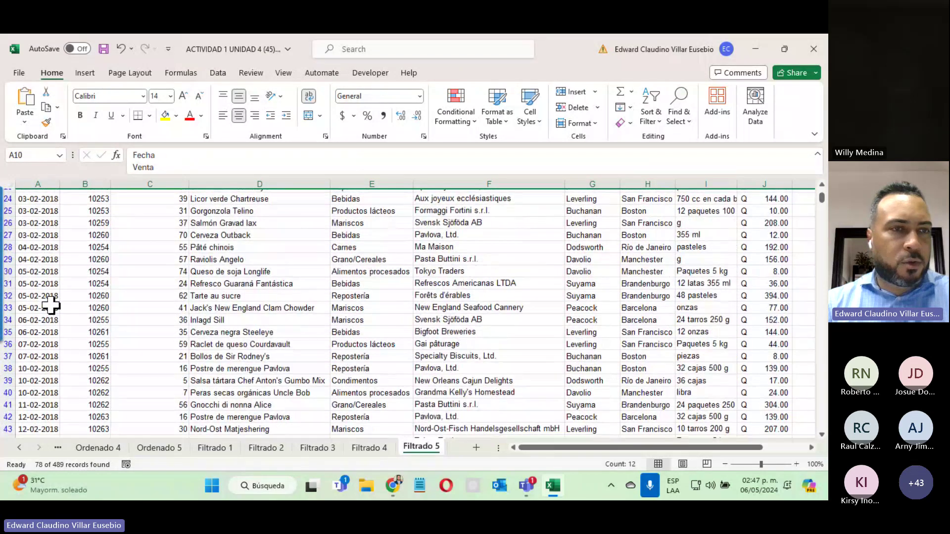
pyautogui.scroll(-15, 52, 321)
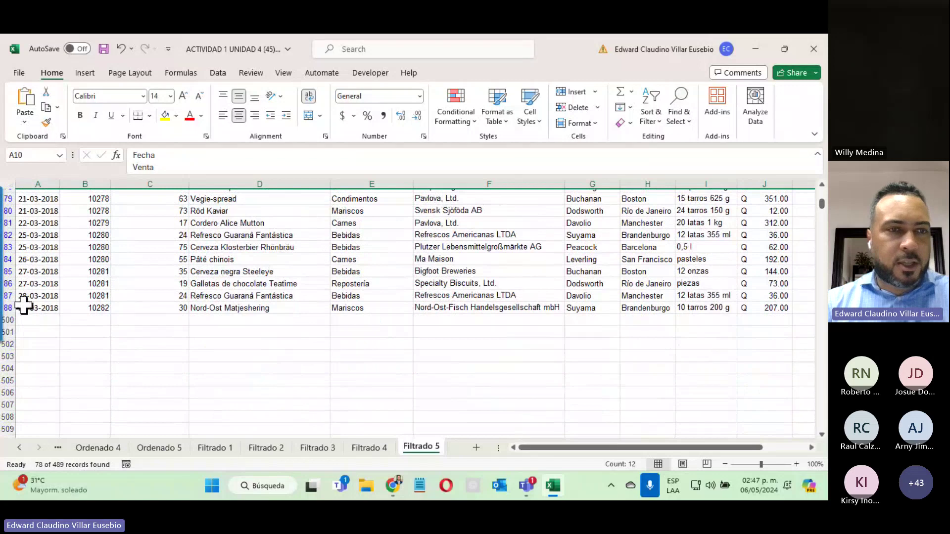
pyautogui.click(29, 308)
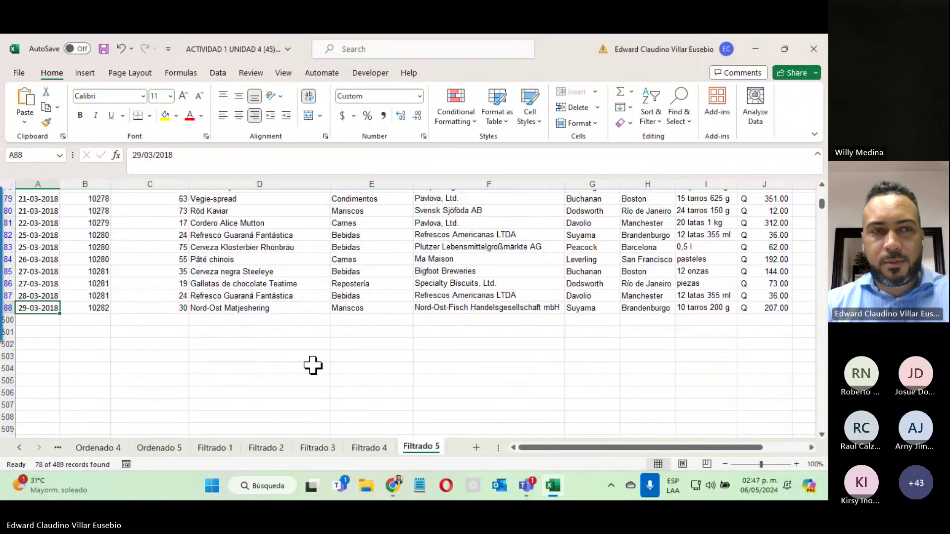
# Step: Return to the top of the Filtrado 5 records, then check the participants in the Teams meeting window and minimize it
pyautogui.scroll(20, 312, 366)
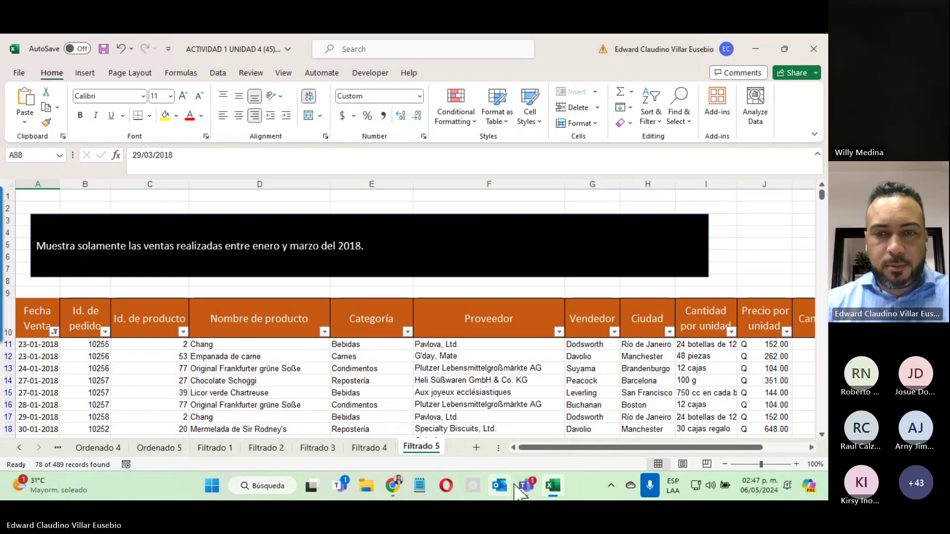
pyautogui.click(529, 484)
pyautogui.click(638, 374)
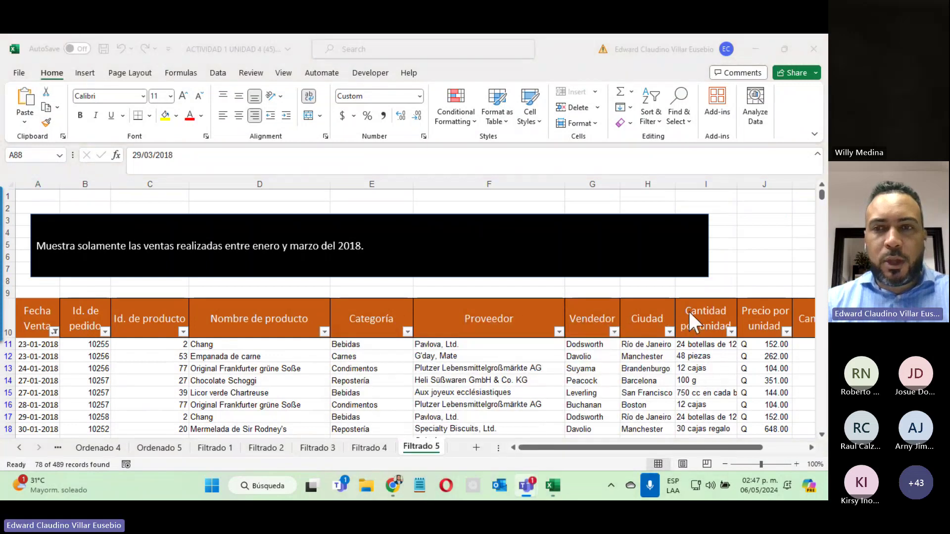
pyautogui.moveTo(533, 490)
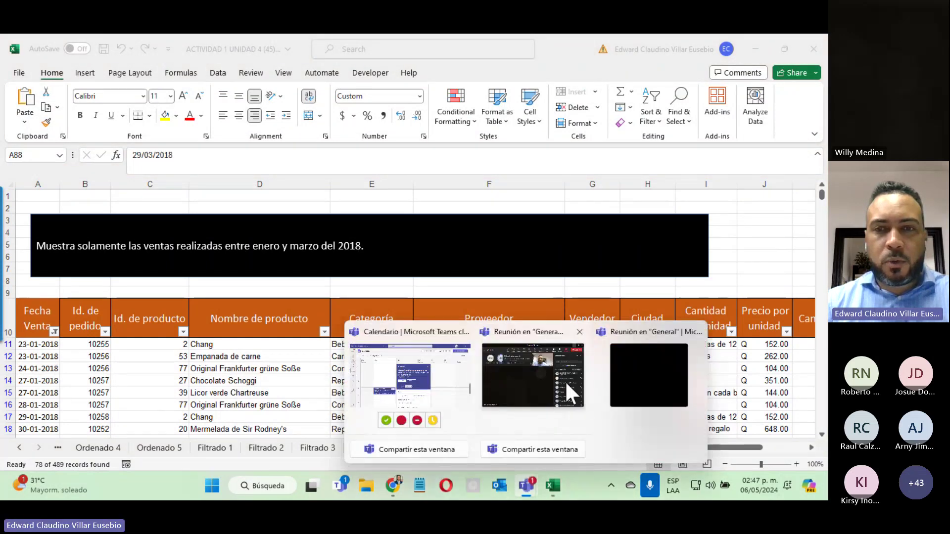
pyautogui.click(567, 386)
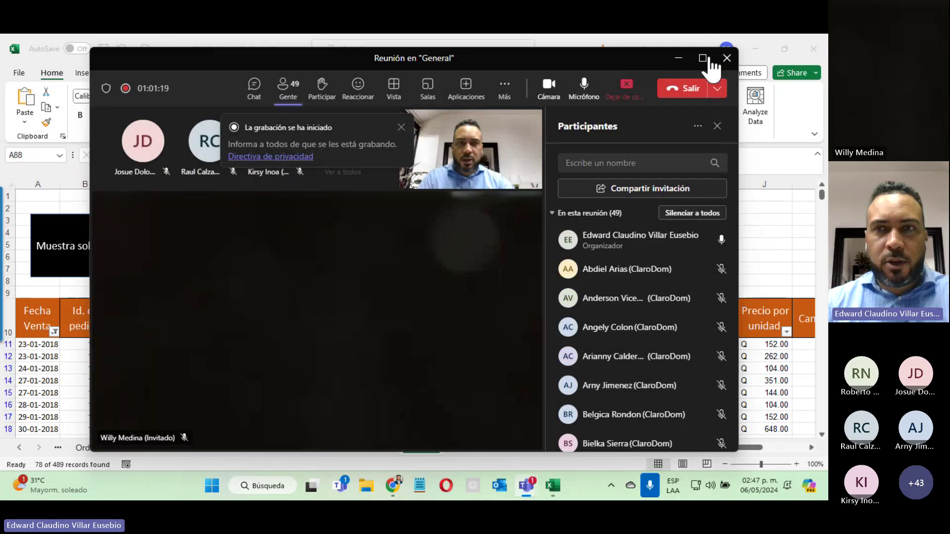
pyautogui.click(684, 58)
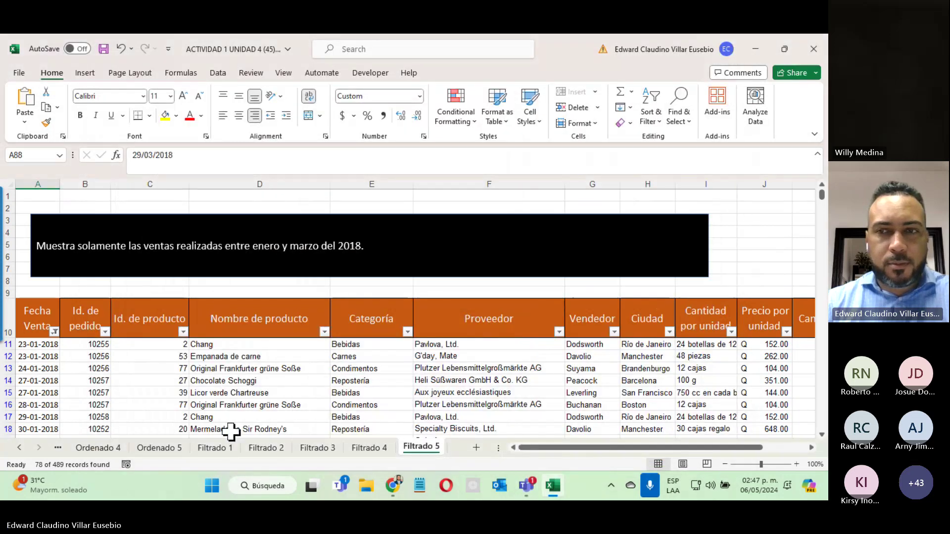
# Step: Look at the Unit 4 activities on the course page in Chrome and return to the sales workbook in Excel
pyautogui.click(755, 49)
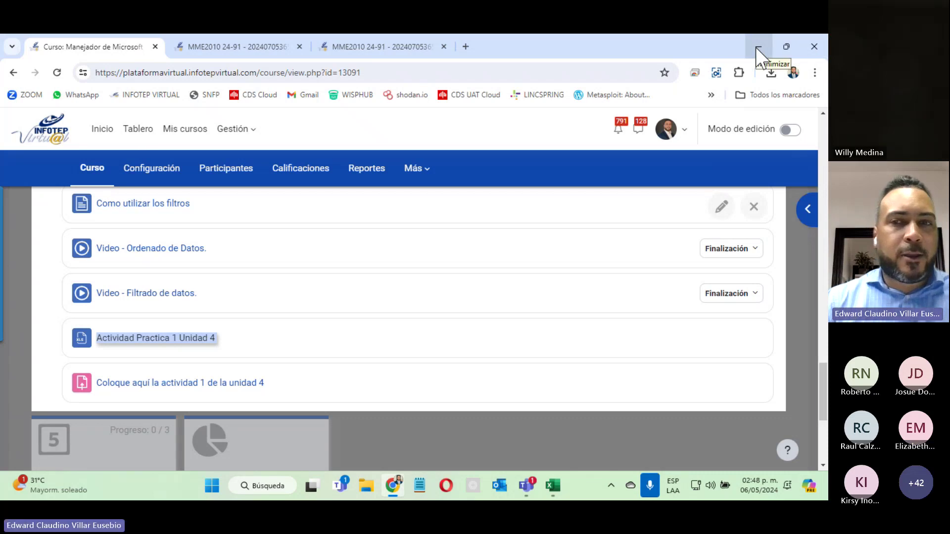
pyautogui.click(738, 404)
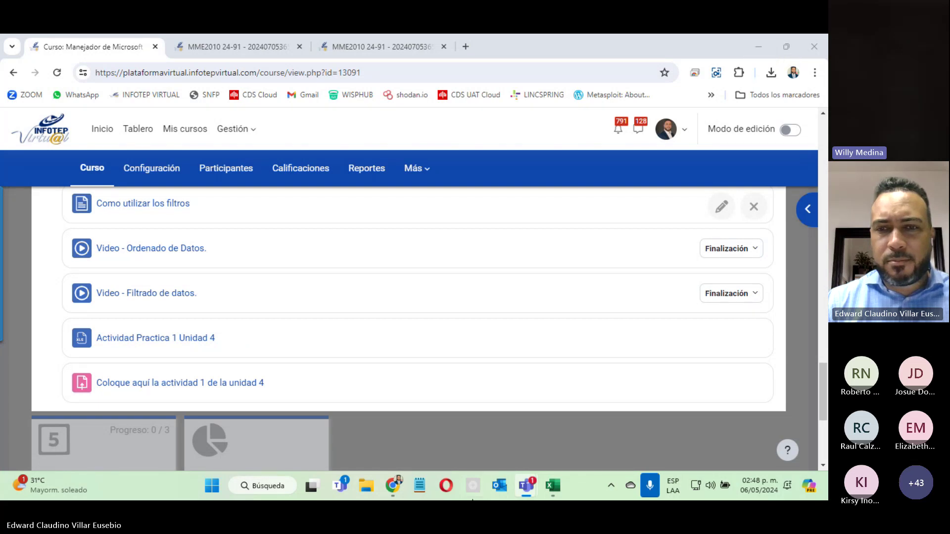
pyautogui.click(551, 487)
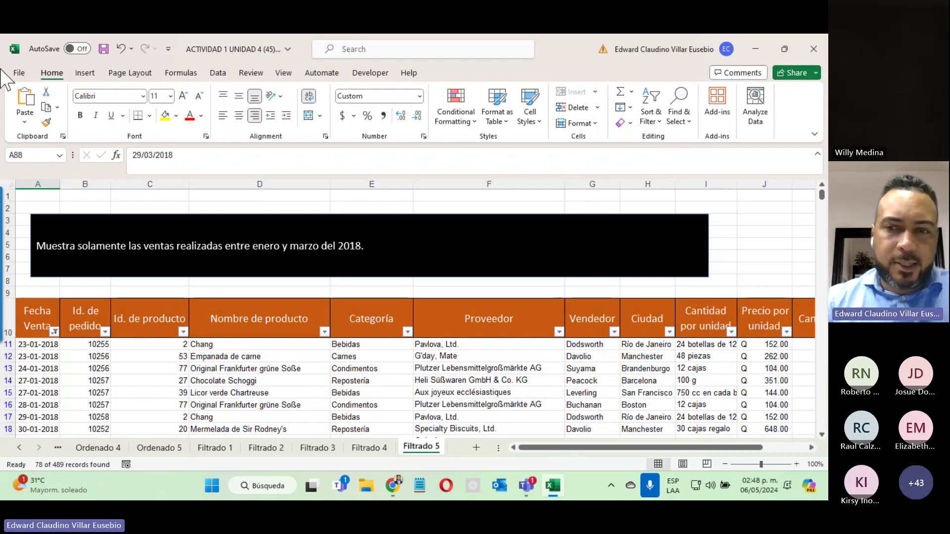
# Step: Check the May 2024 calendar in Windows and close it
pyautogui.click(759, 485)
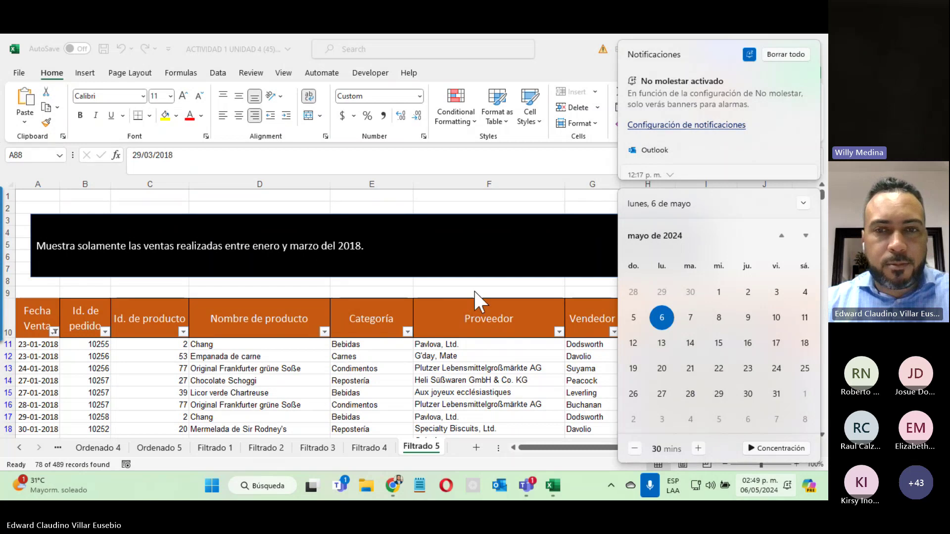
pyautogui.click(485, 276)
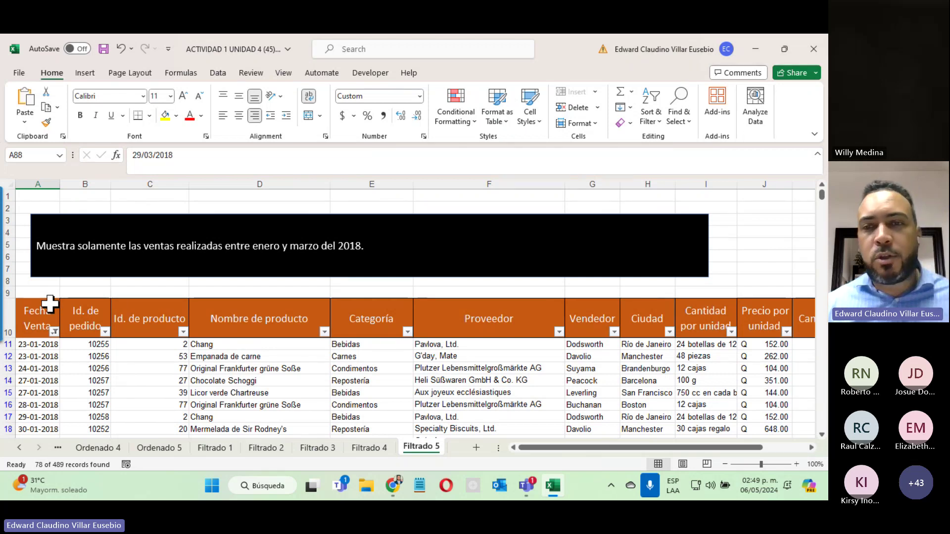
pyautogui.click(388, 249)
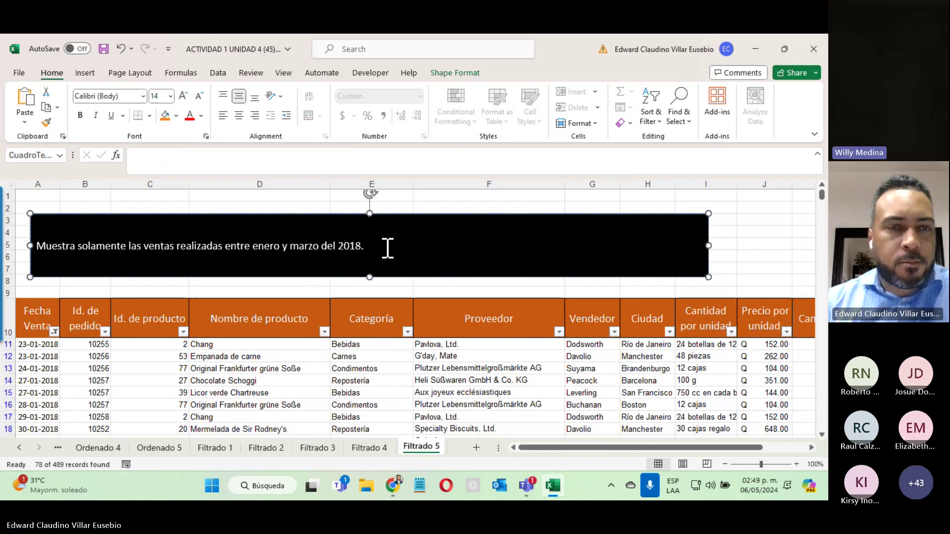
pyautogui.click(407, 289)
pyautogui.click(507, 293)
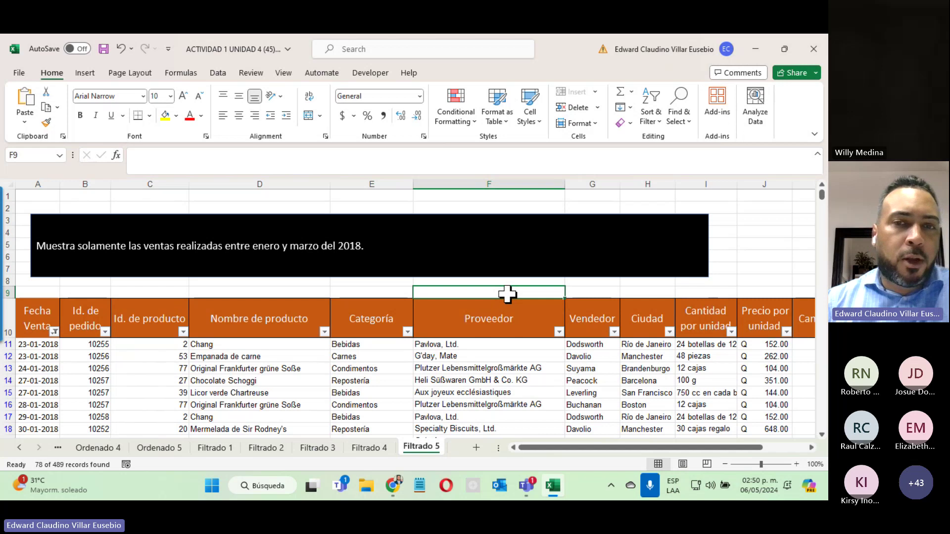
pyautogui.click(601, 292)
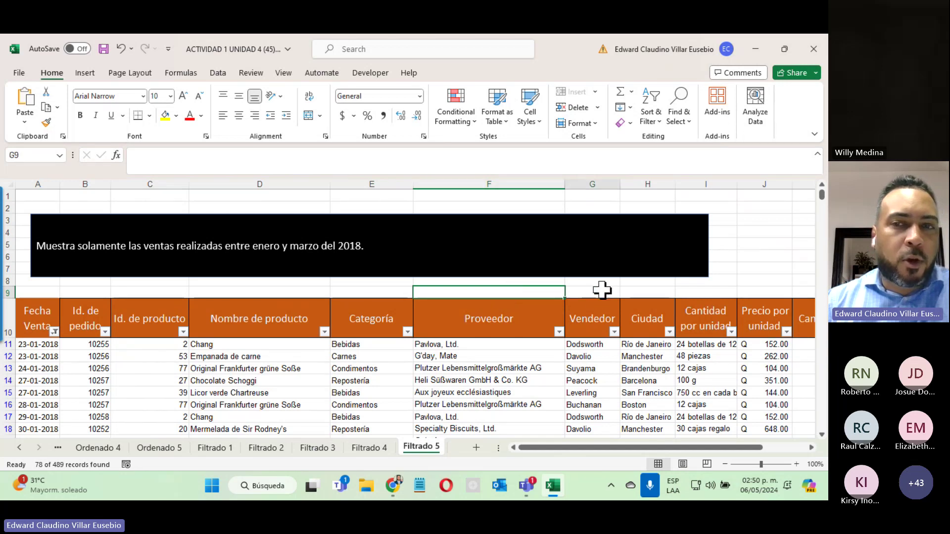
pyautogui.click(661, 292)
pyautogui.click(702, 293)
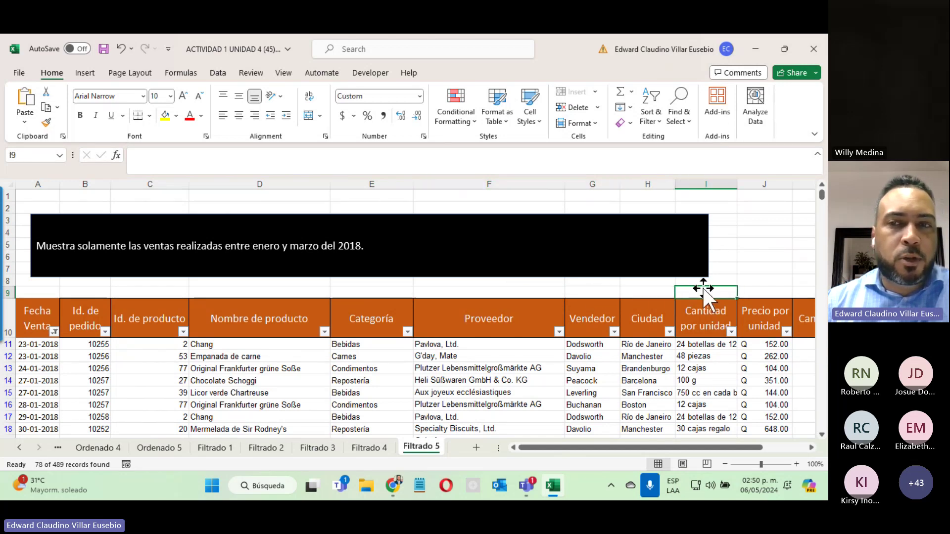
pyautogui.click(704, 282)
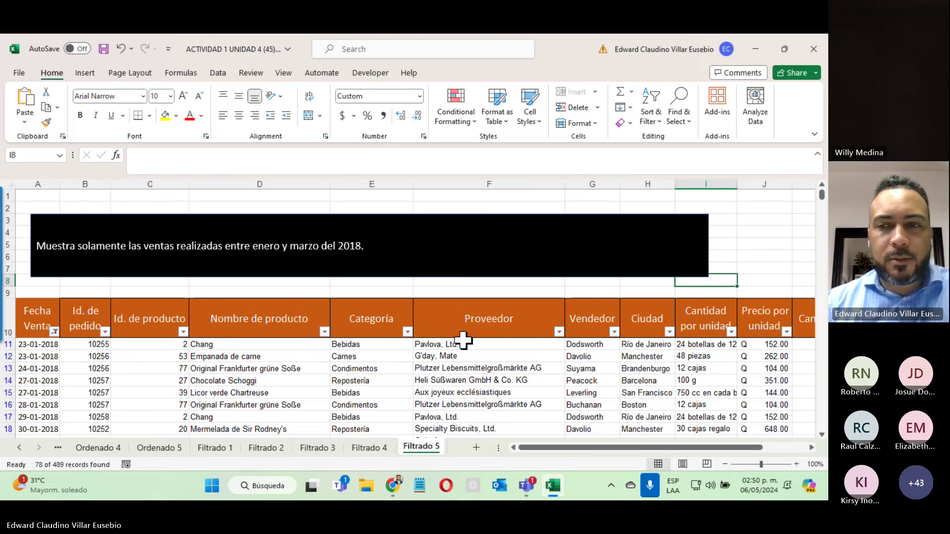
# Step: Switch to the course page in Chrome and open the Unit 5 section dated 29 de Abril - 05 de Mayo
pyautogui.click(755, 49)
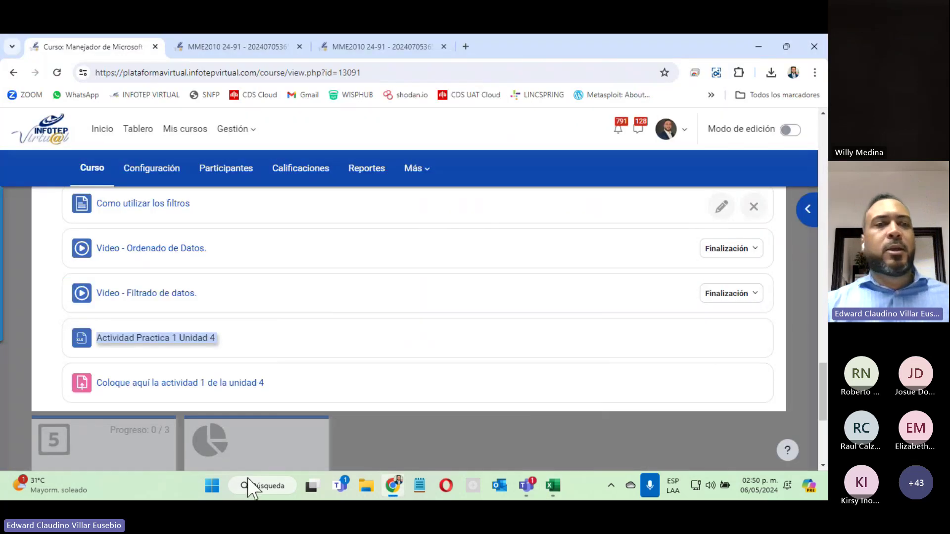
pyautogui.scroll(-5, 428, 416)
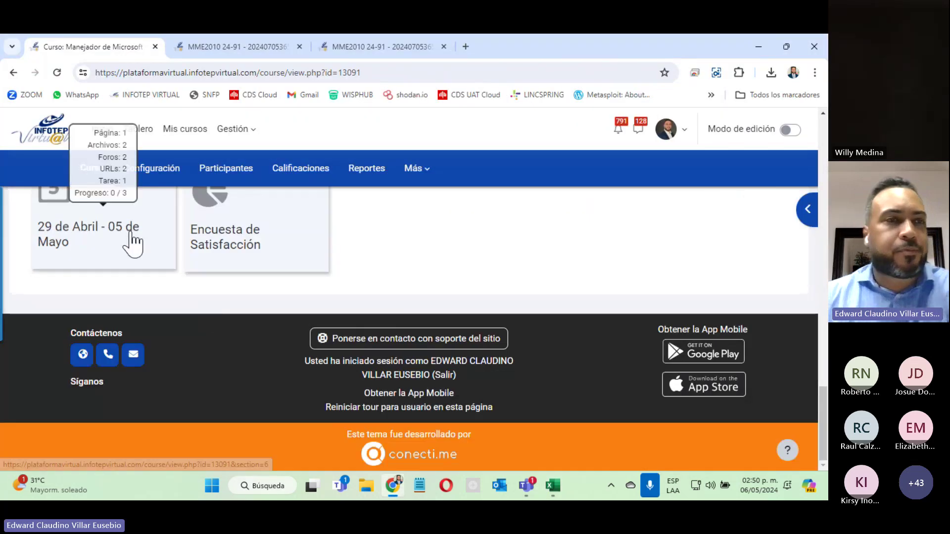
pyautogui.click(132, 242)
# Step: Check the Teams meeting window for raised hands and minimize it
pyautogui.moveTo(525, 487)
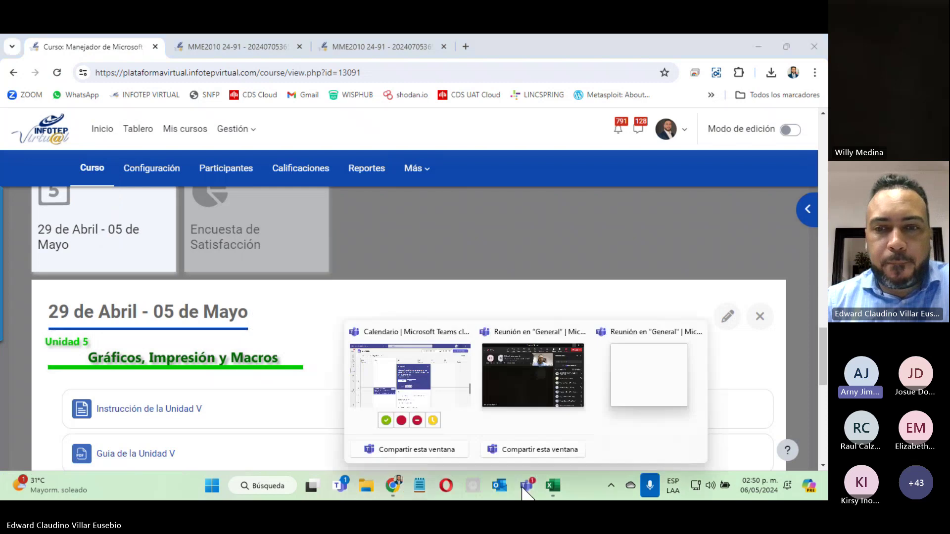
pyautogui.click(503, 381)
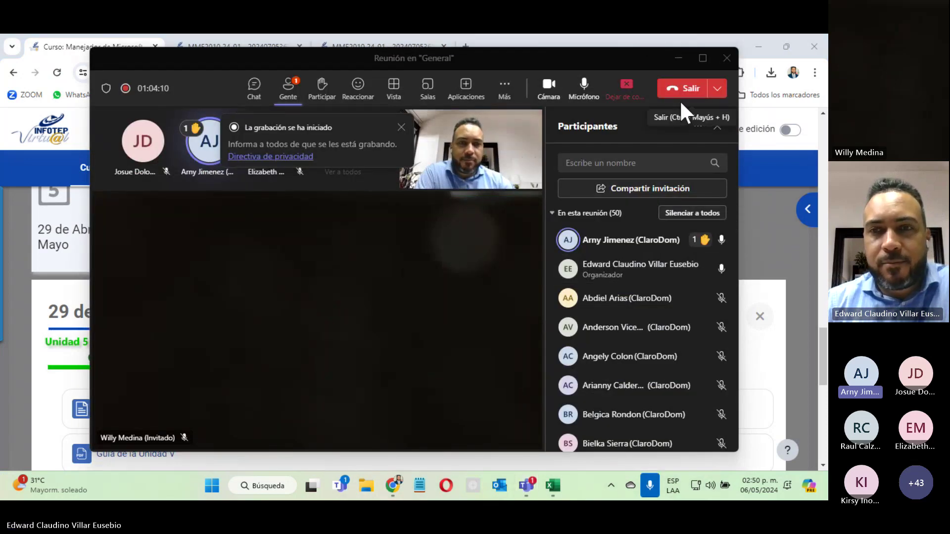
pyautogui.click(678, 59)
pyautogui.click(483, 246)
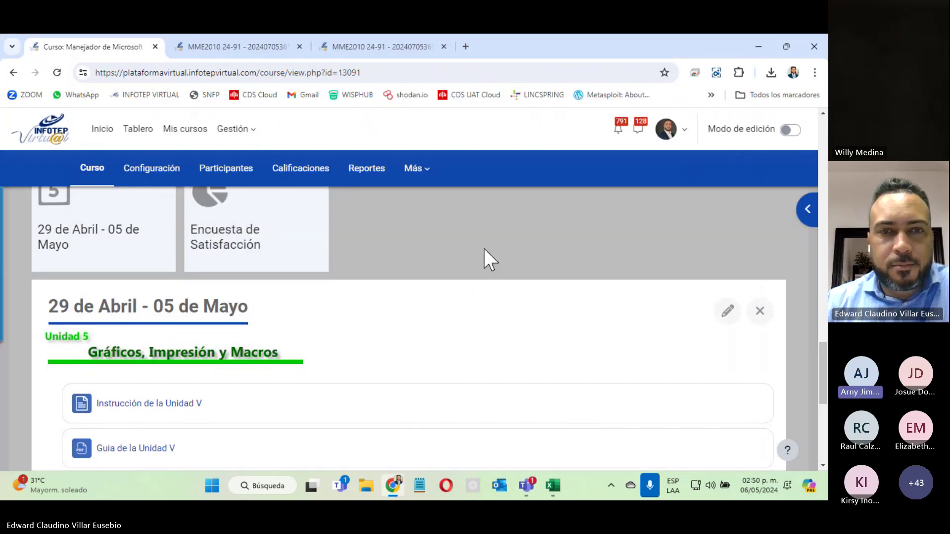
pyautogui.click(103, 257)
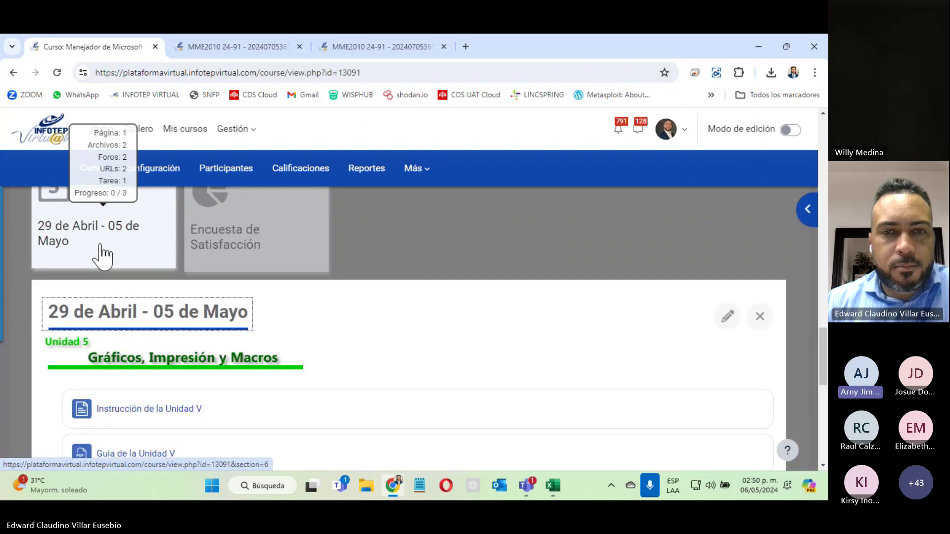
pyautogui.click(473, 243)
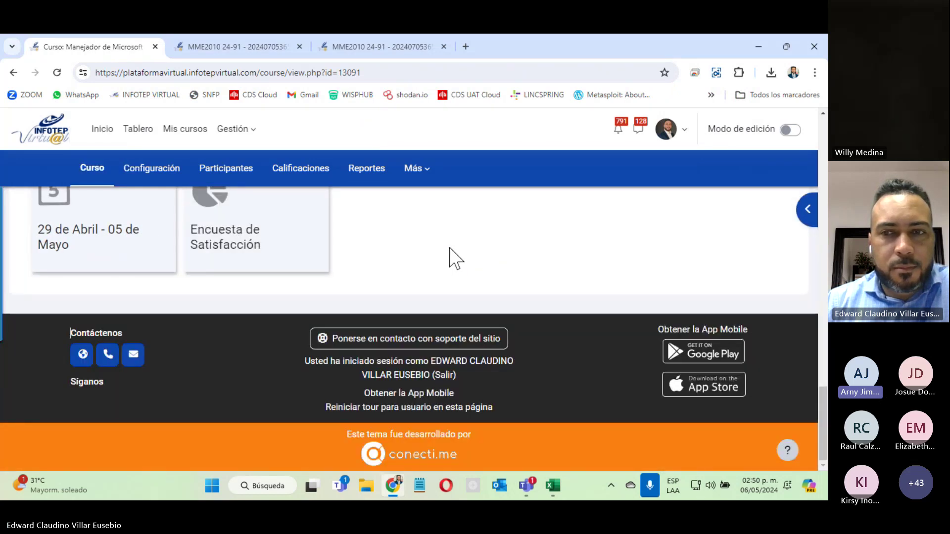
# Step: Reopen the Unit 5 section dated 29 de Abril - 05 de Mayo and show its videos and activities
pyautogui.scroll(15, 594, 303)
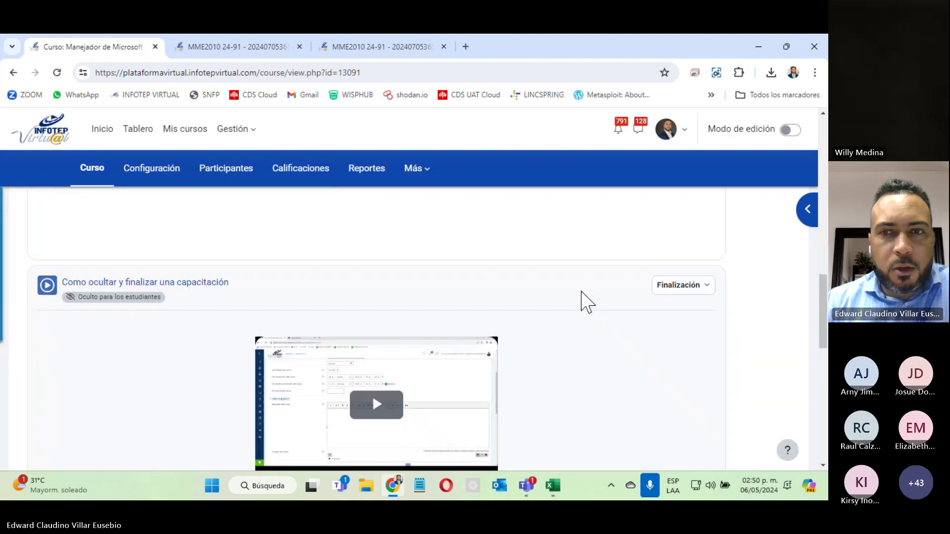
pyautogui.scroll(-10, 582, 293)
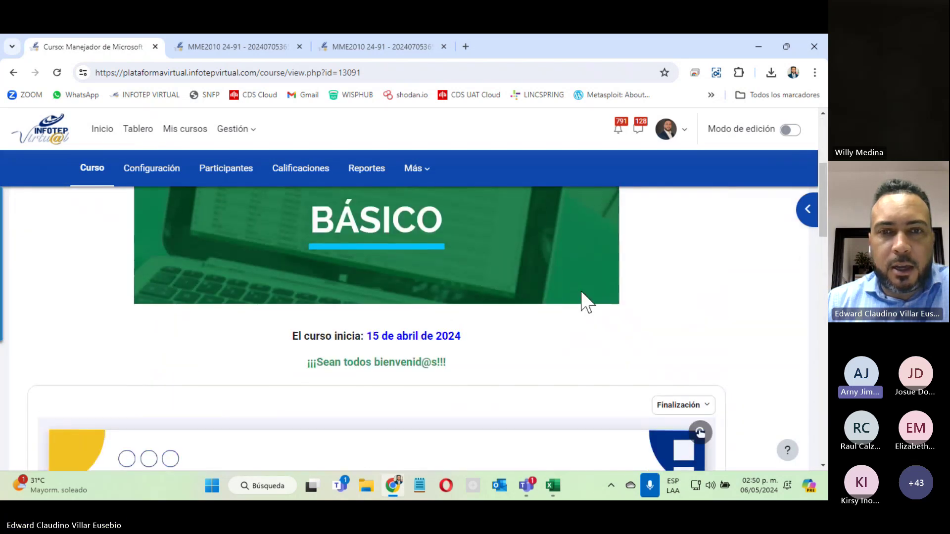
pyautogui.scroll(-5, 588, 303)
pyautogui.moveTo(775, 240)
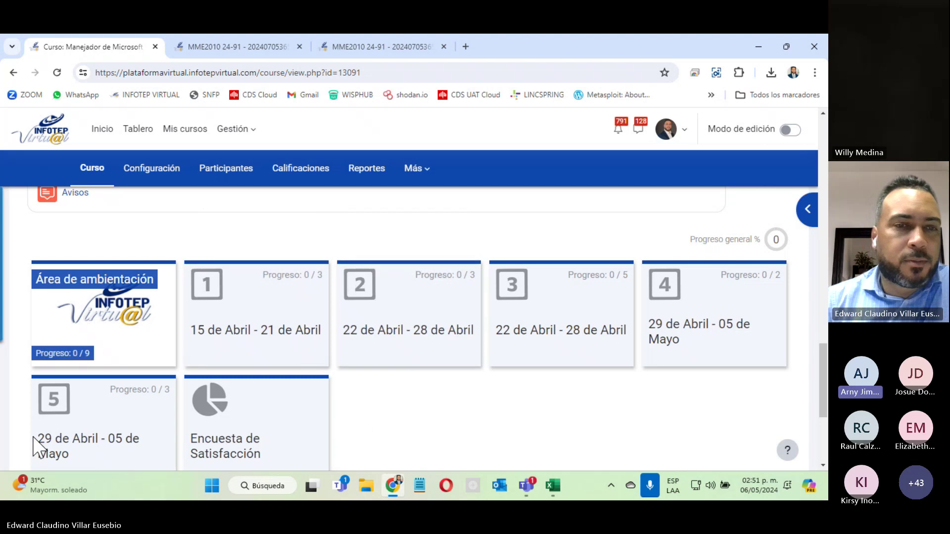
pyautogui.click(113, 434)
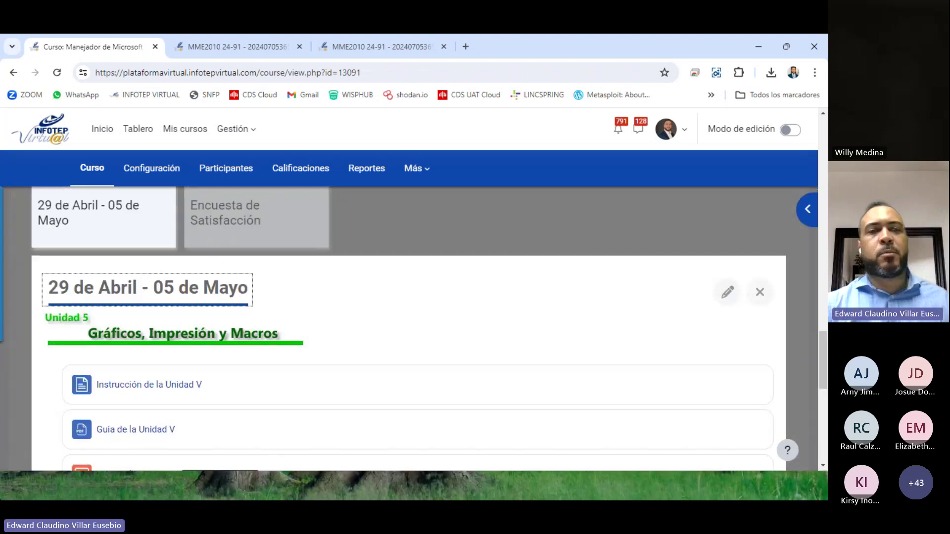
pyautogui.scroll(-5, 39, 309)
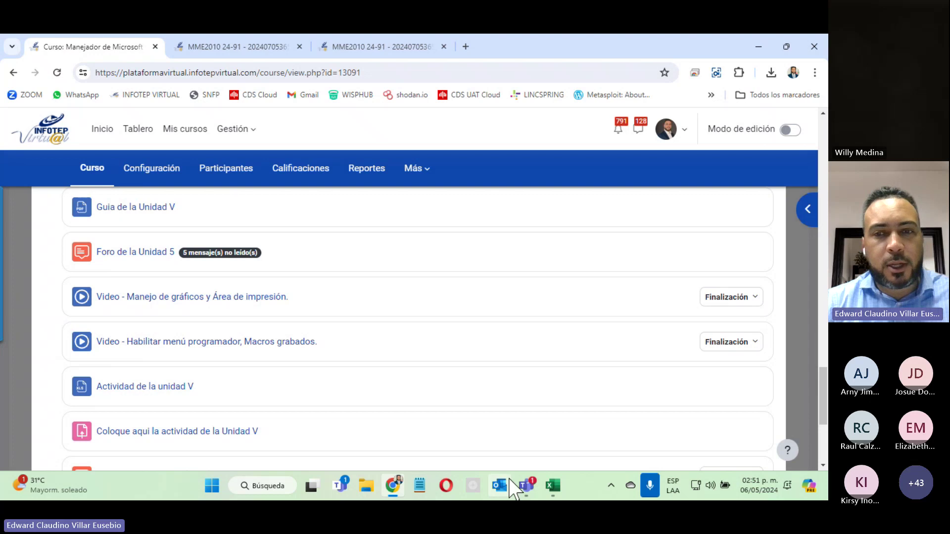
# Step: Check who is speaking in the Teams meeting window, returning to the Unit 5 resources on the course page each time
pyautogui.click(527, 487)
pyautogui.click(646, 388)
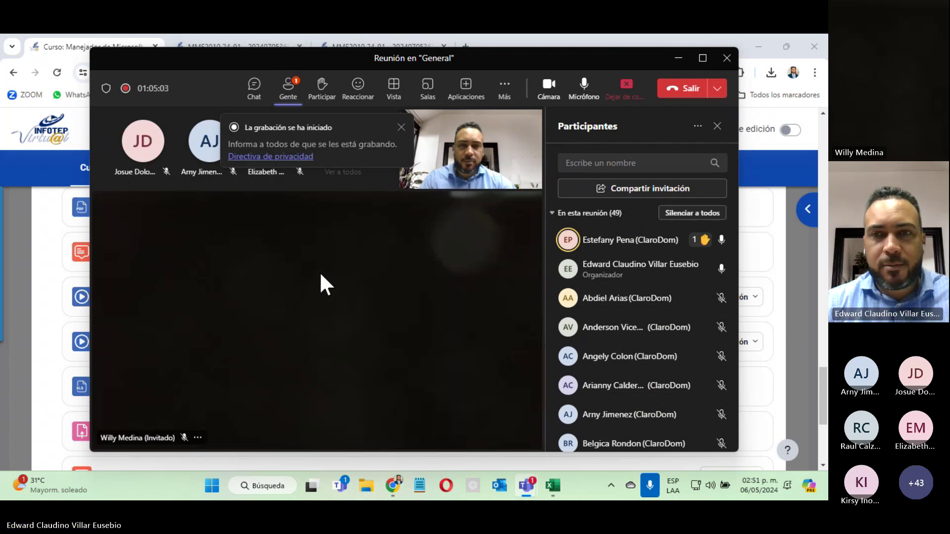
pyautogui.click(677, 58)
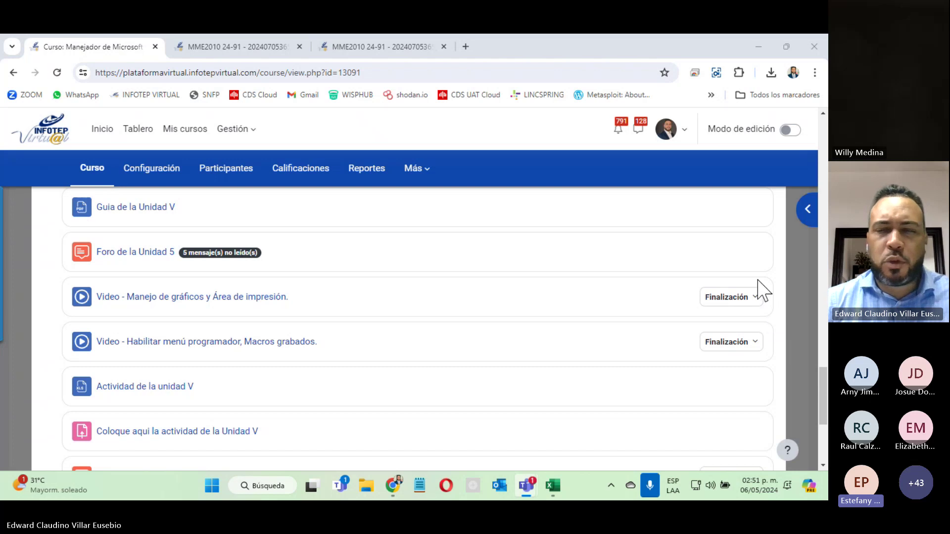
pyautogui.click(794, 312)
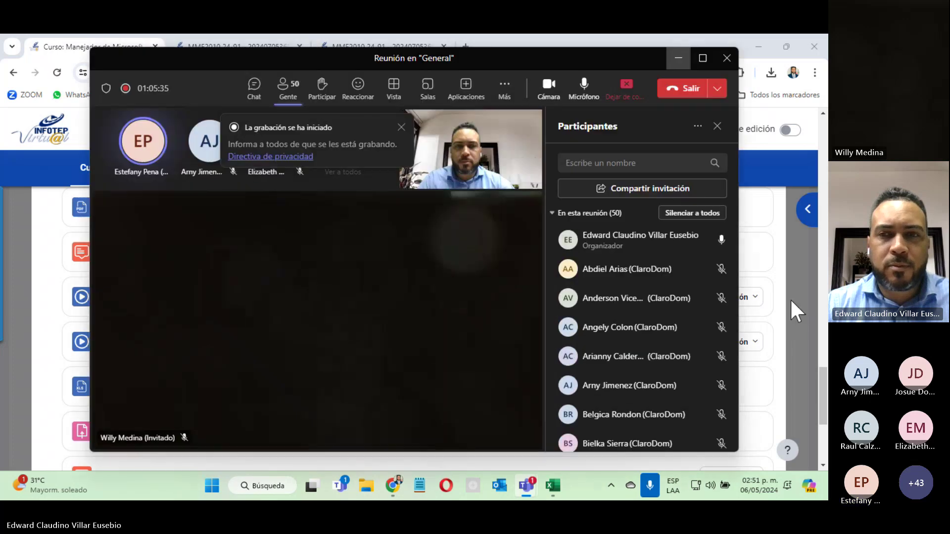
pyautogui.click(676, 60)
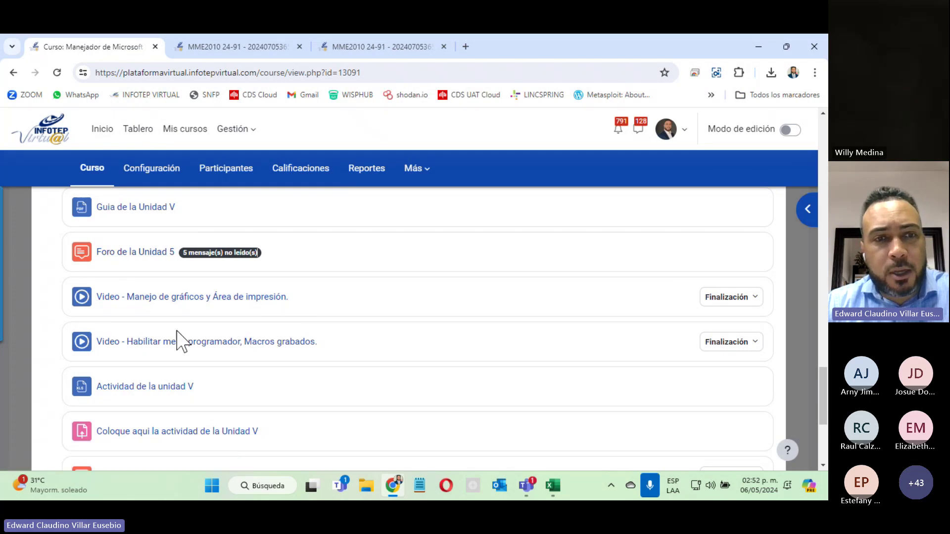
pyautogui.click(751, 397)
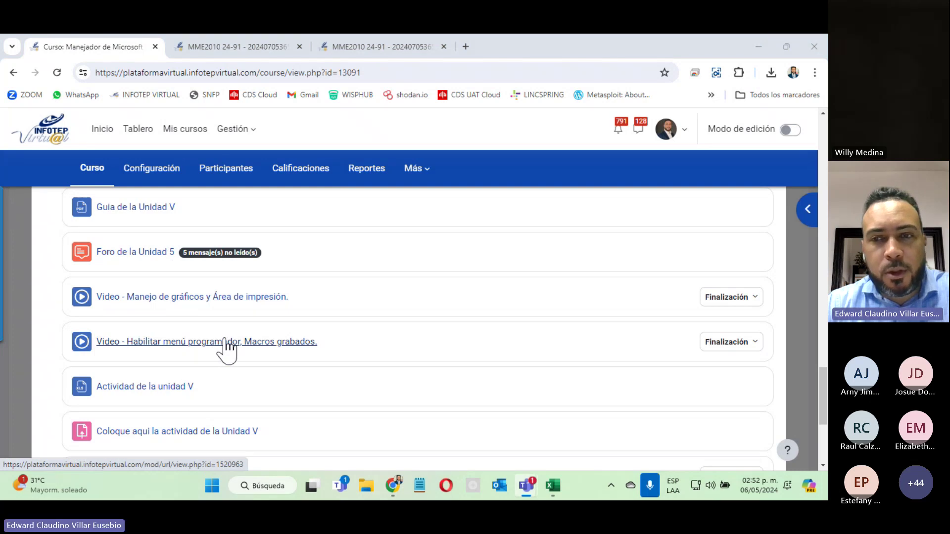
pyautogui.click(801, 312)
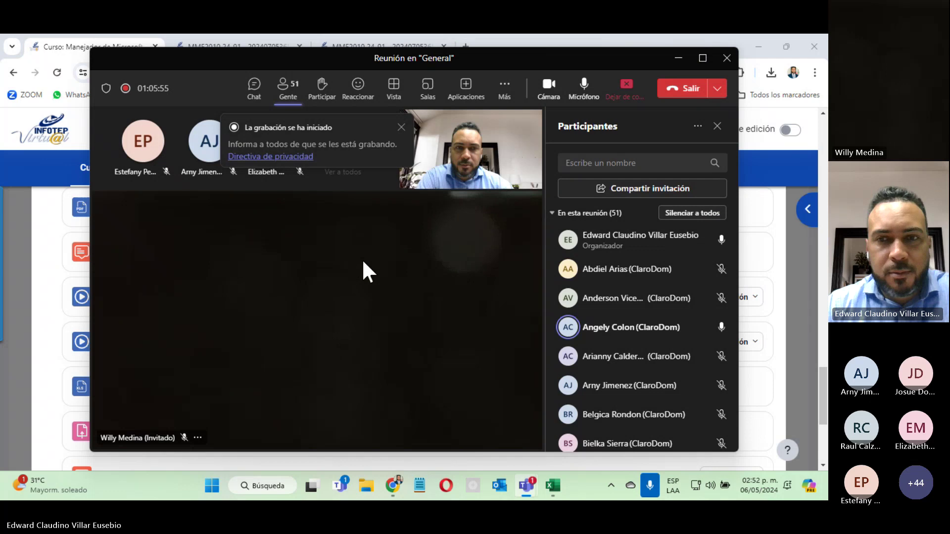
pyautogui.click(679, 58)
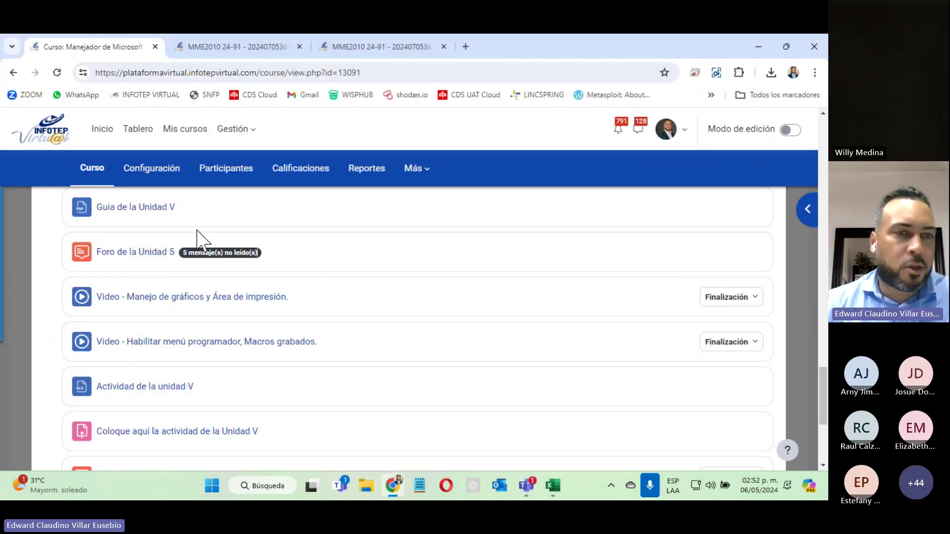
pyautogui.scroll(4, 237, 369)
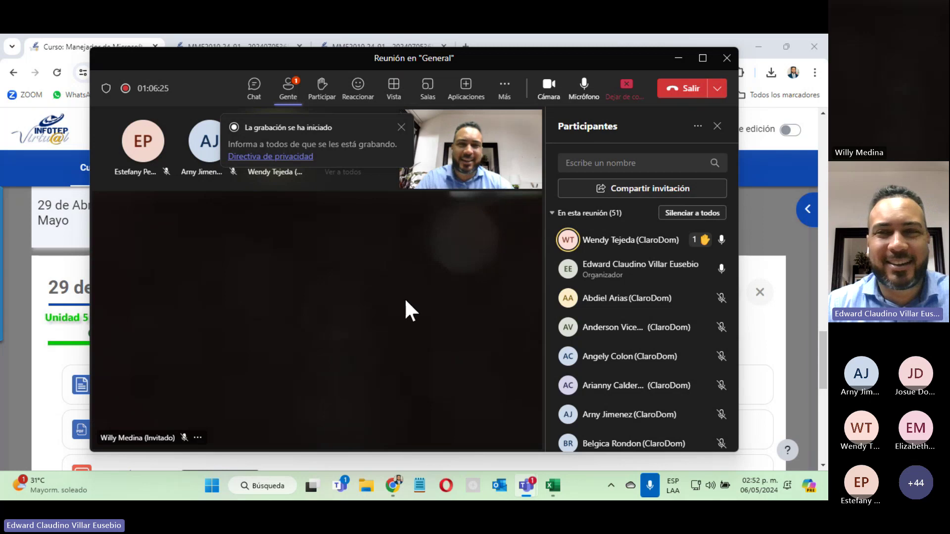
# Step: Minimize the Teams meeting window and look over the Unit 5 resources on the course page, from its instructions to its activities
pyautogui.click(679, 61)
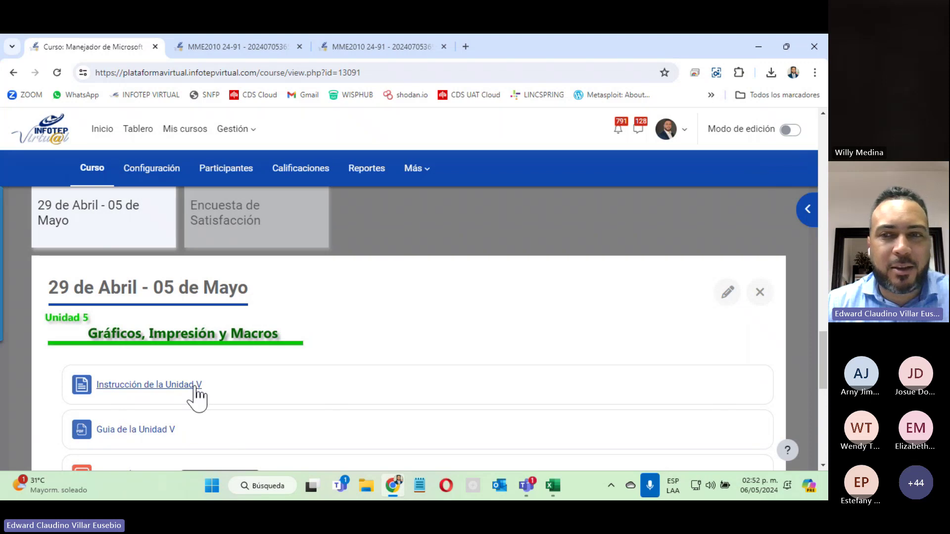
pyautogui.scroll(-5, 47, 413)
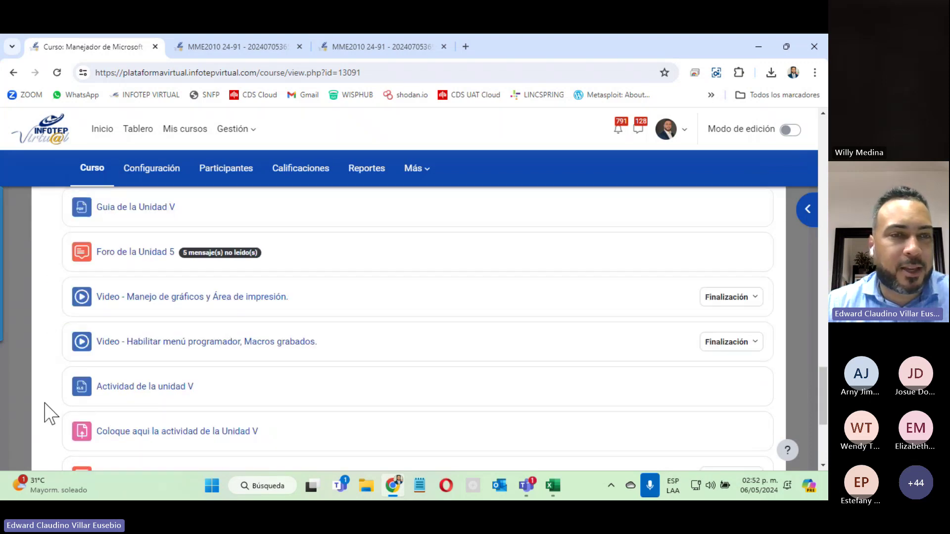
pyautogui.scroll(5, 47, 413)
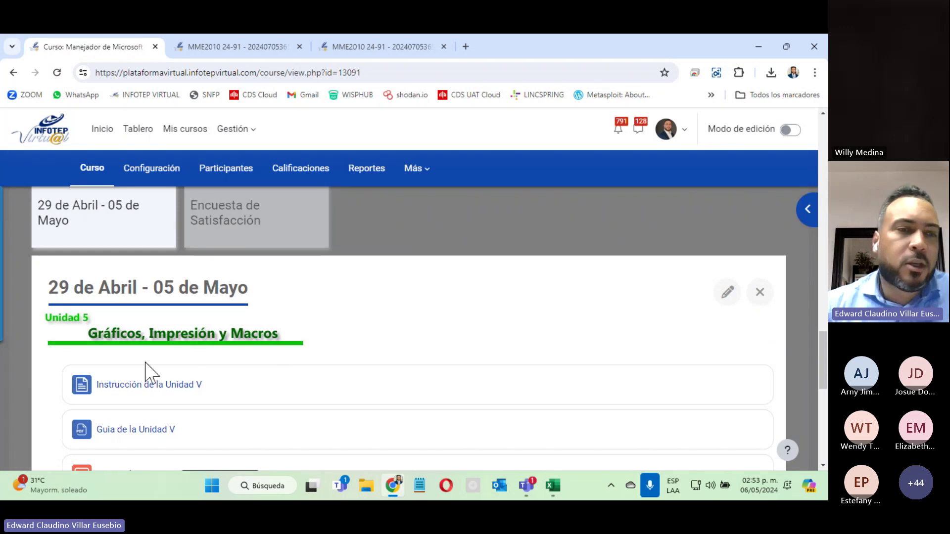
pyautogui.scroll(-9, 144, 373)
pyautogui.scroll(5, 144, 373)
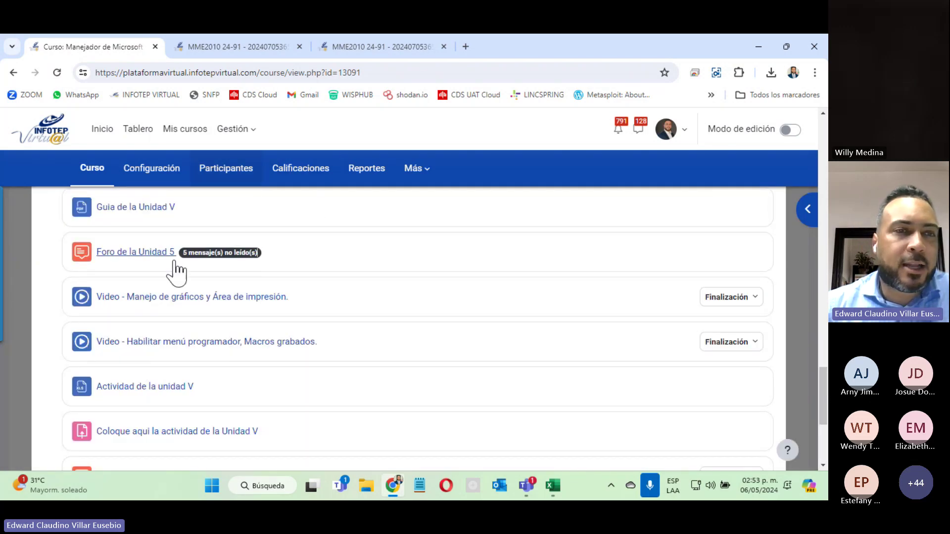
pyautogui.scroll(4, 104, 336)
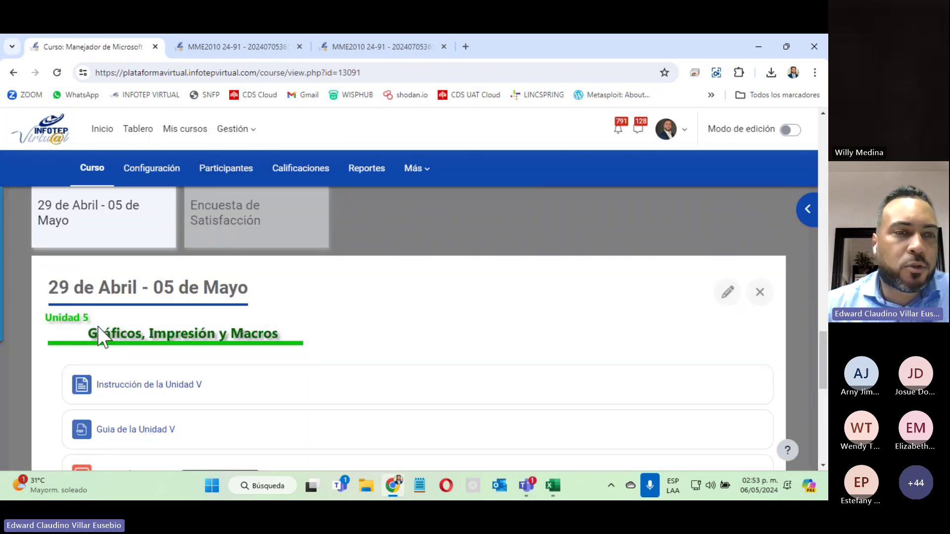
# Step: Open Instrucción de la Unidad V and Guia de la Unidad V from the course page in separate new tabs
pyautogui.rightClick(140, 385)
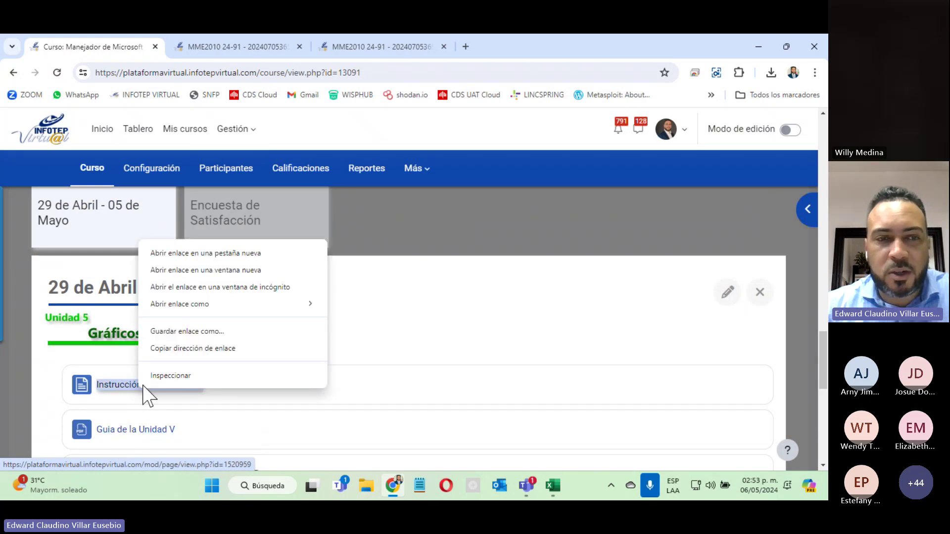
pyautogui.click(240, 252)
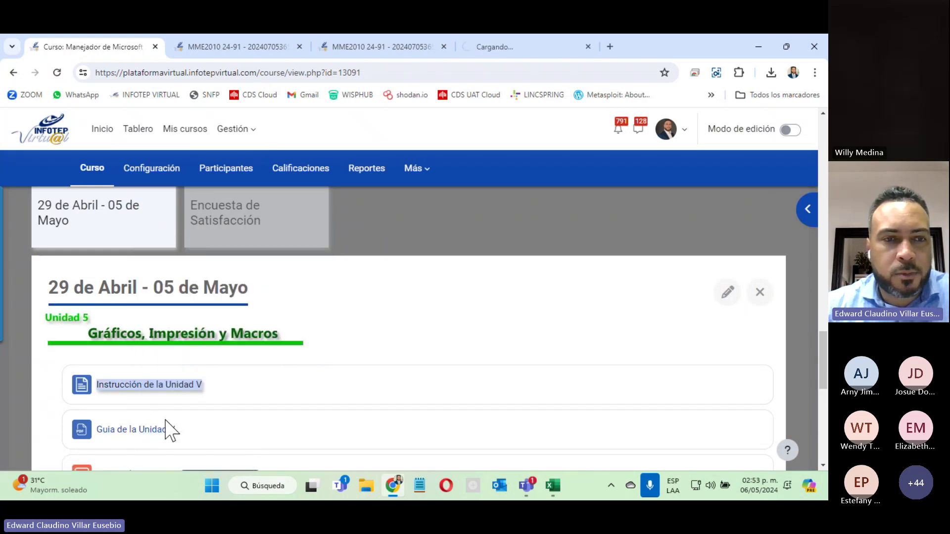
pyautogui.rightClick(157, 431)
pyautogui.click(233, 301)
pyautogui.scroll(-4, 229, 309)
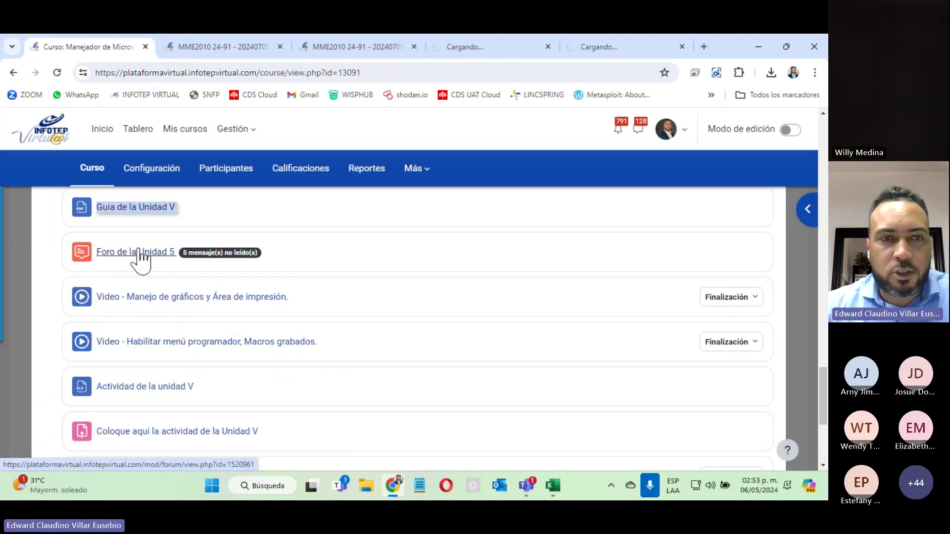
# Step: Close the two older MME2010 tabs, starting with Video - Ordenado de Datos, and return to the course page
pyautogui.click(239, 46)
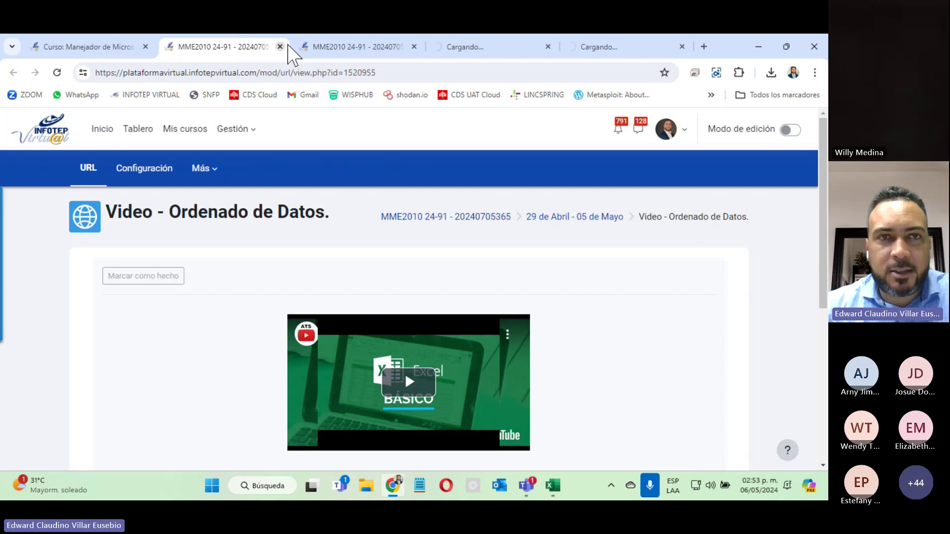
pyautogui.click(280, 47)
pyautogui.click(279, 46)
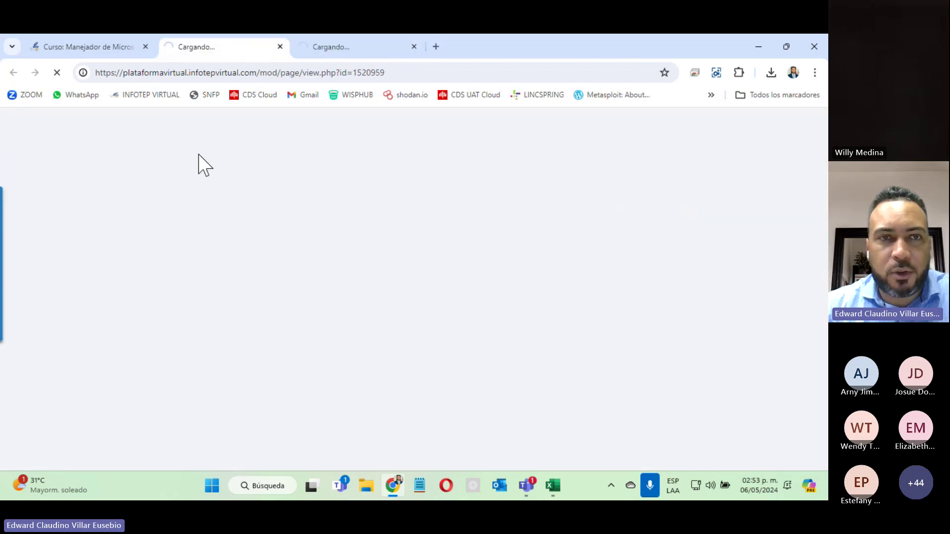
pyautogui.click(97, 43)
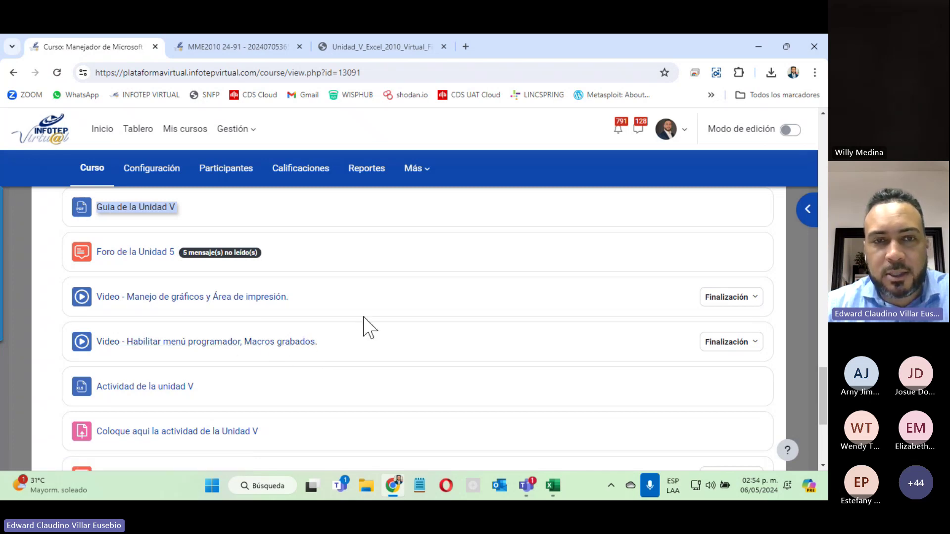
# Step: View the Unit V guide PDF's cover, and look through the instruction page's content on charts, macros and printing
pyautogui.click(386, 47)
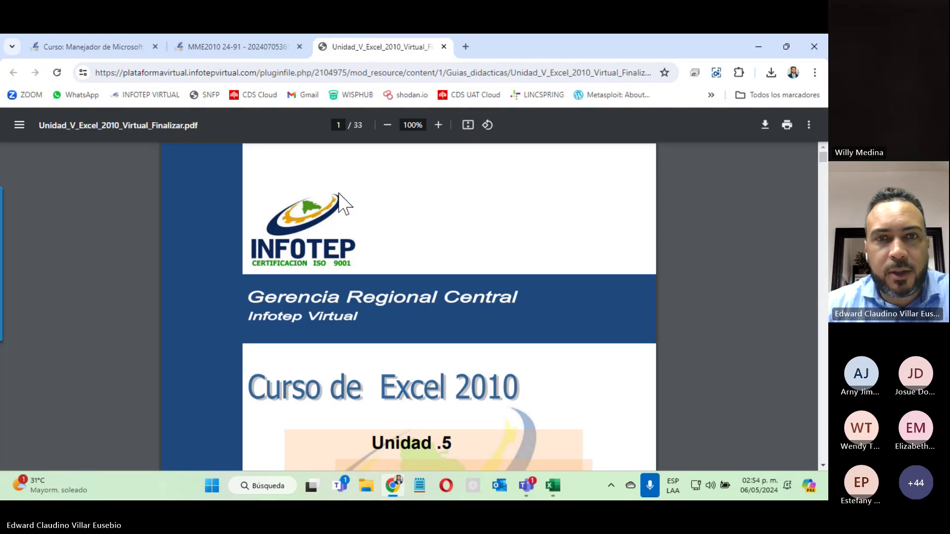
pyautogui.click(227, 48)
pyautogui.scroll(-10, 277, 168)
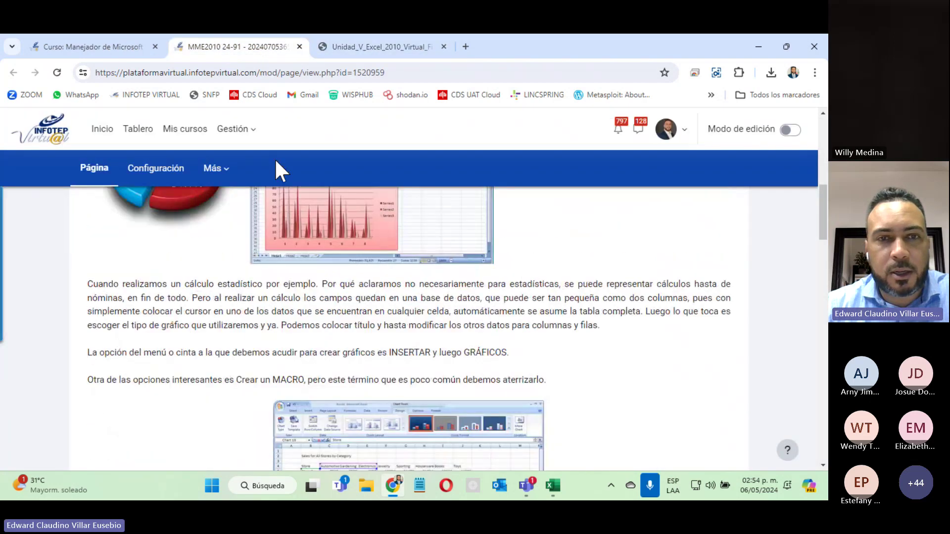
pyautogui.scroll(-15, 276, 163)
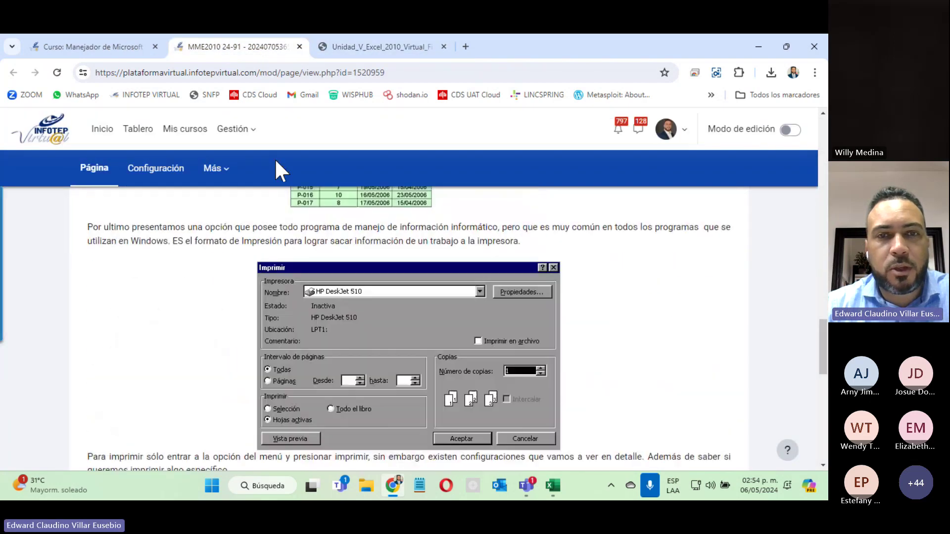
# Step: Search the Unit V guide PDF for "macros" and show the section Conceptos de macros on page 20
pyautogui.click(344, 49)
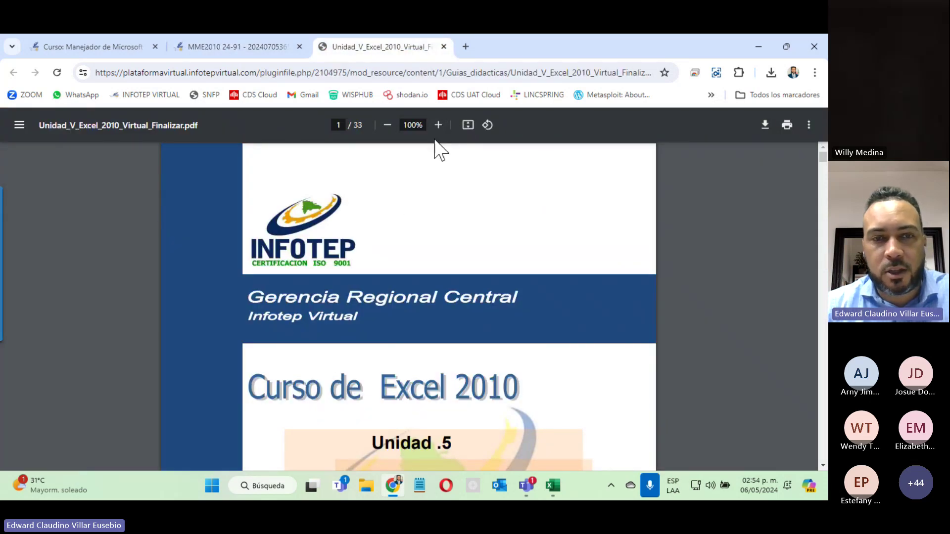
pyautogui.hotkey('ctrl', 'f')
pyautogui.write('ma')
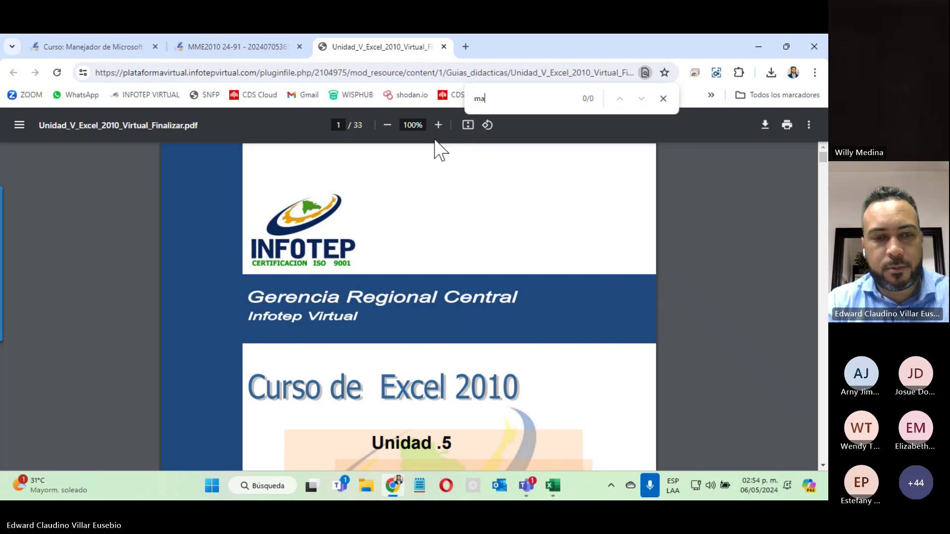
pyautogui.write('cros')
pyautogui.press('Return')
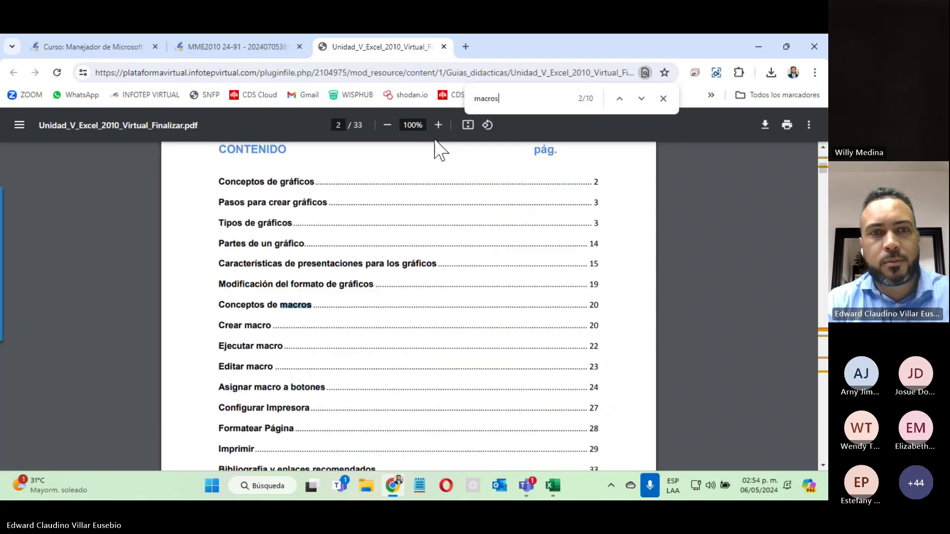
pyautogui.press('Return')
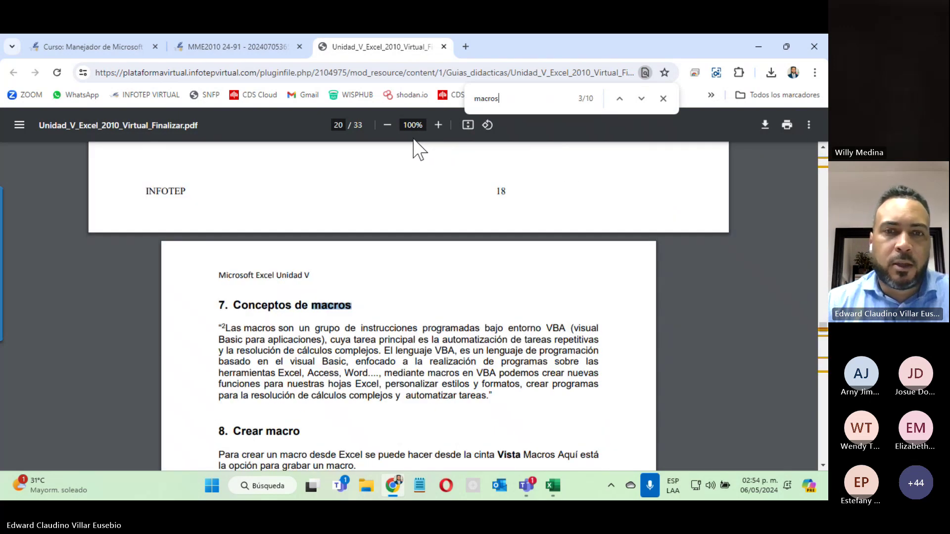
pyautogui.scroll(-2, 371, 201)
pyautogui.scroll(2, 372, 203)
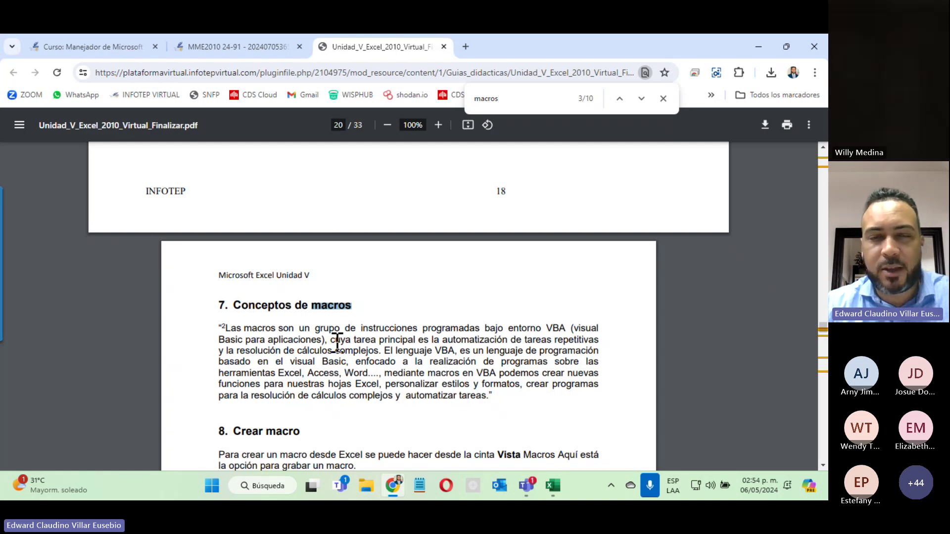
# Step: Switch to the sales workbook in Excel and remove the Developer tab from the ribbon through Excel Options
pyautogui.click(552, 487)
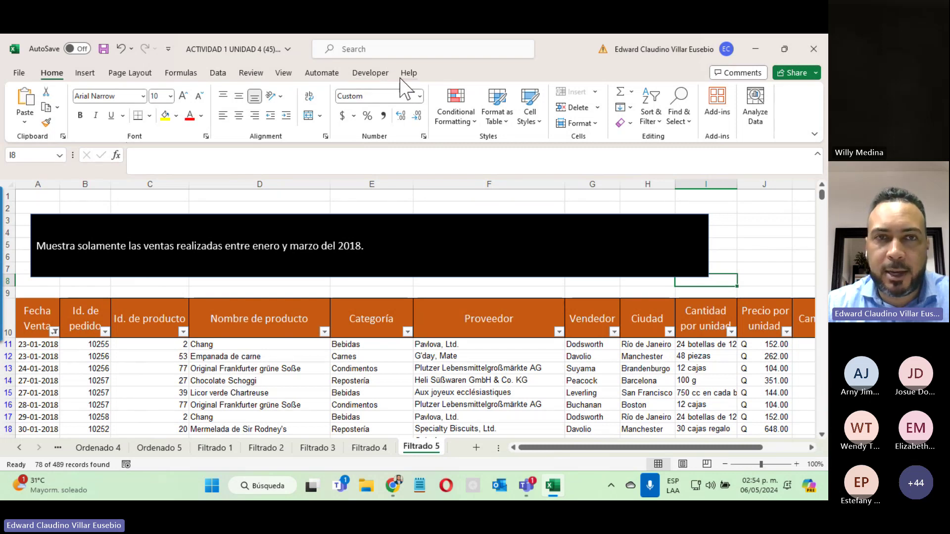
pyautogui.click(19, 73)
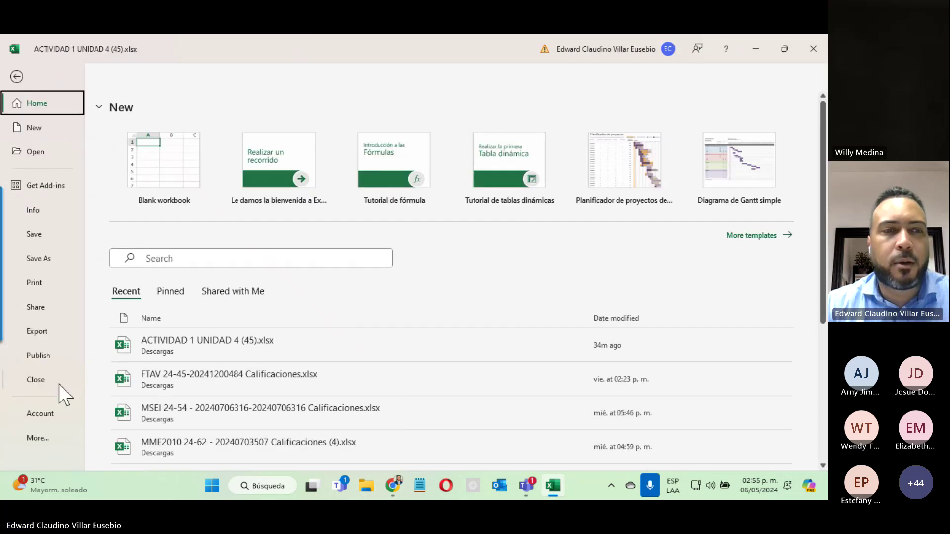
pyautogui.click(30, 438)
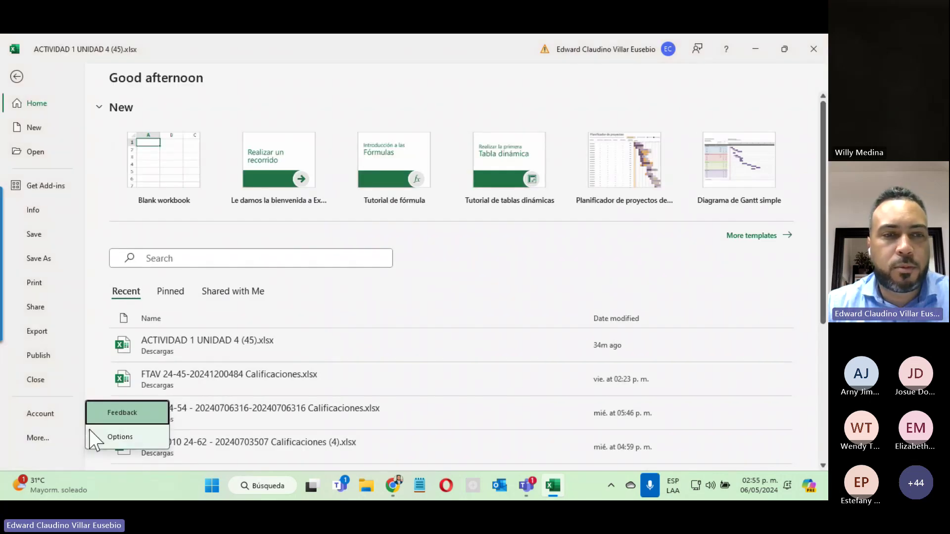
pyautogui.click(120, 437)
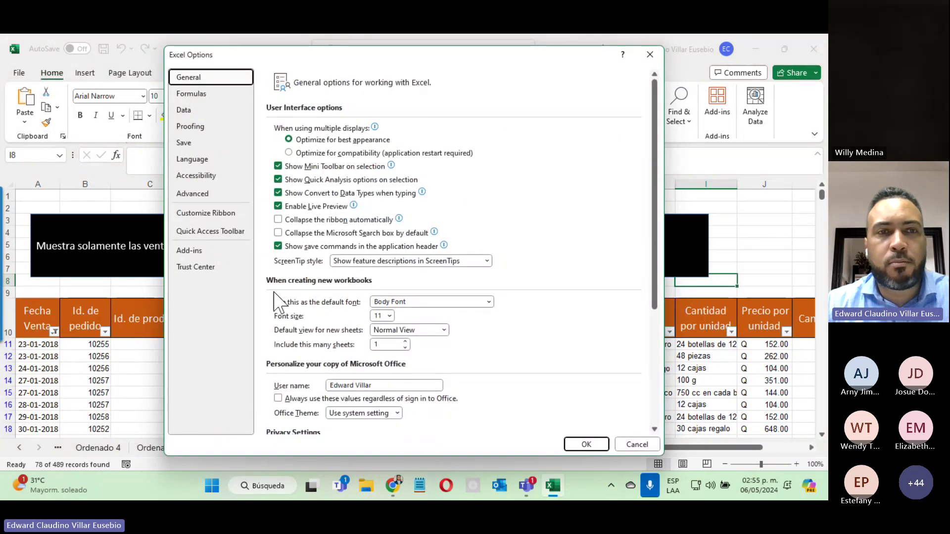
pyautogui.click(192, 218)
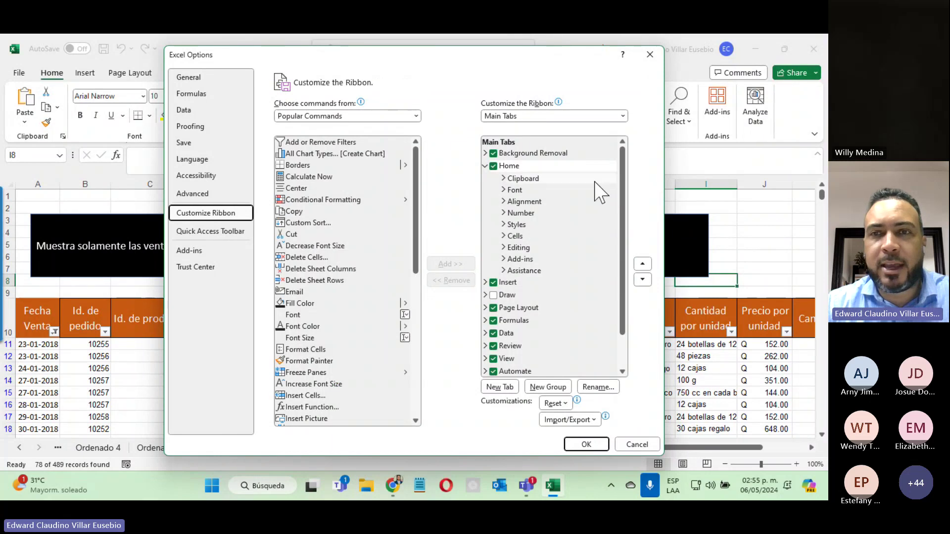
pyautogui.scroll(-1, 625, 208)
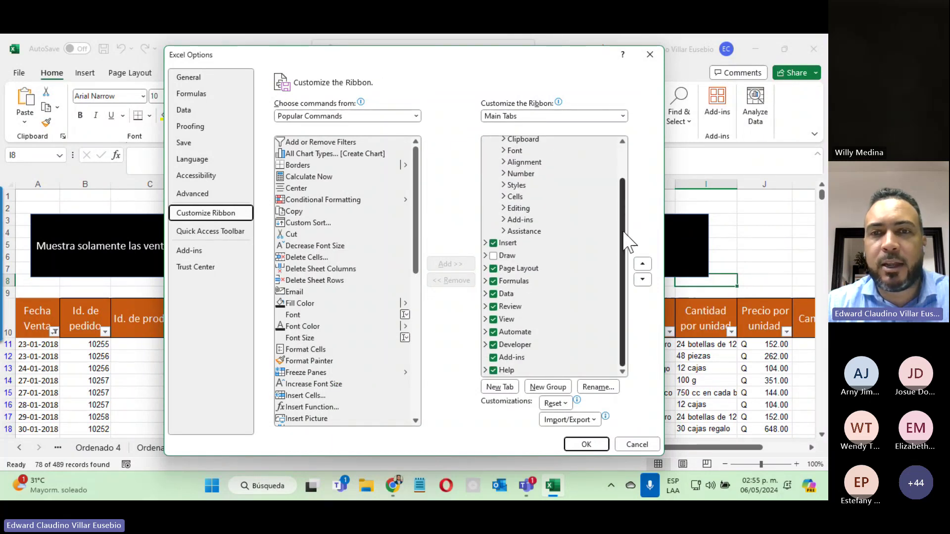
pyautogui.moveTo(458, 56); pyautogui.dragTo(377, 99)
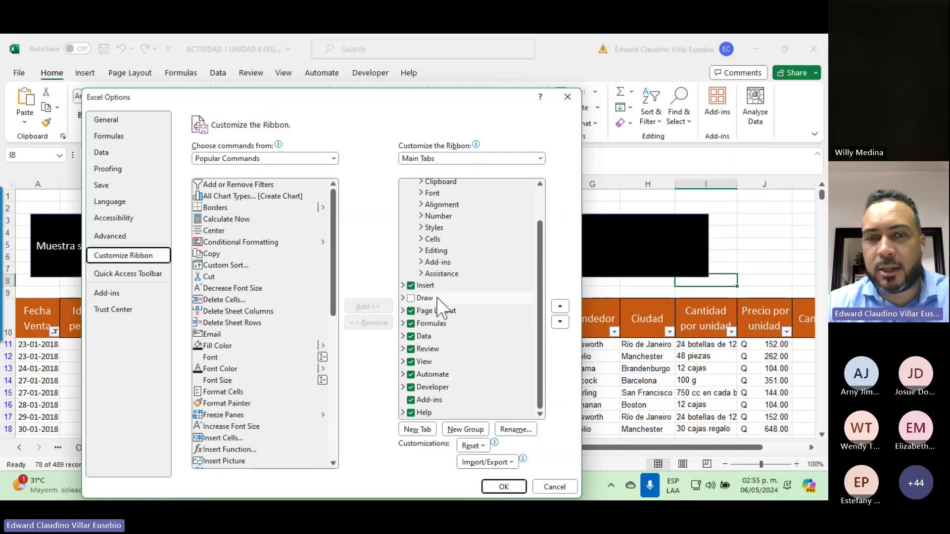
pyautogui.click(411, 388)
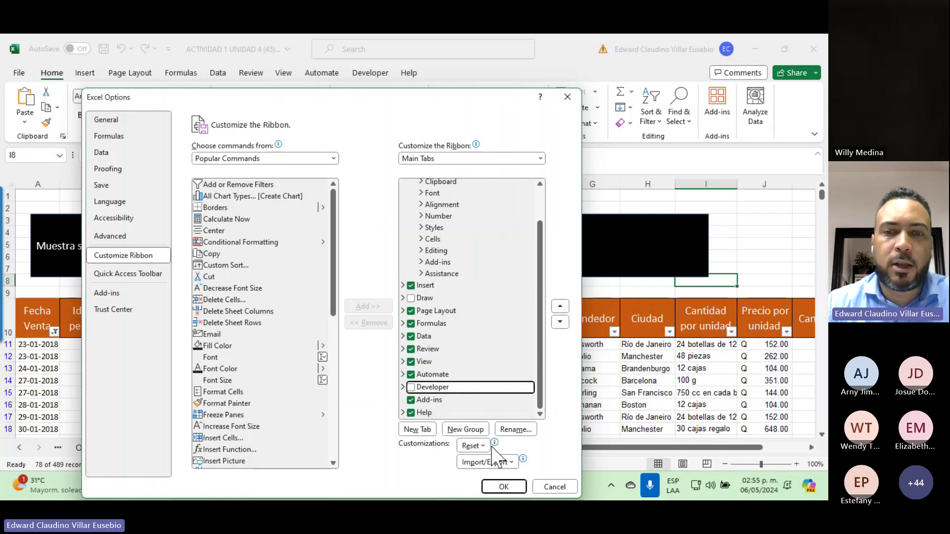
pyautogui.click(503, 487)
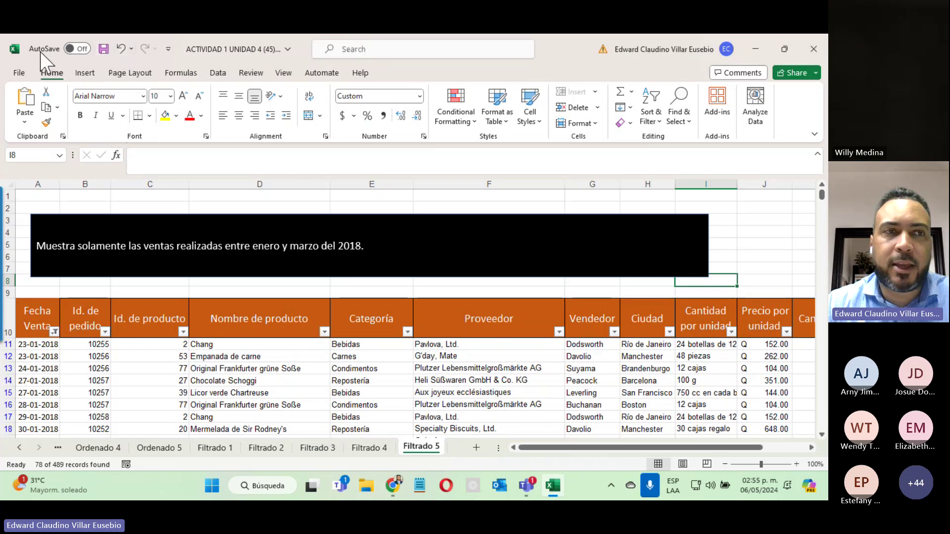
# Step: Enable the Developer main tab in the ribbon customization options and apply the change
pyautogui.click(17, 73)
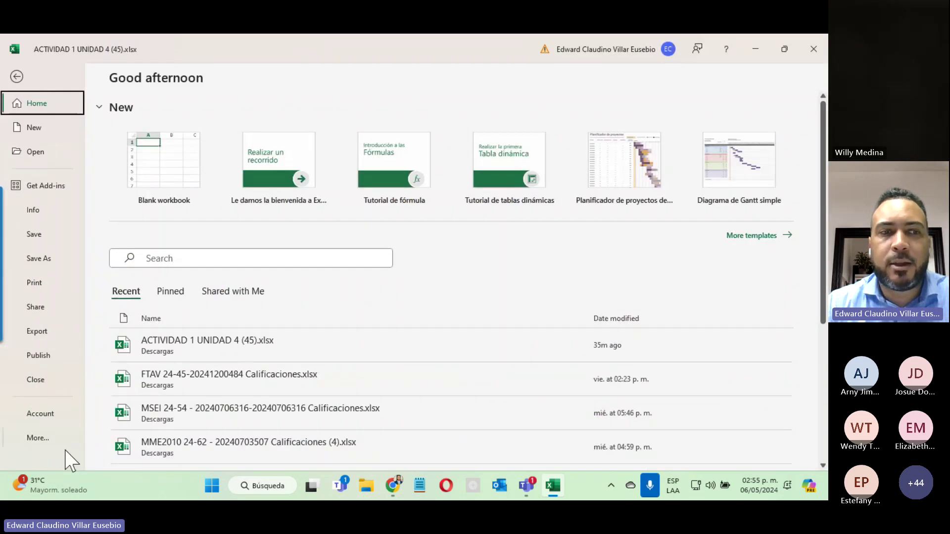
pyautogui.click(37, 438)
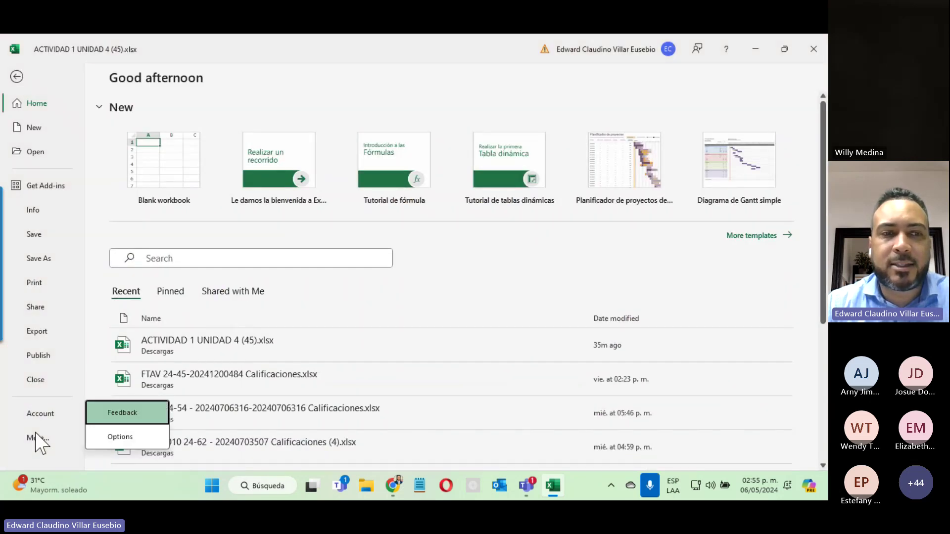
pyautogui.click(120, 437)
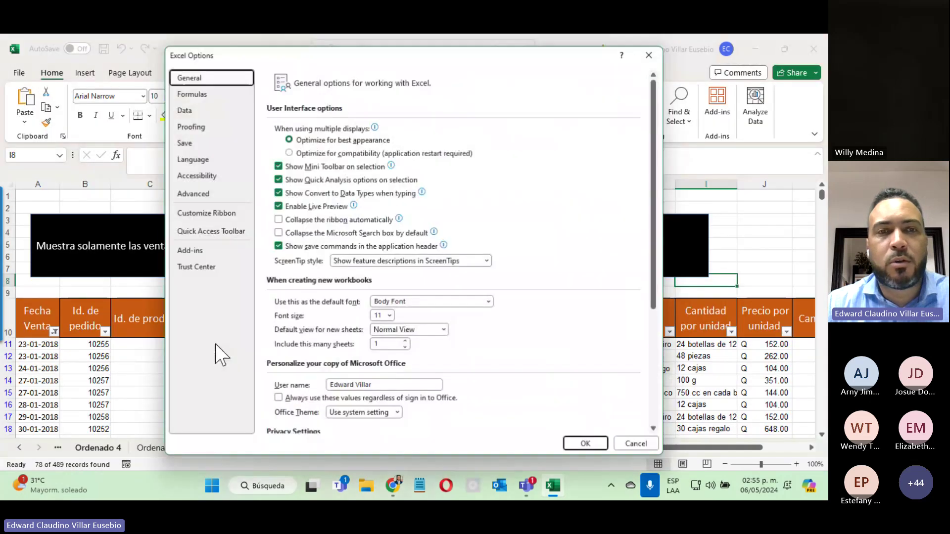
pyautogui.click(205, 214)
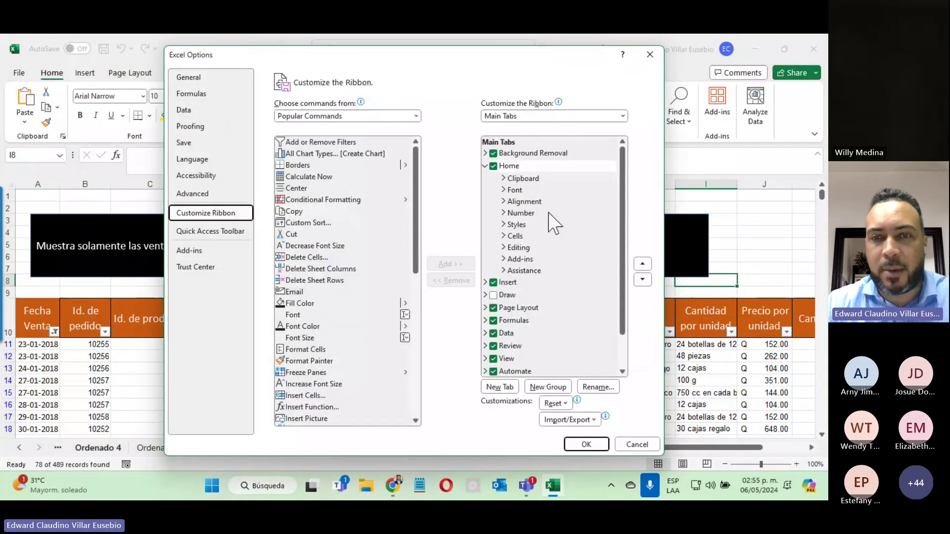
pyautogui.scroll(-2, 514, 366)
pyautogui.click(513, 346)
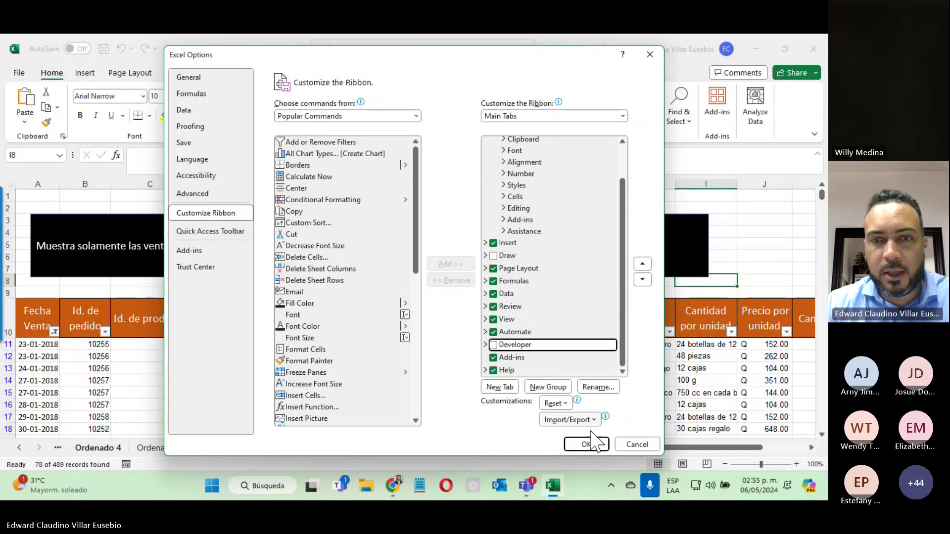
pyautogui.click(493, 344)
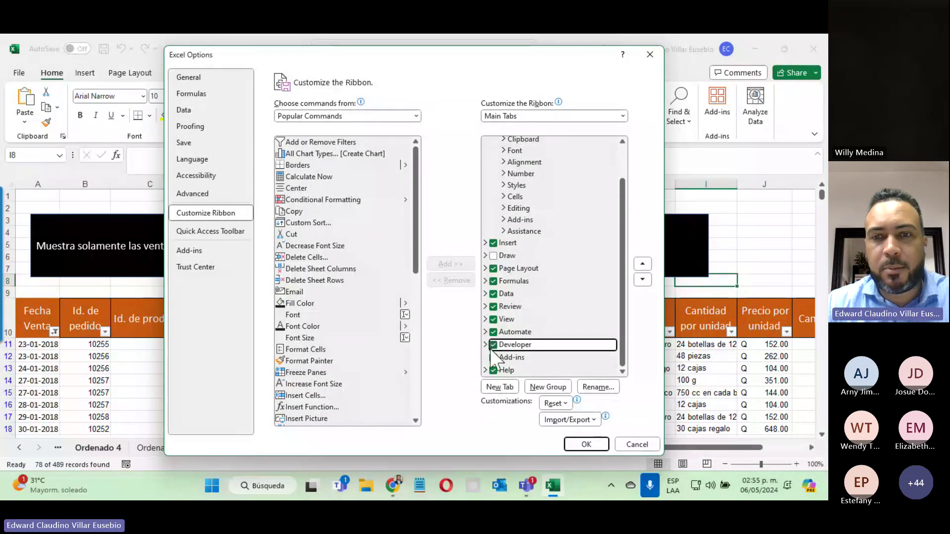
pyautogui.click(585, 444)
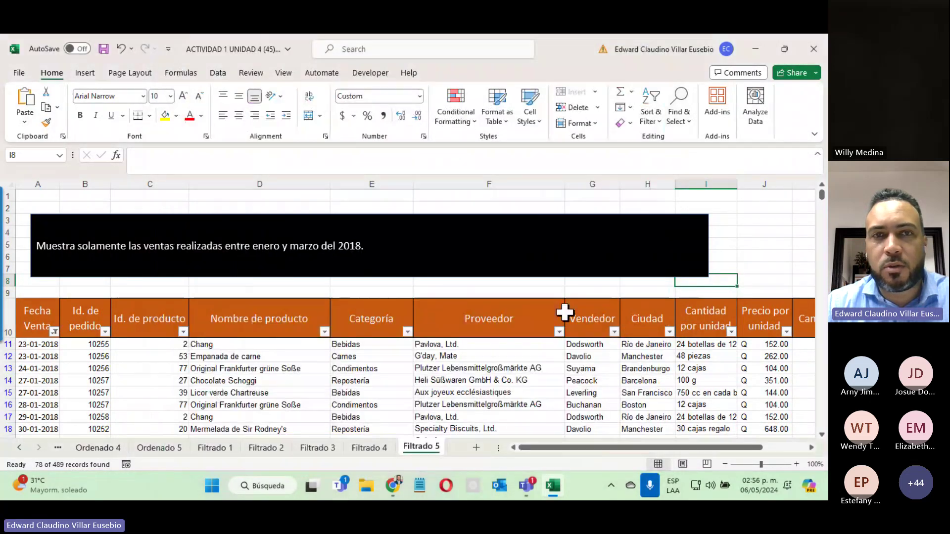
# Step: Show the Developer commands in the ribbon and close the Unit 4 sales workbook
pyautogui.click(368, 73)
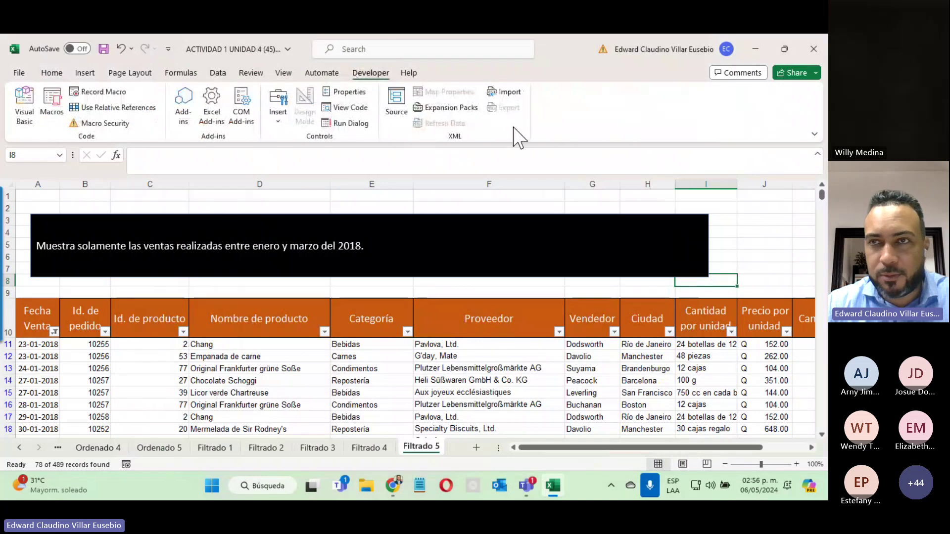
pyautogui.click(813, 49)
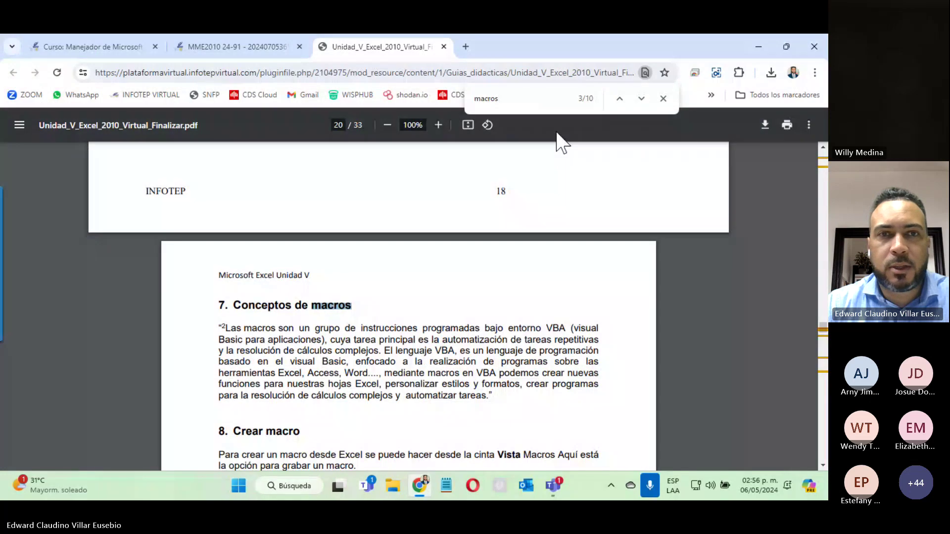
# Step: In Chrome, open the course page's "Video - Habilitar menú programador, Macros grabados" link in a new tab and view it
pyautogui.click(72, 46)
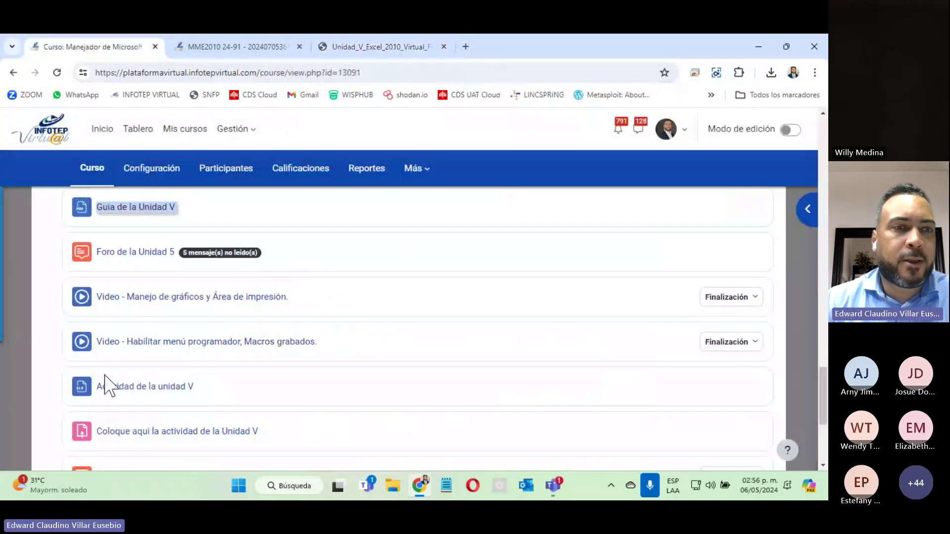
pyautogui.rightClick(144, 344)
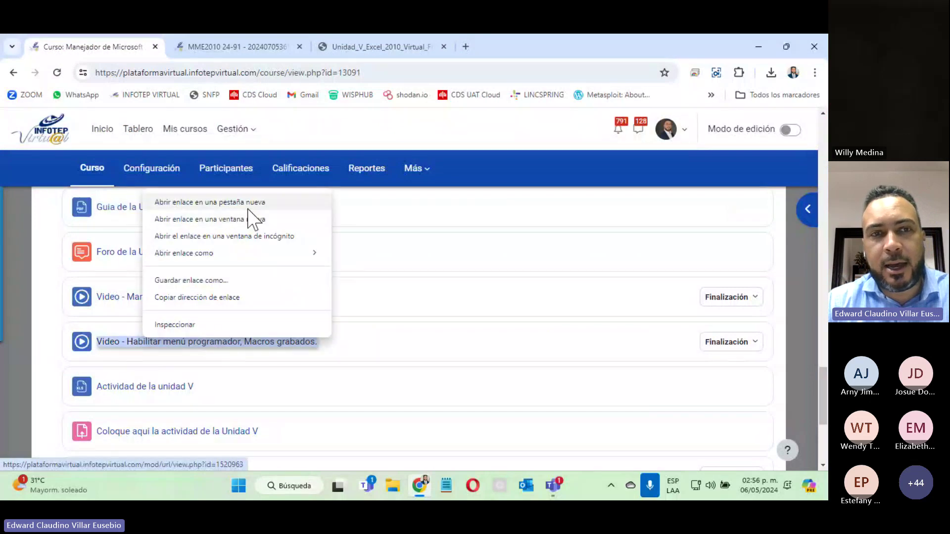
pyautogui.click(251, 203)
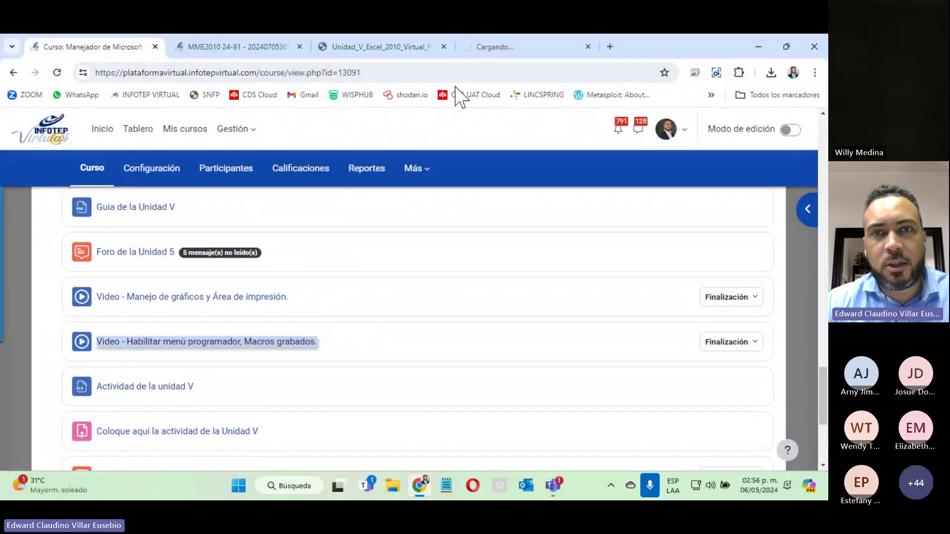
pyautogui.click(482, 53)
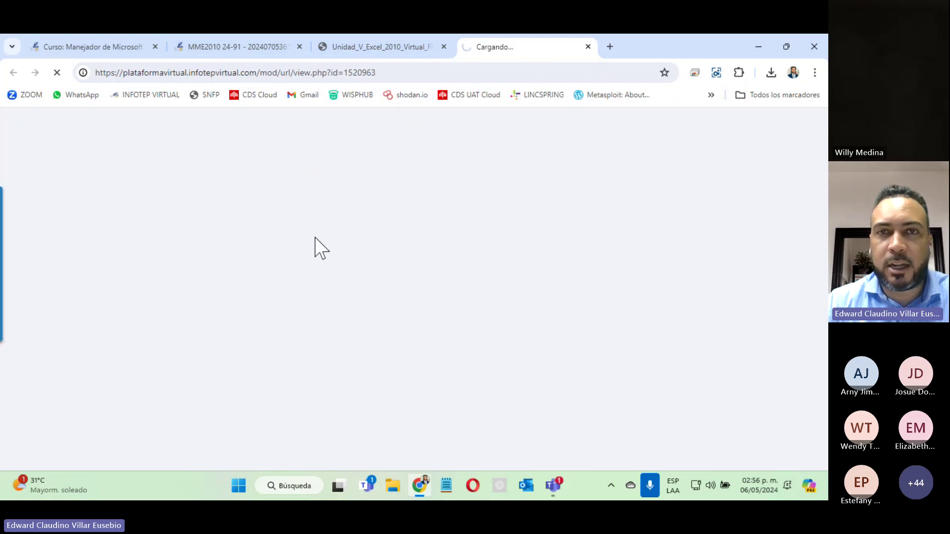
# Step: Download the "Actividad de la unidad V" file from the course page and open the workbook in Excel
pyautogui.click(52, 46)
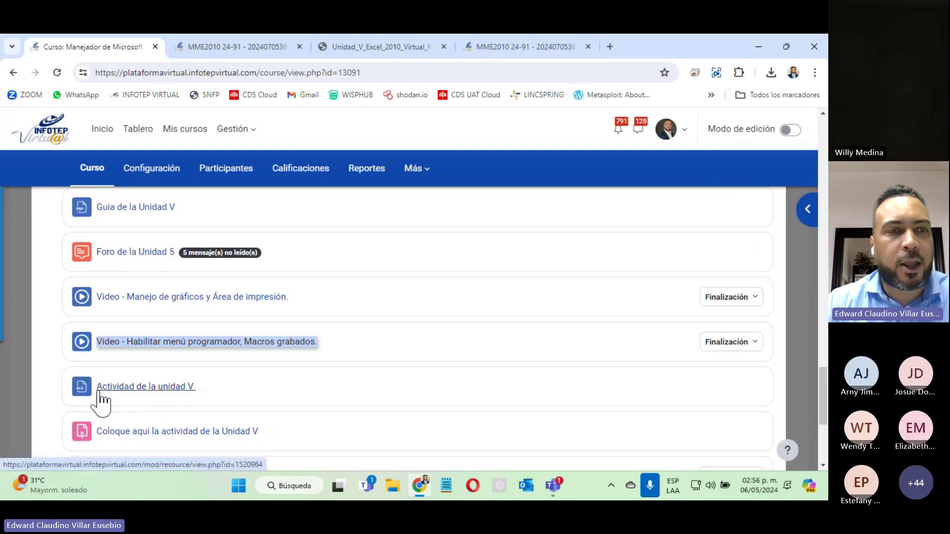
pyautogui.click(127, 389)
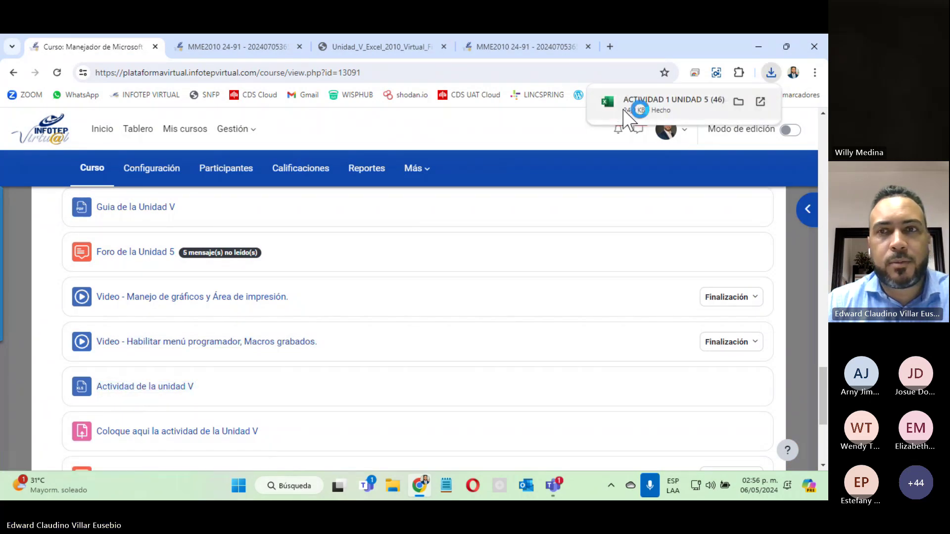
pyautogui.click(609, 112)
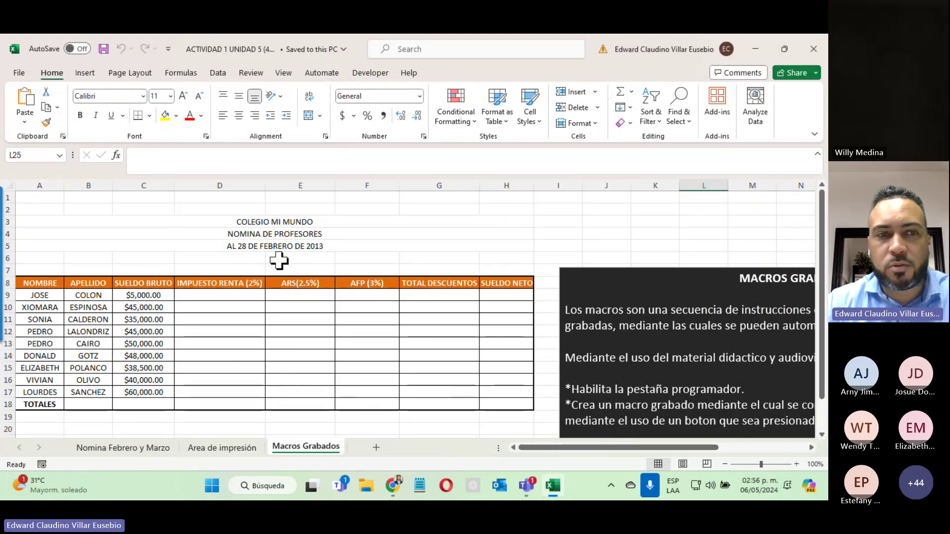
# Step: Examine the payroll table and the macro exercise instructions on the Macros Grabados sheet
pyautogui.moveTo(119, 226); pyautogui.dragTo(208, 394)
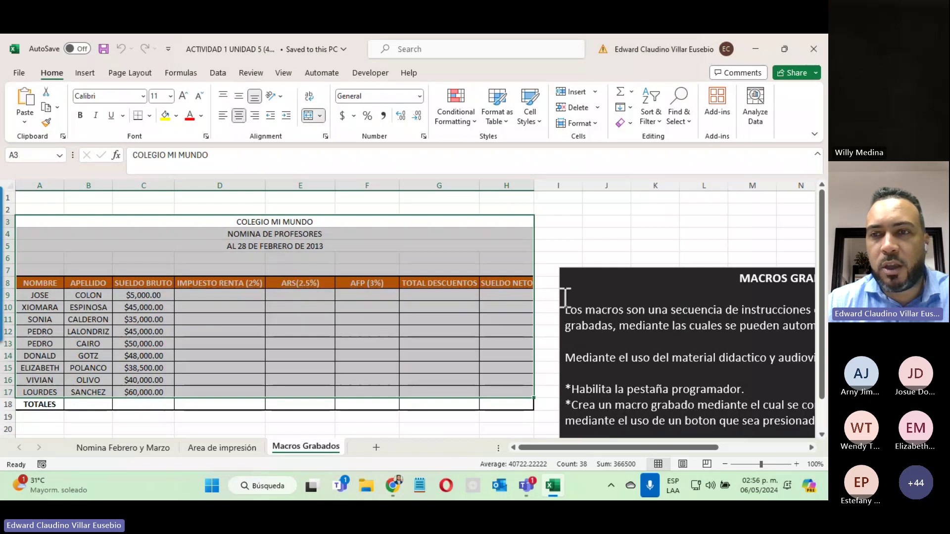
pyautogui.click(597, 281)
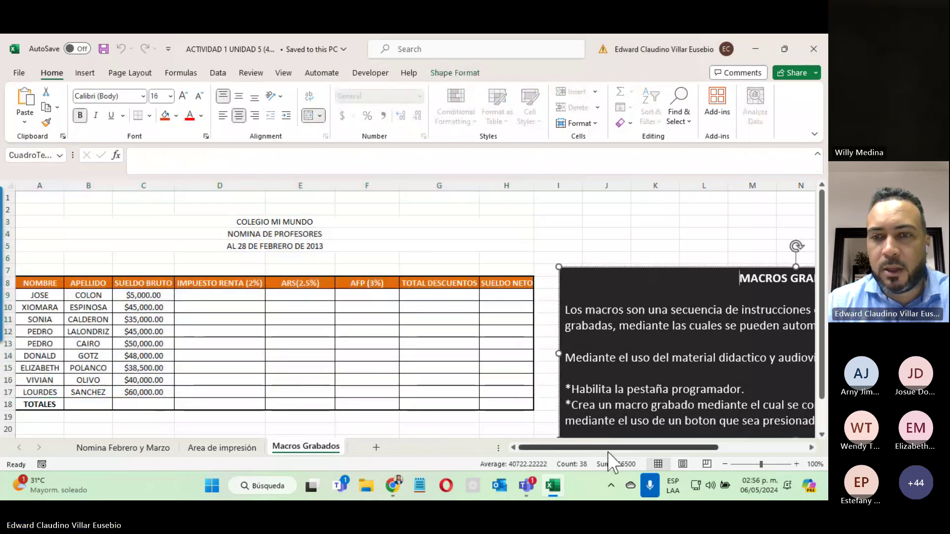
pyautogui.moveTo(614, 447); pyautogui.dragTo(702, 448)
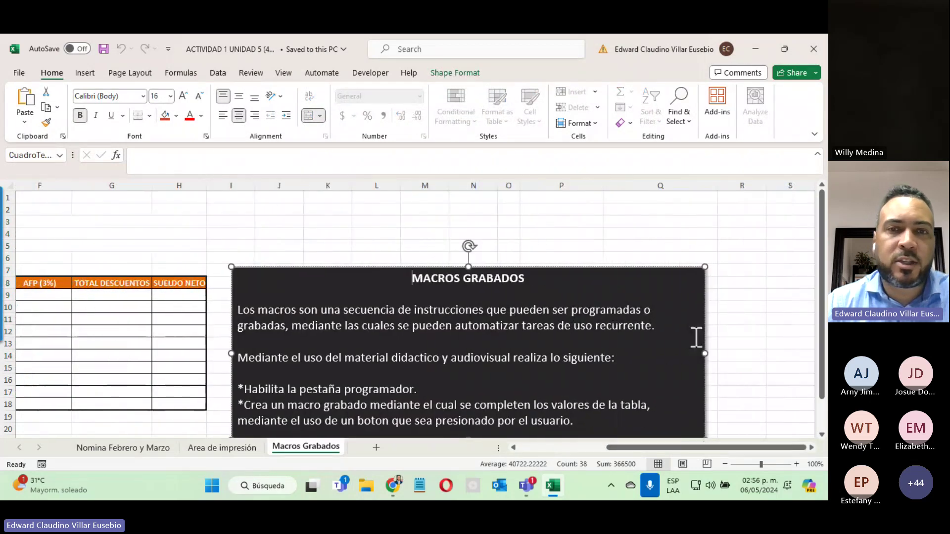
pyautogui.scroll(-4, 691, 335)
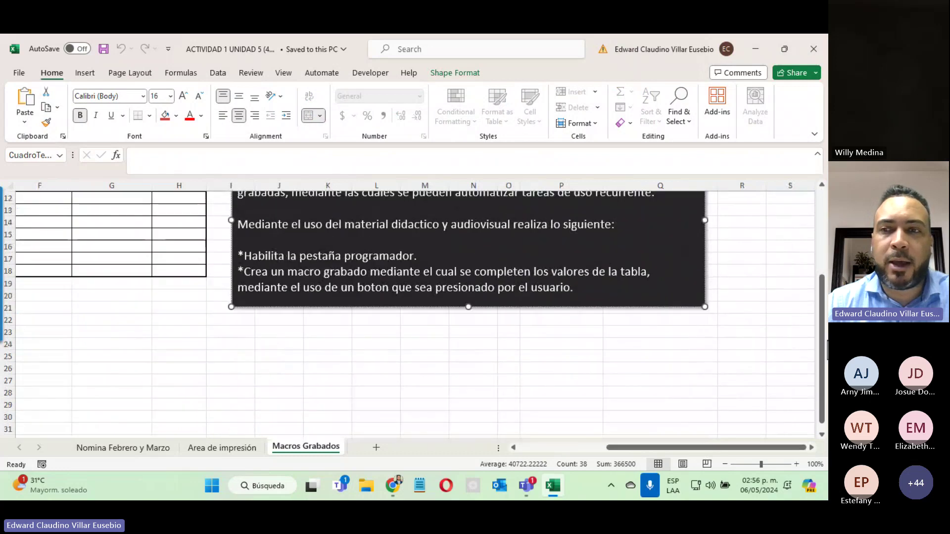
pyautogui.moveTo(826, 348); pyautogui.dragTo(820, 299)
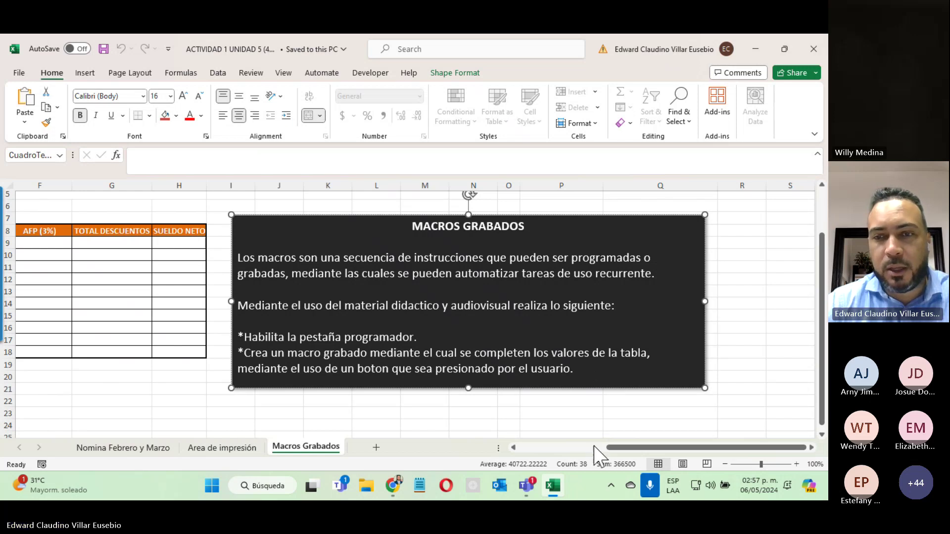
pyautogui.moveTo(619, 447); pyautogui.dragTo(530, 448)
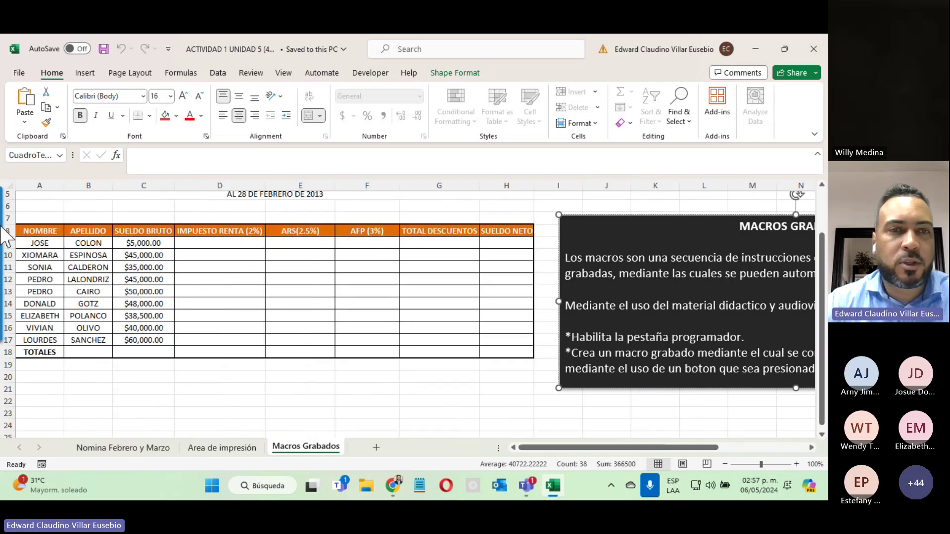
pyautogui.scroll(2, 200, 314)
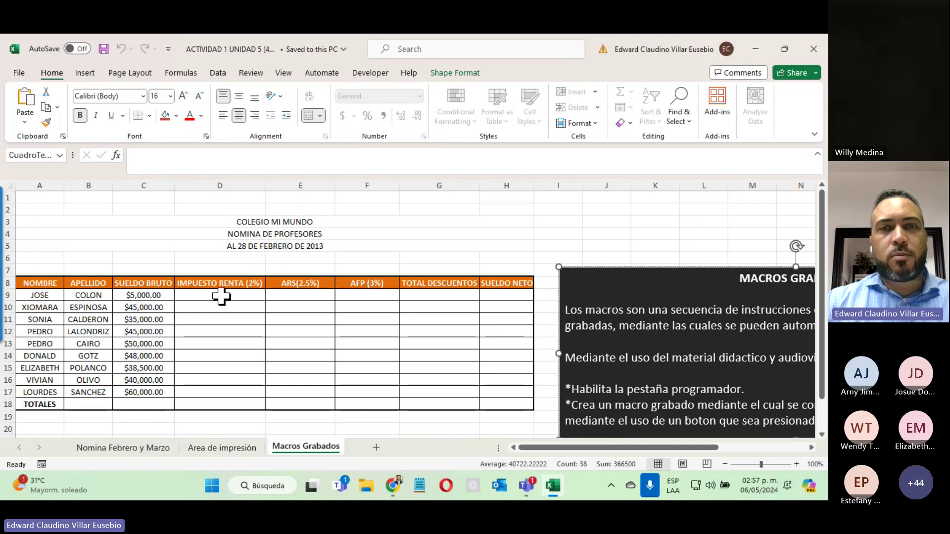
# Step: Start setting up a new macro recording and name the macro Nomina_Calculo
pyautogui.click(361, 75)
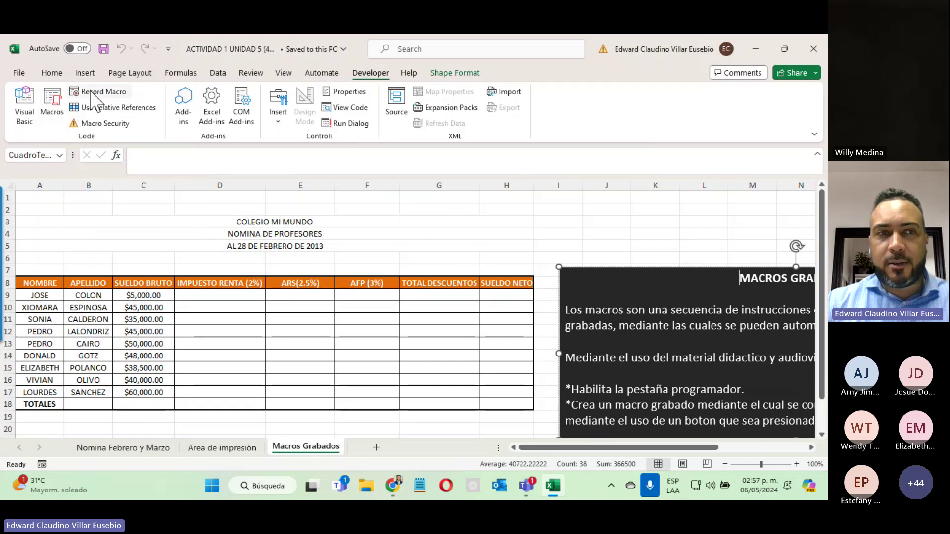
pyautogui.click(119, 95)
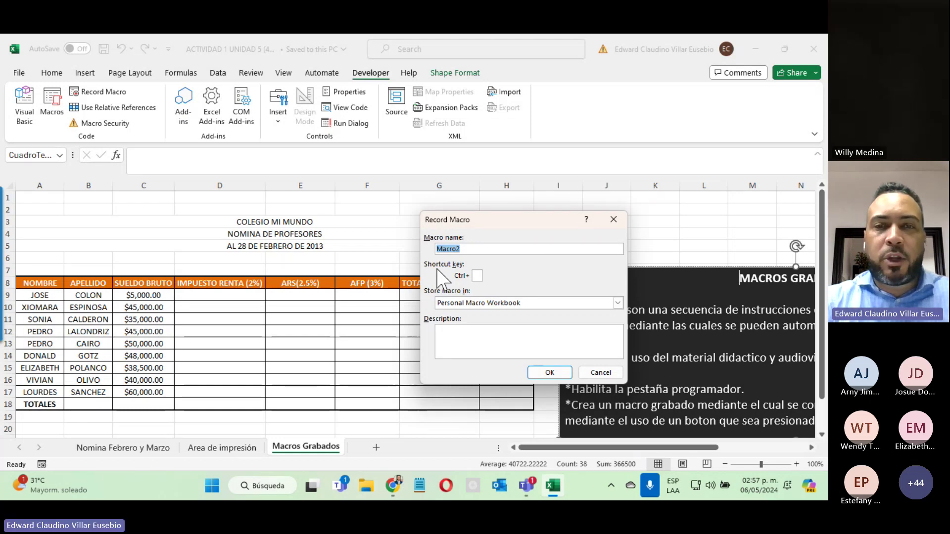
pyautogui.write('N')
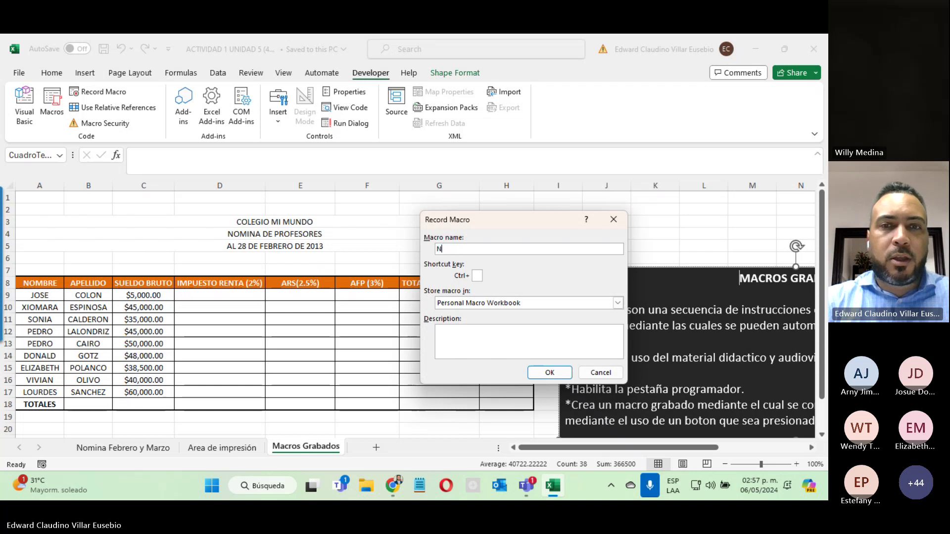
pyautogui.write('ominca')
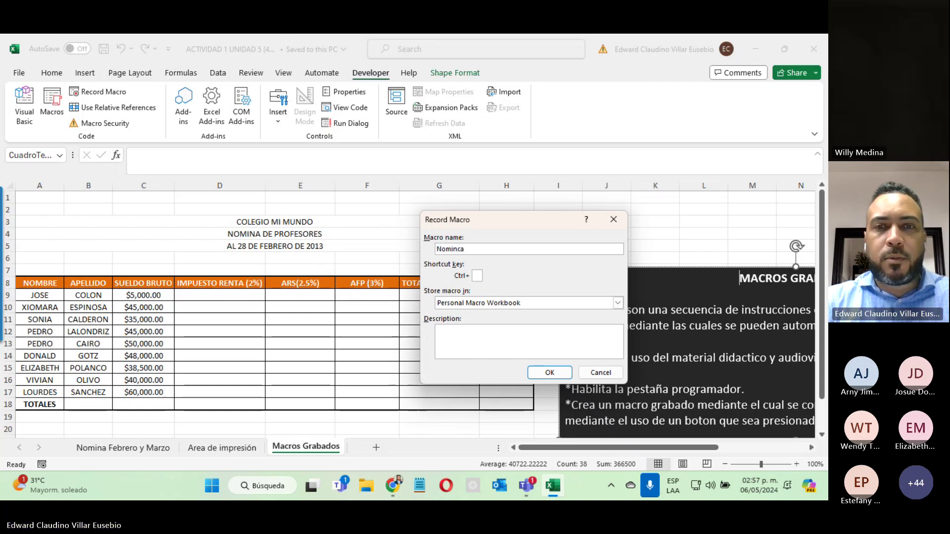
pyautogui.press('BackSpace')
pyautogui.press('BackSpace')
pyautogui.write('a')
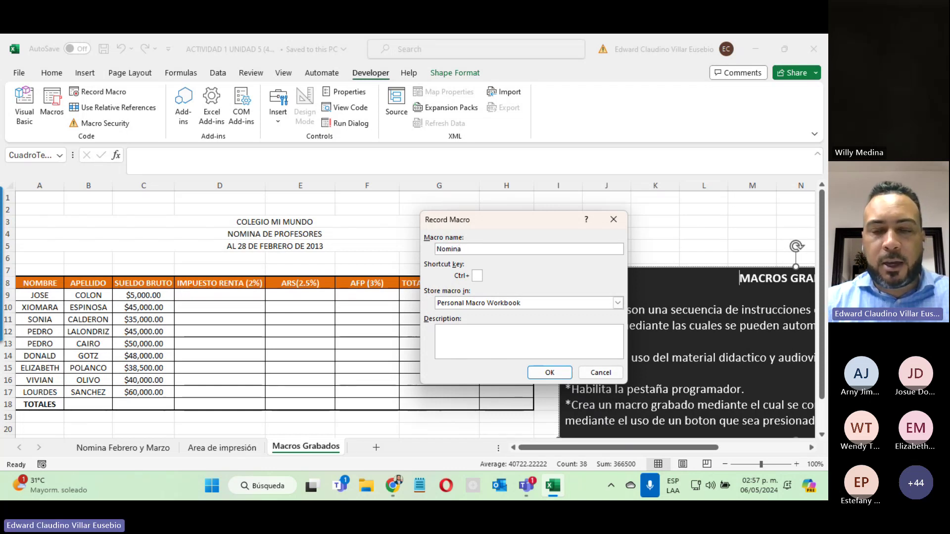
pyautogui.write('_')
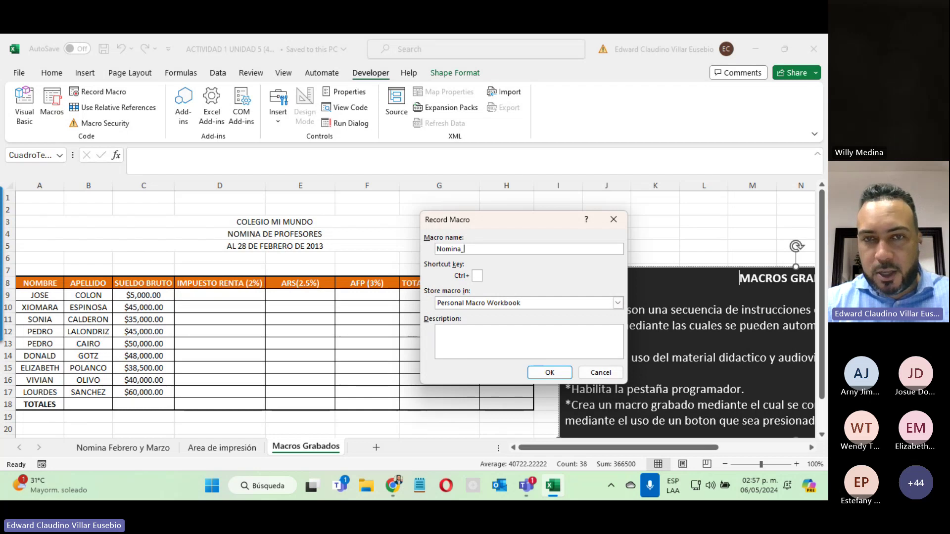
pyautogui.write('Cal')
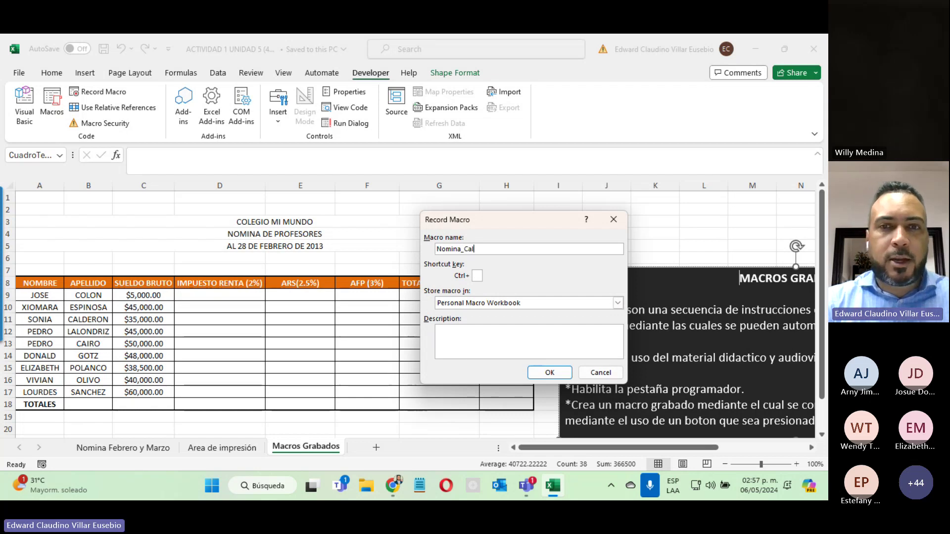
pyautogui.write('culo')
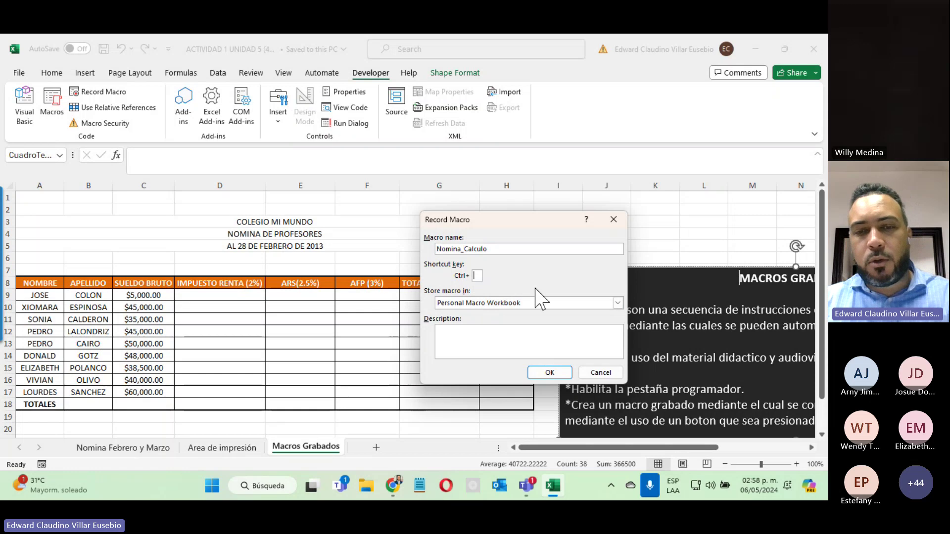
# Step: Assign Ctrl+i as the macro's shortcut key and store the macro in This Workbook
pyautogui.write('i')
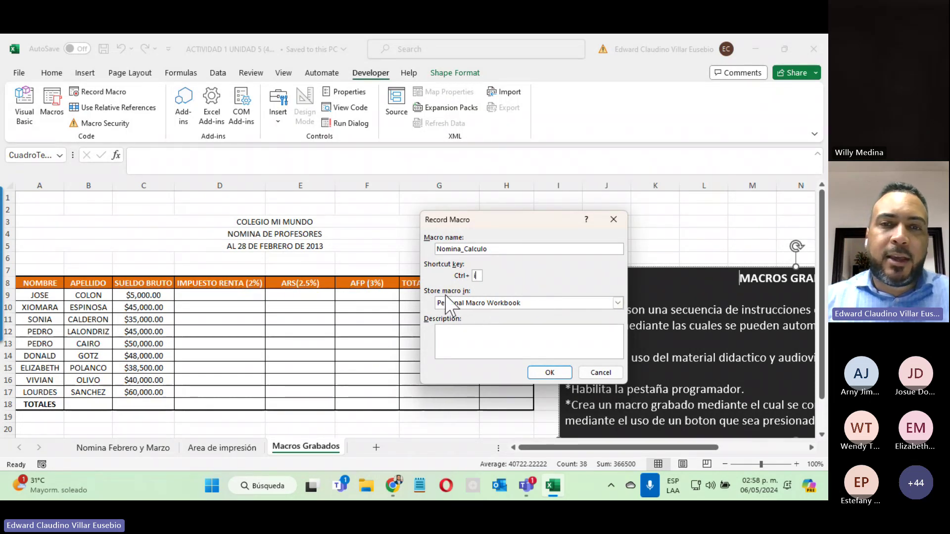
pyautogui.click(552, 303)
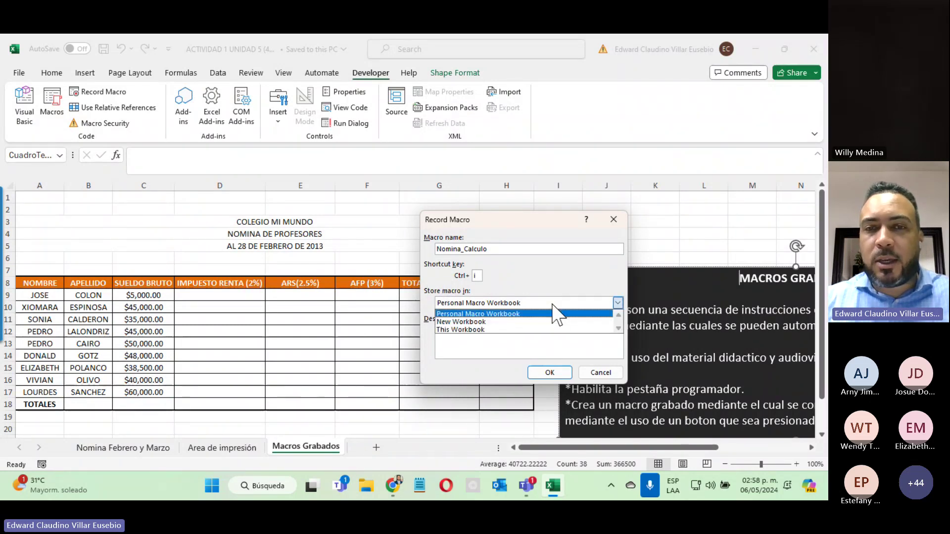
pyautogui.click(459, 329)
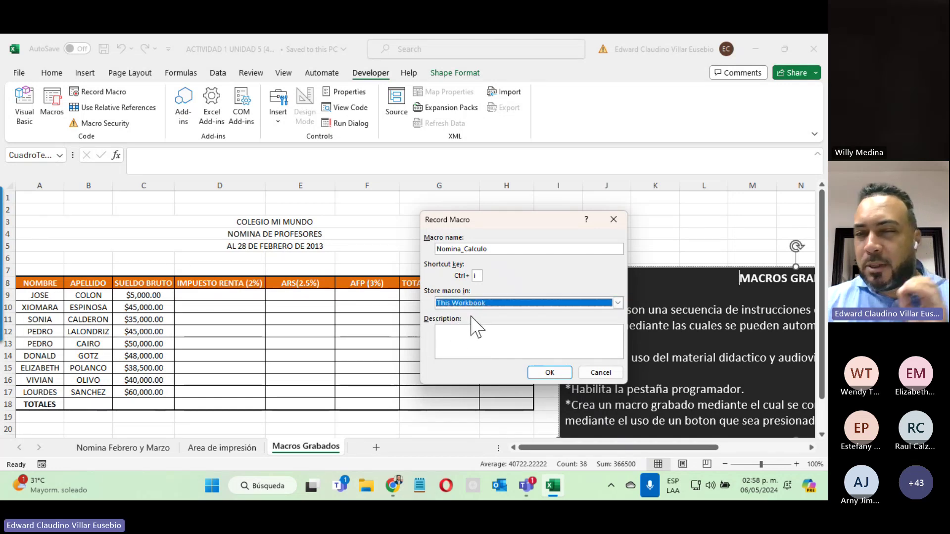
# Step: Enter "Macro utilizado para realizar el calculo de la nomina" as the macro's description
pyautogui.click(454, 342)
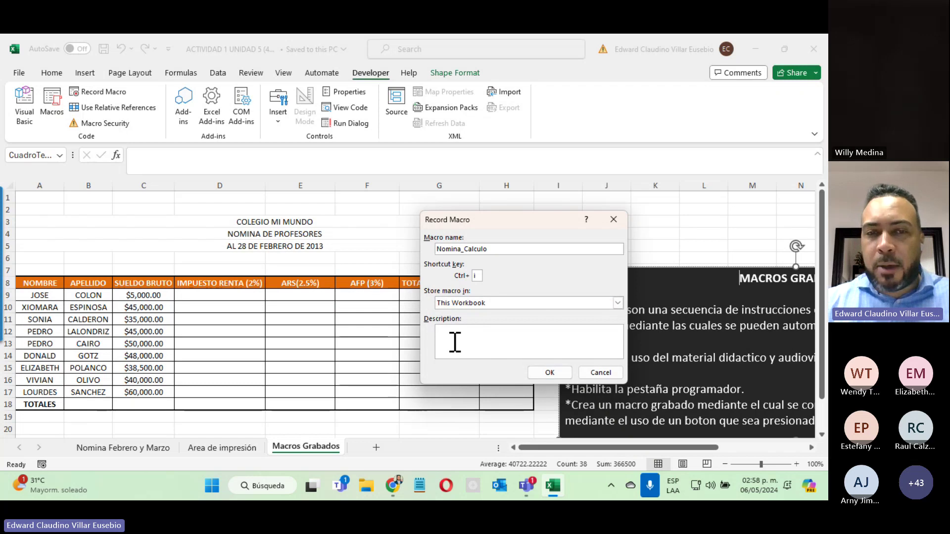
pyautogui.write('Mac')
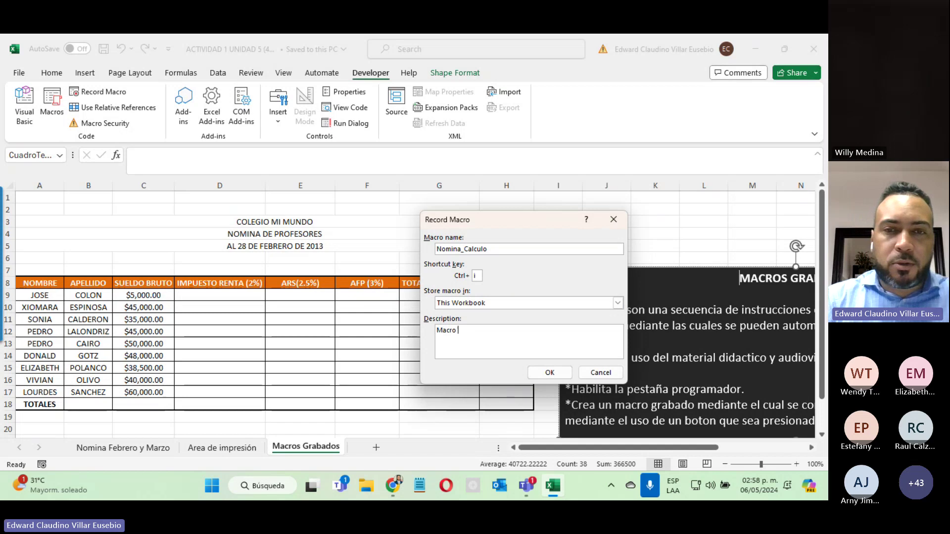
pyautogui.write('ro')
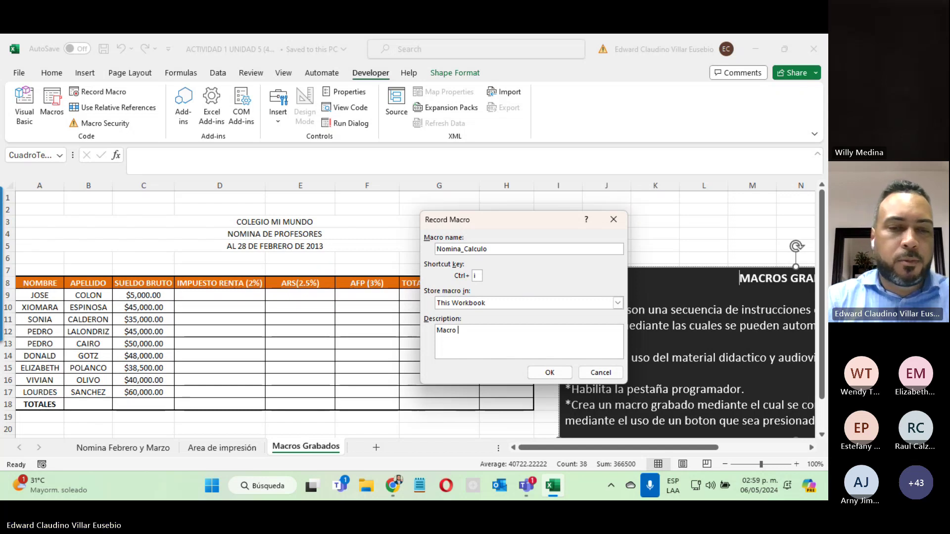
pyautogui.write('utilizado p')
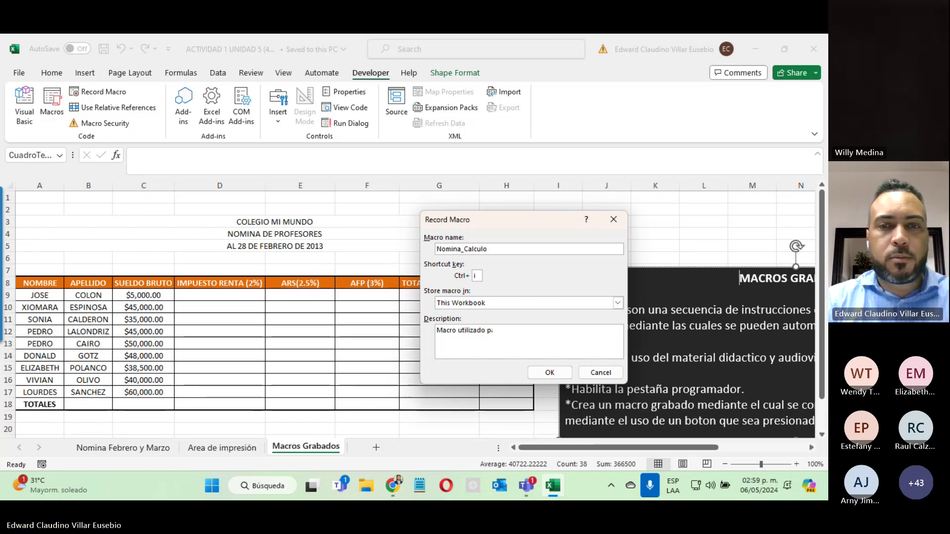
pyautogui.write('ara realiza')
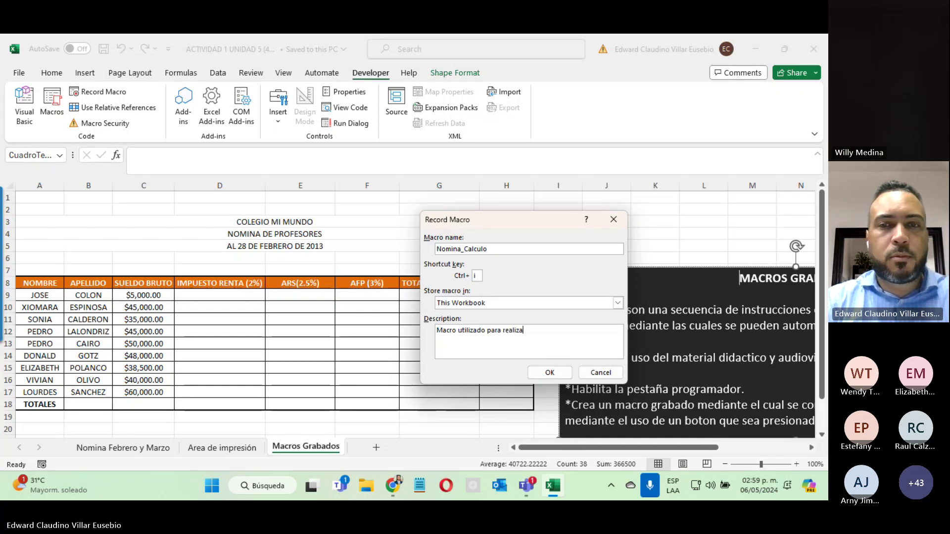
pyautogui.write('r el calcu')
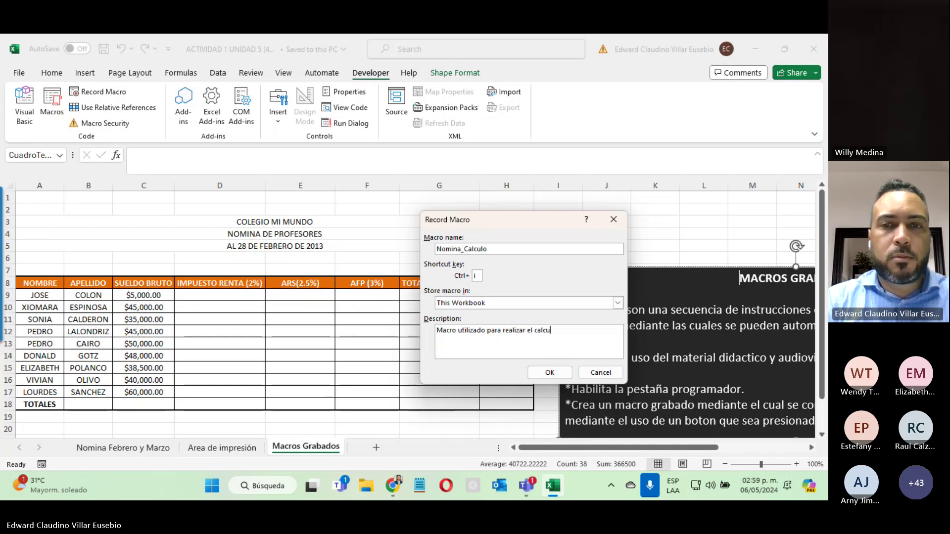
pyautogui.write('lo de la n')
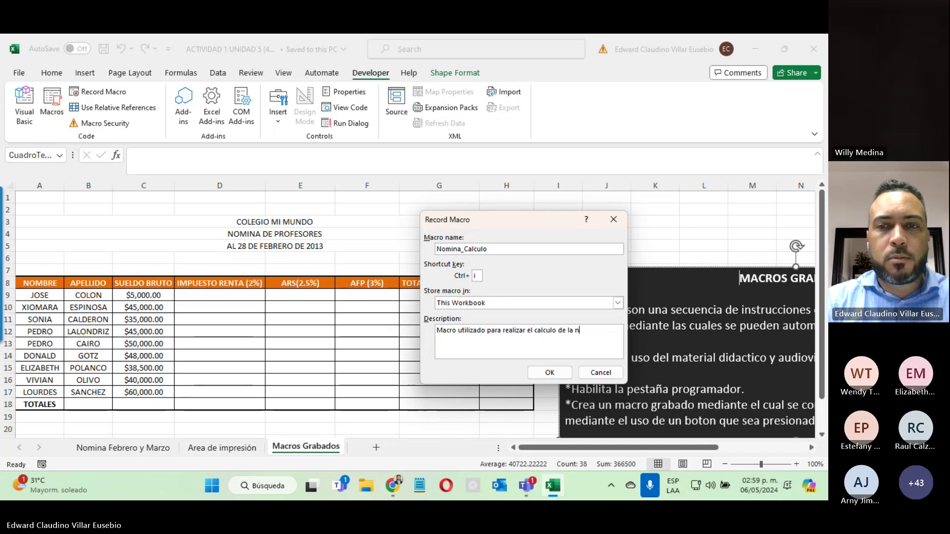
pyautogui.write('omina')
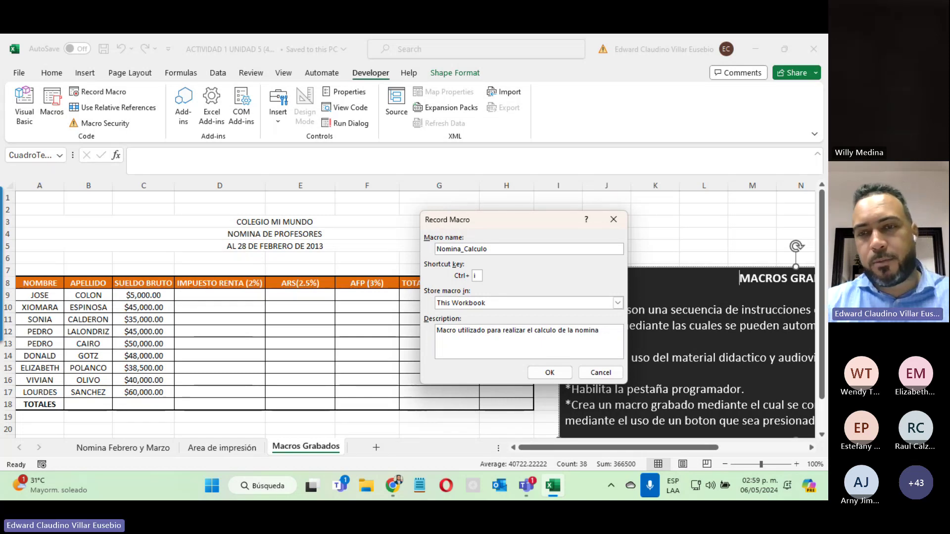
# Step: End the macro description with a period and start recording the Nomina_Calculo macro
pyautogui.write('.')
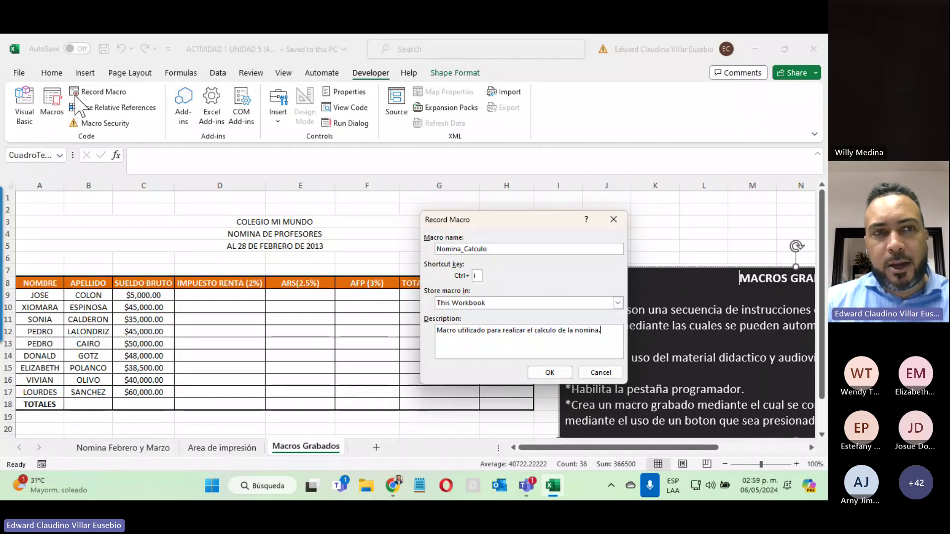
pyautogui.click(549, 373)
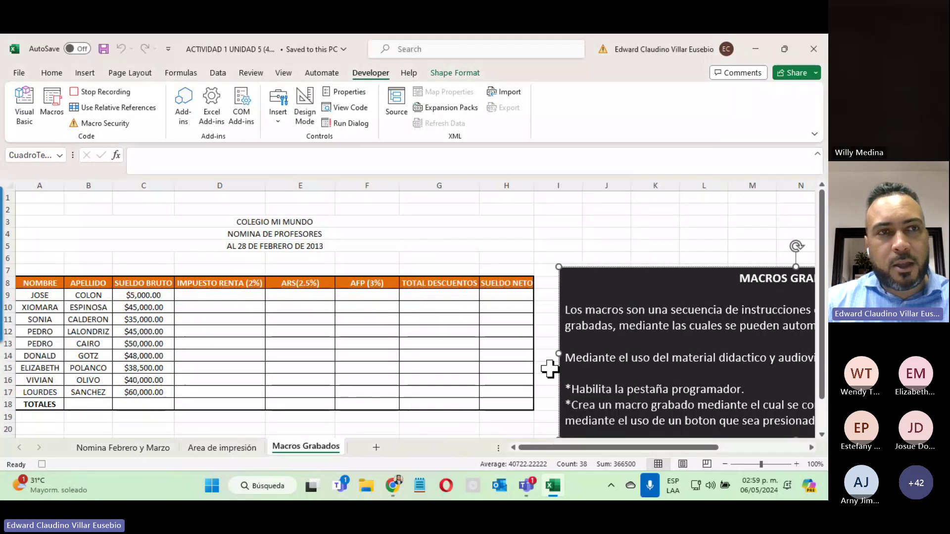
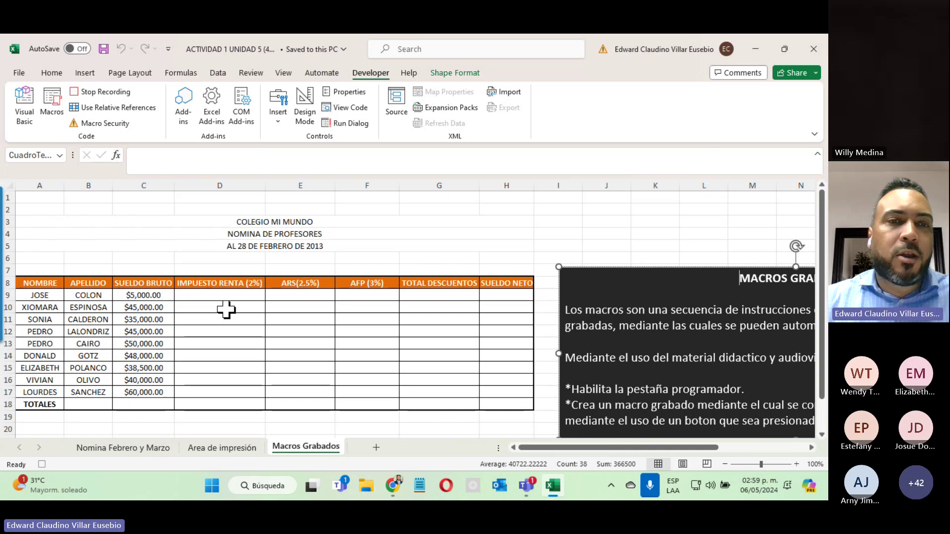
# Step: Calculate the 2% income tax in D9 with =C9*2% and fill the formula down through D17
pyautogui.click(195, 295)
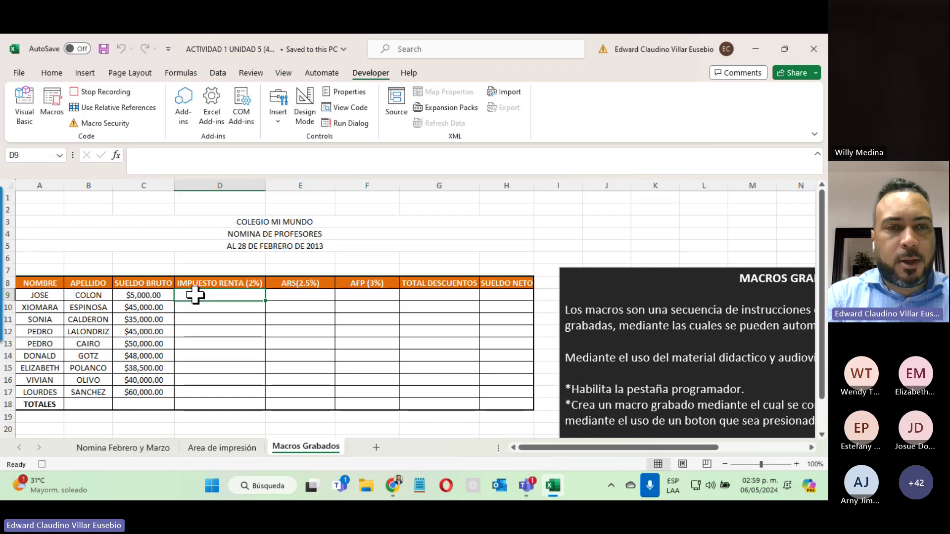
pyautogui.write('=')
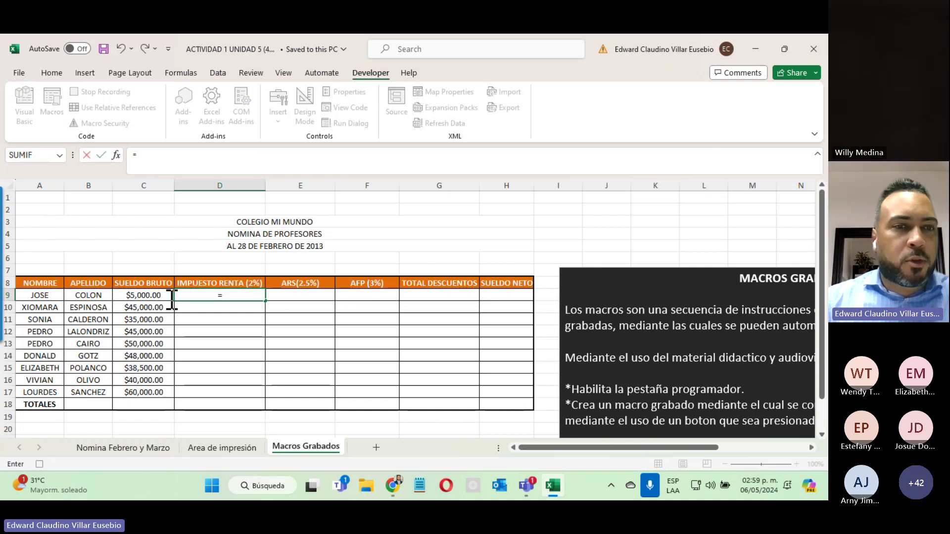
pyautogui.click(132, 296)
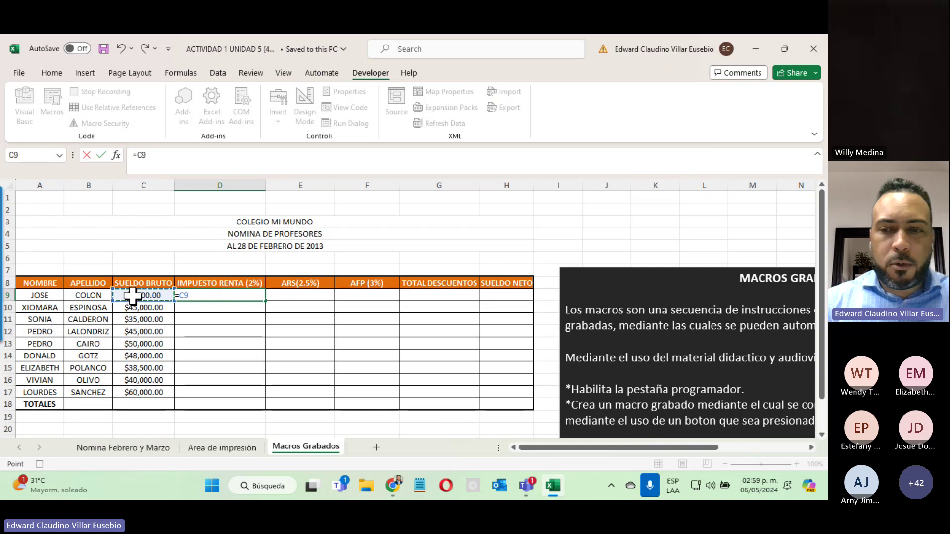
pyautogui.write('*')
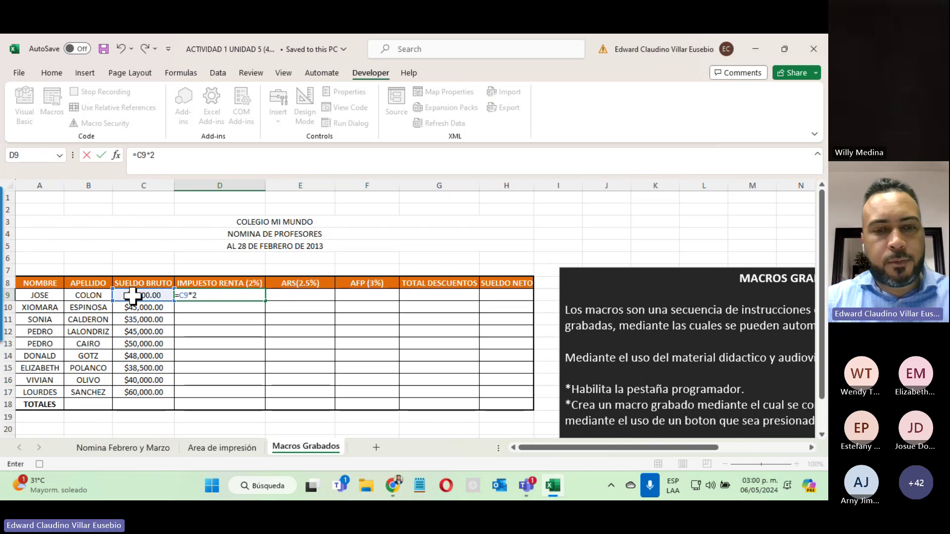
pyautogui.press('Return')
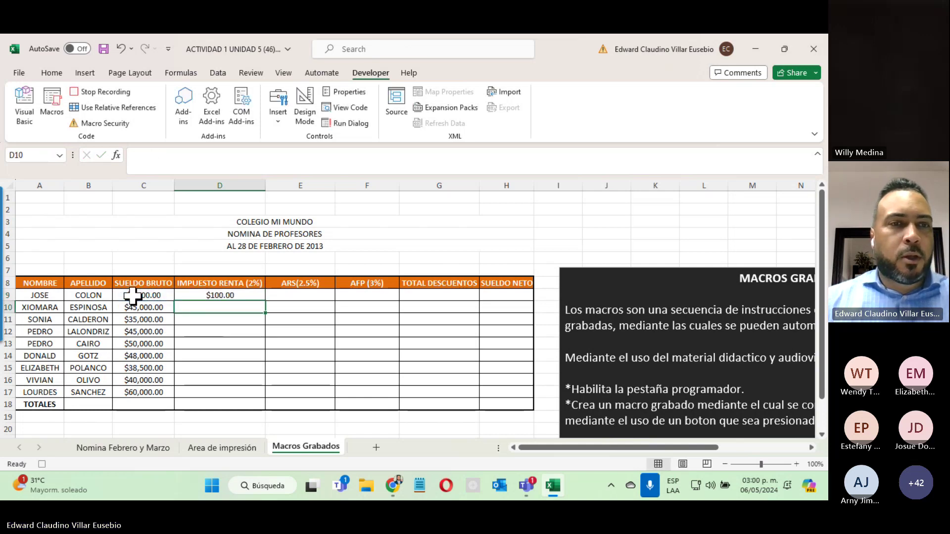
pyautogui.click(193, 295)
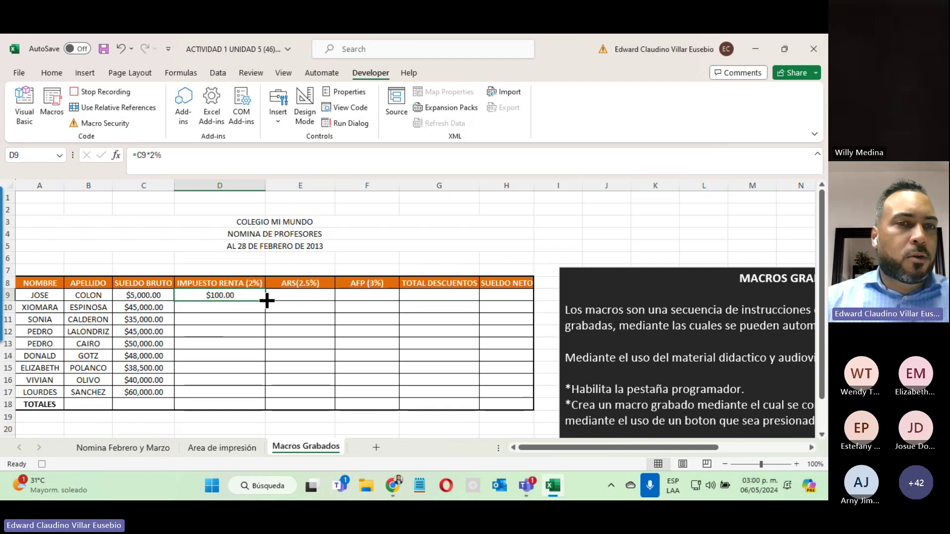
pyautogui.moveTo(266, 301); pyautogui.dragTo(260, 399)
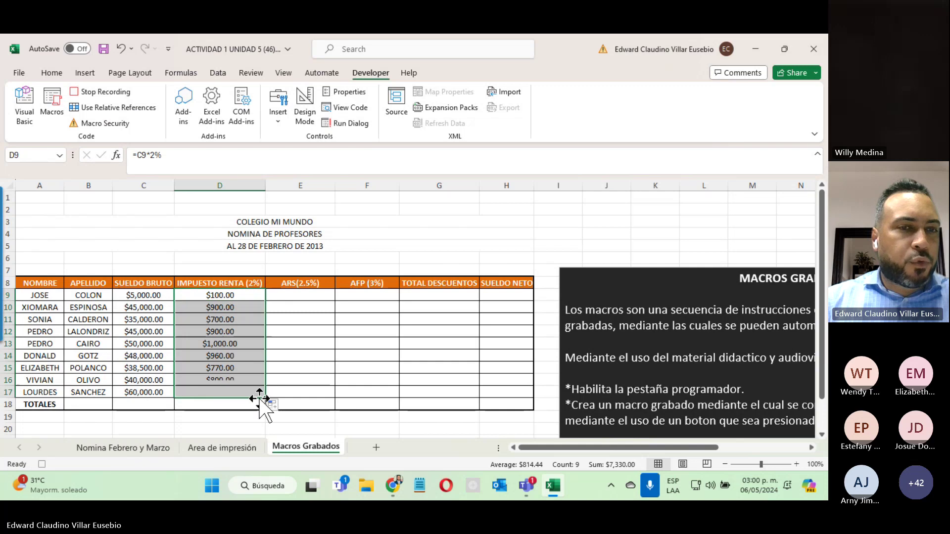
# Step: Calculate the ARS deduction in E9 with =C9*2.5% and fill the formula down through E17
pyautogui.click(304, 295)
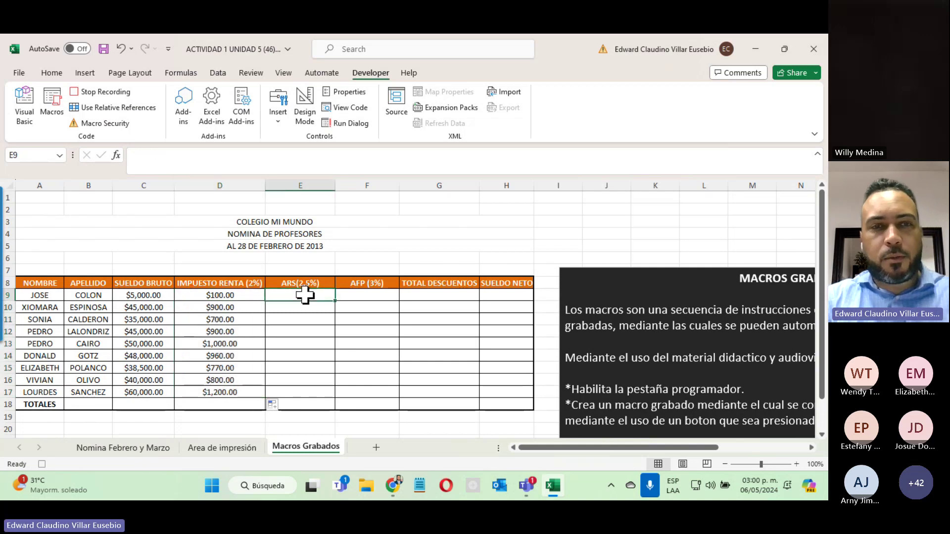
pyautogui.write('=')
pyautogui.click(133, 294)
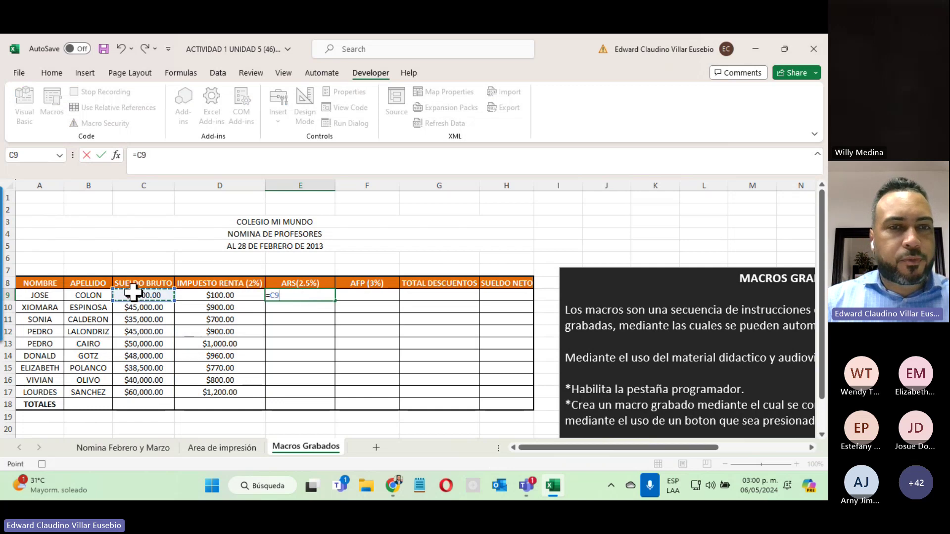
pyautogui.write('*')
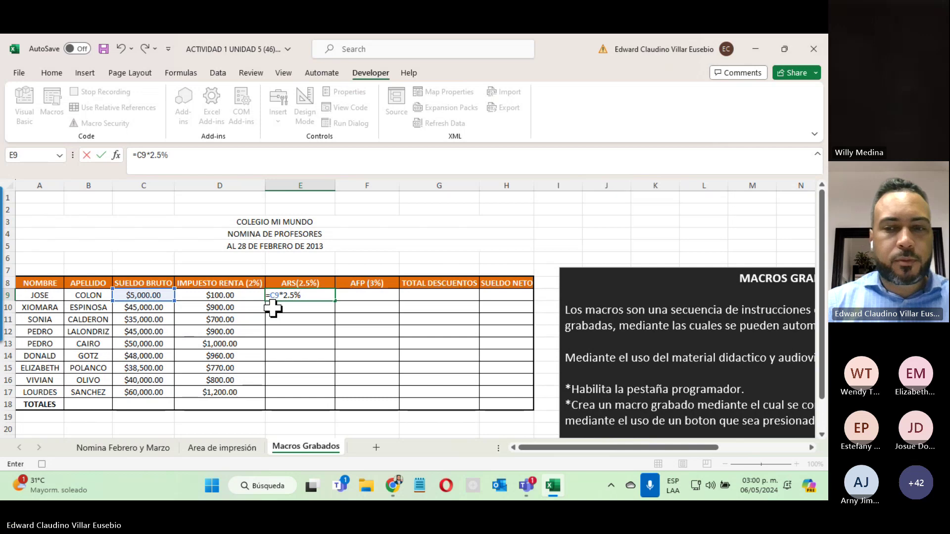
pyautogui.press('Return')
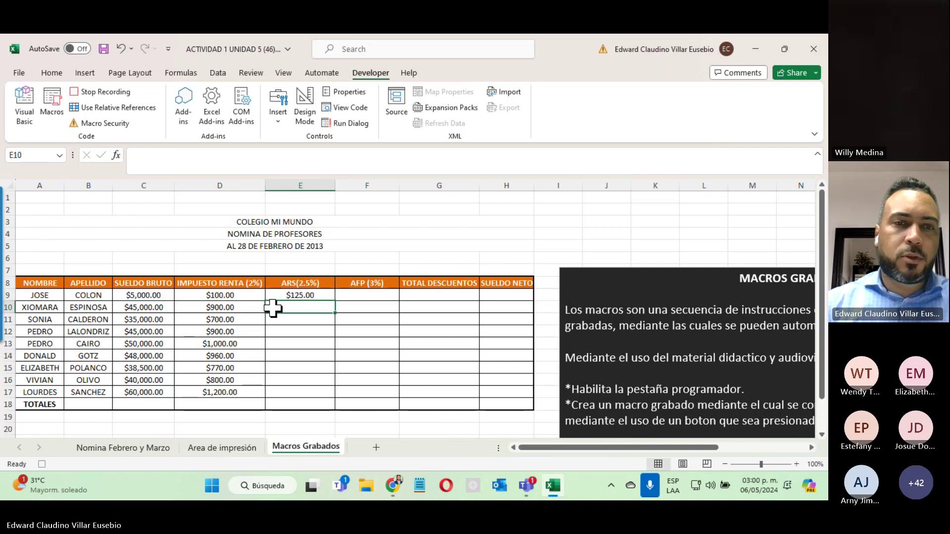
pyautogui.click(316, 294)
pyautogui.moveTo(334, 300); pyautogui.dragTo(308, 399)
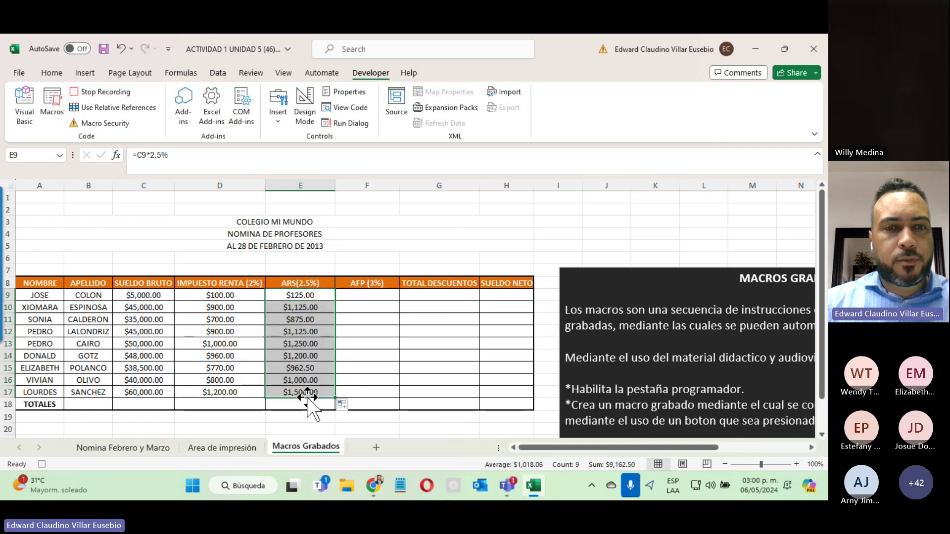
# Step: Check the cell reference in the filled ARS formula in E17
pyautogui.click(278, 393)
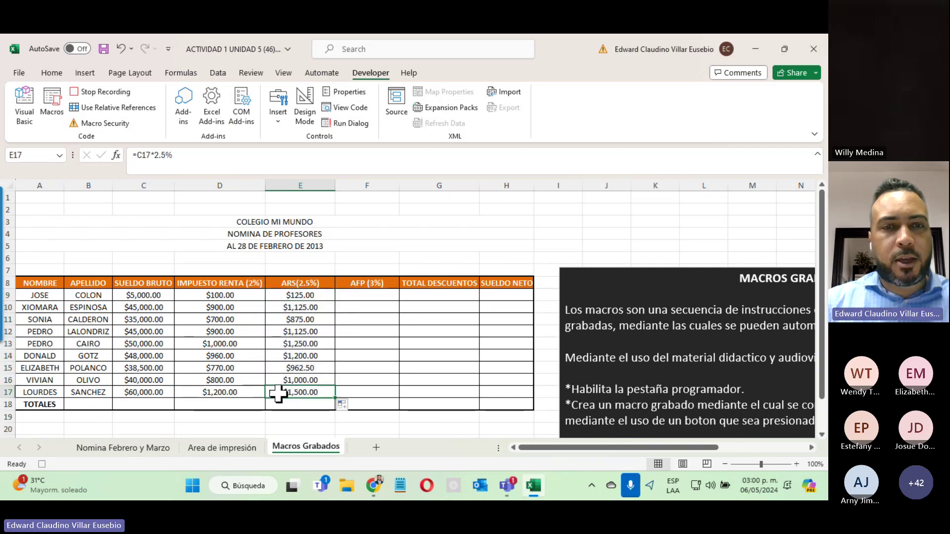
pyautogui.doubleClick(278, 393)
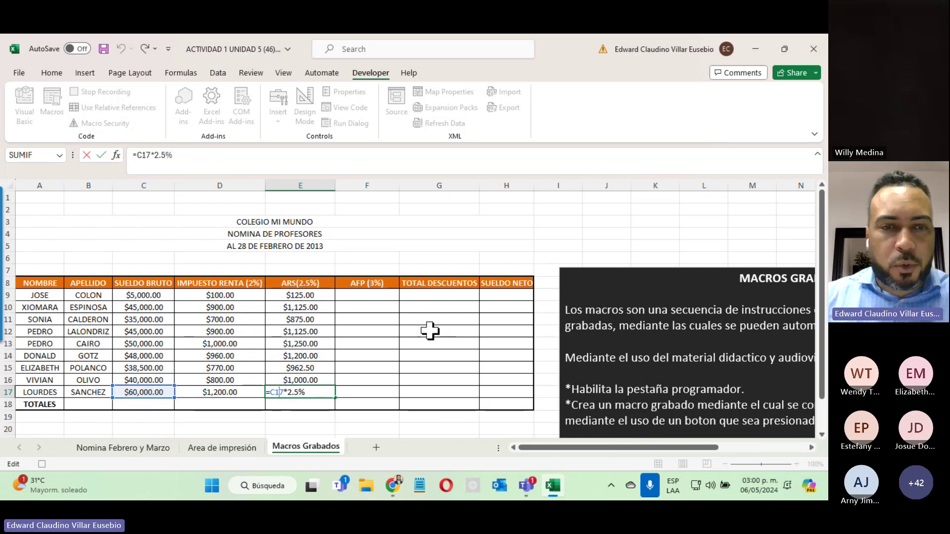
pyautogui.hotkey('ctrl', 'Return')
# Step: Calculate the AFP deduction in F9 with =C9*3% and fill the formula down through F17
pyautogui.click(355, 296)
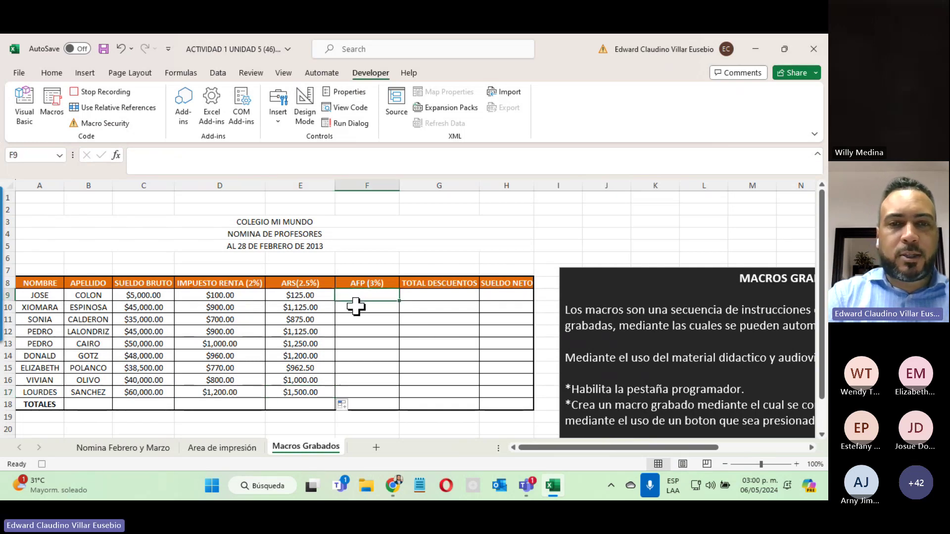
pyautogui.write('=')
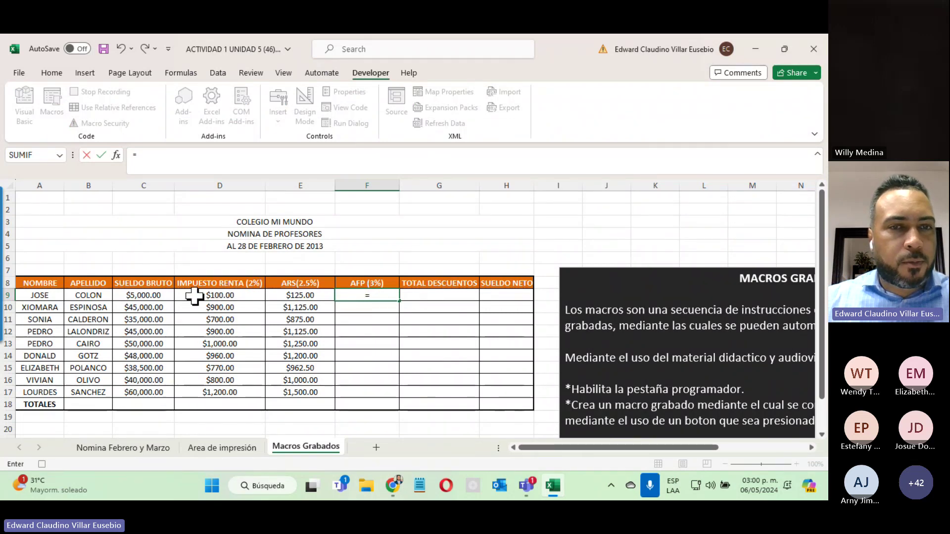
pyautogui.click(141, 296)
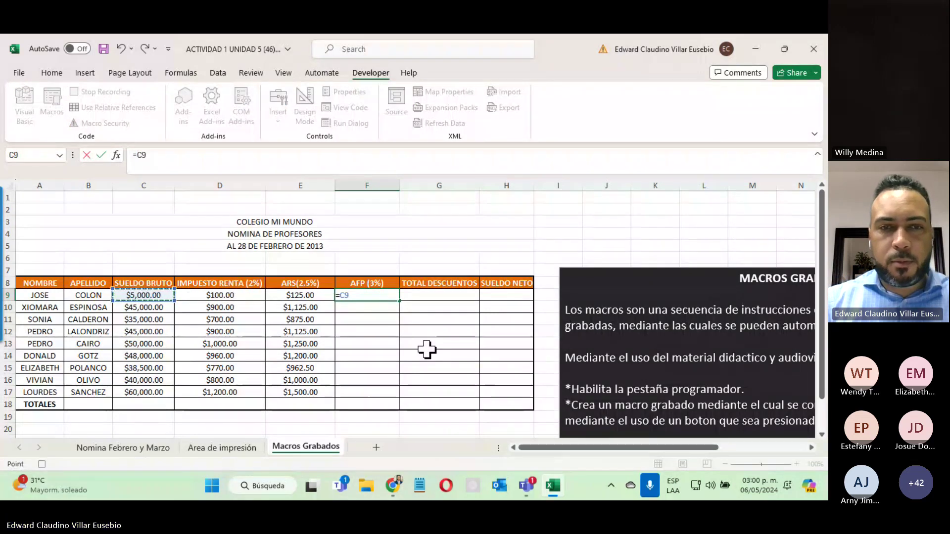
pyautogui.write('*3%')
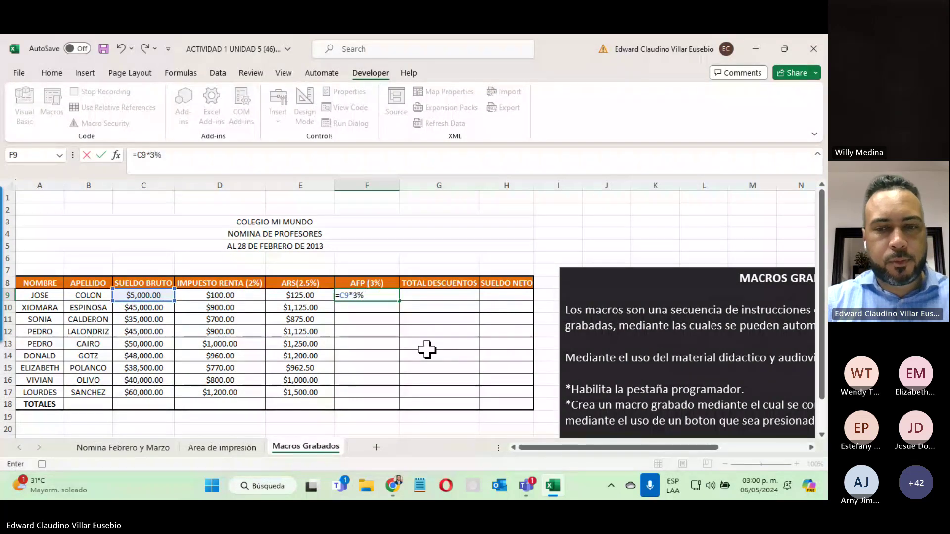
pyautogui.hotkey('ctrl', 'Return')
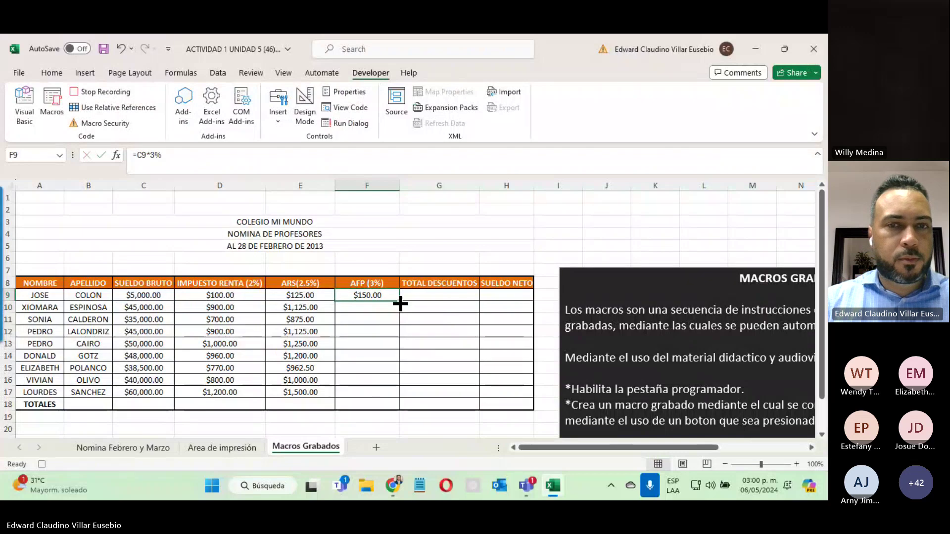
pyautogui.moveTo(399, 301); pyautogui.dragTo(394, 397)
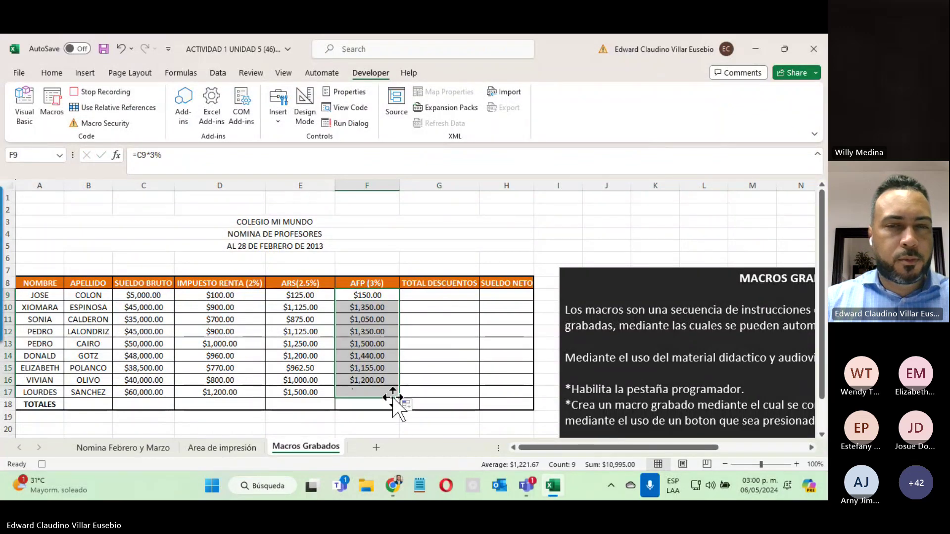
# Step: Sum the deductions D9:F9 into the TOTAL DESCUENTOS cell G9 with AutoSum and fill the formula down through G17
pyautogui.click(444, 297)
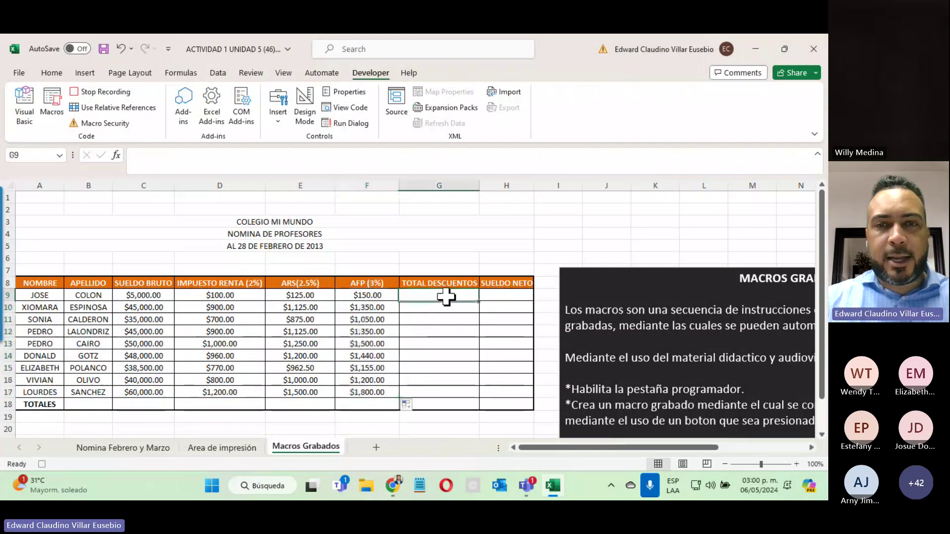
pyautogui.moveTo(204, 295); pyautogui.dragTo(411, 297)
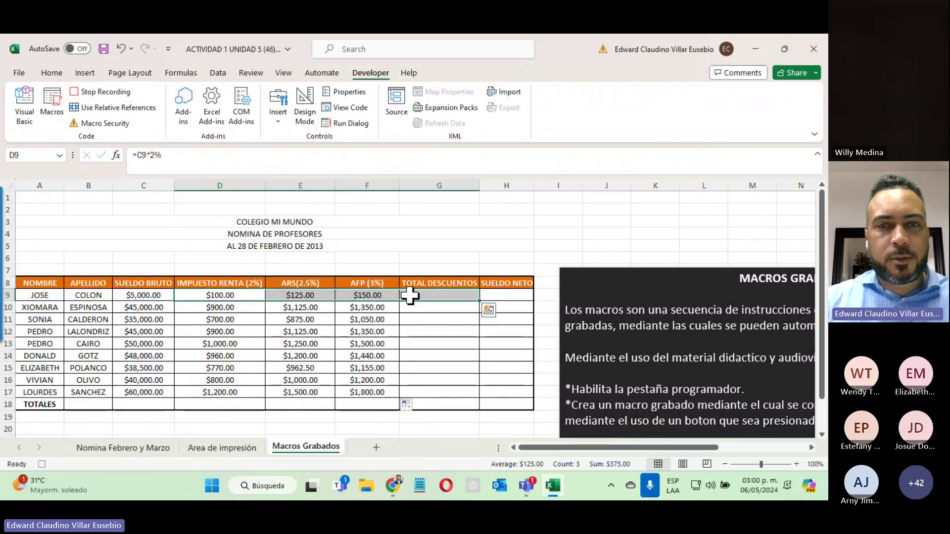
pyautogui.click(49, 74)
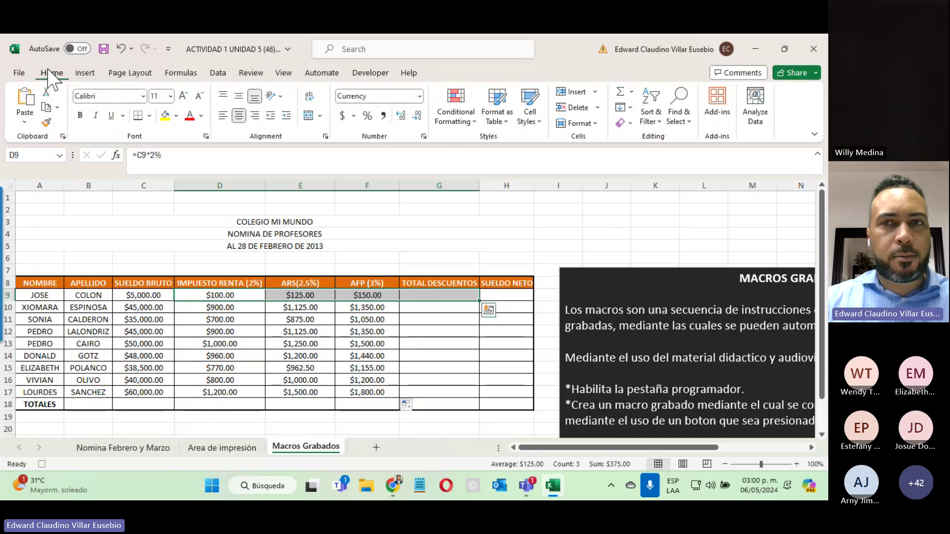
pyautogui.click(622, 95)
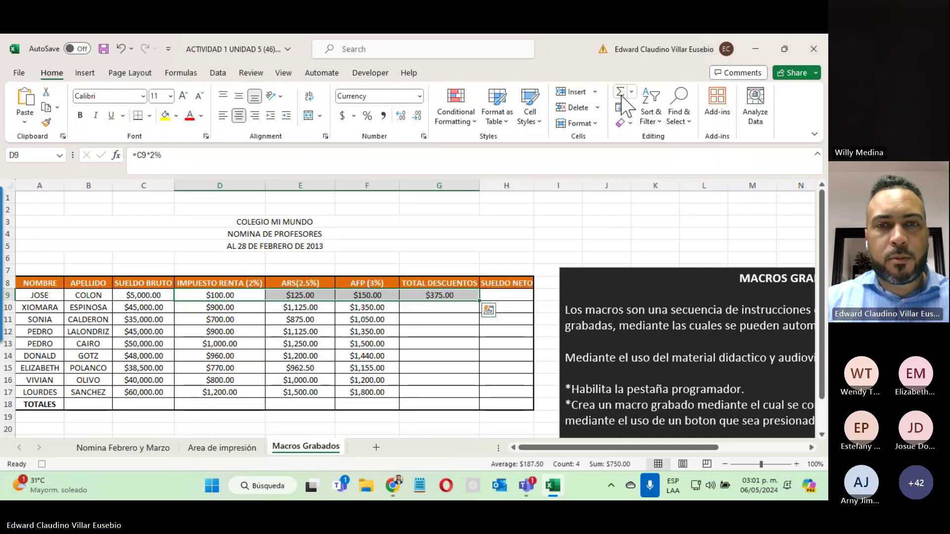
pyautogui.click(428, 296)
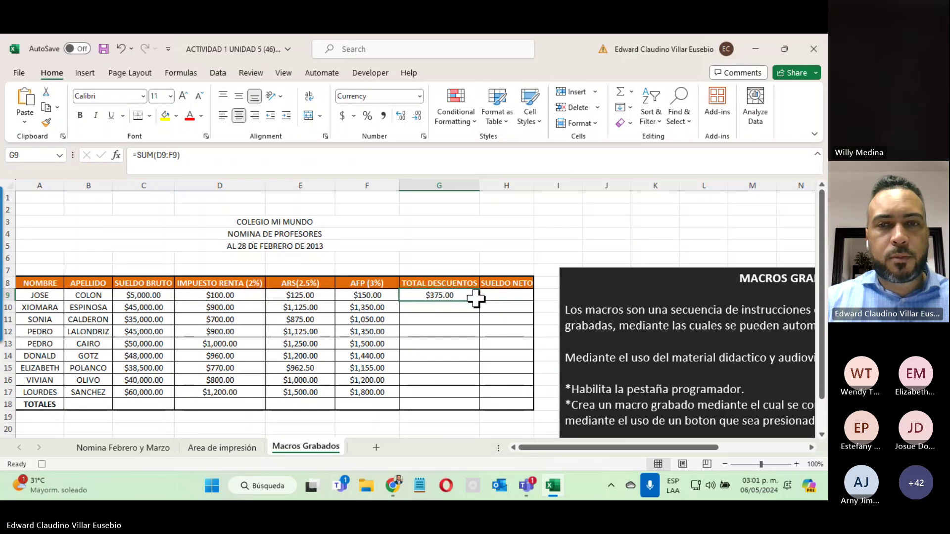
pyautogui.moveTo(478, 300); pyautogui.dragTo(456, 394)
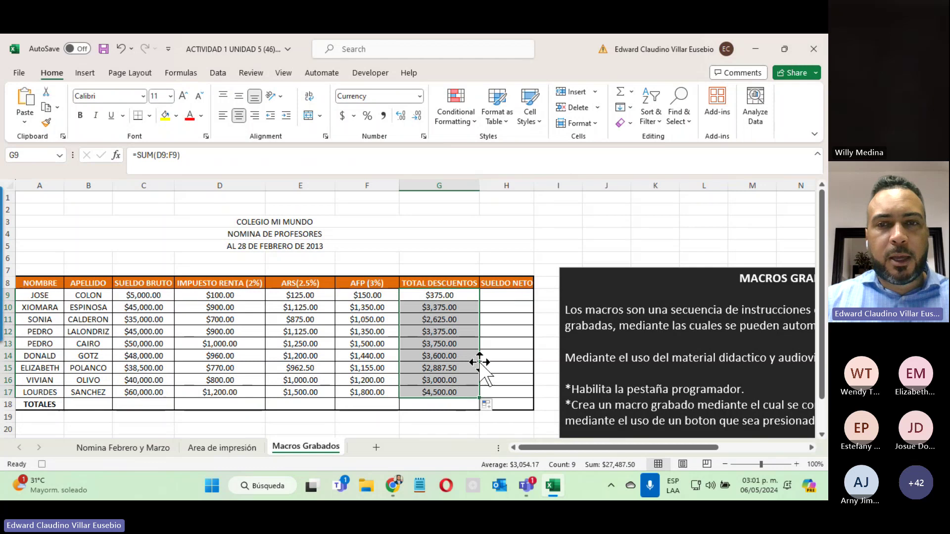
# Step: Calculate the SUELDO NETO in H9 with =C9-G9 and fill the formula down through H17
pyautogui.click(505, 296)
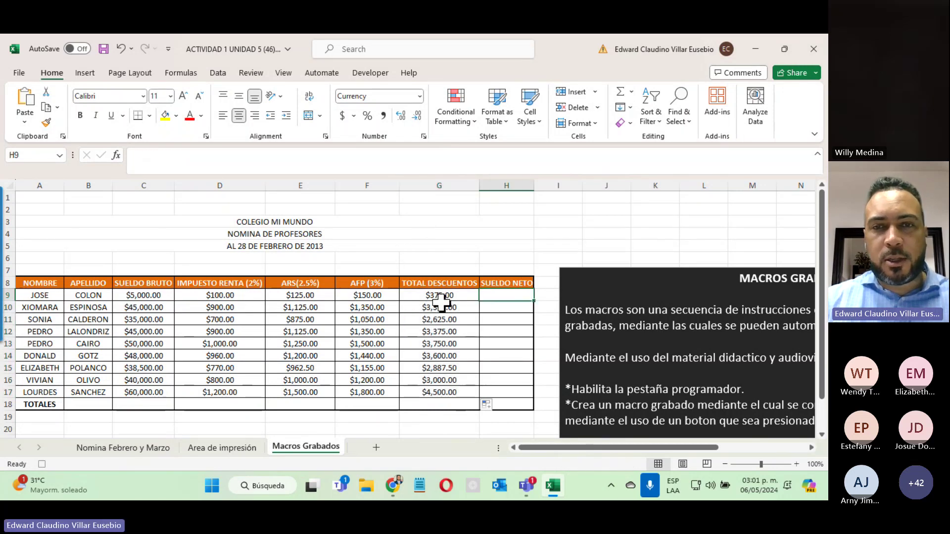
pyautogui.write('=')
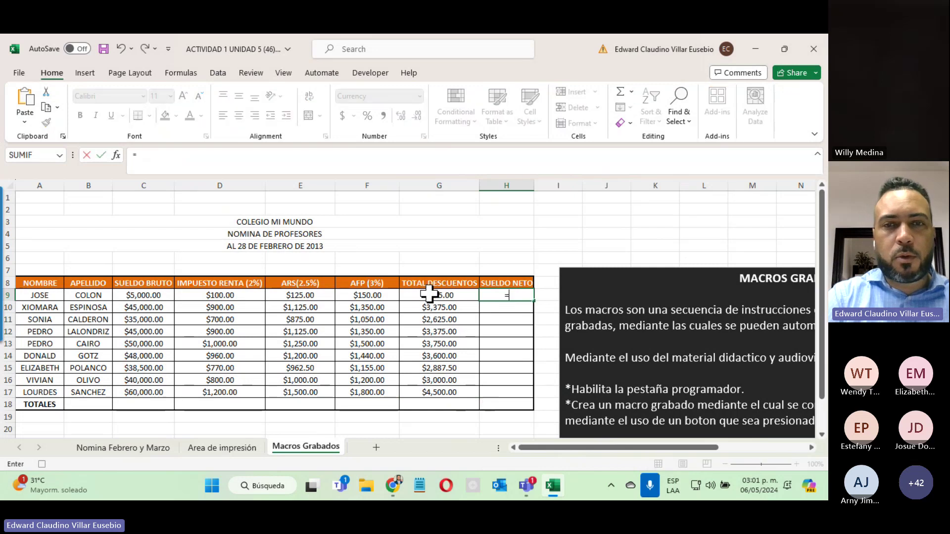
pyautogui.click(140, 295)
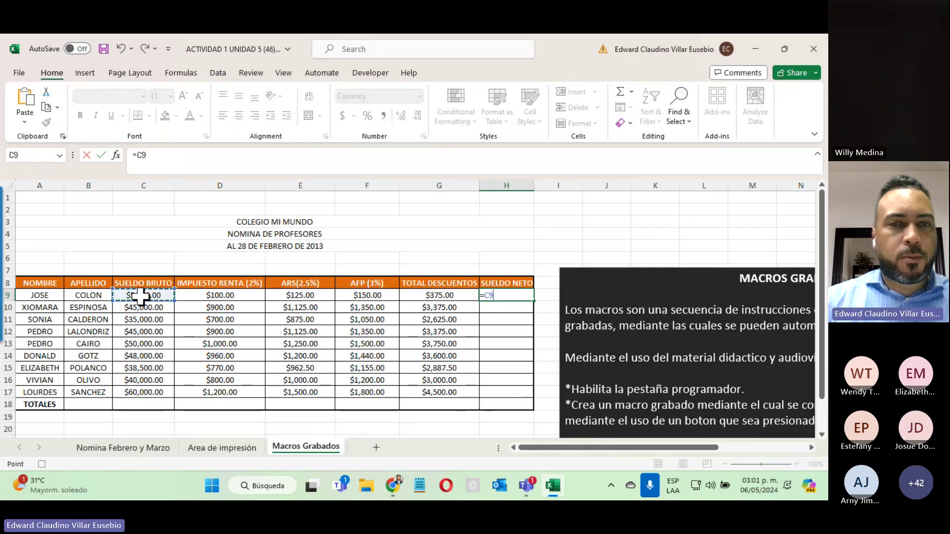
pyautogui.write('-')
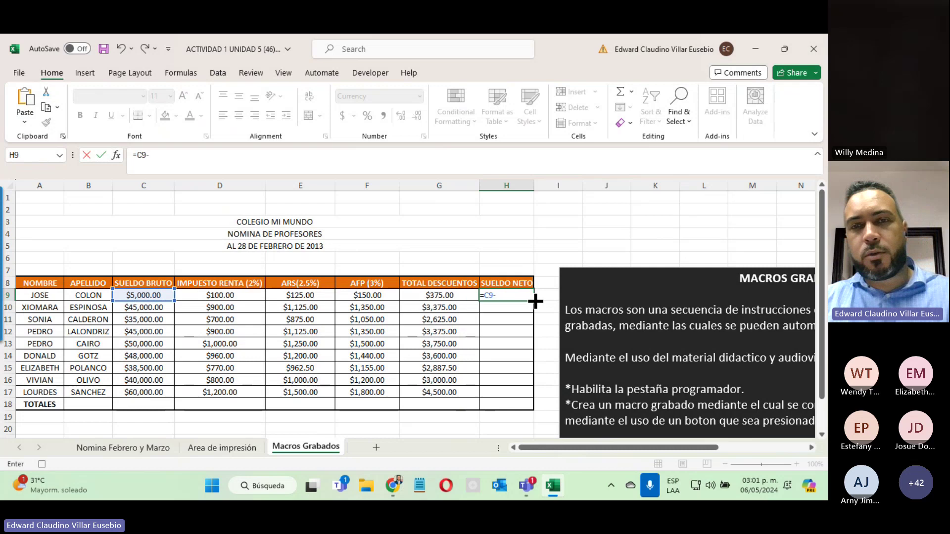
pyautogui.click(441, 296)
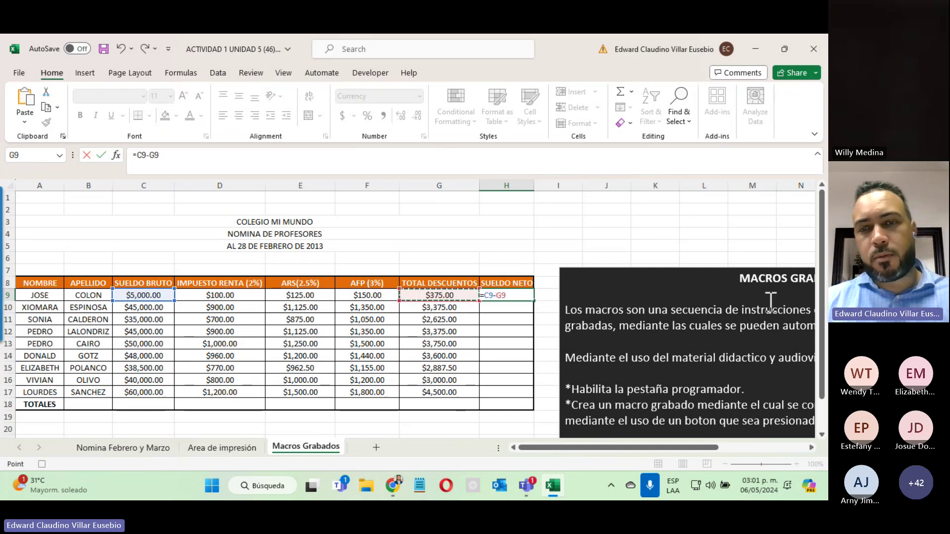
pyautogui.press('Return')
pyautogui.click(504, 297)
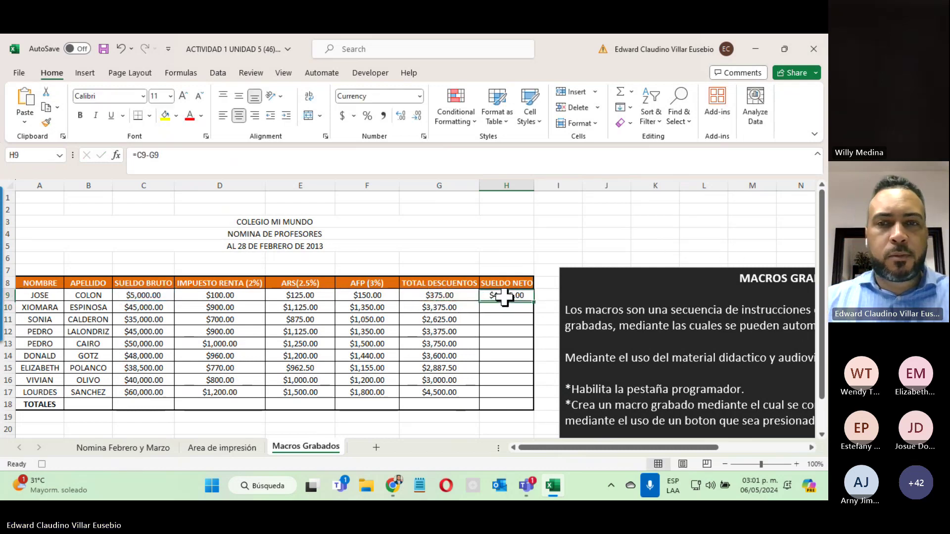
pyautogui.moveTo(533, 301); pyautogui.dragTo(513, 398)
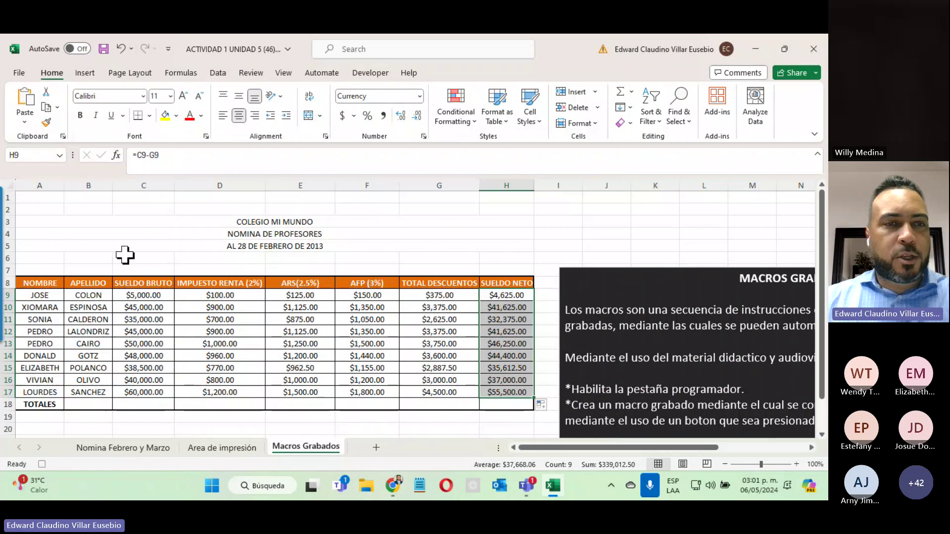
# Step: Total the SUELDO BRUTO column in C18 with AutoSum and fill the formula across the TOTALES row through H18
pyautogui.click(126, 295)
pyautogui.moveTo(126, 295); pyautogui.dragTo(126, 404)
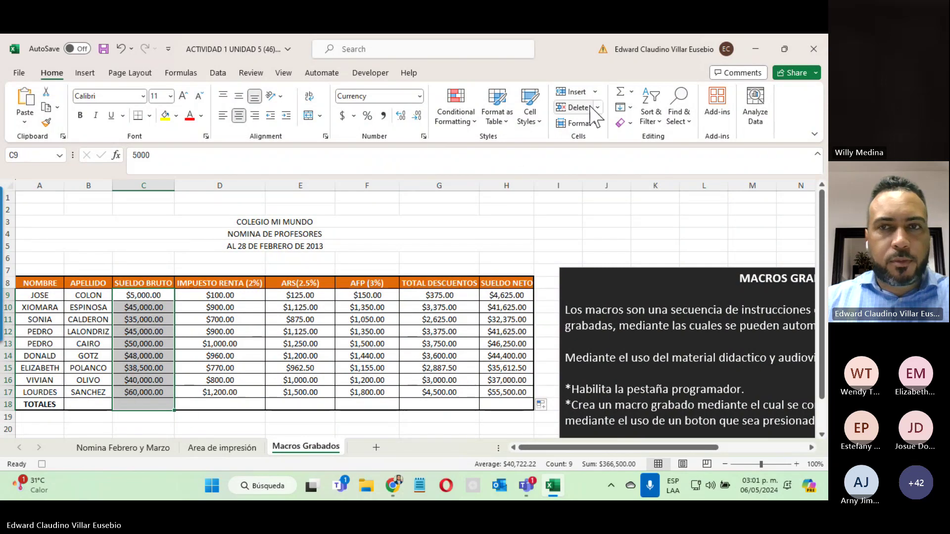
pyautogui.click(618, 93)
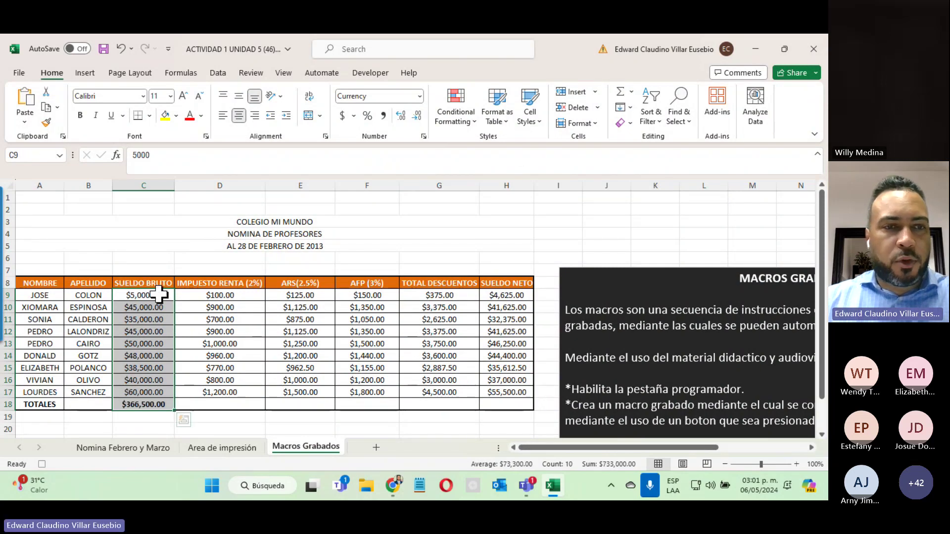
pyautogui.click(131, 403)
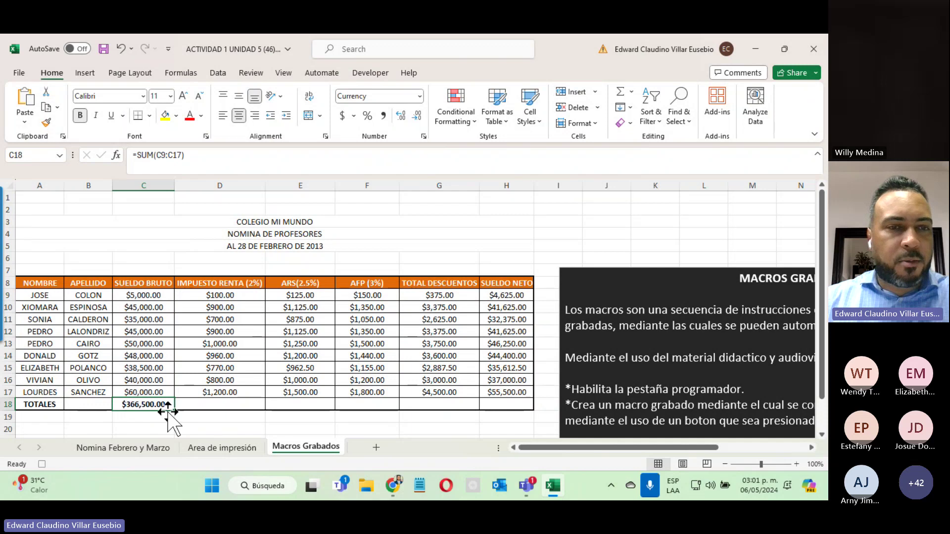
pyautogui.moveTo(174, 410); pyautogui.dragTo(516, 407)
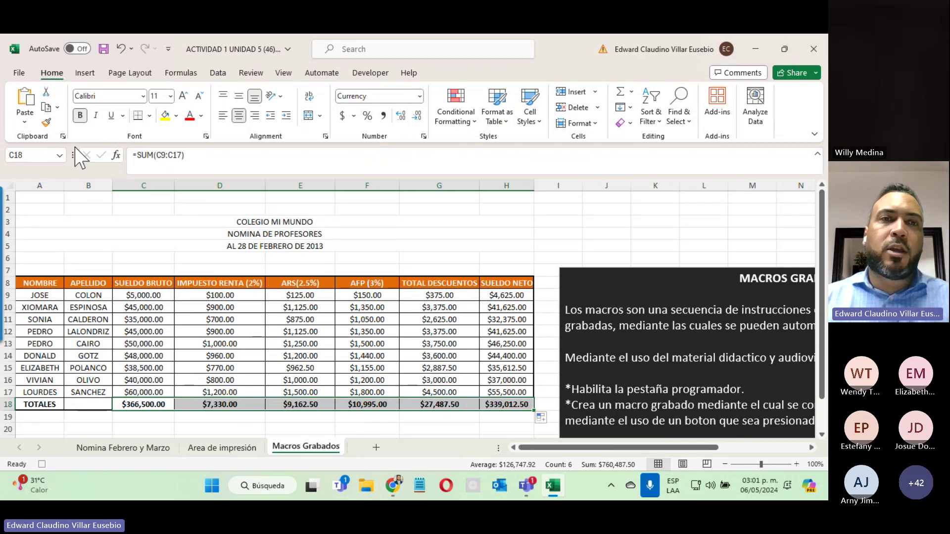
# Step: Stop recording the macro and open the code of the Nomina_Calculo macro in the Visual Basic editor
pyautogui.click(354, 73)
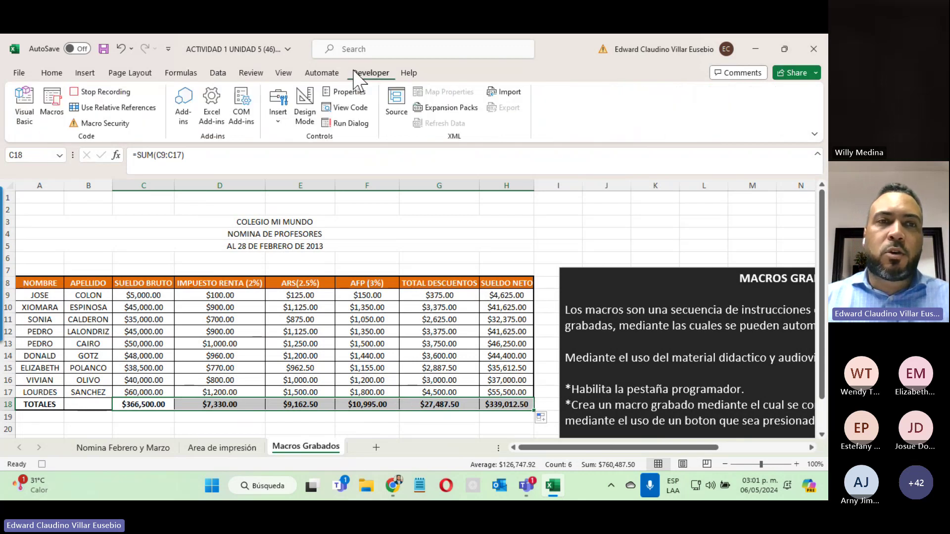
pyautogui.click(102, 93)
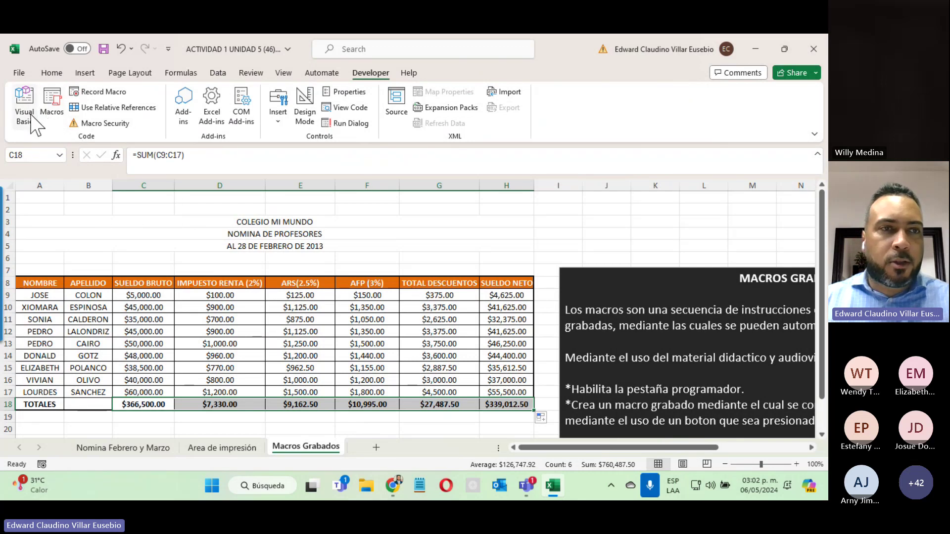
pyautogui.click(52, 109)
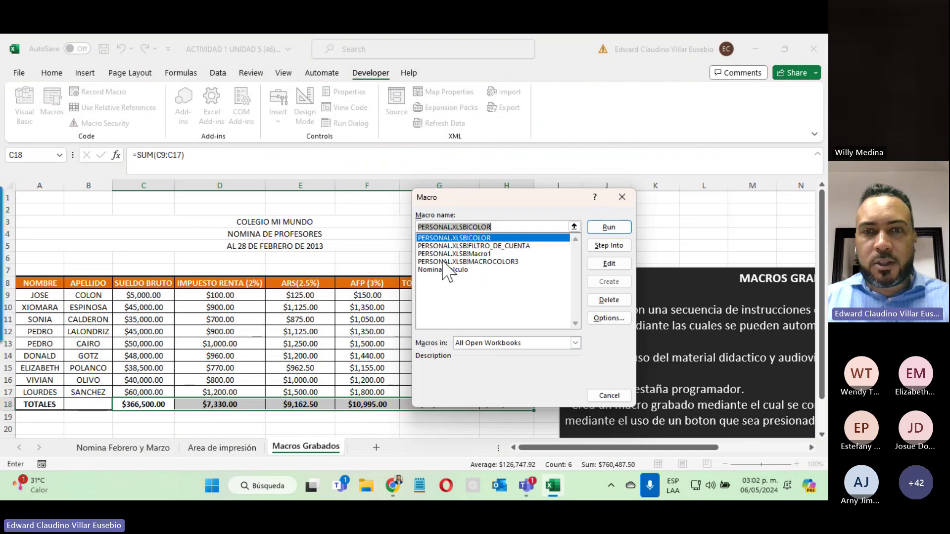
pyautogui.click(433, 272)
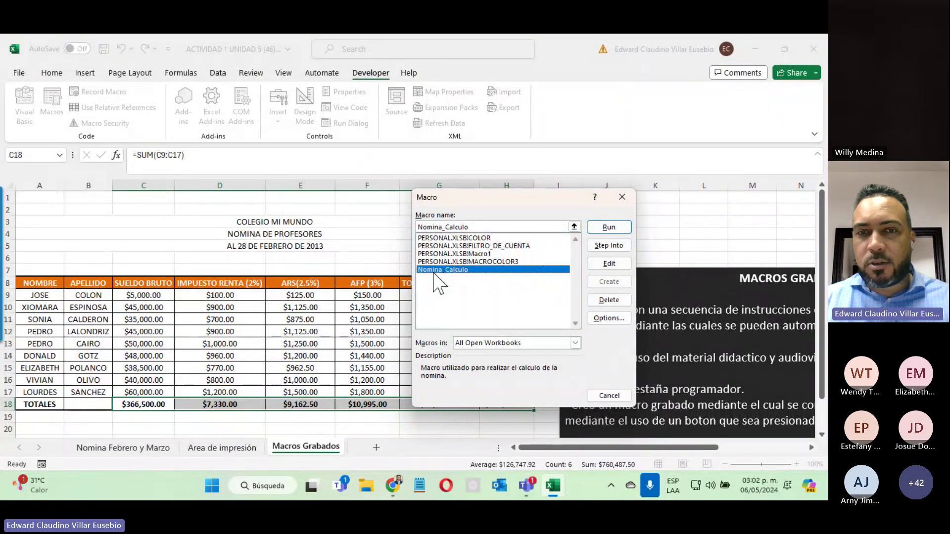
pyautogui.click(612, 265)
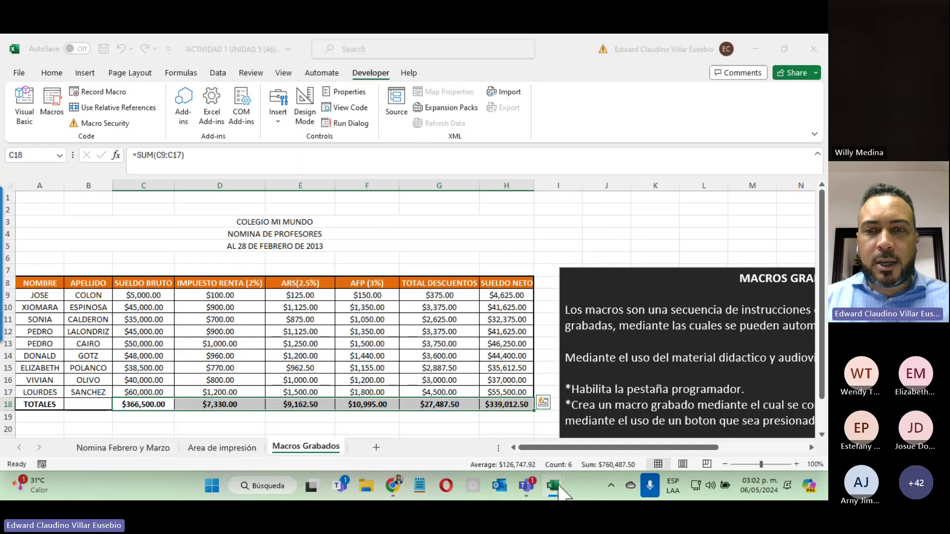
pyautogui.moveTo(560, 487)
pyautogui.click(614, 383)
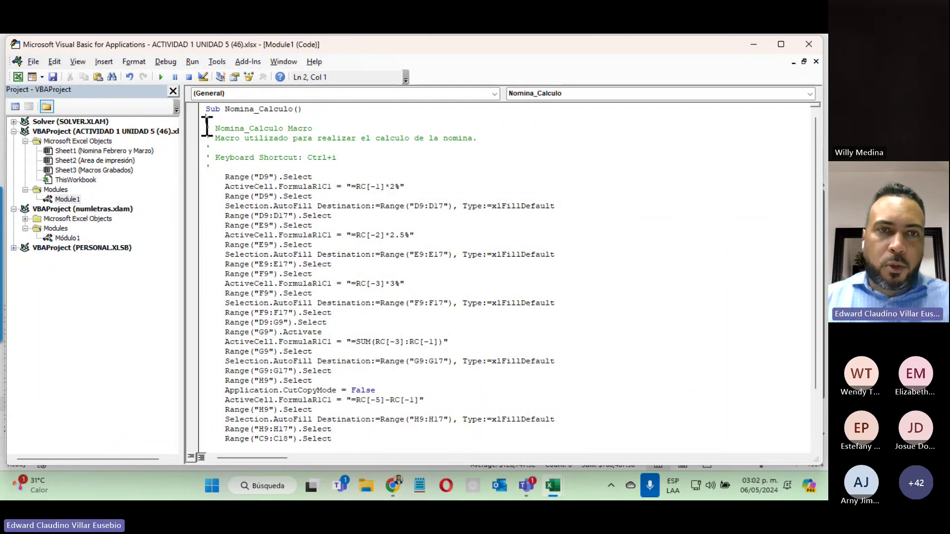
# Step: Examine the name, description, keyboard shortcut and recorded instructions in the Nomina_Calculo code, and close the Visual Basic editor
pyautogui.moveTo(218, 129); pyautogui.dragTo(281, 131)
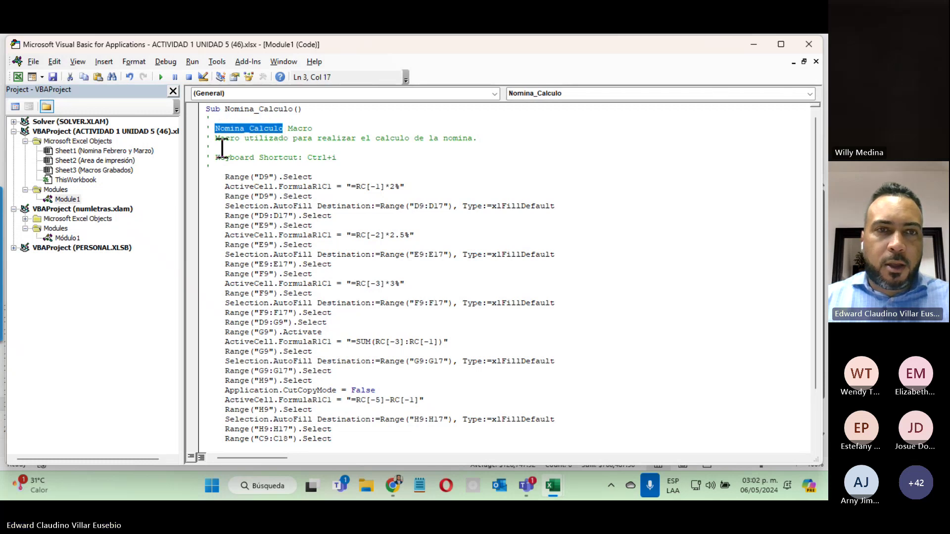
pyautogui.moveTo(215, 138); pyautogui.dragTo(484, 138)
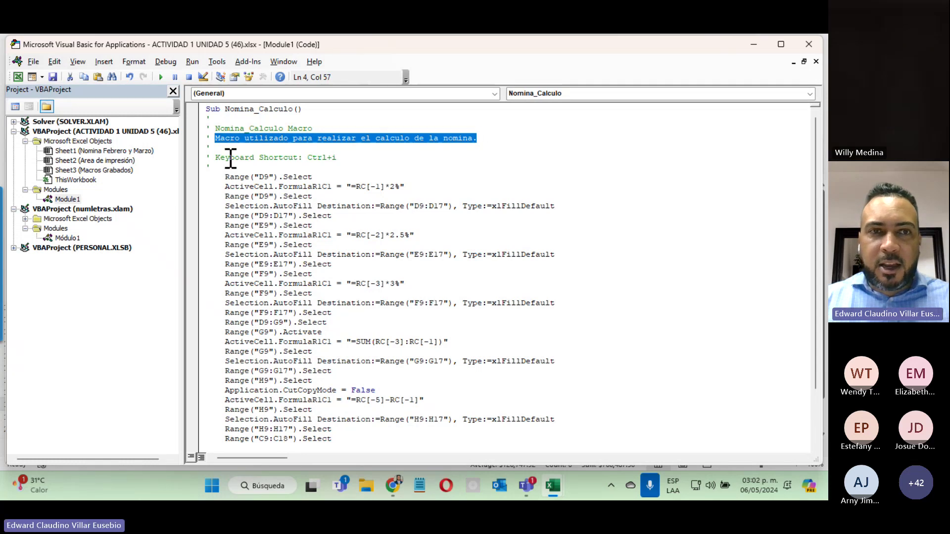
pyautogui.moveTo(211, 158); pyautogui.dragTo(351, 160)
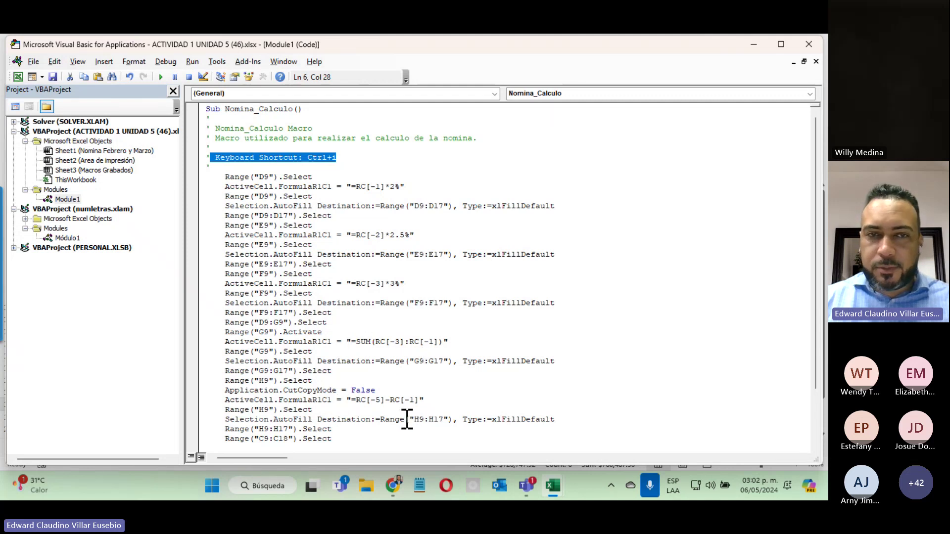
pyautogui.scroll(-3, 407, 419)
pyautogui.scroll(1, 405, 420)
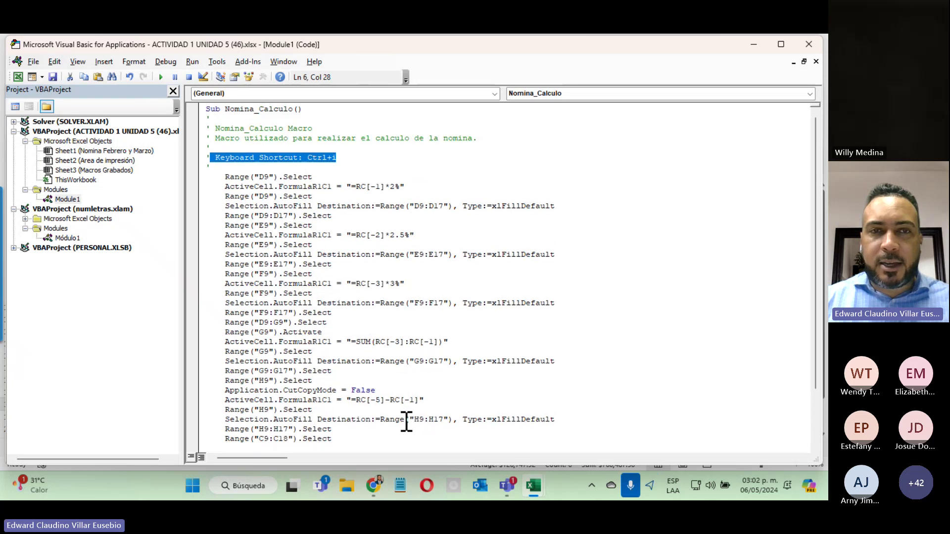
pyautogui.scroll(-2, 333, 282)
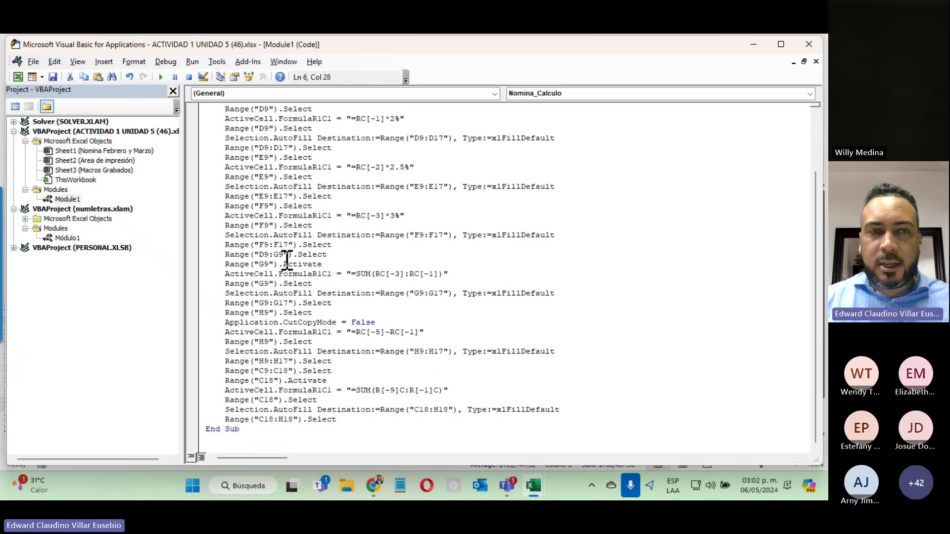
pyautogui.scroll(2, 237, 280)
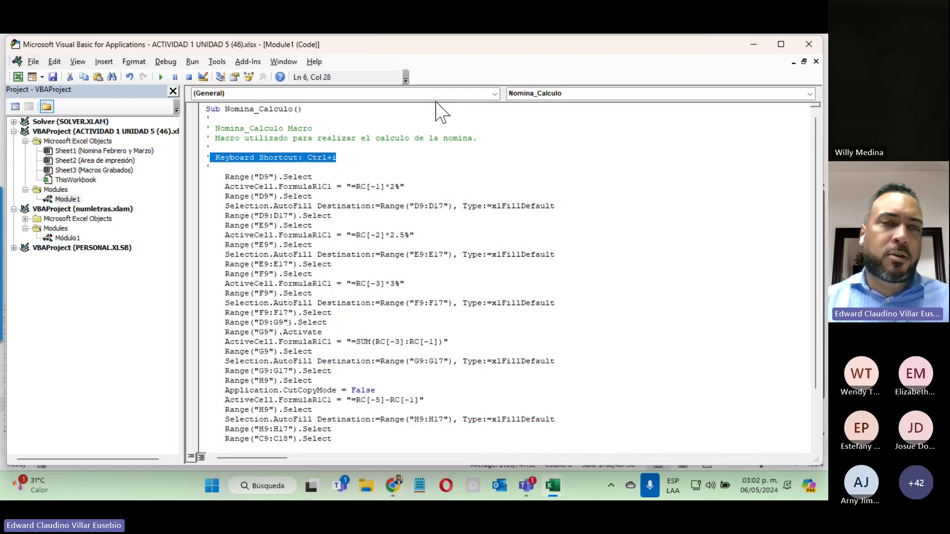
pyautogui.click(808, 44)
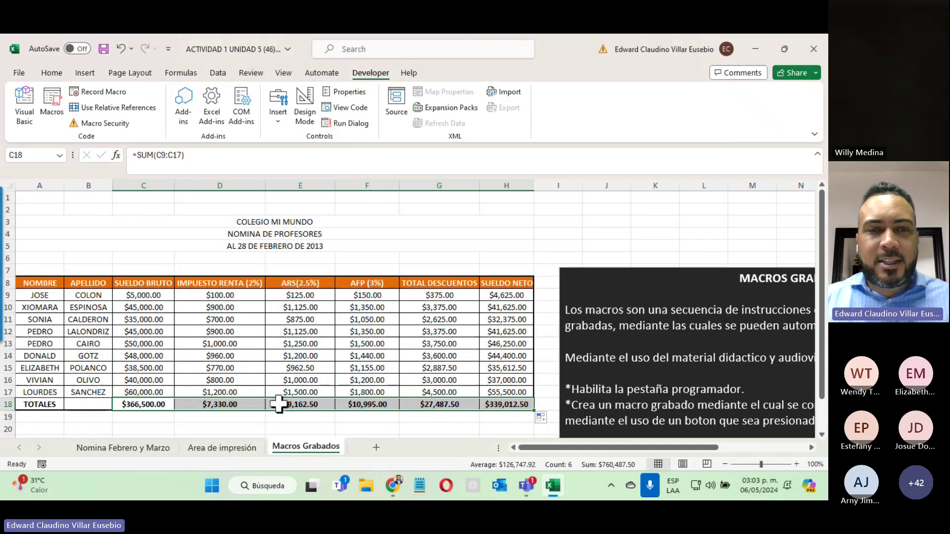
# Step: Clear the calculated payroll values in D9:H18 and the SUELDO BRUTO total in C18
pyautogui.click(272, 427)
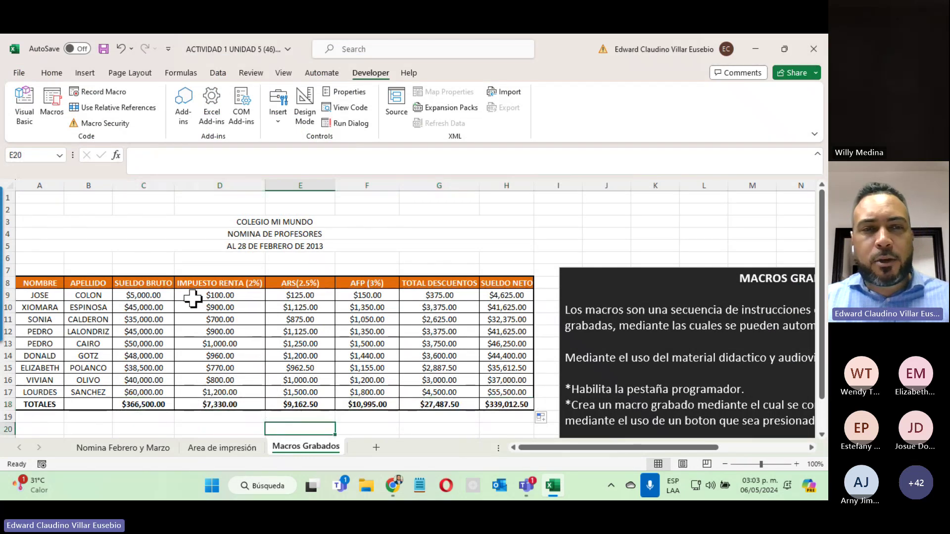
pyautogui.moveTo(192, 298); pyautogui.dragTo(504, 403)
pyautogui.press('Delete')
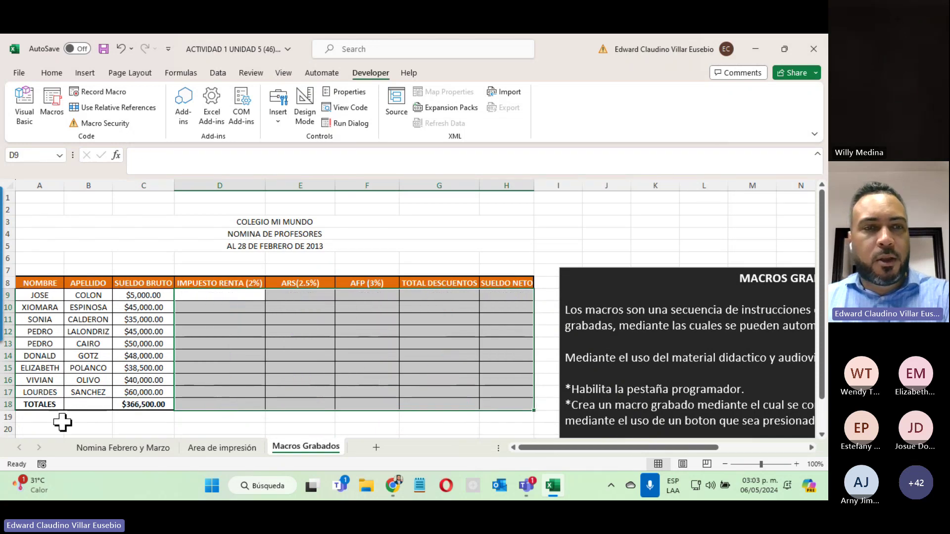
pyautogui.click(127, 404)
pyautogui.press('Delete')
# Step: Draw a form control button below the payroll table across columns D and E and assign it the Nomina_Calculo macro
pyautogui.scroll(-1, 188, 409)
pyautogui.scroll(-2, 188, 409)
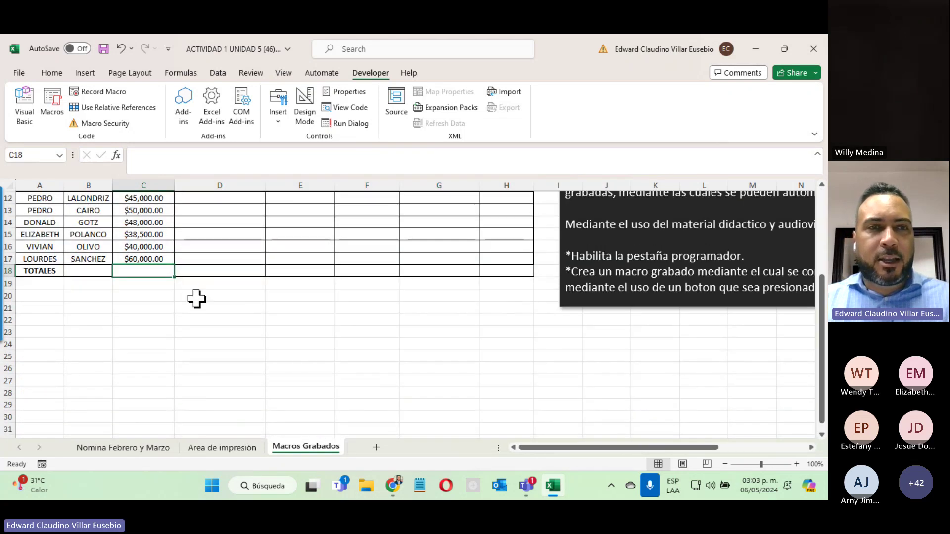
pyautogui.click(85, 73)
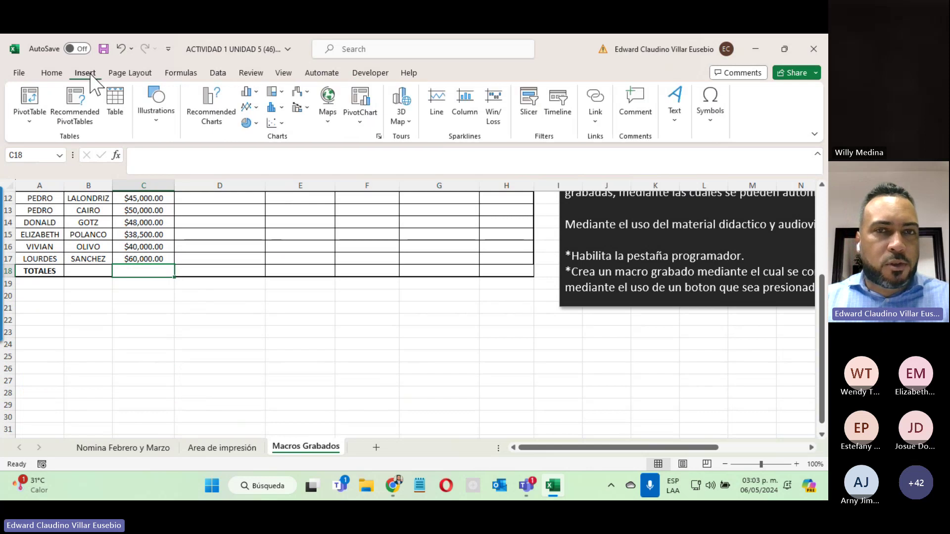
pyautogui.click(370, 74)
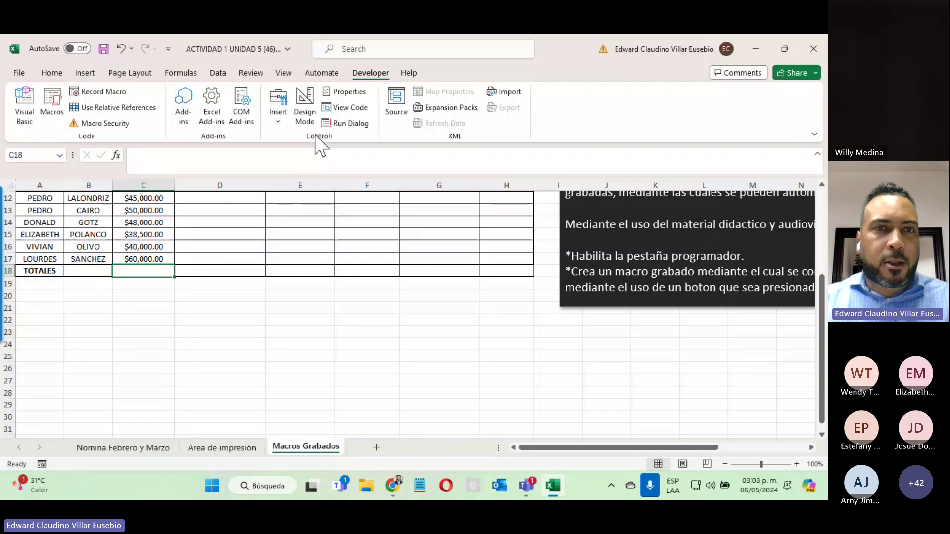
pyautogui.click(277, 118)
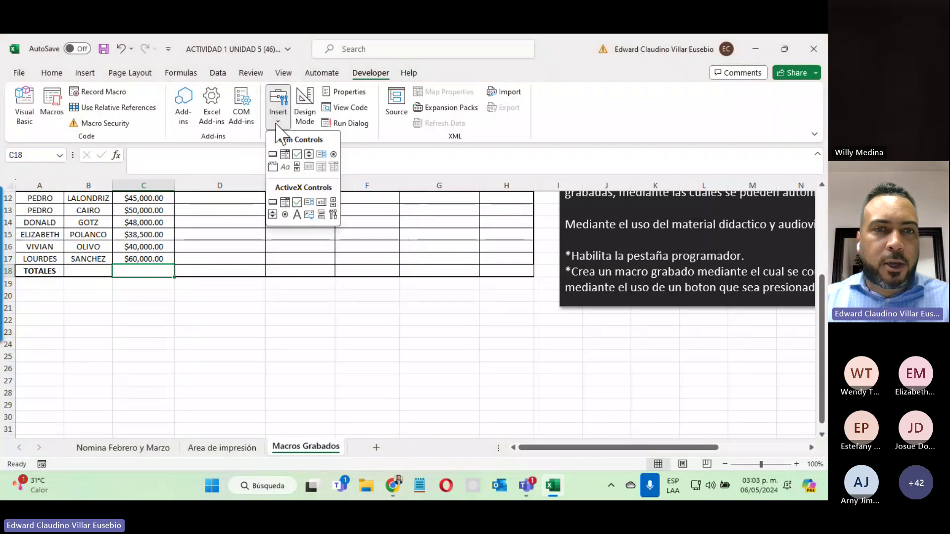
pyautogui.click(274, 154)
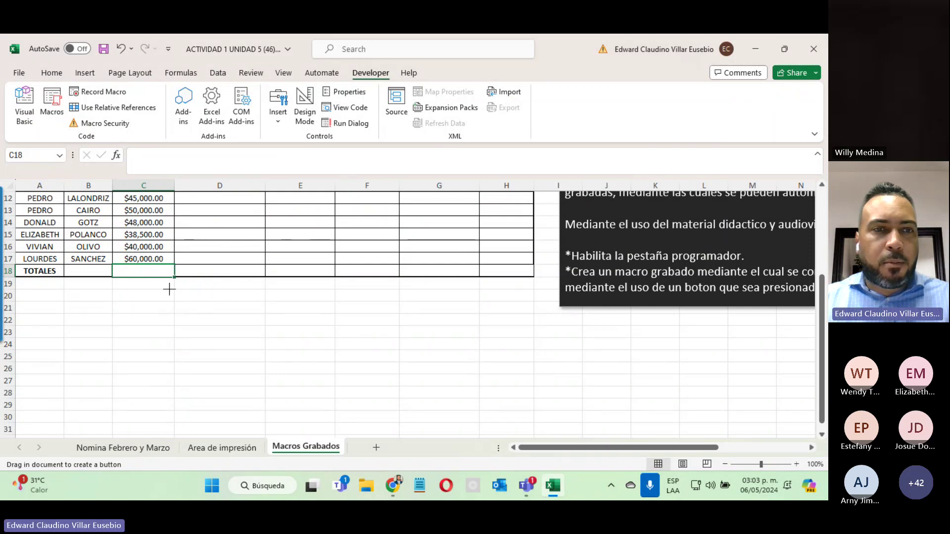
pyautogui.moveTo(174, 289)
pyautogui.mouseDown()
pyautogui.moveTo(331, 307)
pyautogui.moveTo(335, 317)
pyautogui.mouseUp()
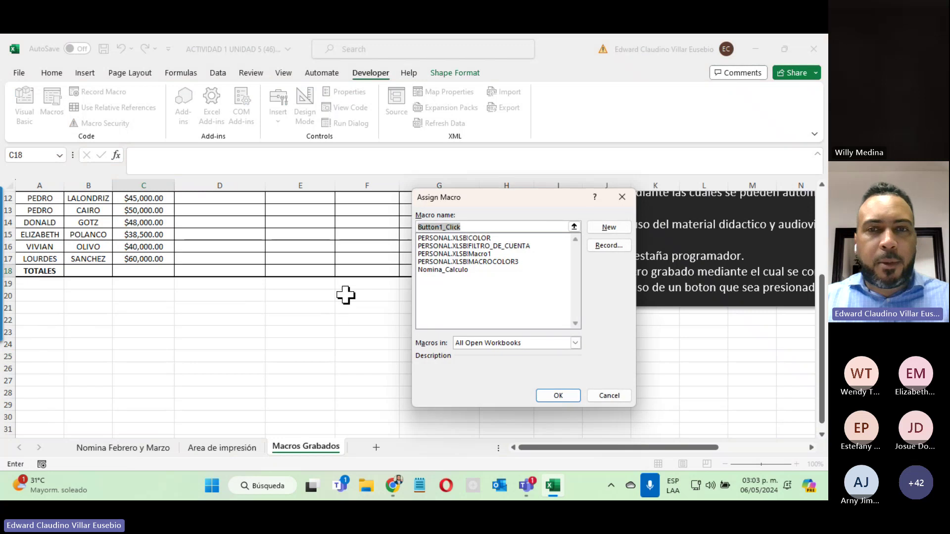
pyautogui.click(450, 270)
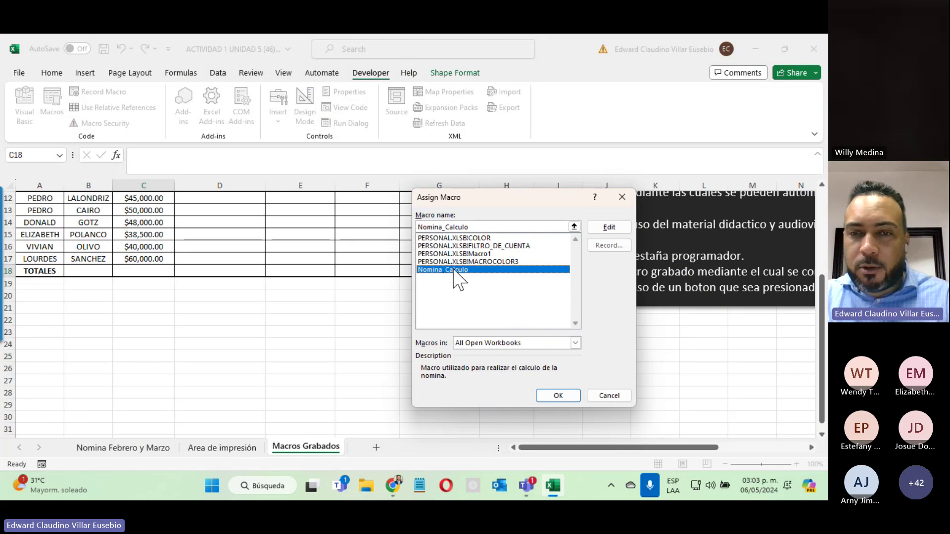
pyautogui.click(556, 395)
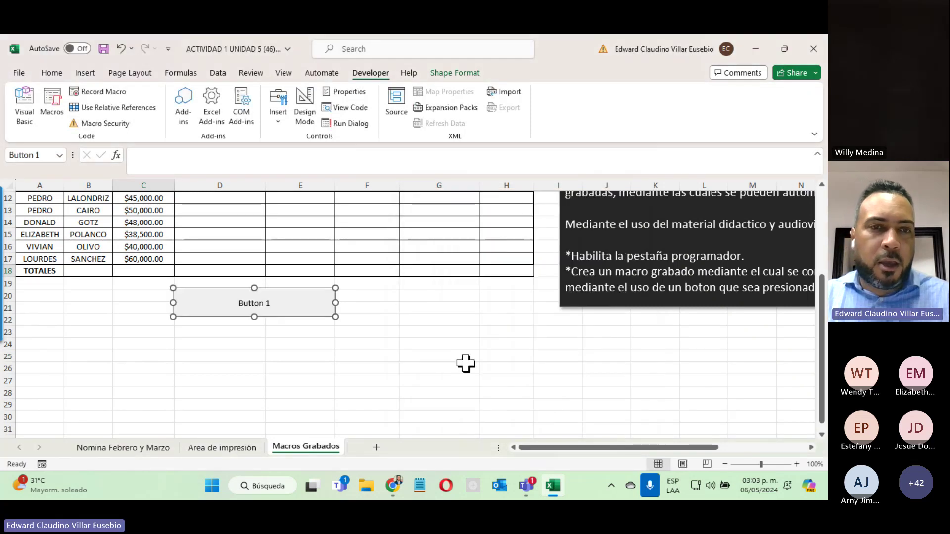
# Step: Relabel the form control button as CALCULO DE NOMINA and use it to run the payroll calculations
pyautogui.click(270, 304)
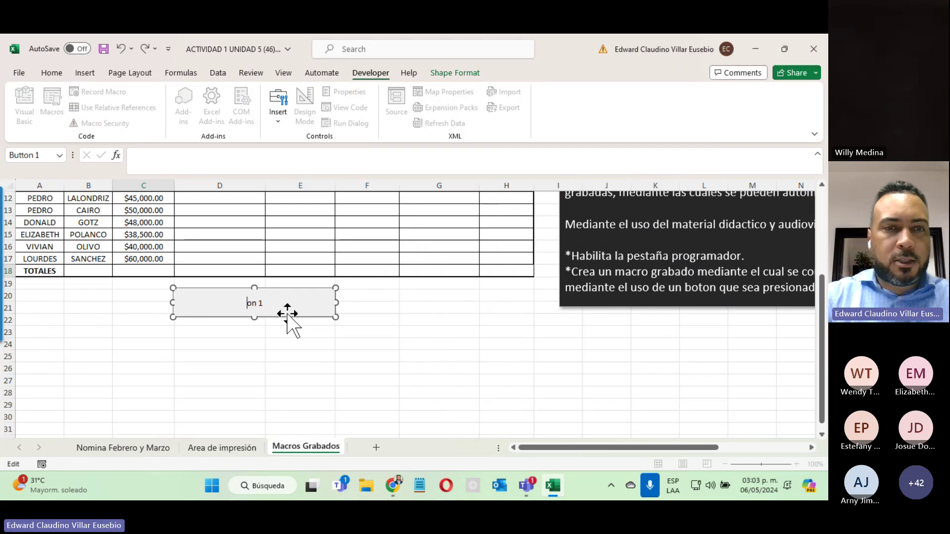
pyautogui.write('c')
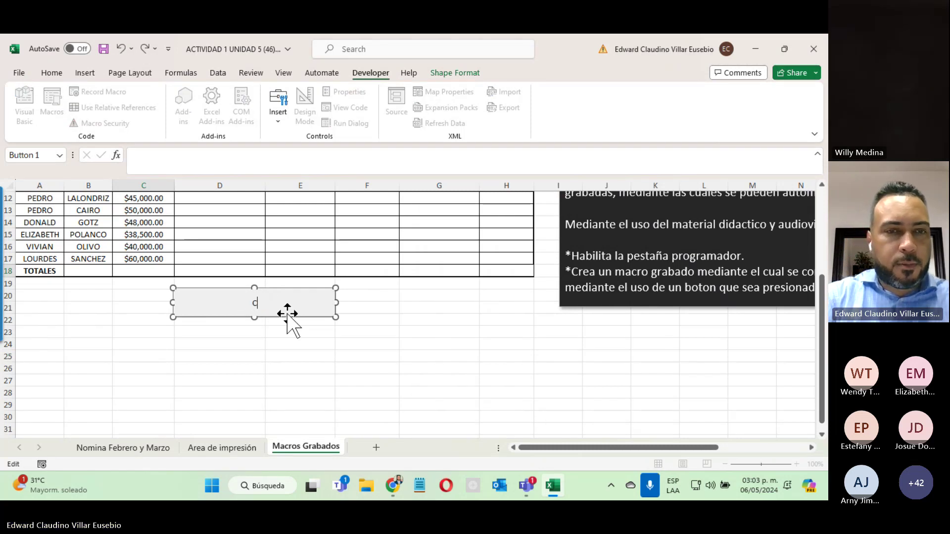
pyautogui.write('ALCULO DE NOMINA')
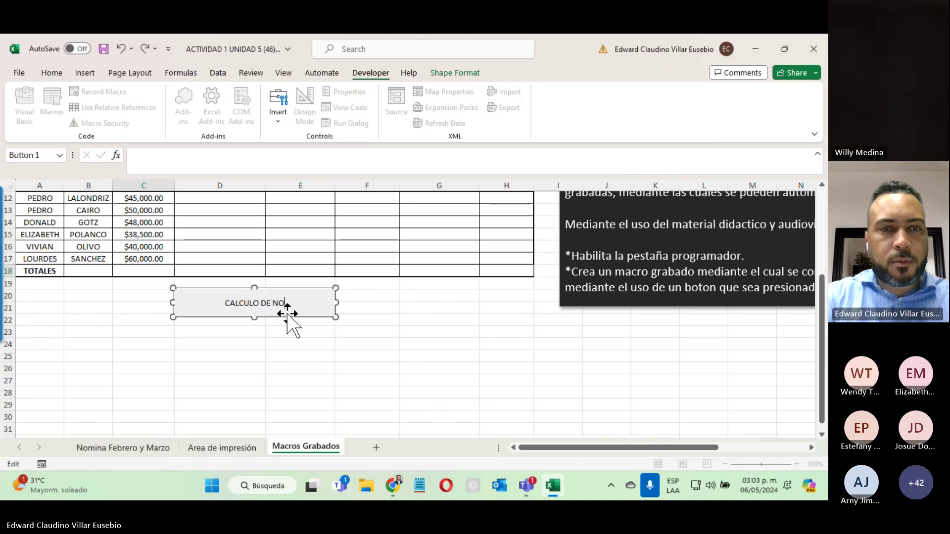
pyautogui.click(448, 345)
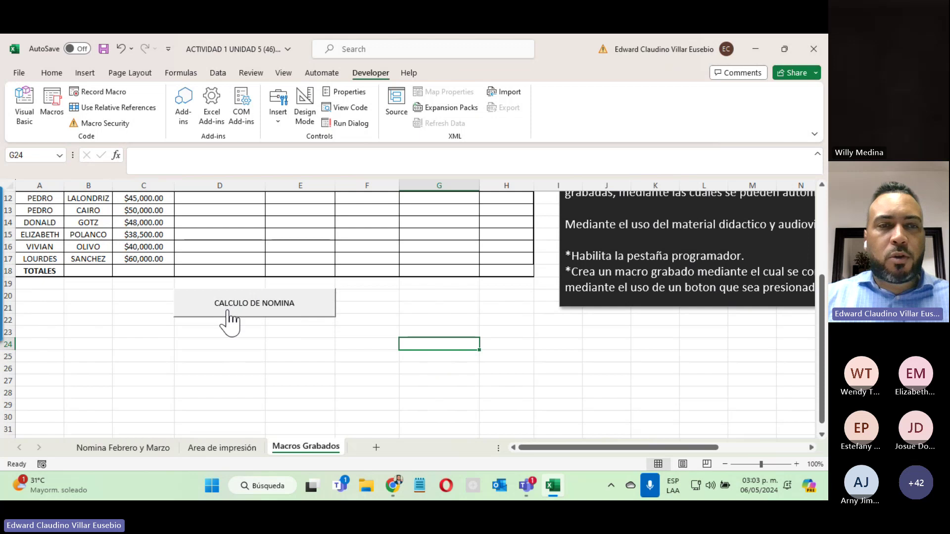
pyautogui.scroll(4, 231, 320)
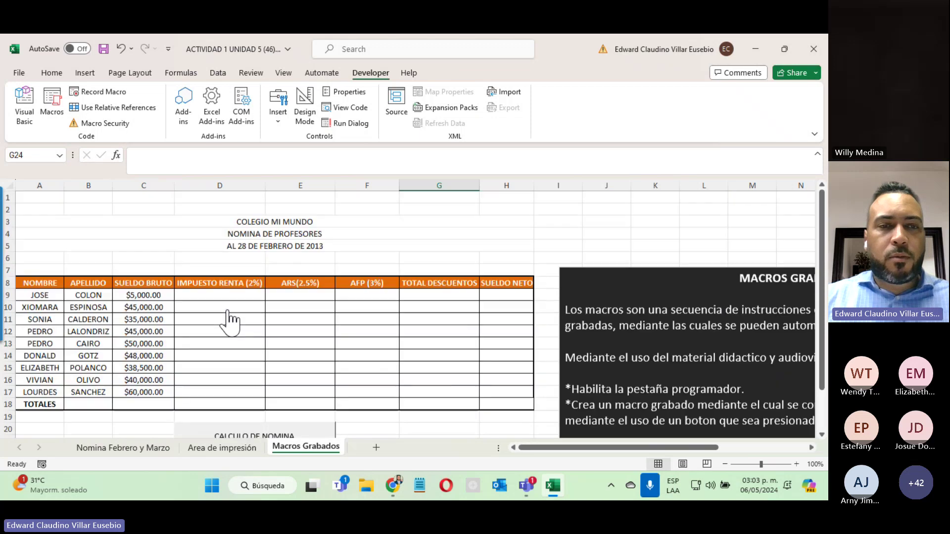
pyautogui.click(280, 434)
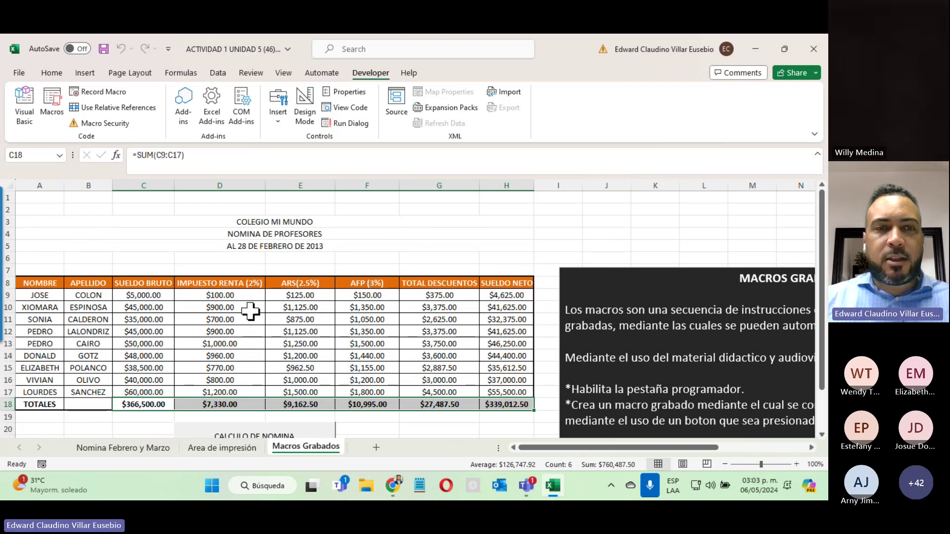
# Step: Clear the macro's results from D9:H18 and the SUELDO BRUTO total in C18 for another test
pyautogui.click(218, 296)
pyautogui.moveTo(216, 297); pyautogui.dragTo(486, 404)
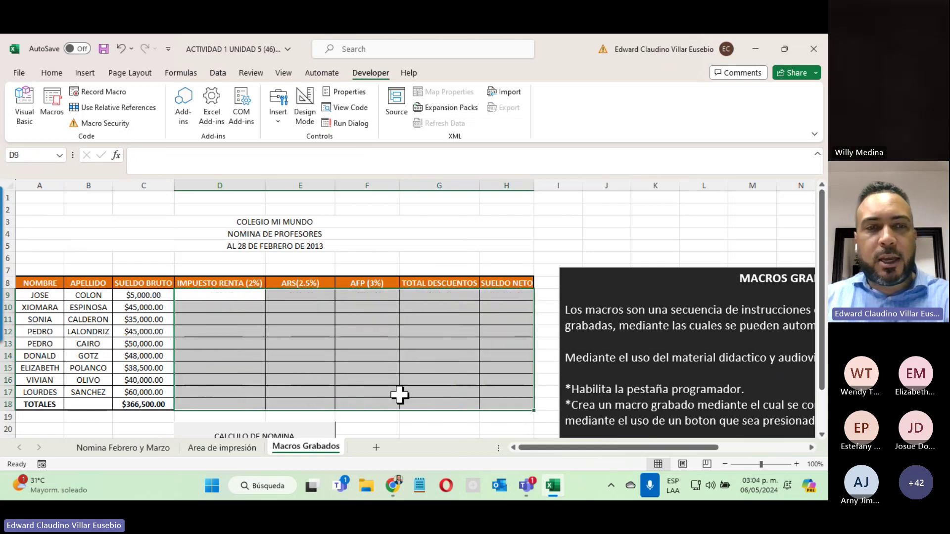
pyautogui.press('Delete')
pyautogui.click(154, 405)
pyautogui.press('Delete')
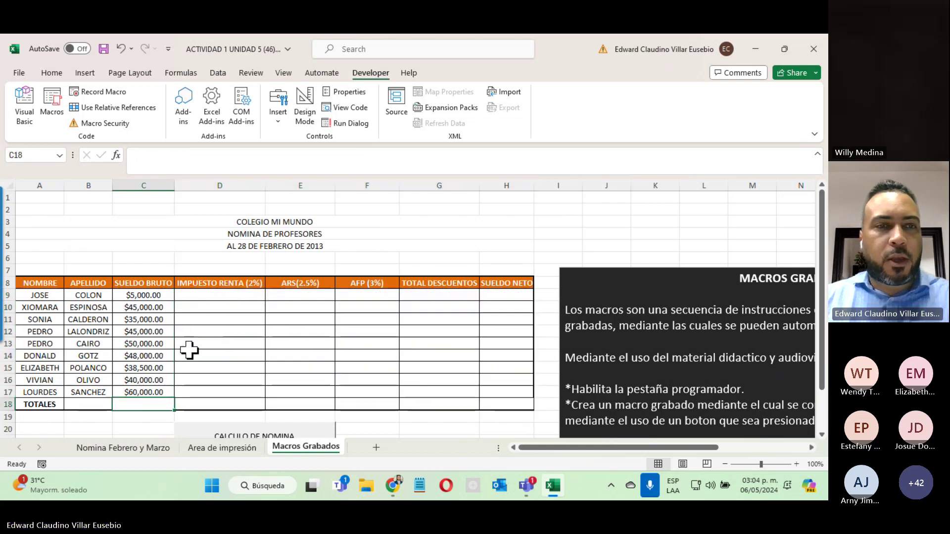
# Step: Set the first employee's SUELDO BRUTO in C9 to 50000 and run the CALCULO DE NOMINA button
pyautogui.click(158, 296)
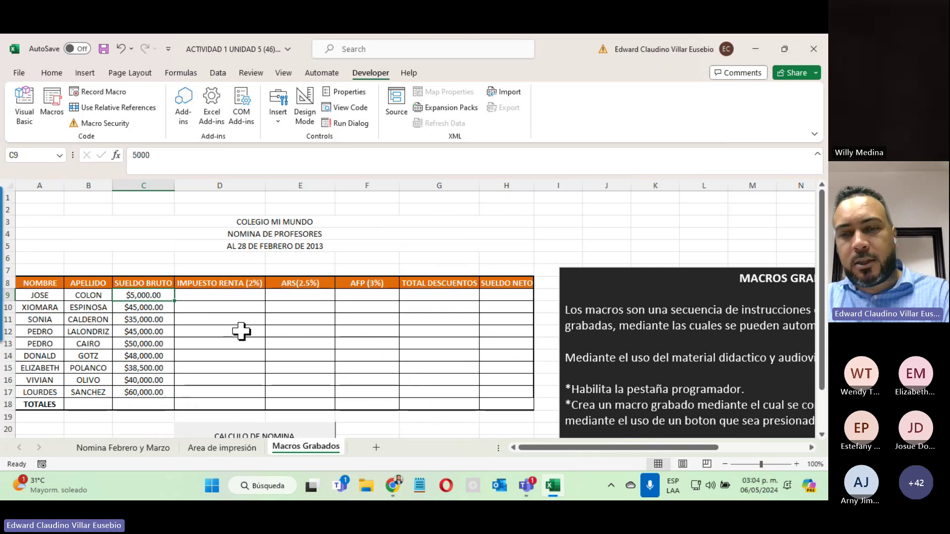
pyautogui.write('50')
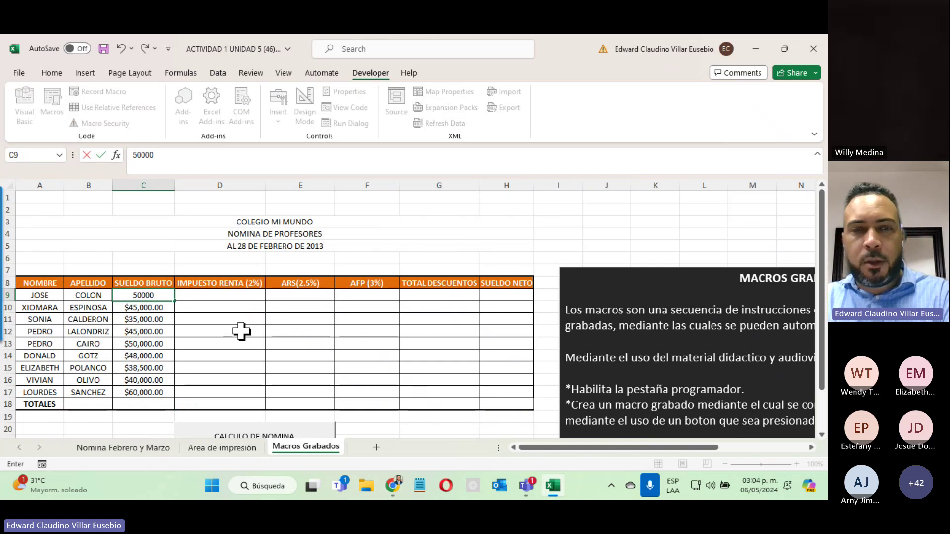
pyautogui.press('Return')
pyautogui.scroll(-4, 239, 324)
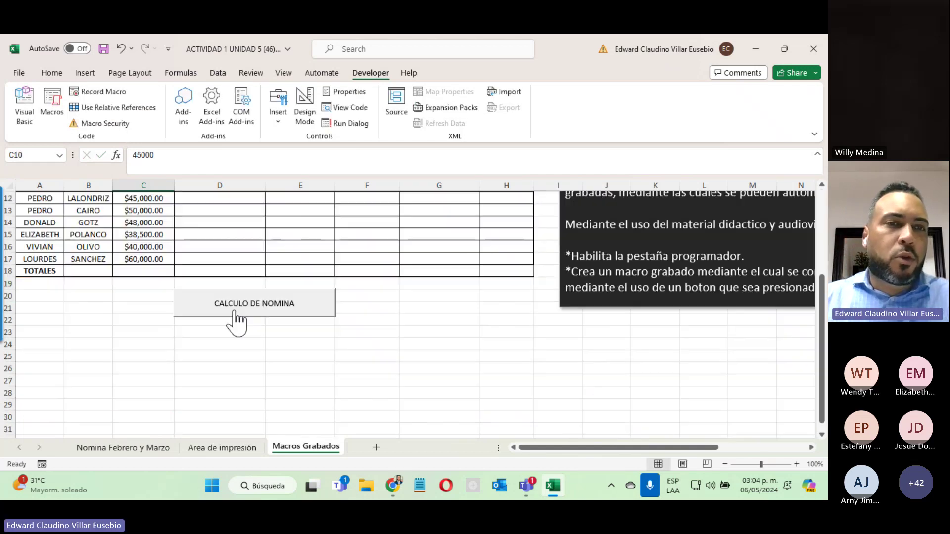
pyautogui.click(271, 303)
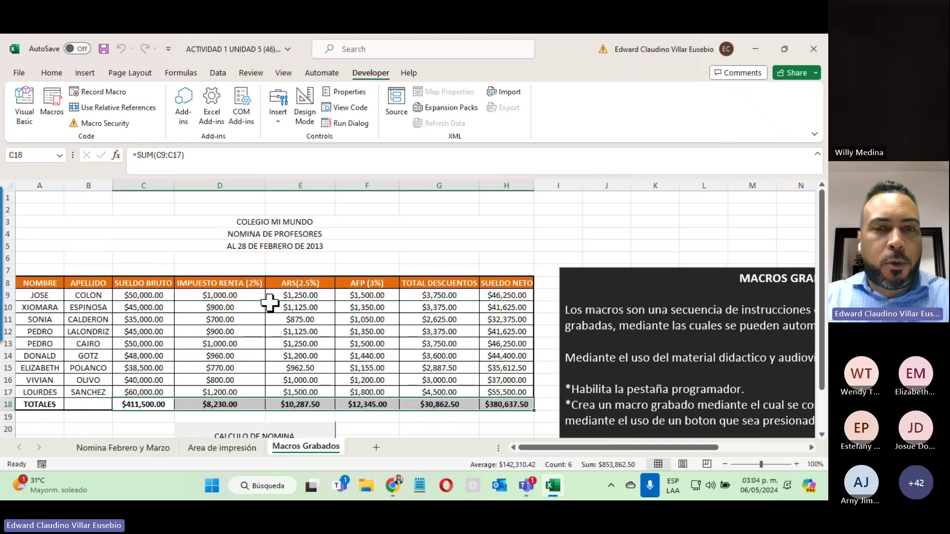
# Step: Examine the totals in C18 and H18 and the deduction headings in row 8, and run the CALCULO DE NOMINA button again
pyautogui.click(122, 404)
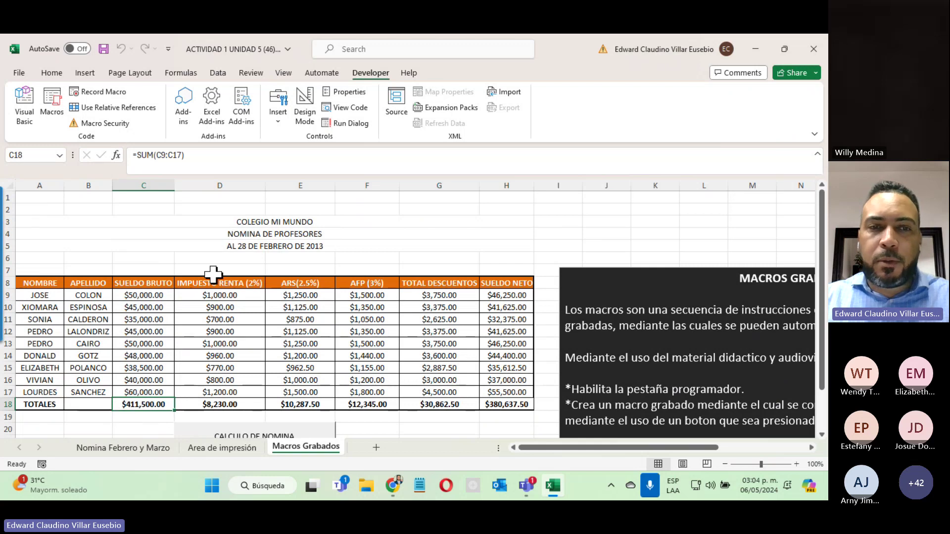
pyautogui.click(501, 406)
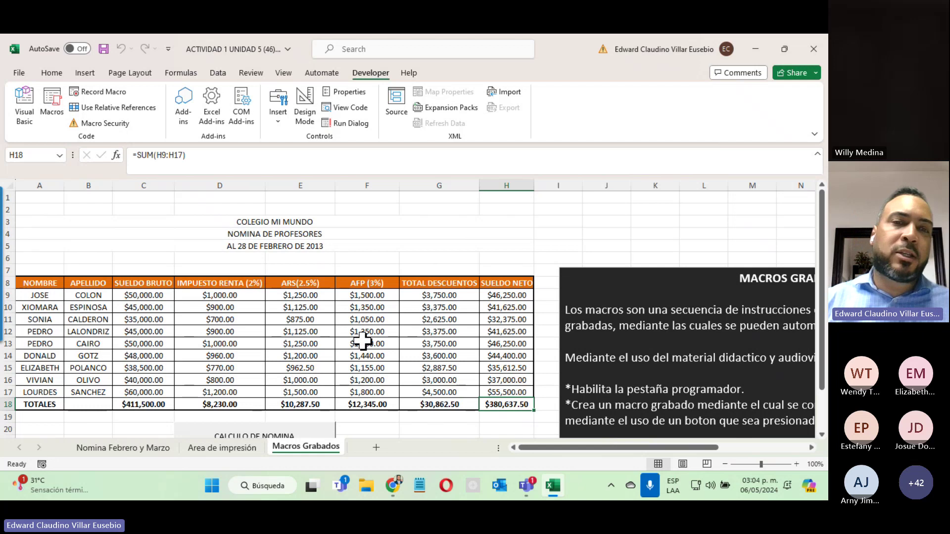
pyautogui.click(558, 197)
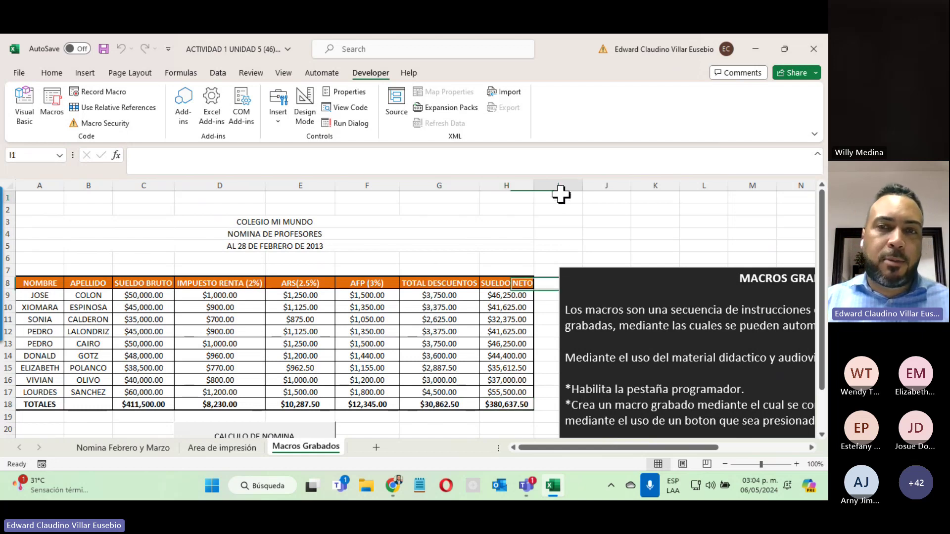
pyautogui.click(599, 198)
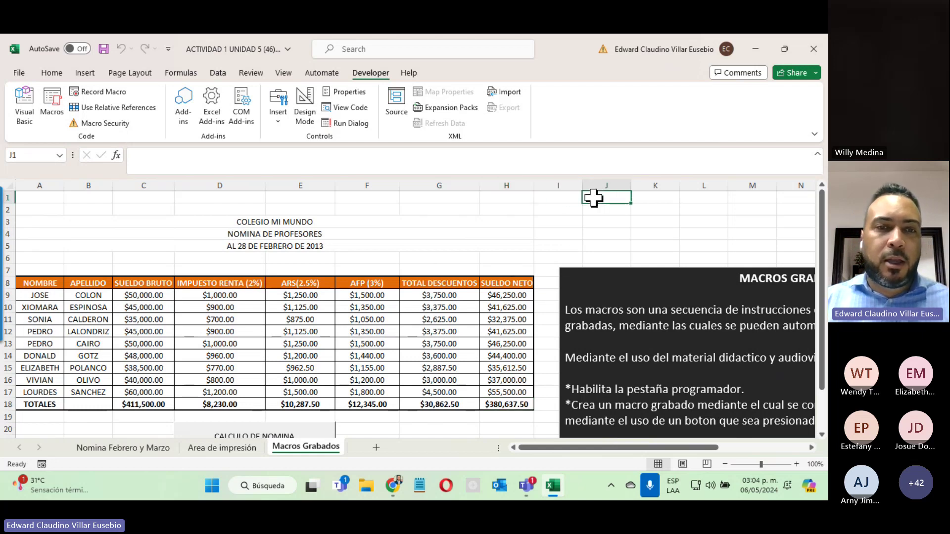
pyautogui.click(245, 286)
pyautogui.click(296, 284)
pyautogui.click(367, 284)
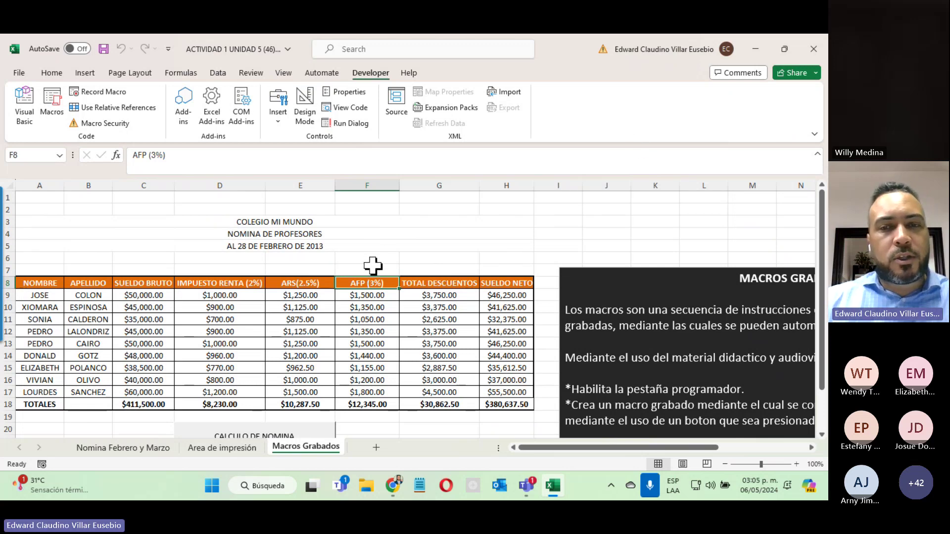
pyautogui.scroll(-4, 373, 265)
pyautogui.scroll(4, 325, 345)
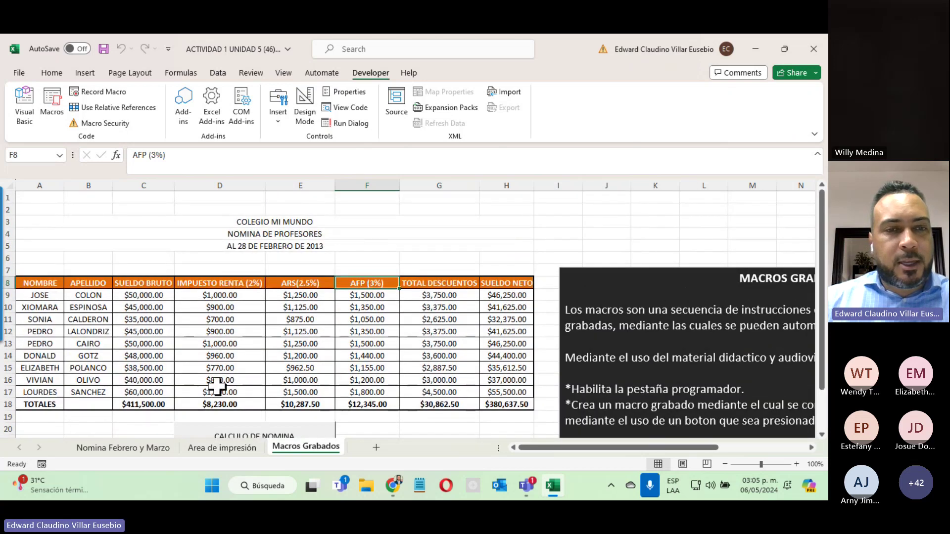
pyautogui.click(257, 431)
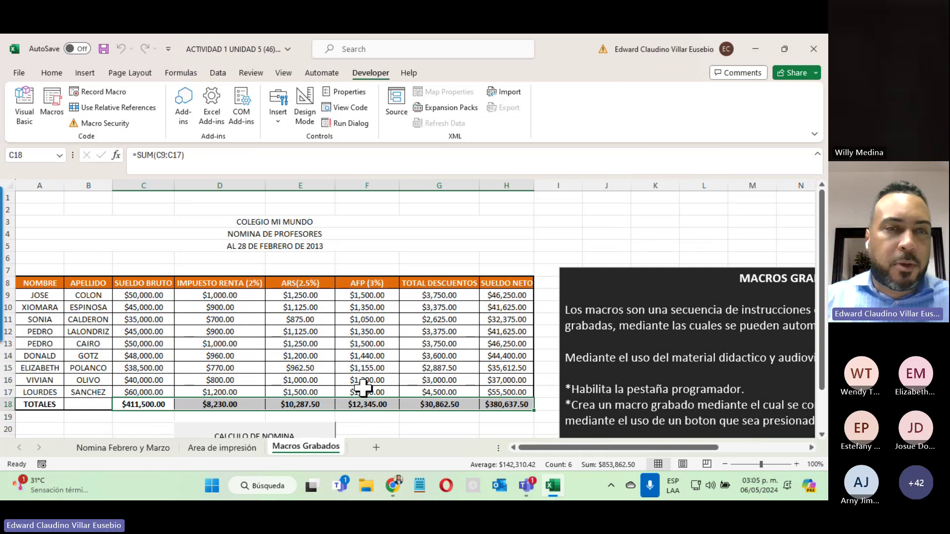
# Step: Examine the file types offered for saving the workbook under This PC, and return to the Macros Grabados sheet without saving
pyautogui.click(18, 74)
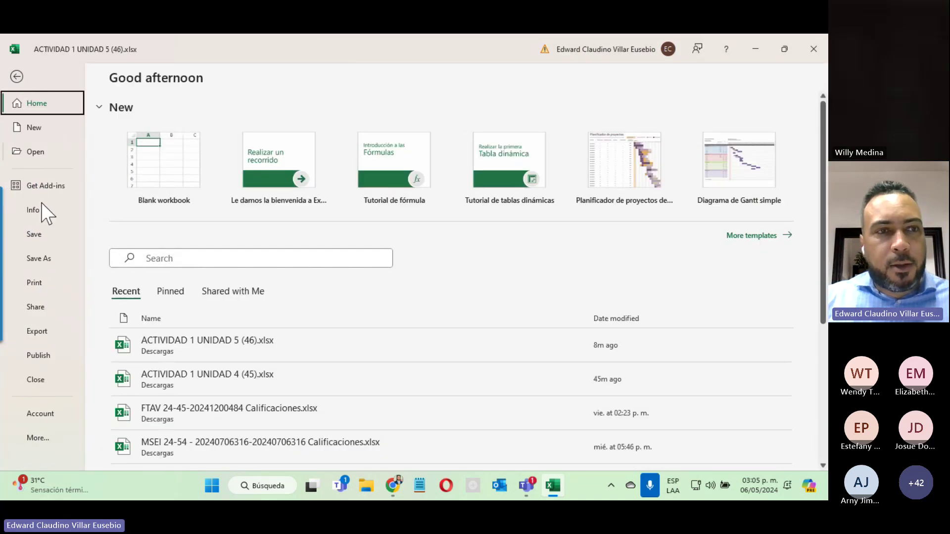
pyautogui.click(35, 260)
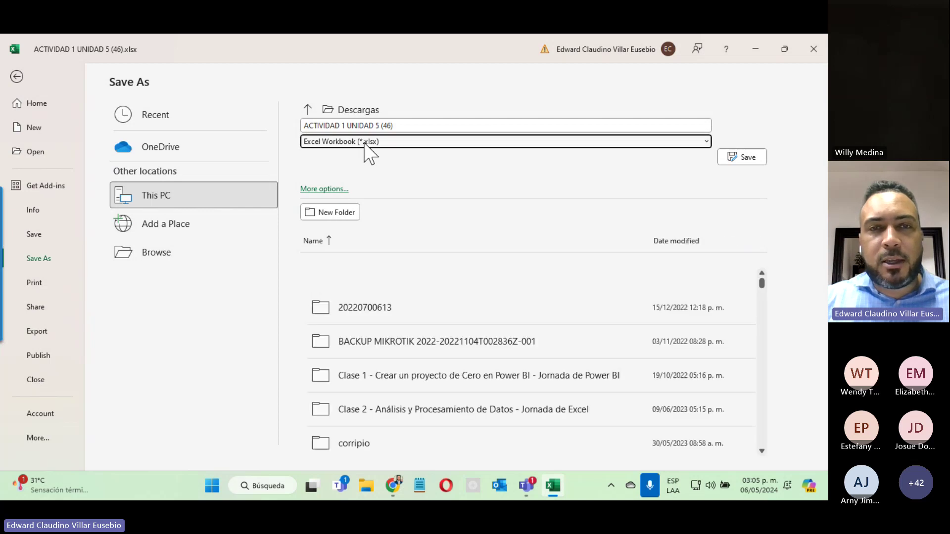
pyautogui.click(367, 147)
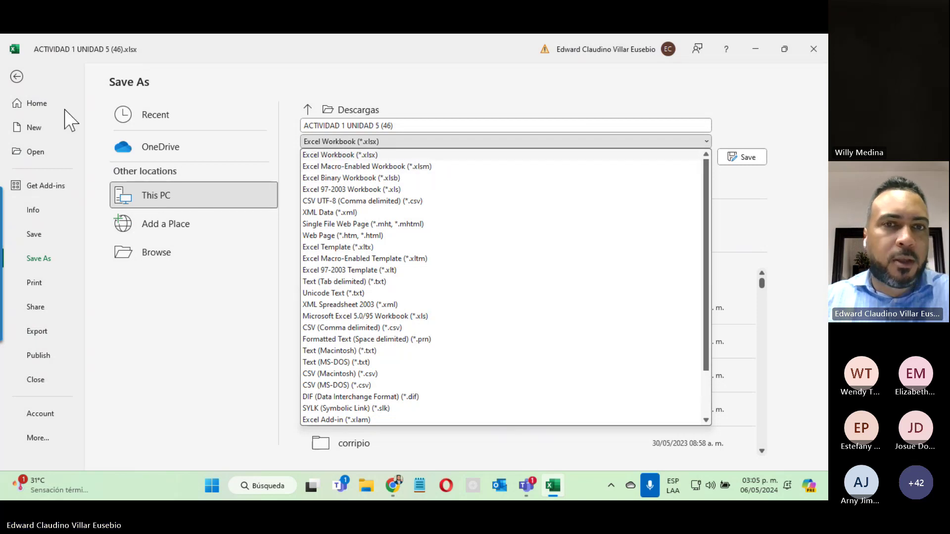
pyautogui.click(17, 76)
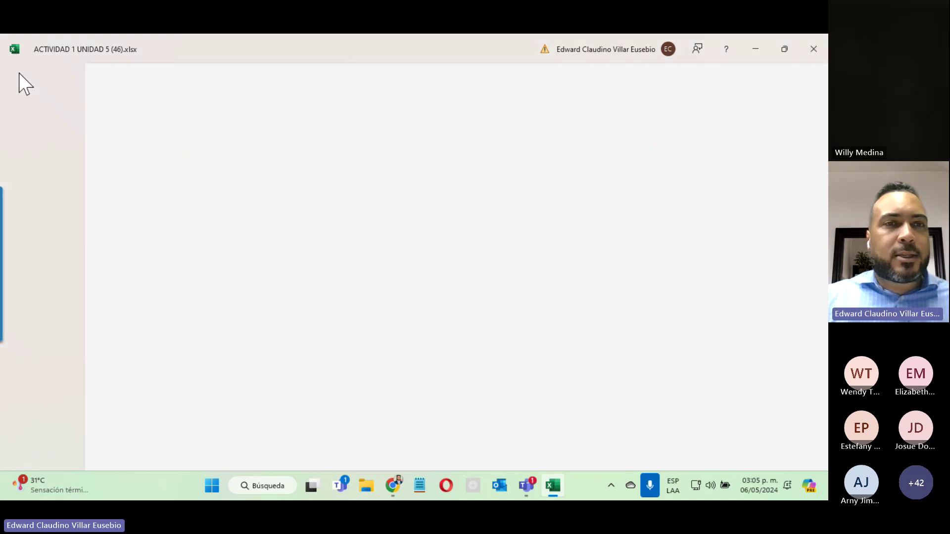
pyautogui.click(407, 270)
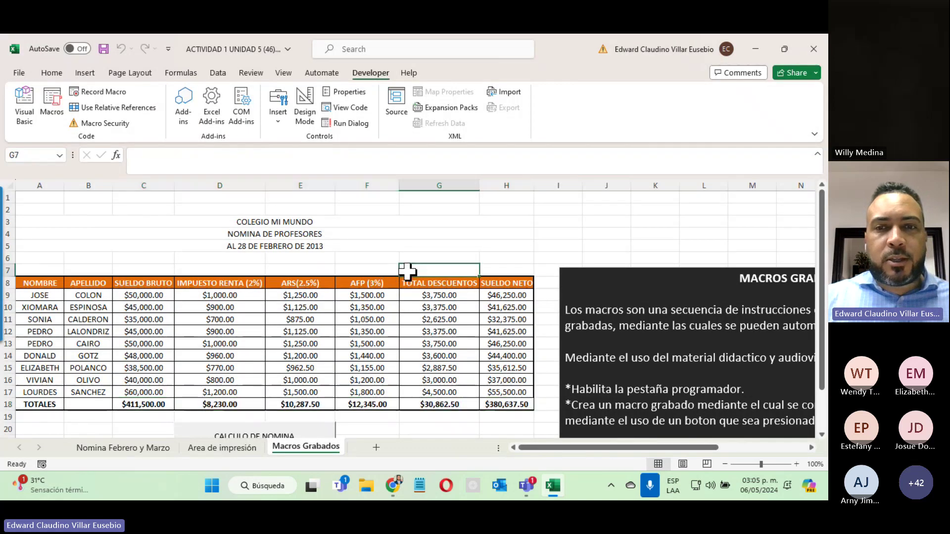
# Step: Switch to the Microsoft Teams meeting window, dismiss the recording notice, and minimize the meeting to return to the workbook
pyautogui.click(525, 486)
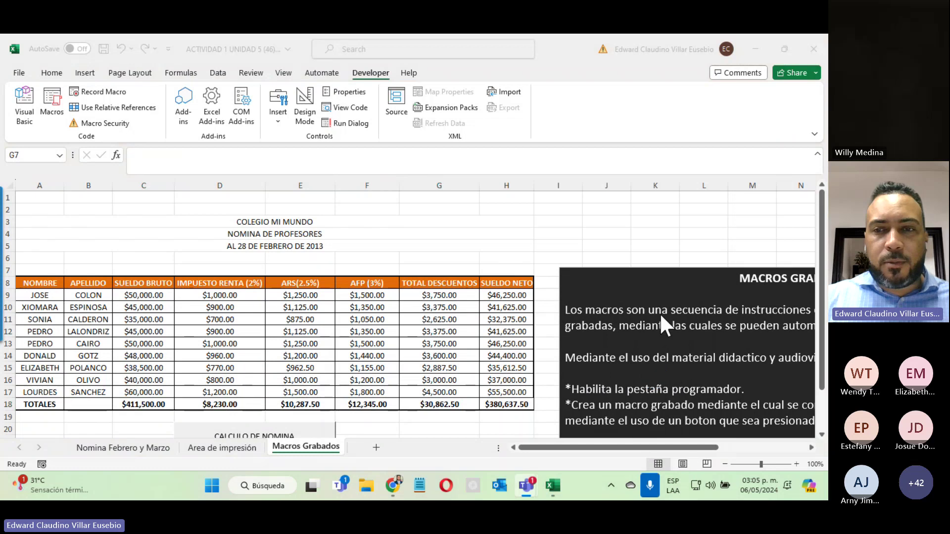
pyautogui.moveTo(554, 478)
pyautogui.moveTo(529, 487)
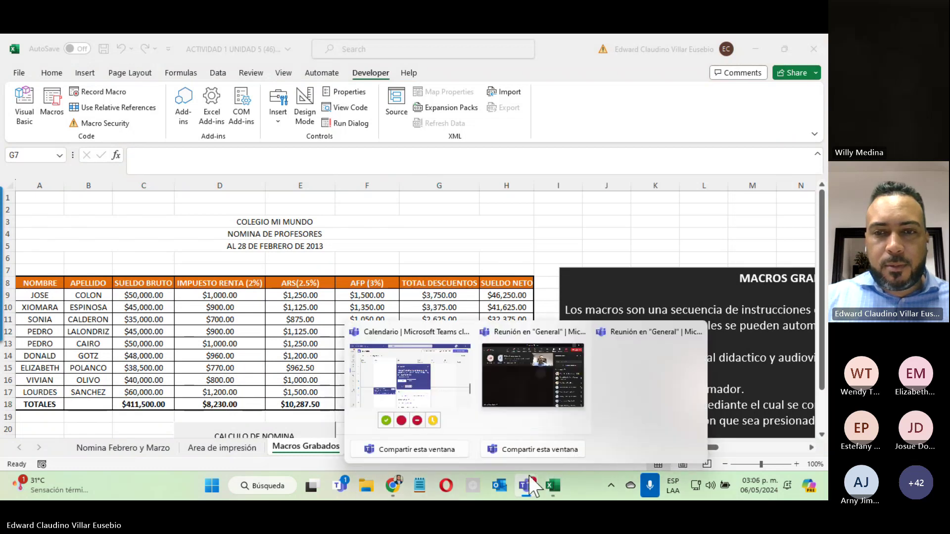
pyautogui.click(532, 361)
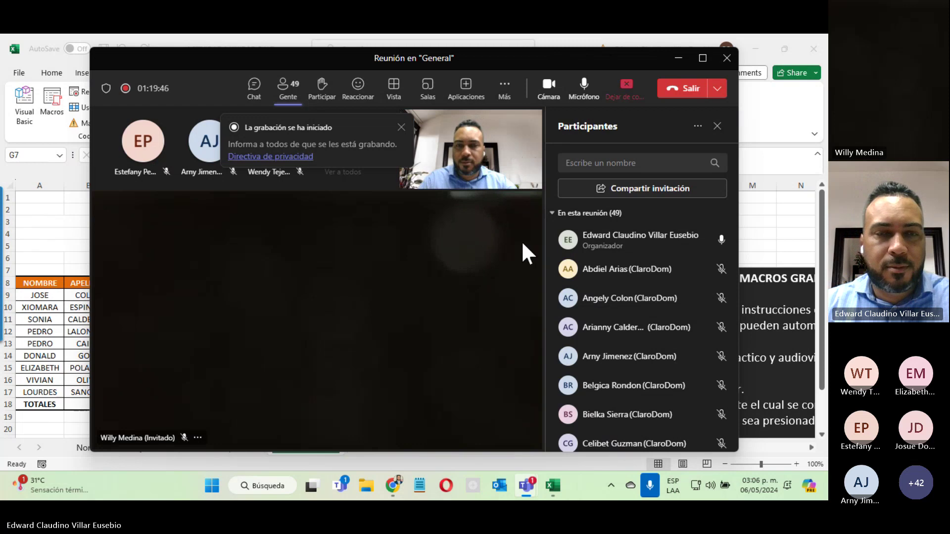
pyautogui.click(400, 128)
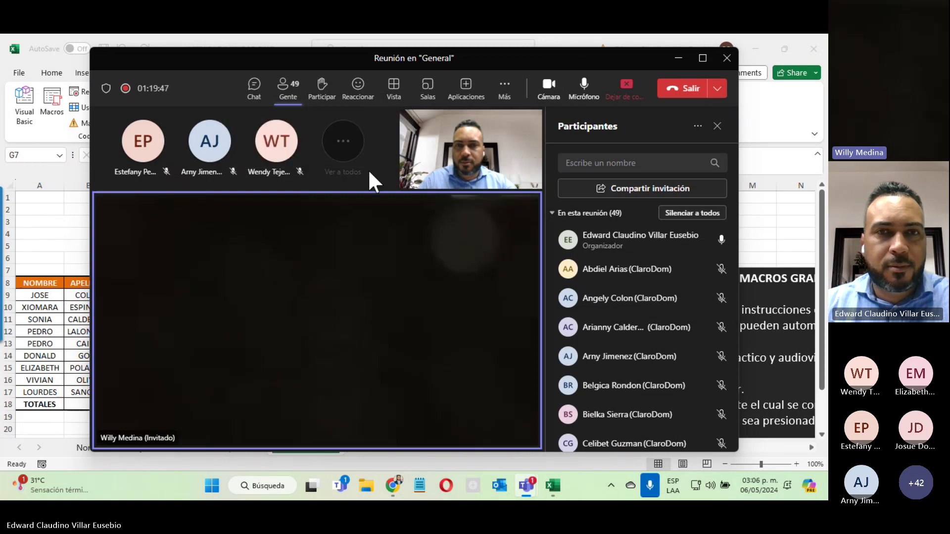
pyautogui.click(680, 58)
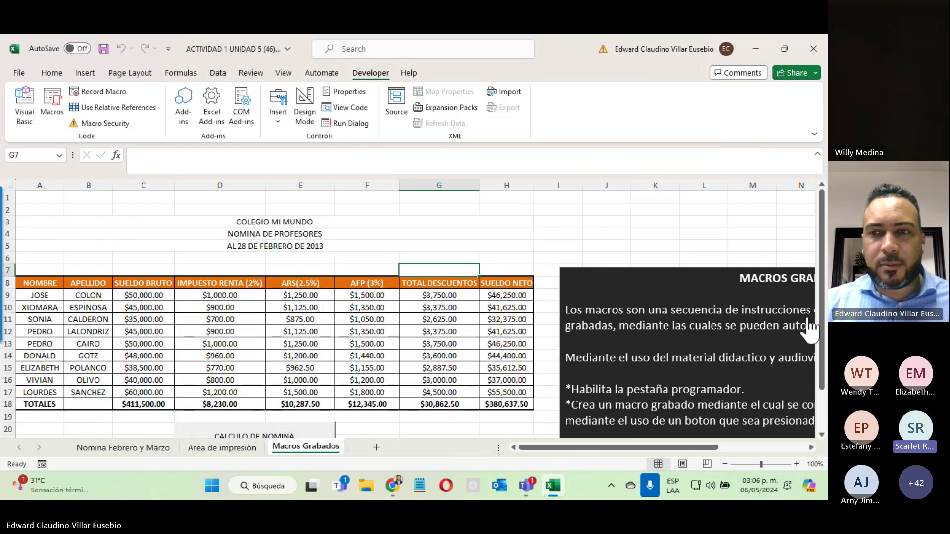
# Step: Switch back to the Teams meeting to view its participants, and return to the payroll workbook
pyautogui.hotkey('alt', 'Tab')
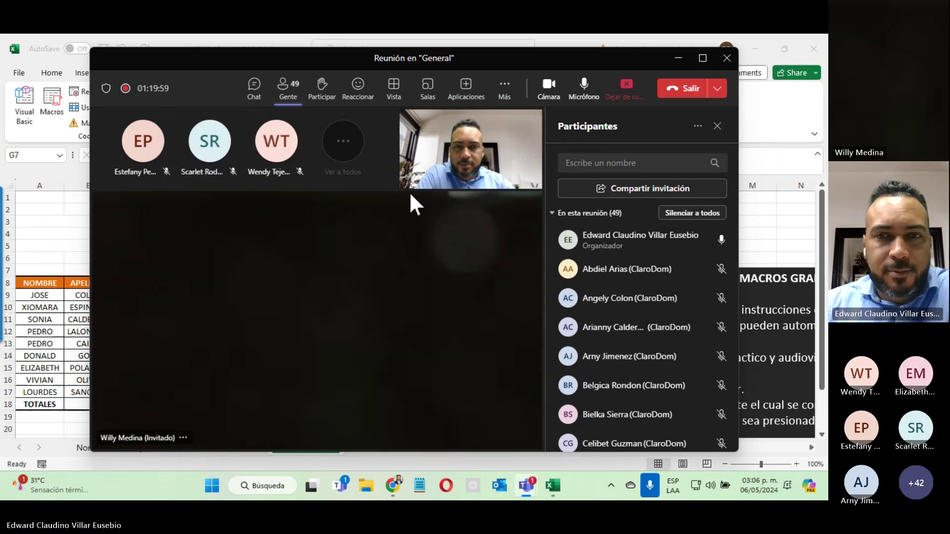
pyautogui.click(680, 58)
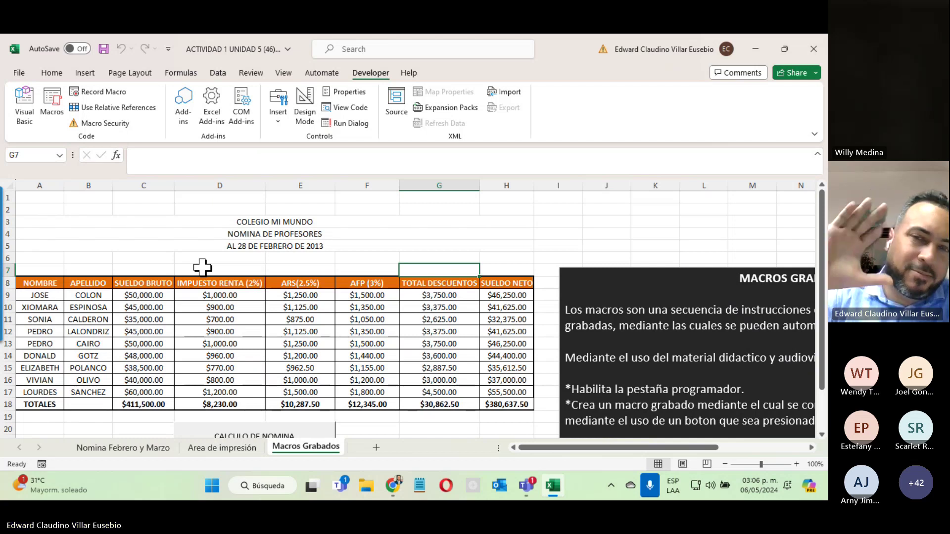
pyautogui.click(746, 349)
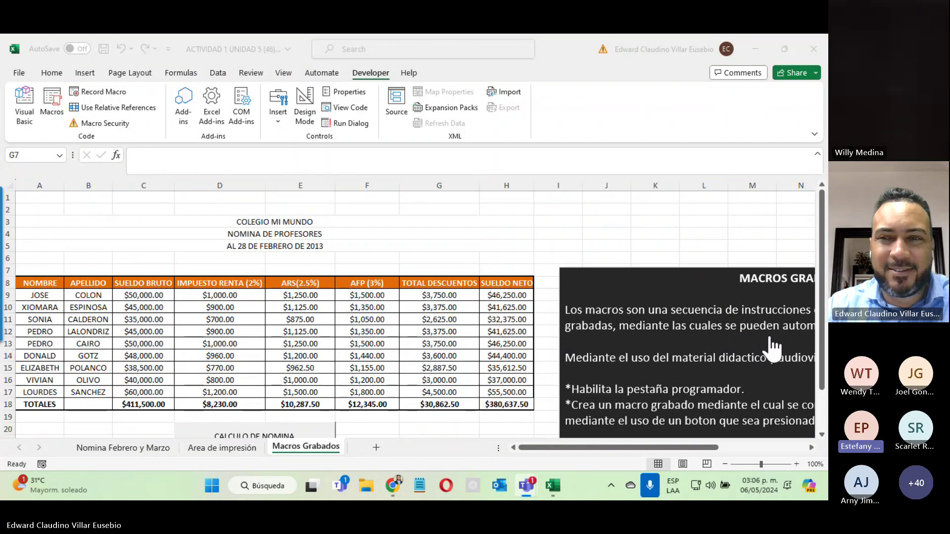